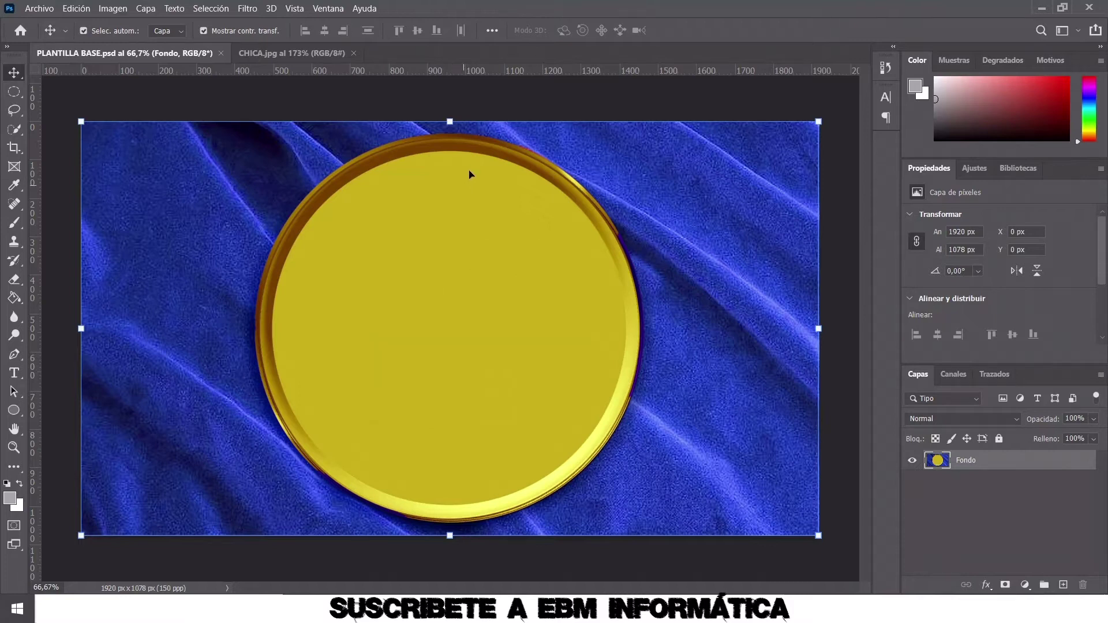
Check the PLANTILLA BASE coin template's image size in Tamaño de imagen without changing it
{"action": "left_click", "coordinate": [283, 53]}
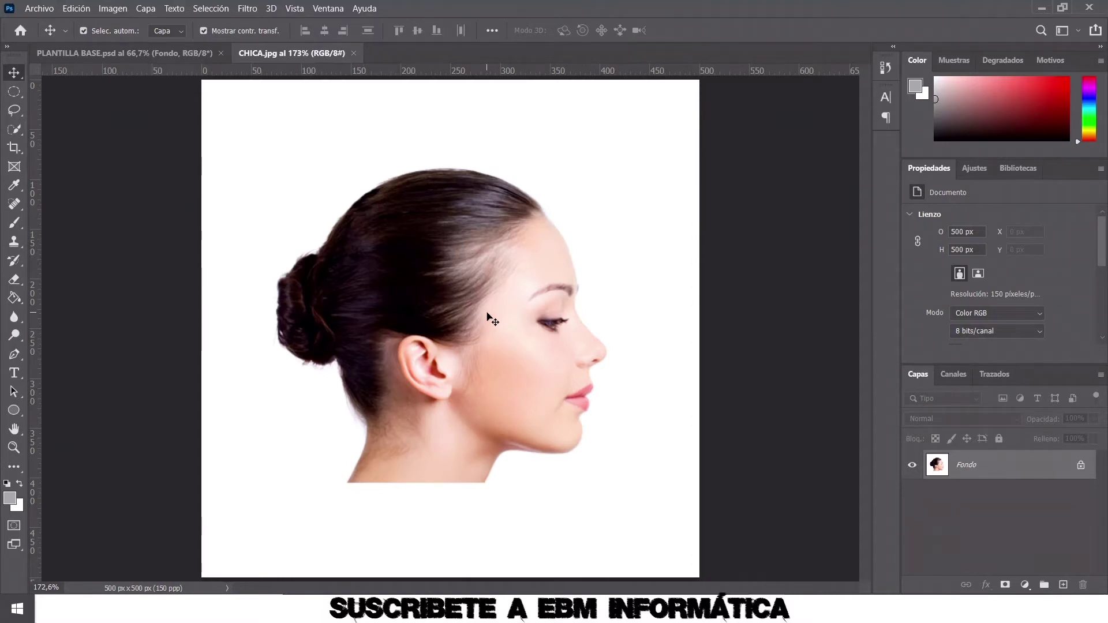
{"action": "left_click", "coordinate": [140, 54]}
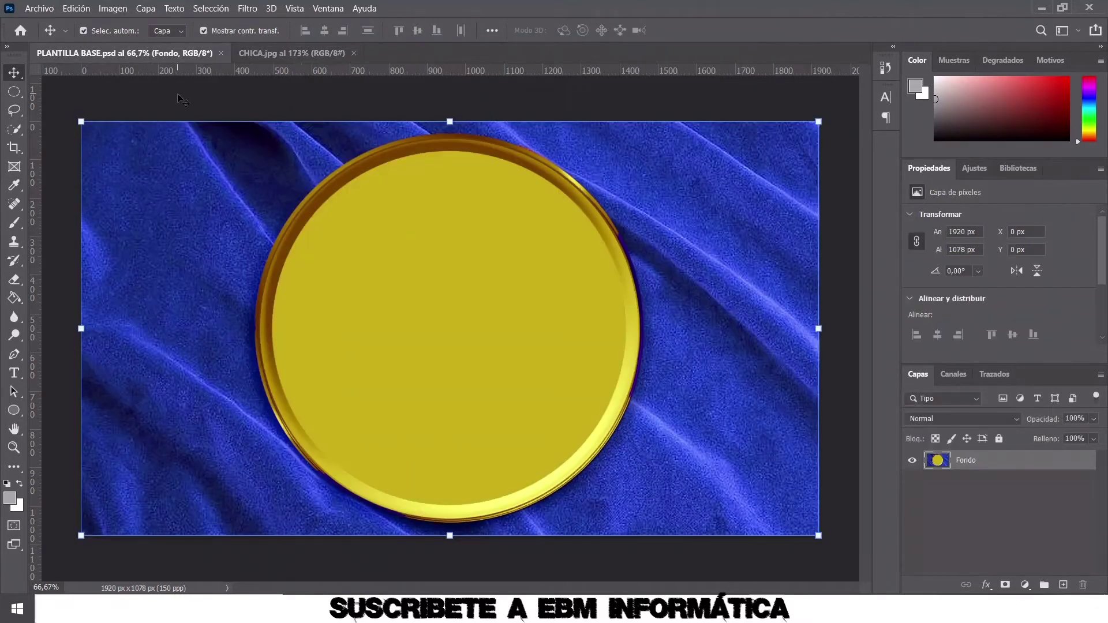
{"action": "left_click", "coordinate": [118, 11]}
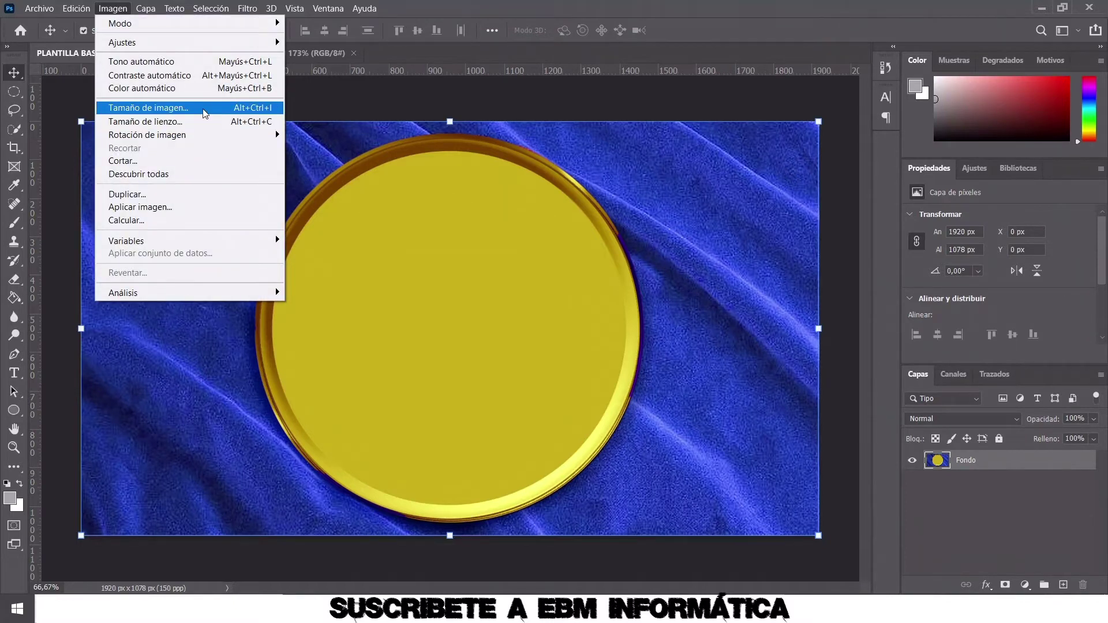
{"action": "left_click", "coordinate": [148, 107]}
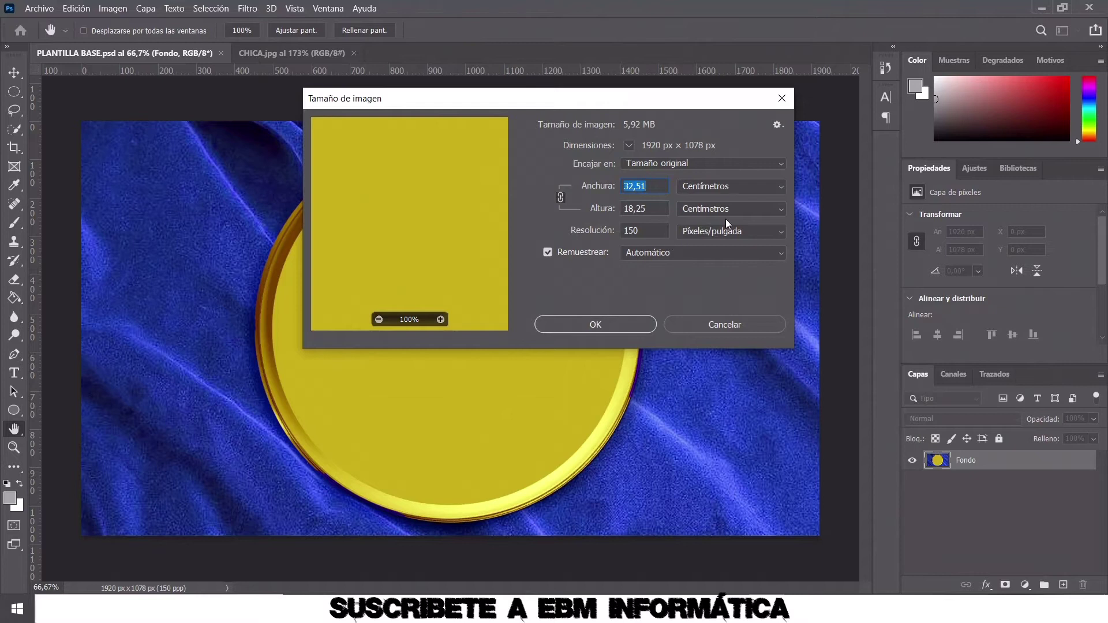
{"action": "left_click", "coordinate": [782, 98]}
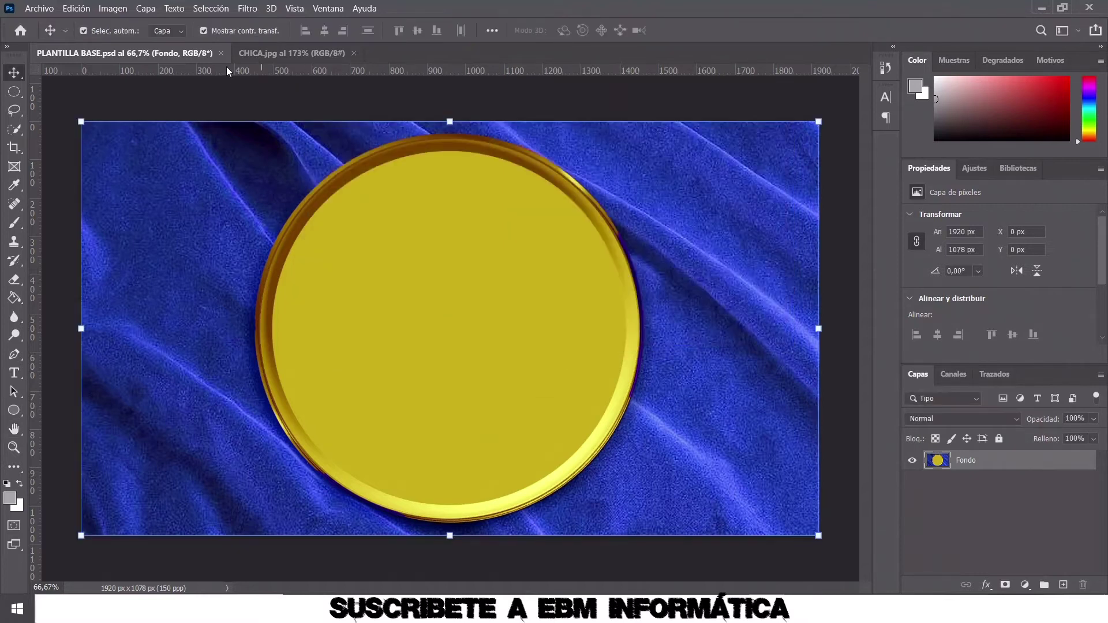
Check the CHICA.jpg photo's image size (500 × 500 px at 150 resolution)
{"action": "left_click", "coordinate": [269, 55]}
{"action": "left_click", "coordinate": [113, 8]}
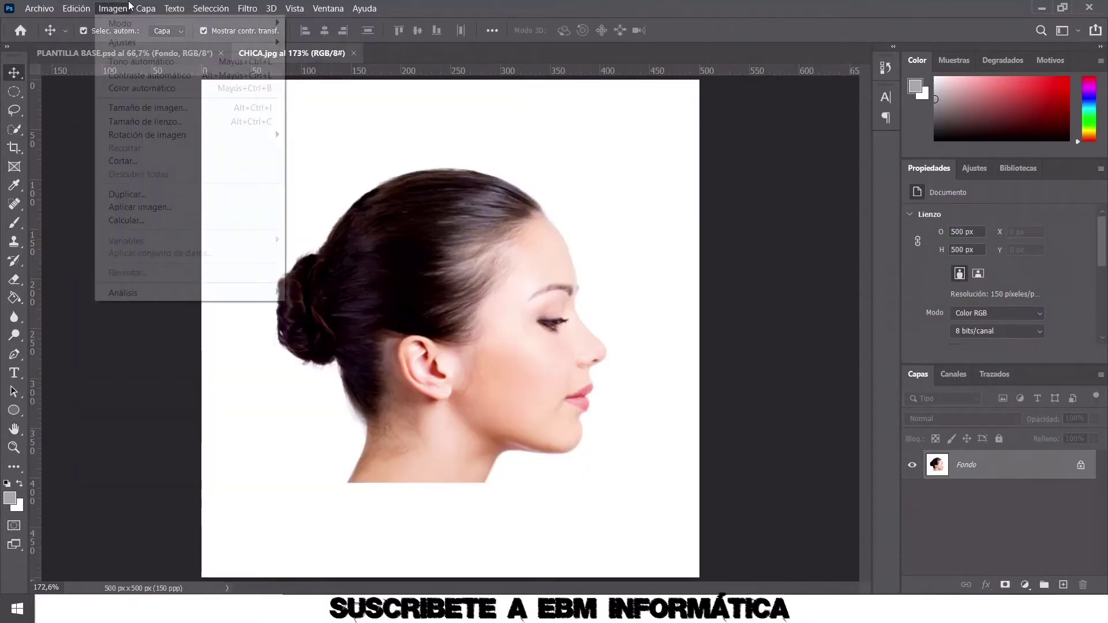
{"action": "left_click", "coordinate": [156, 113]}
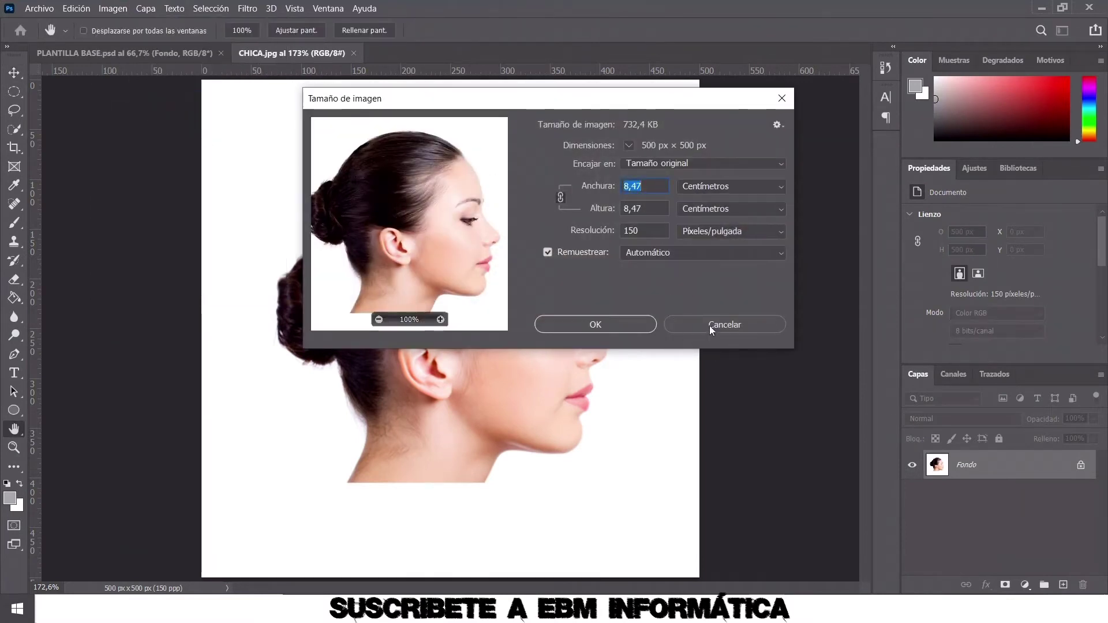
{"action": "left_click", "coordinate": [715, 323]}
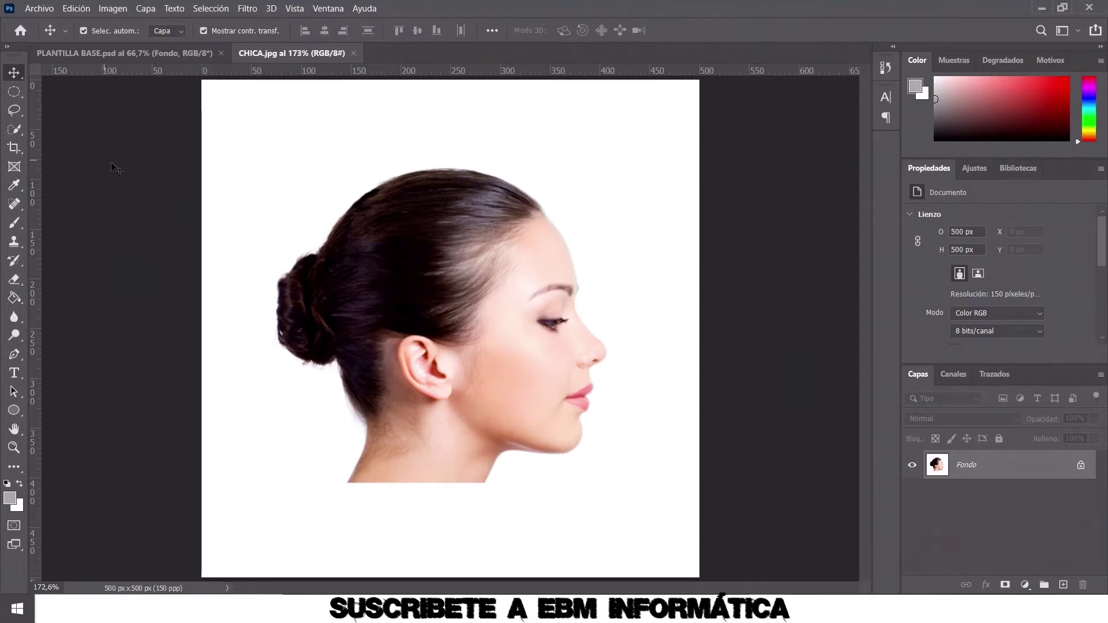
Select the woman with Seleccionar sujeto, subtract the shirt, and copy the head to Capa 1
{"action": "left_click", "coordinate": [15, 130]}
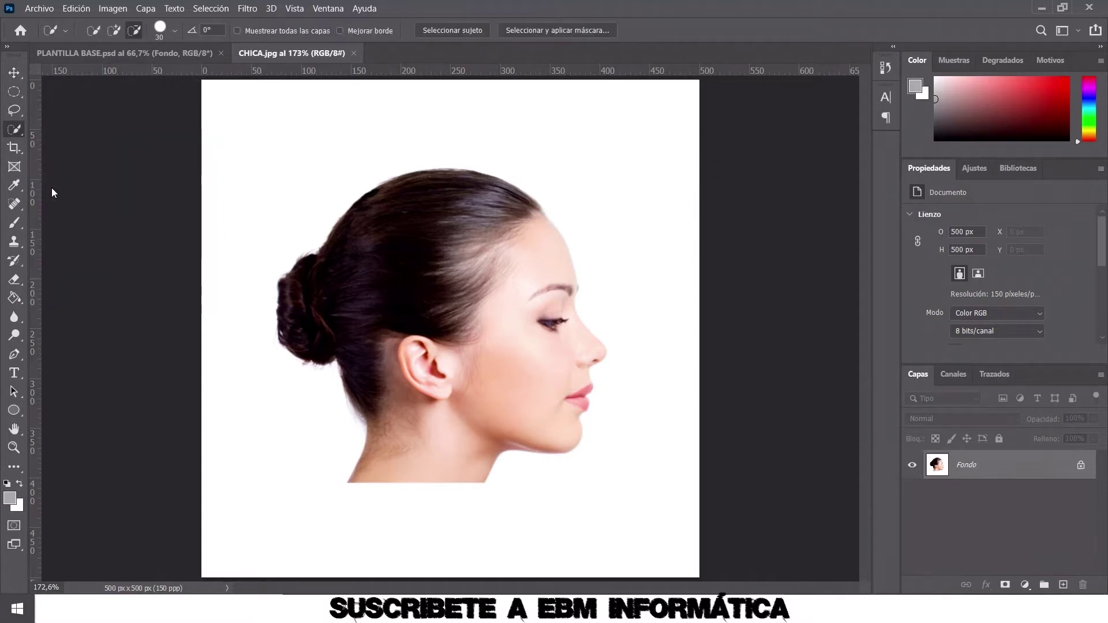
{"action": "left_click", "coordinate": [456, 35]}
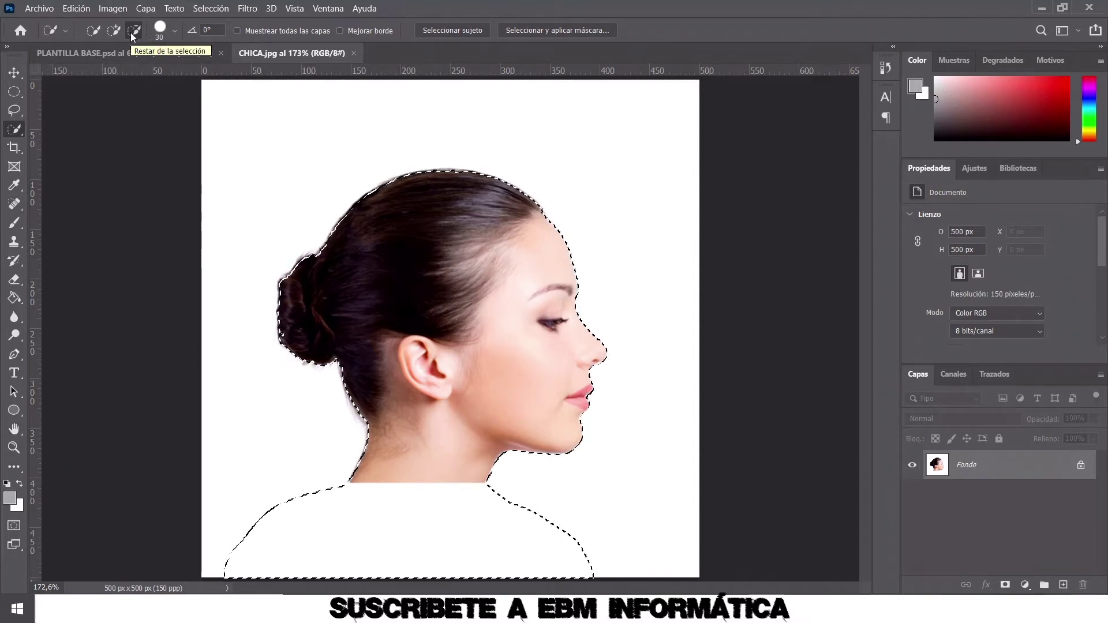
{"action": "mouse_move", "coordinate": [296, 559]}
{"action": "left_mouse_down"}
{"action": "mouse_move", "coordinate": [351, 528]}
{"action": "mouse_move", "coordinate": [354, 507]}
{"action": "left_mouse_up"}
{"action": "left_click_drag", "start_coordinate": [247, 562], "coordinate": [315, 505]}
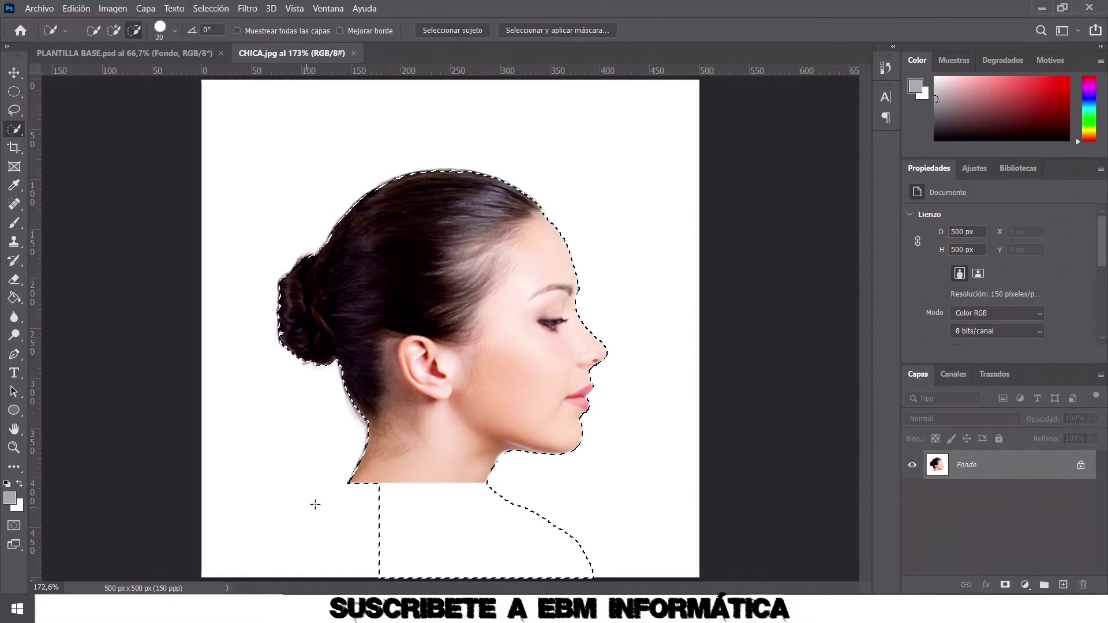
{"action": "mouse_move", "coordinate": [487, 544]}
{"action": "left_mouse_down"}
{"action": "mouse_move", "coordinate": [566, 564]}
{"action": "mouse_move", "coordinate": [492, 502]}
{"action": "left_mouse_up"}
{"action": "left_click_drag", "start_coordinate": [572, 539], "coordinate": [581, 550]}
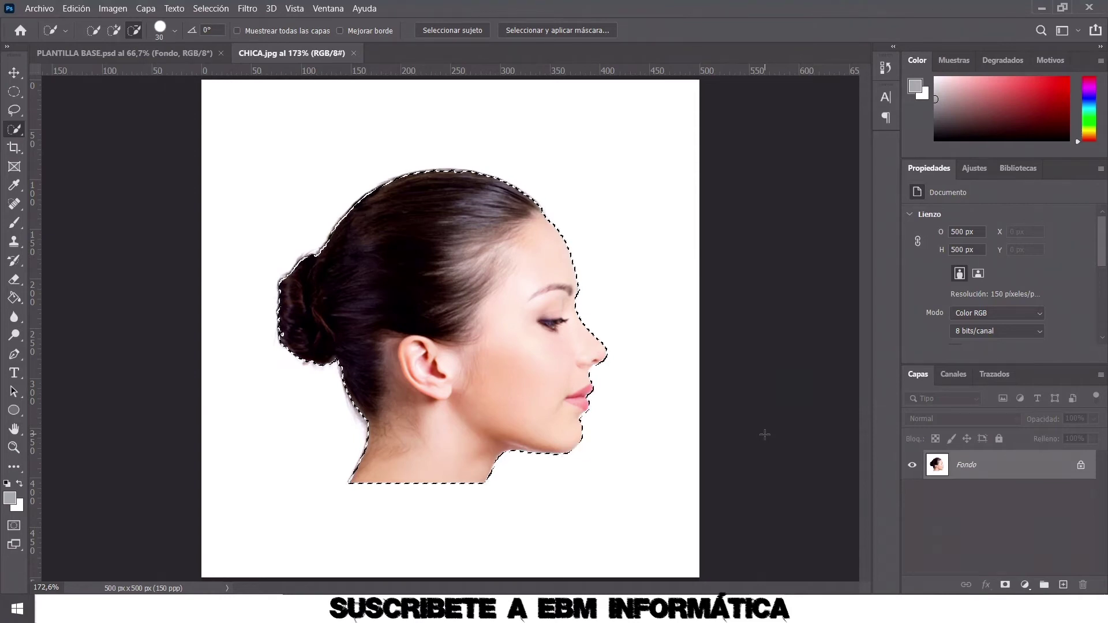
{"action": "key", "text": "ctrl+j"}
Inspect the cut-out by toggling Fondo, then add a new empty layer above Fondo
{"action": "left_click", "coordinate": [912, 497]}
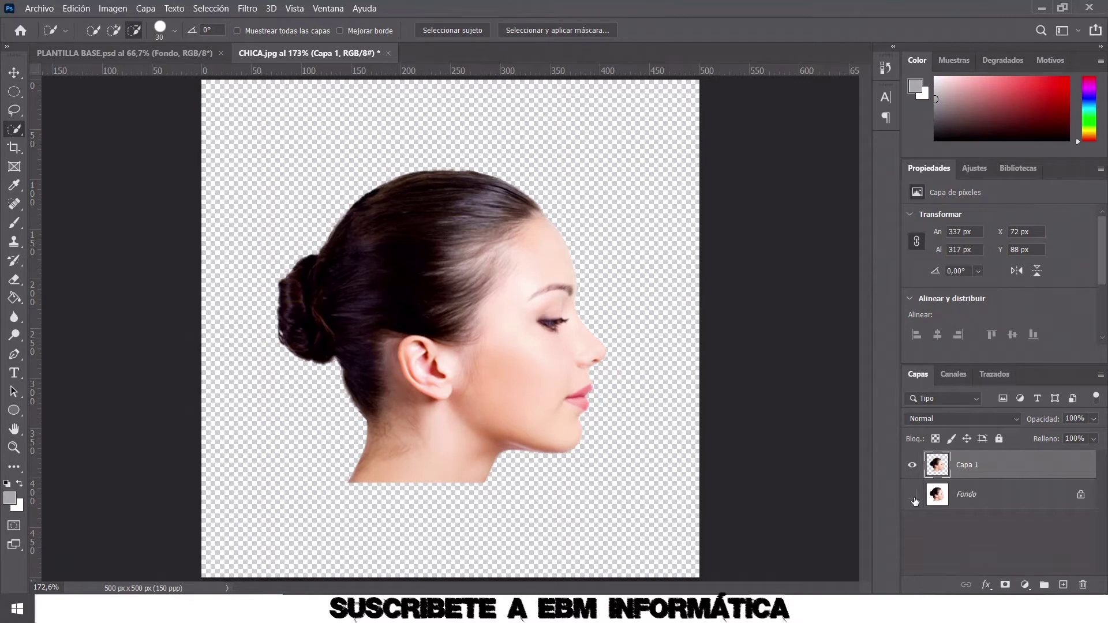
{"action": "left_click", "coordinate": [912, 494]}
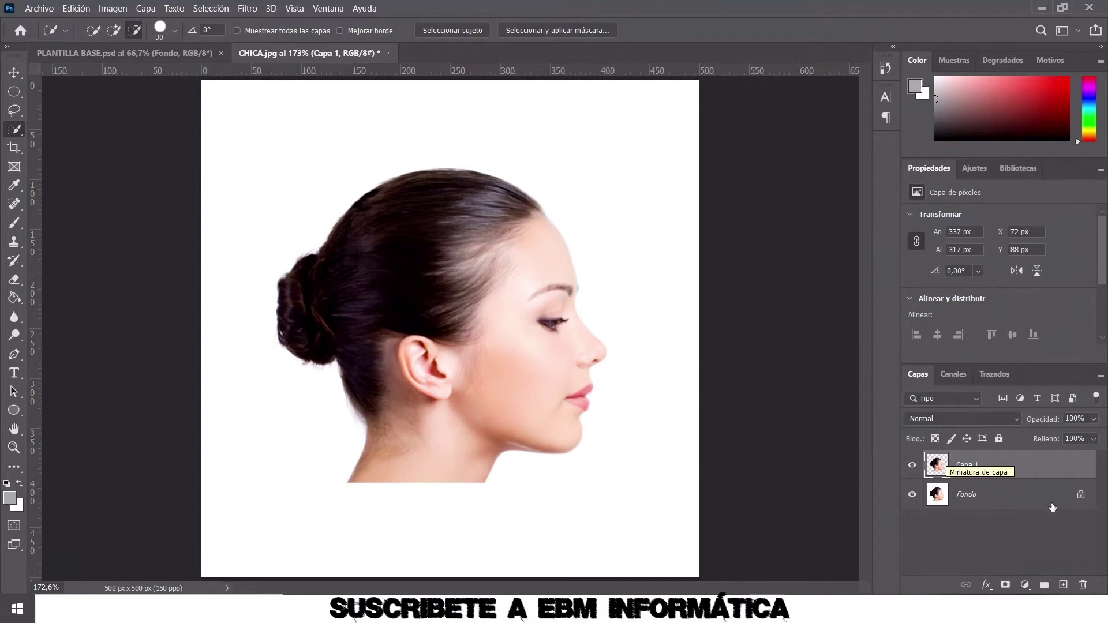
{"action": "left_click", "coordinate": [974, 496]}
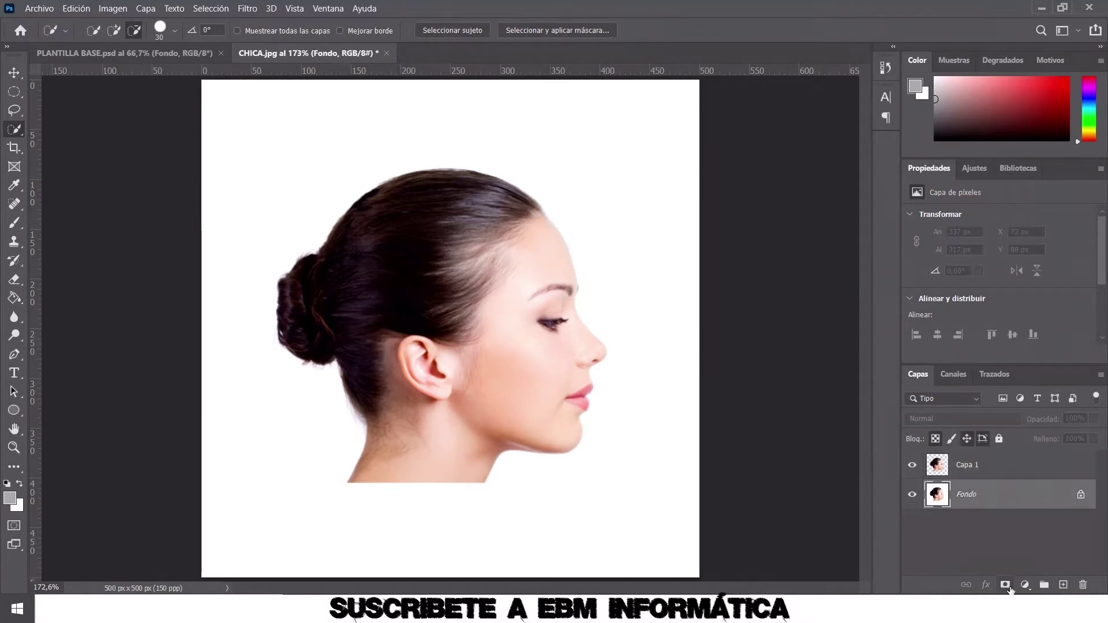
{"action": "left_click", "coordinate": [1063, 585]}
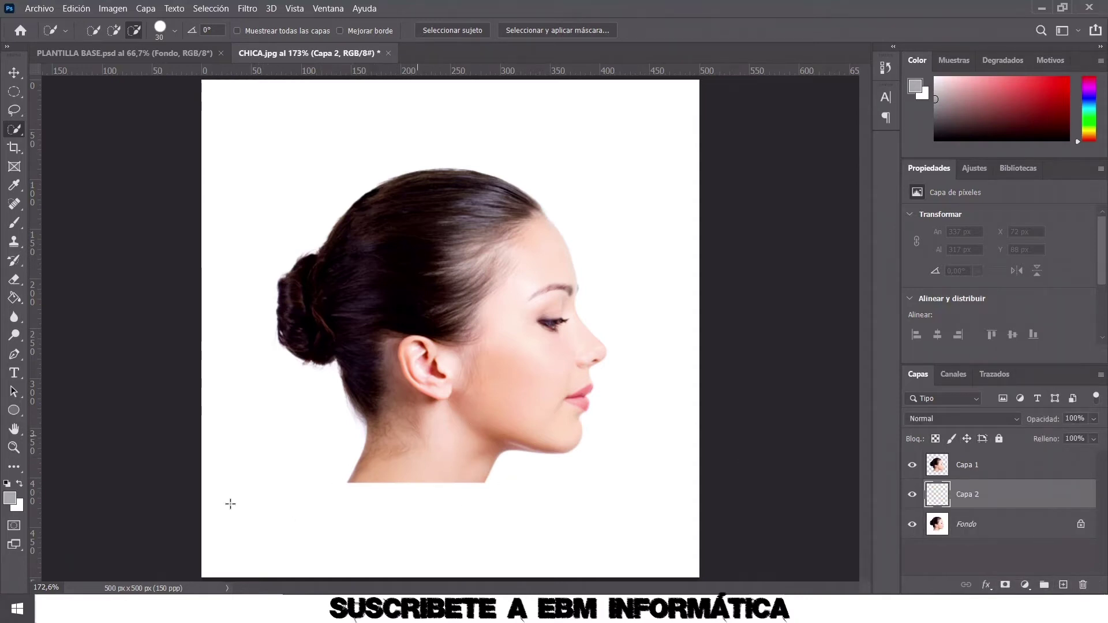
Fill the new Capa 2 with grey #a6a6a6 using the Paint Bucket, then select Capa 1
{"action": "left_click", "coordinate": [10, 498]}
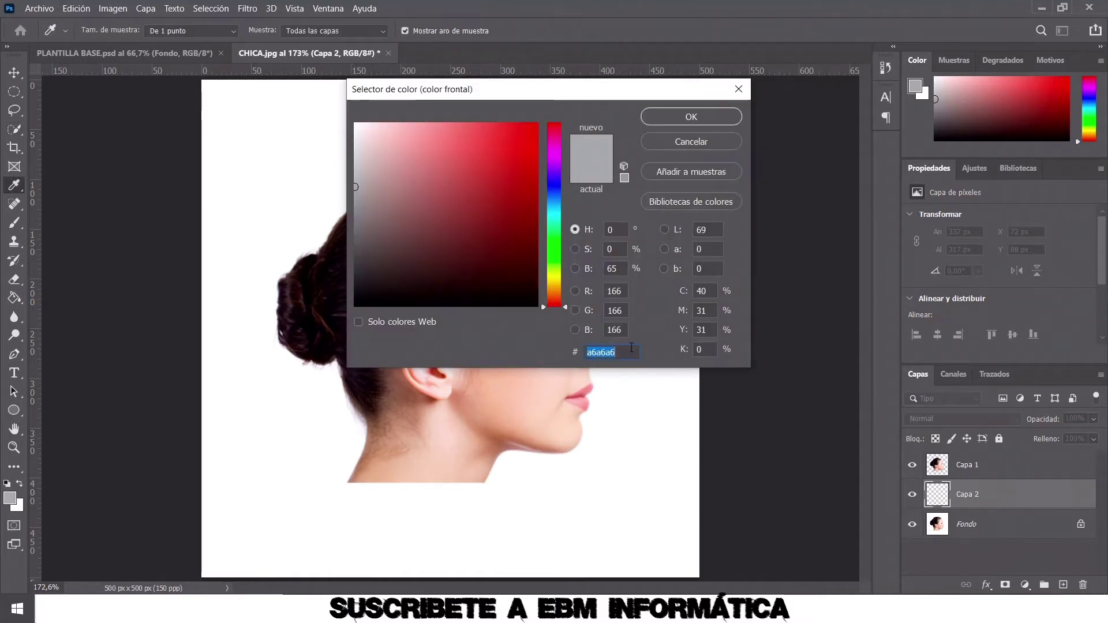
{"action": "left_click", "coordinate": [634, 354]}
{"action": "left_click", "coordinate": [696, 116]}
{"action": "key", "text": "w"}
{"action": "left_click", "coordinate": [13, 298]}
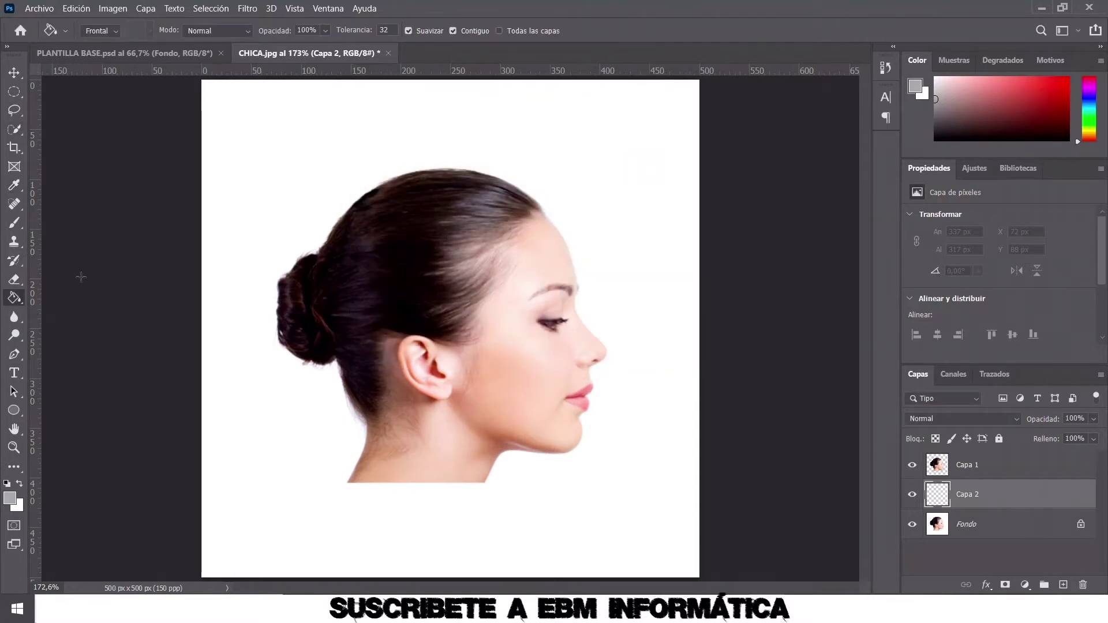
{"action": "left_click", "coordinate": [289, 154]}
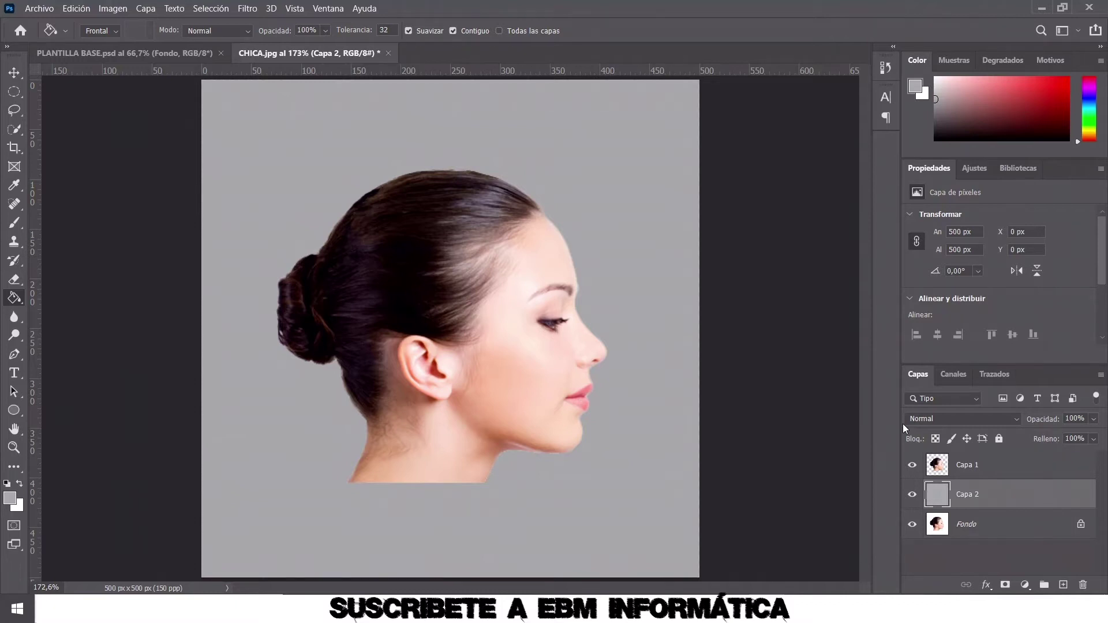
{"action": "left_click", "coordinate": [962, 468]}
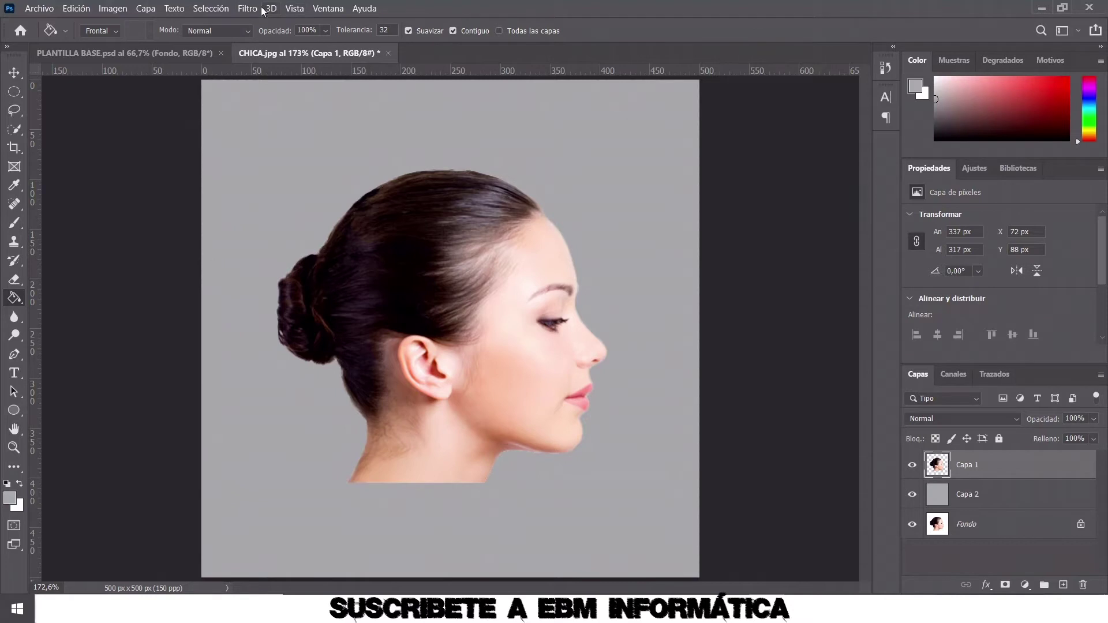
Apply Desenfoque de superficie to Capa 1 with radius 10 and threshold 10
{"action": "left_click", "coordinate": [254, 9]}
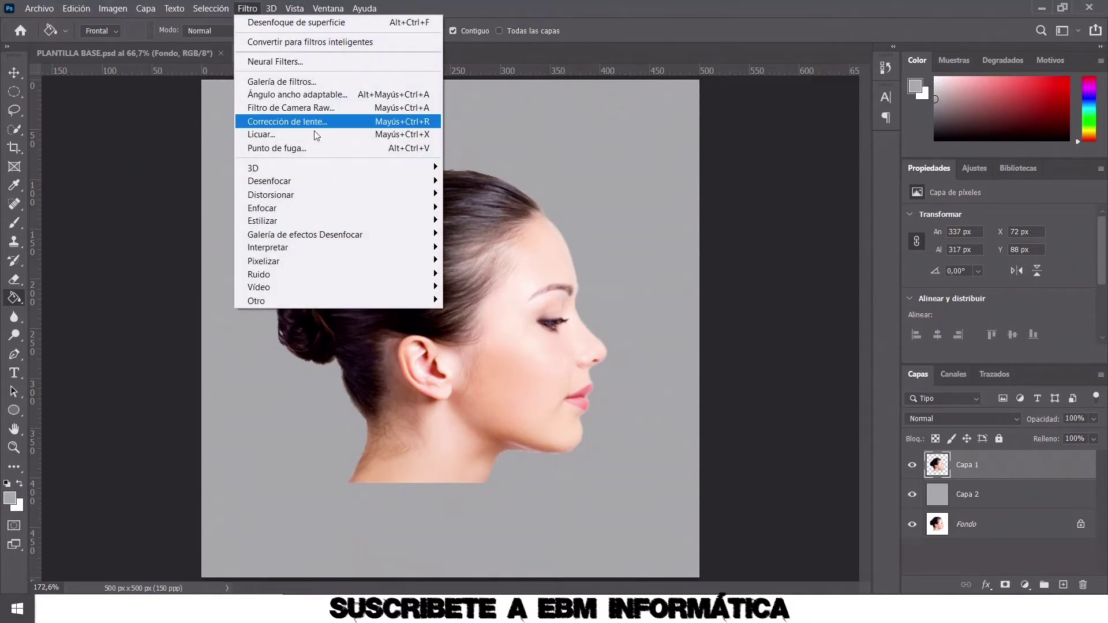
{"action": "mouse_move", "coordinate": [338, 181]}
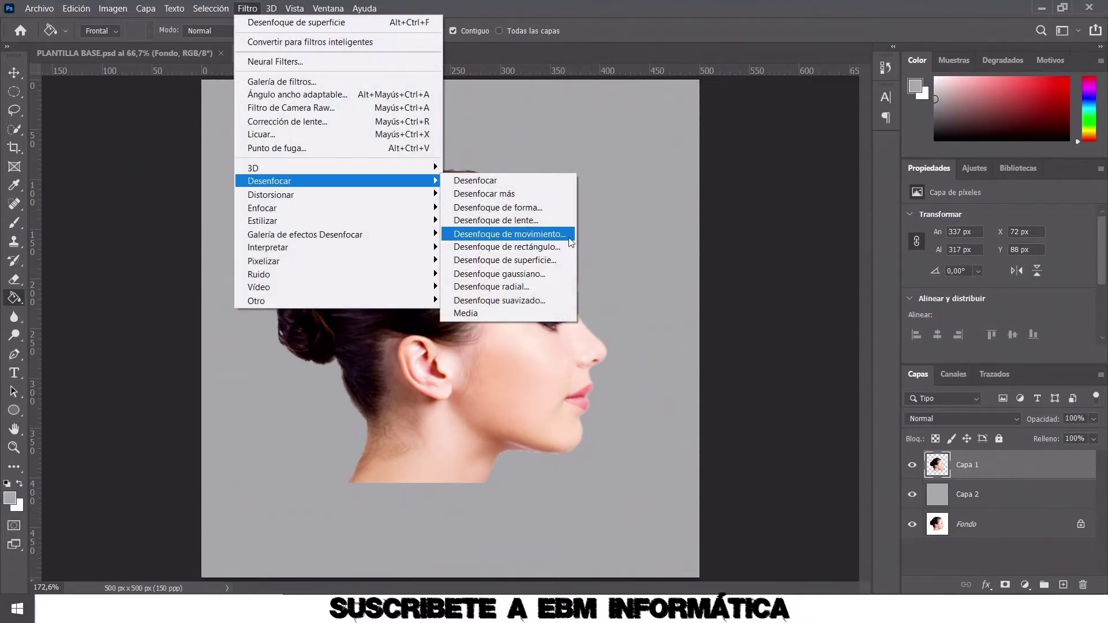
{"action": "left_click", "coordinate": [532, 265]}
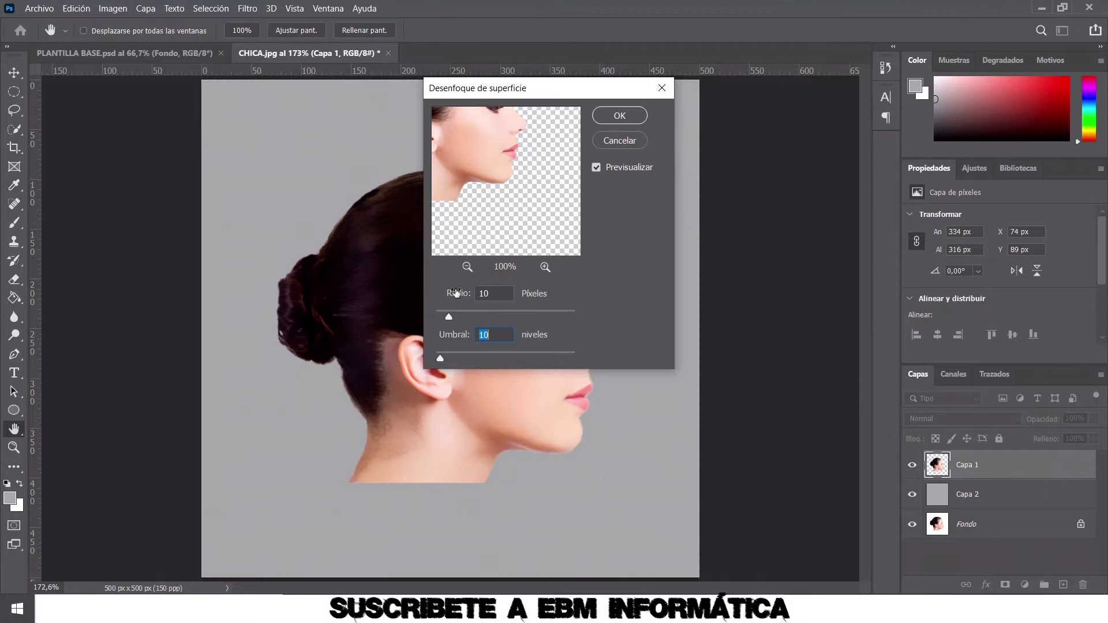
{"action": "left_click", "coordinate": [468, 266]}
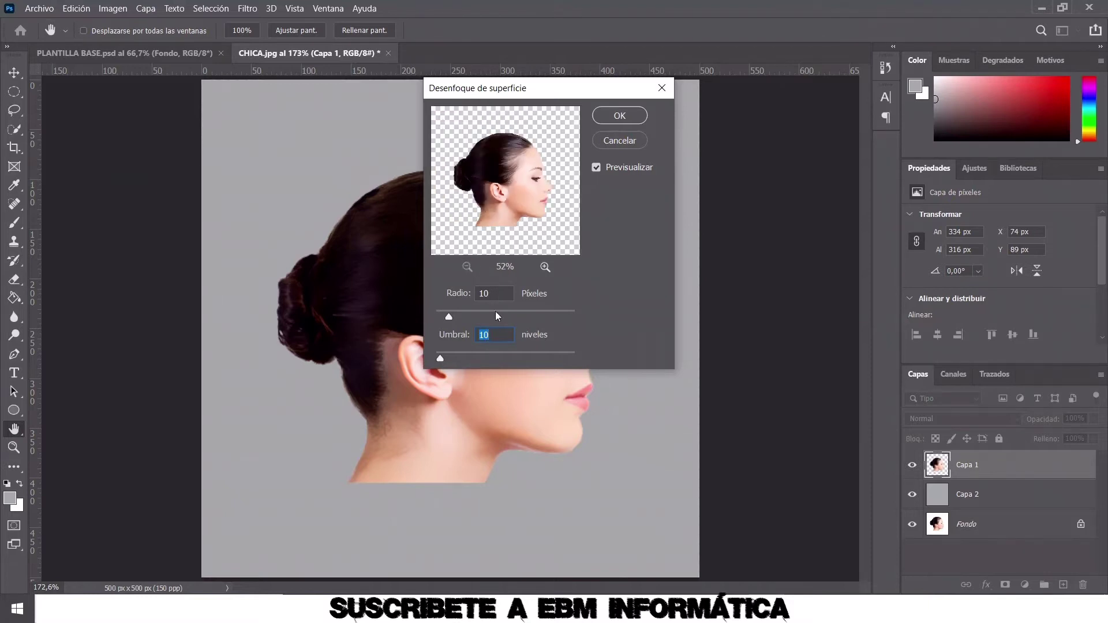
{"action": "left_click", "coordinate": [628, 120]}
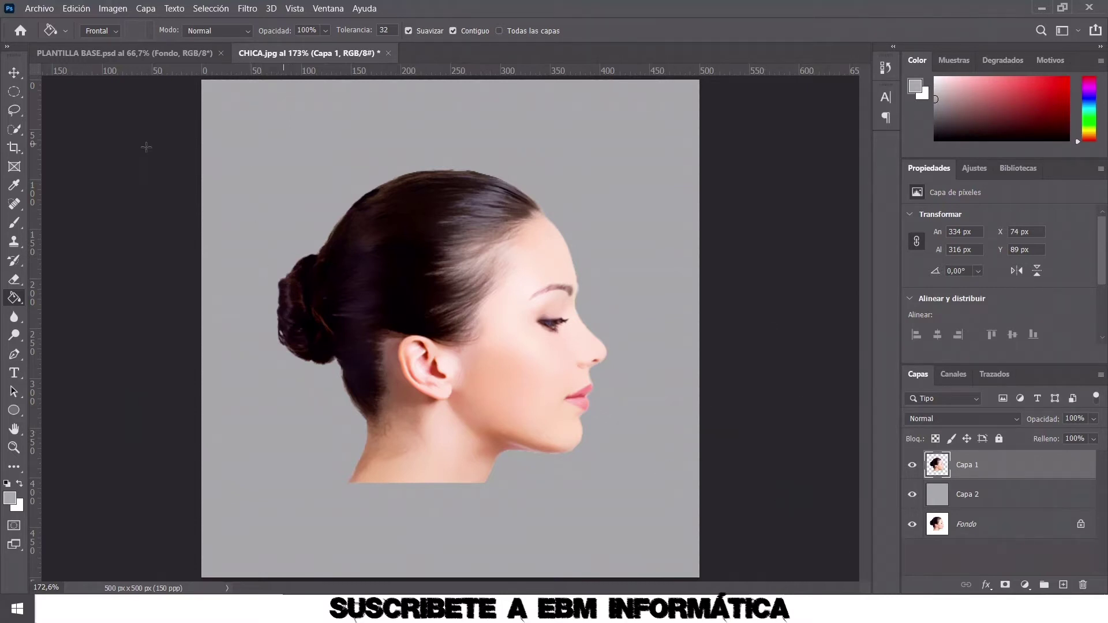
Draw an elliptical circle selection around the head and turn it into a layer mask on Capa 1
{"action": "left_click", "coordinate": [14, 91]}
{"action": "right_click", "coordinate": [23, 99]}
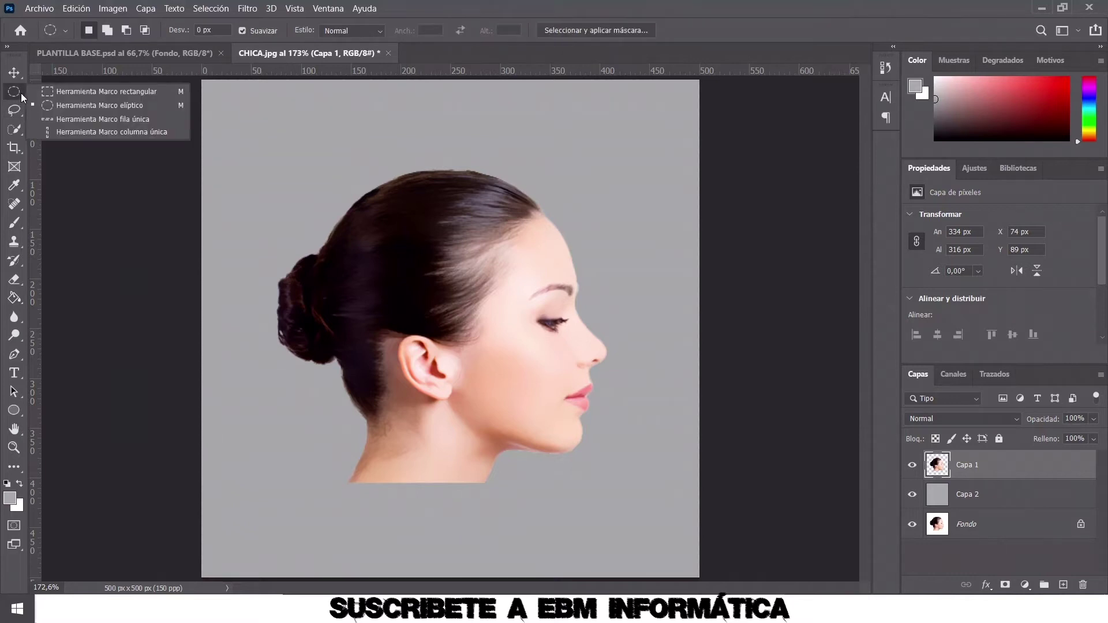
{"action": "left_click", "coordinate": [97, 106]}
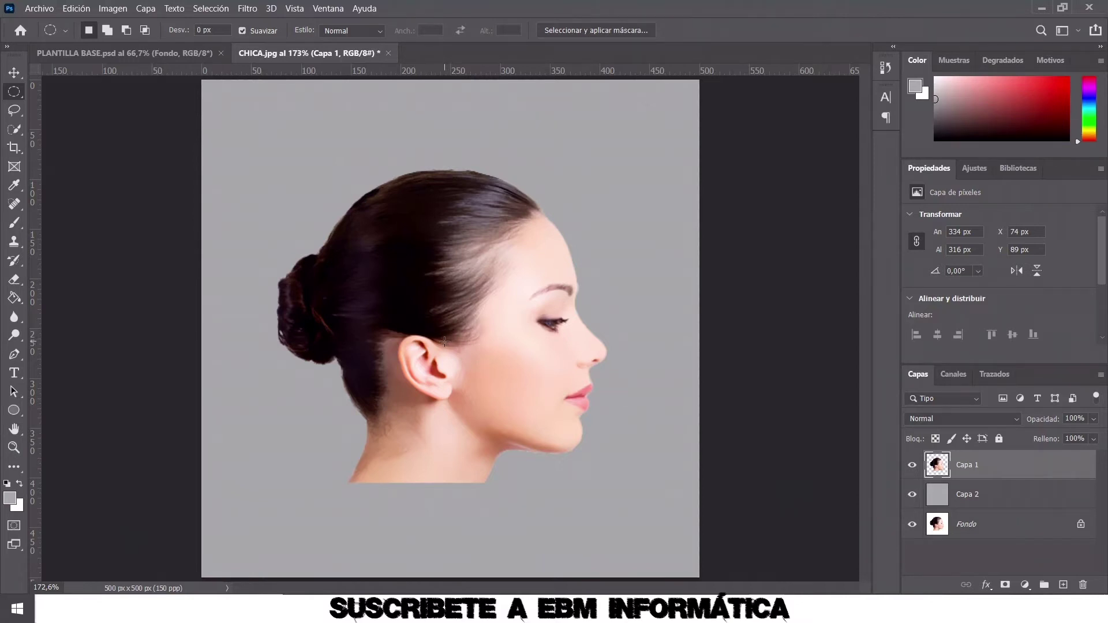
{"action": "mouse_move", "coordinate": [445, 341]}
{"action": "left_mouse_down"}
{"action": "mouse_move", "coordinate": [347, 157]}
{"action": "mouse_move", "coordinate": [238, 20]}
{"action": "left_mouse_up"}
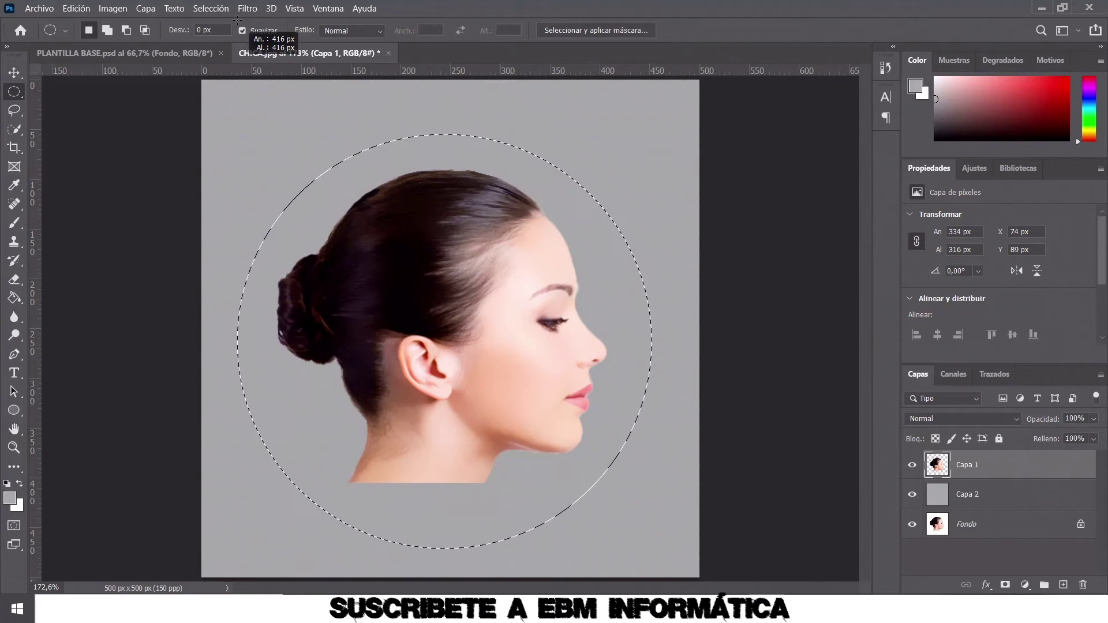
{"action": "key", "text": "space"}
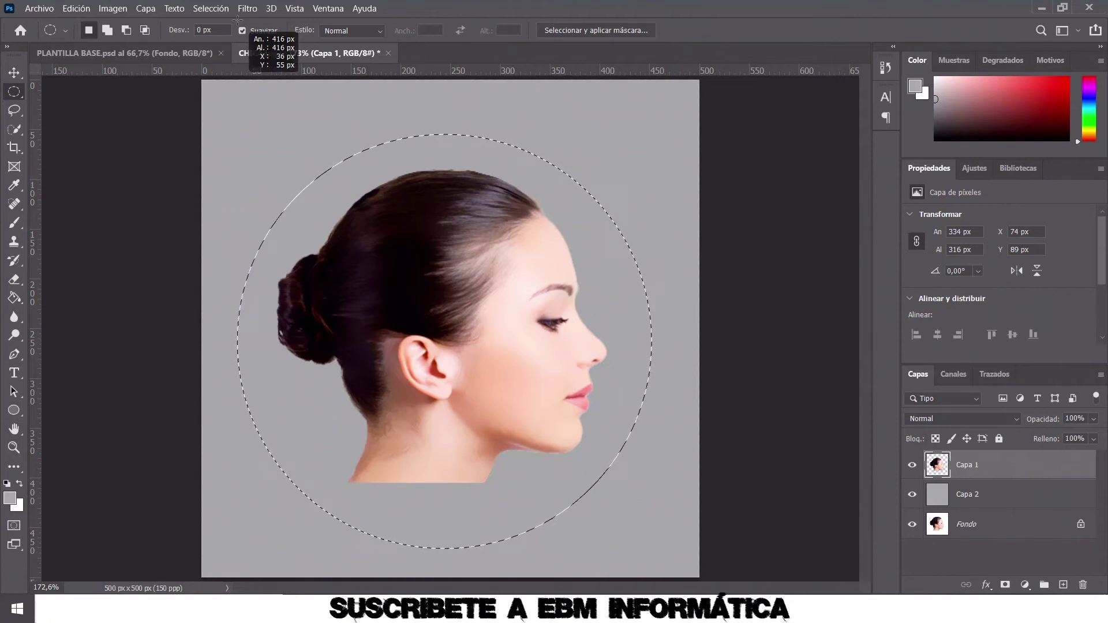
{"action": "left_click_drag", "start_coordinate": [238, 20], "coordinate": [243, 48]}
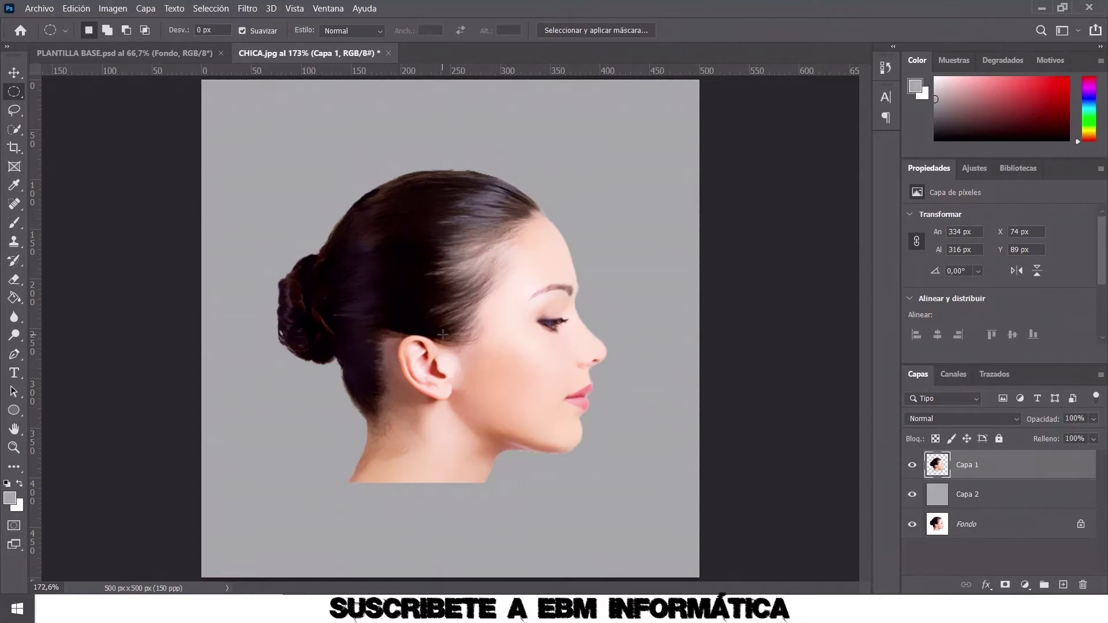
{"action": "left_click_drag", "start_coordinate": [442, 334], "coordinate": [241, 87]}
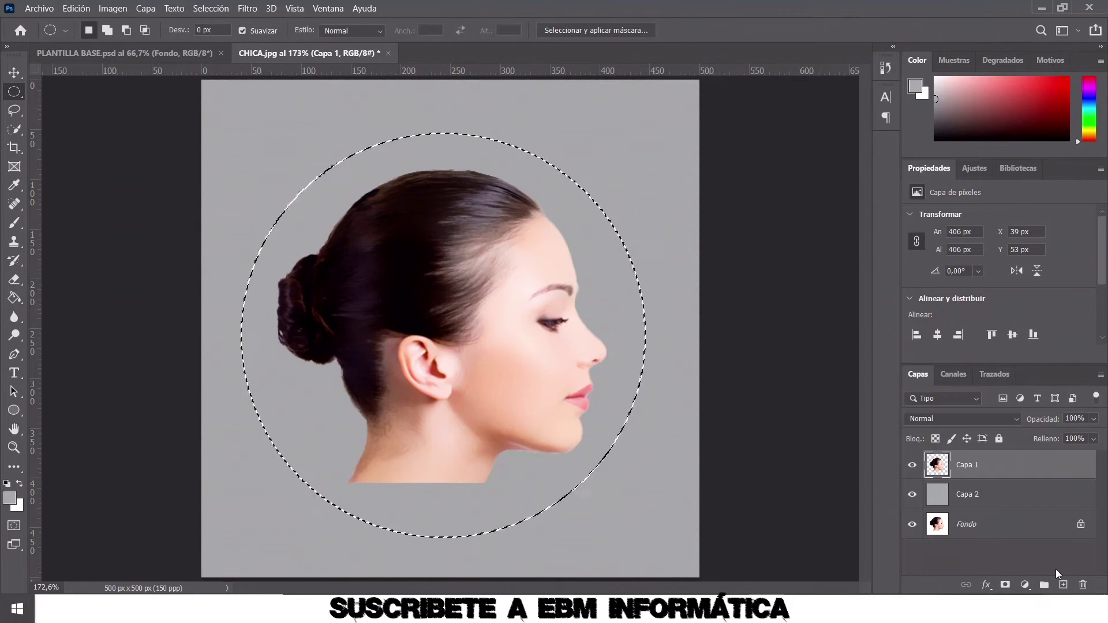
{"action": "left_click", "coordinate": [1005, 585]}
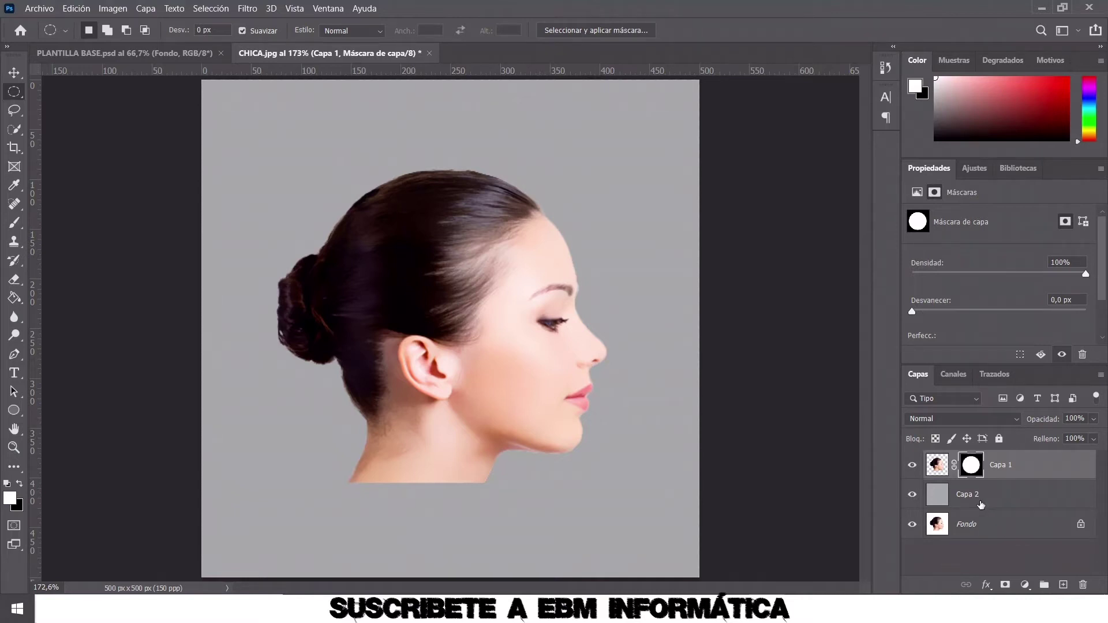
Select Capa 1 and the grey Capa 2 and convert them into one smart object
{"action": "left_click", "coordinate": [977, 499]}
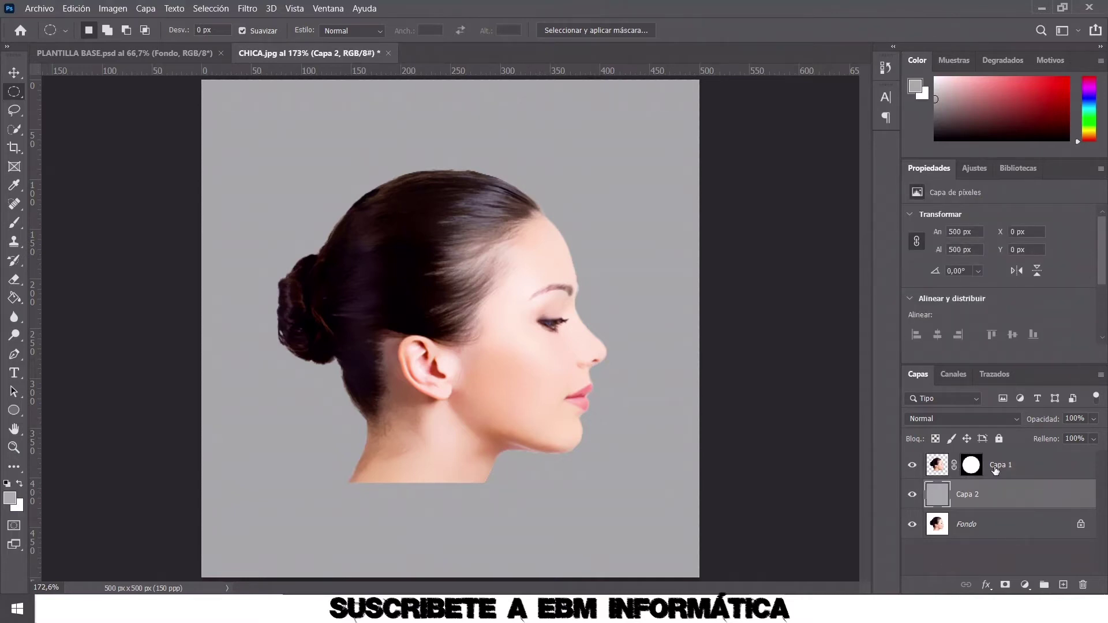
{"action": "left_click", "coordinate": [1030, 472], "text": "shift"}
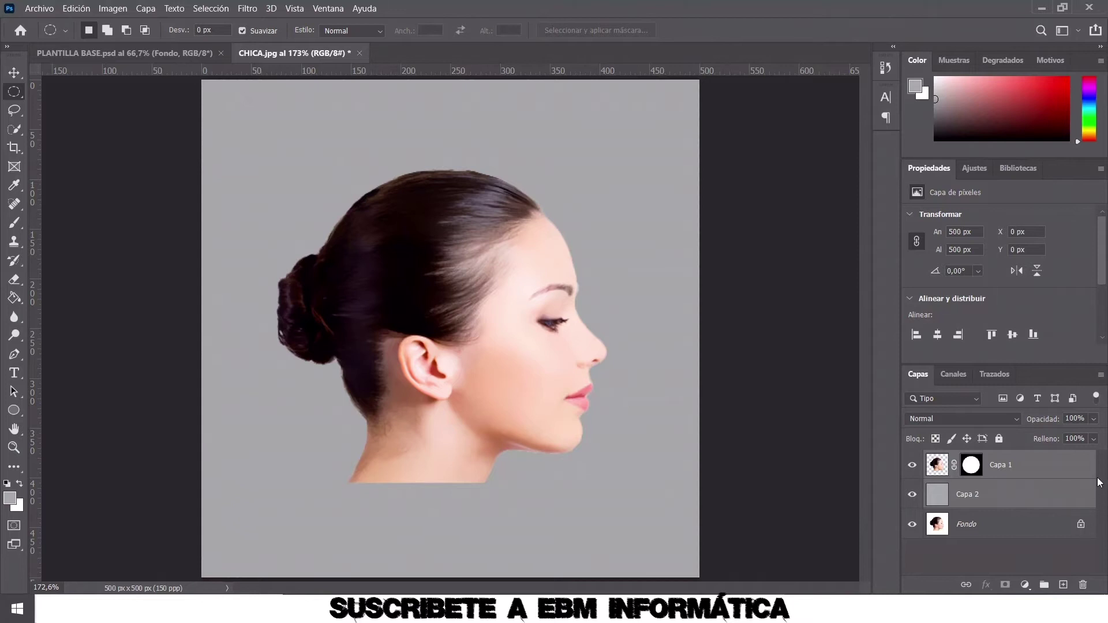
{"action": "right_click", "coordinate": [1020, 469]}
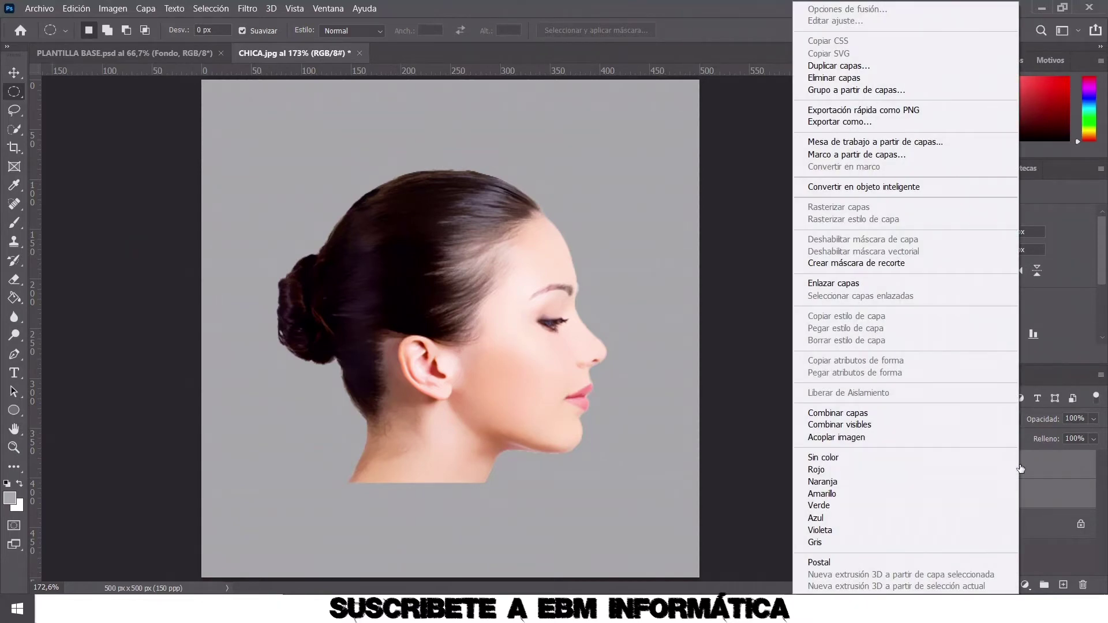
{"action": "left_click", "coordinate": [913, 185]}
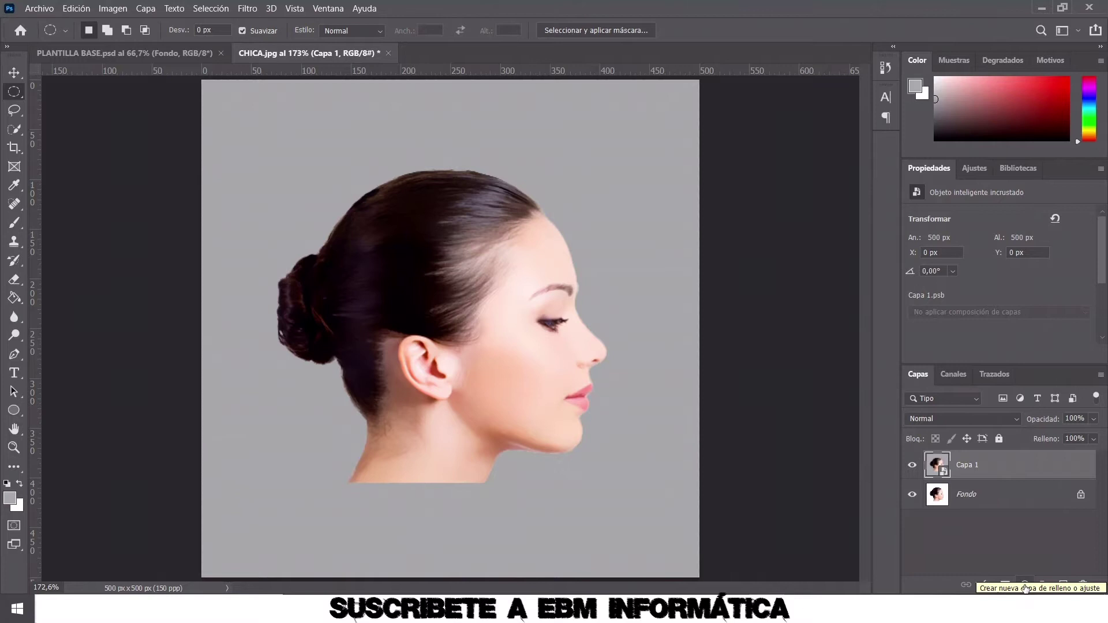
Add a Blanco y negro adjustment layer above the portrait, then reselect Capa 1
{"action": "left_click", "coordinate": [1025, 586]}
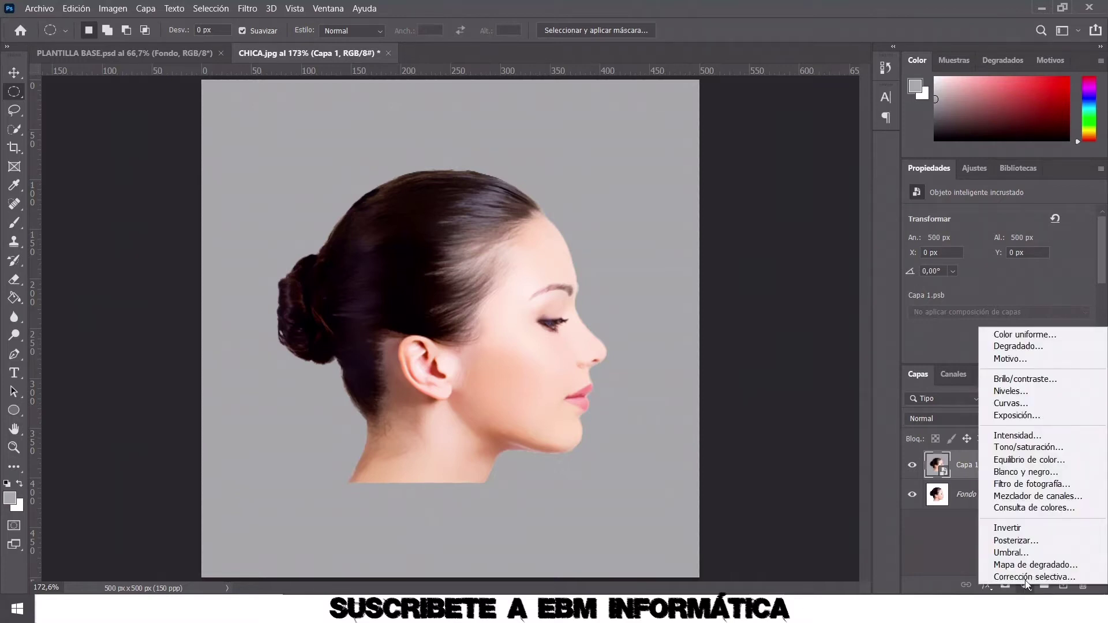
{"action": "left_click", "coordinate": [1032, 472]}
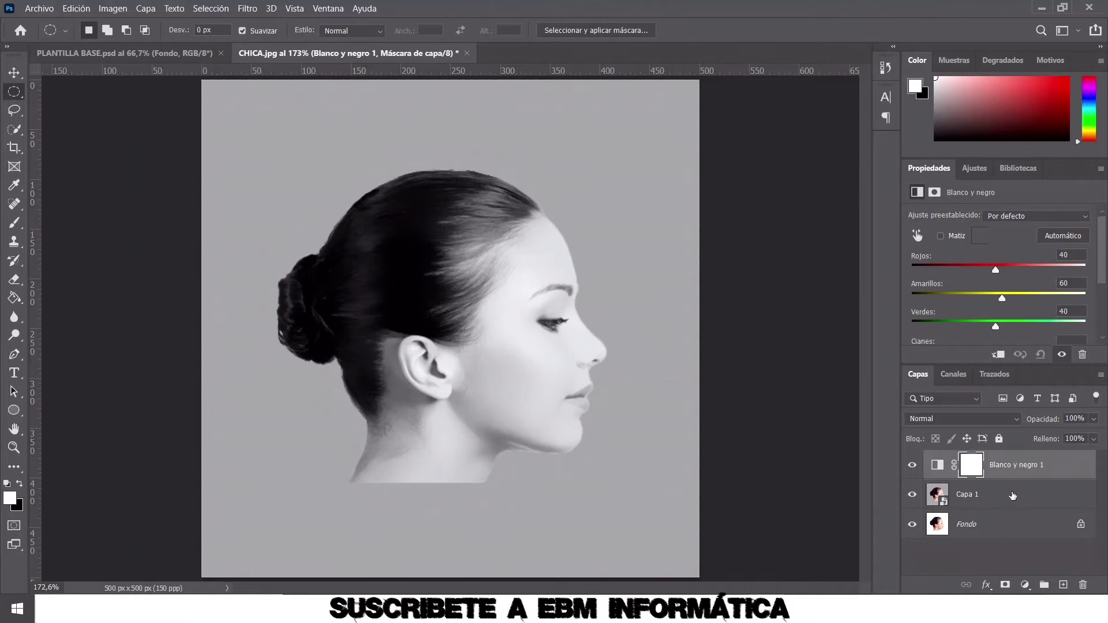
{"action": "left_click", "coordinate": [1021, 495]}
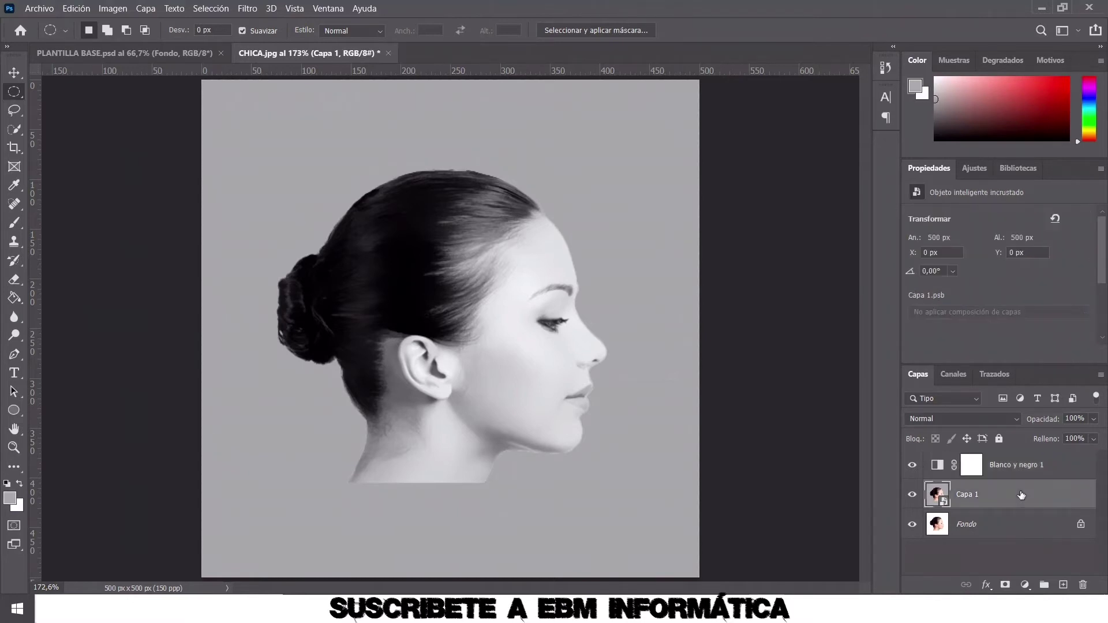
In Galería de filtros, choose Textura > Granulado with Suave grain type and intensity 5
{"action": "left_click", "coordinate": [246, 10]}
{"action": "left_click", "coordinate": [331, 79]}
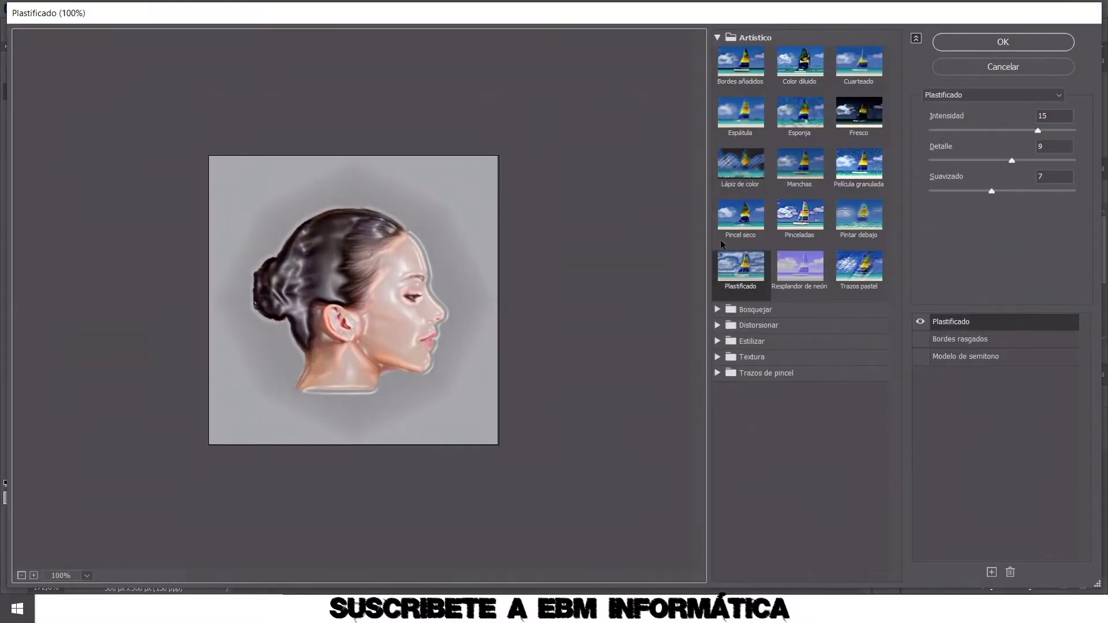
{"action": "left_click", "coordinate": [719, 358]}
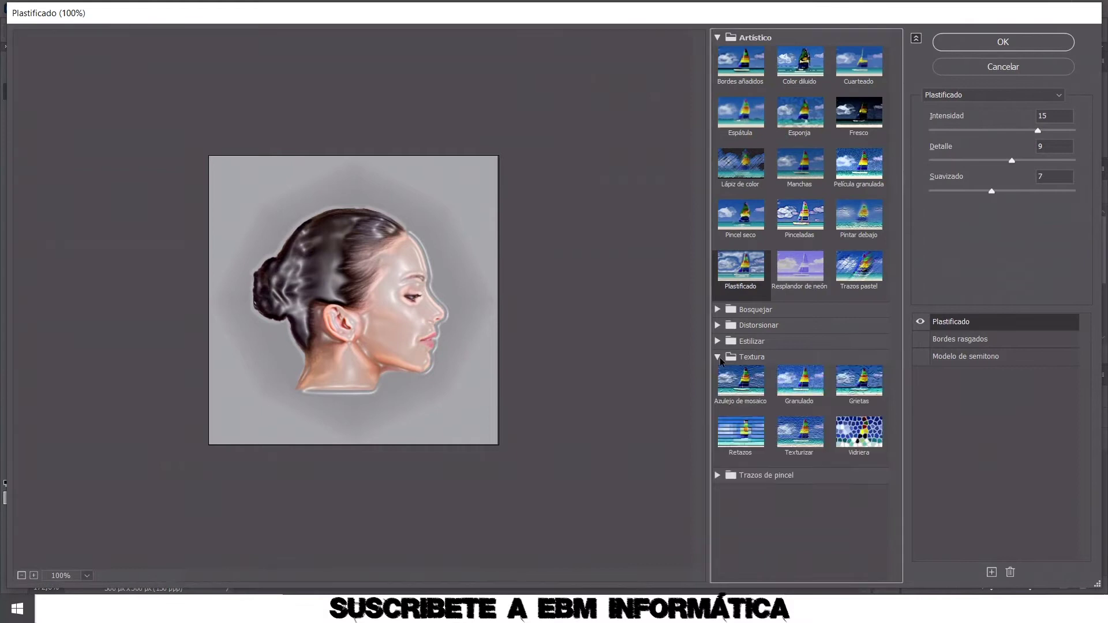
{"action": "left_click", "coordinate": [755, 358]}
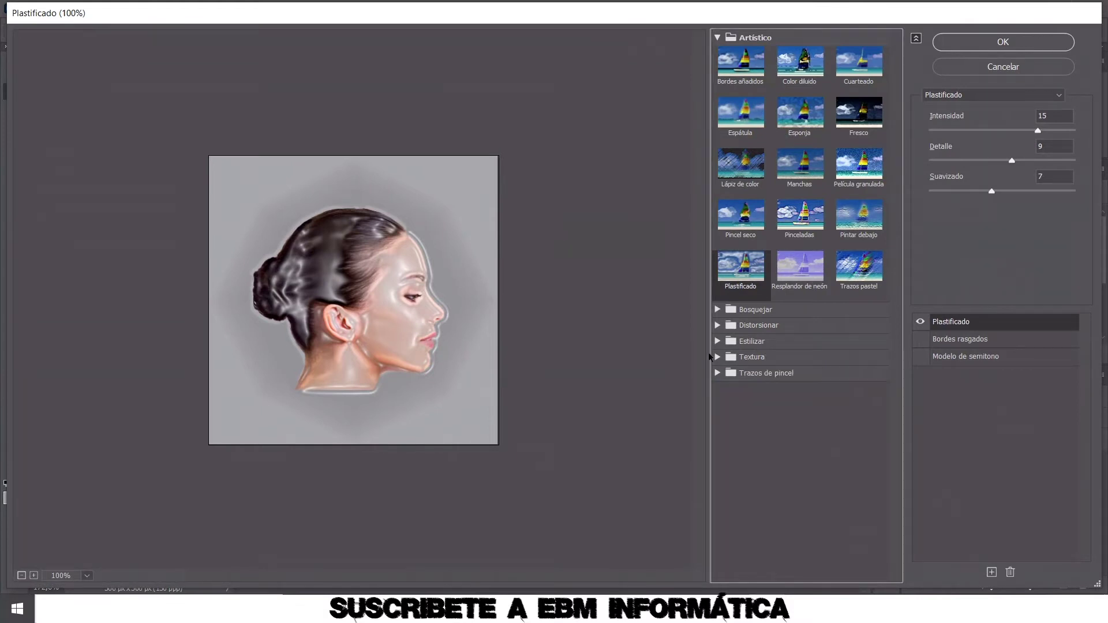
{"action": "left_click", "coordinate": [722, 359]}
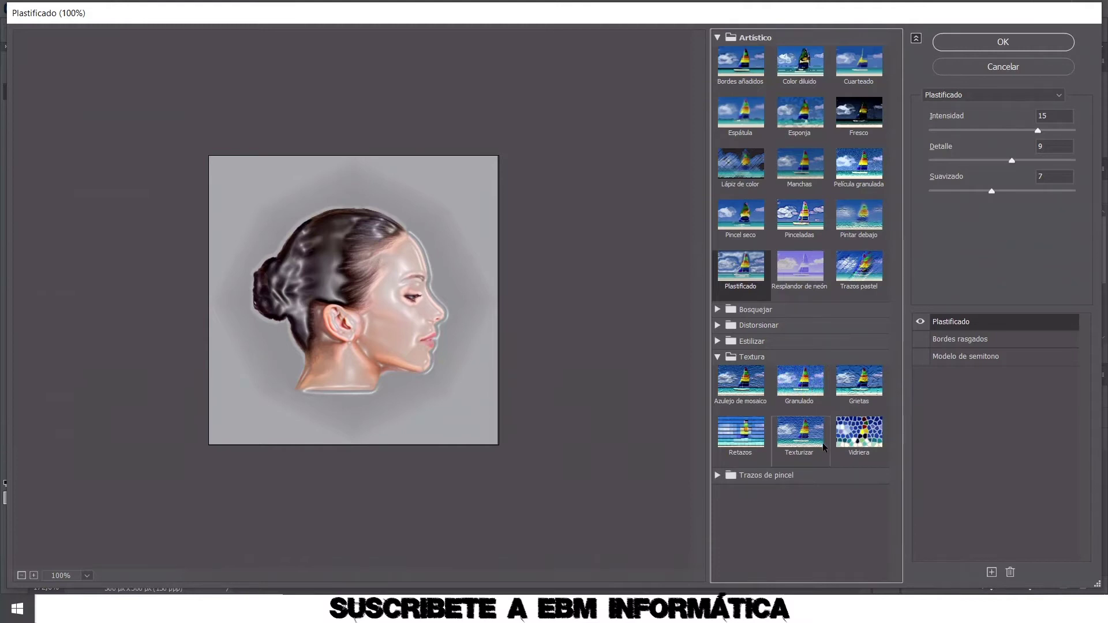
{"action": "left_click", "coordinate": [808, 391]}
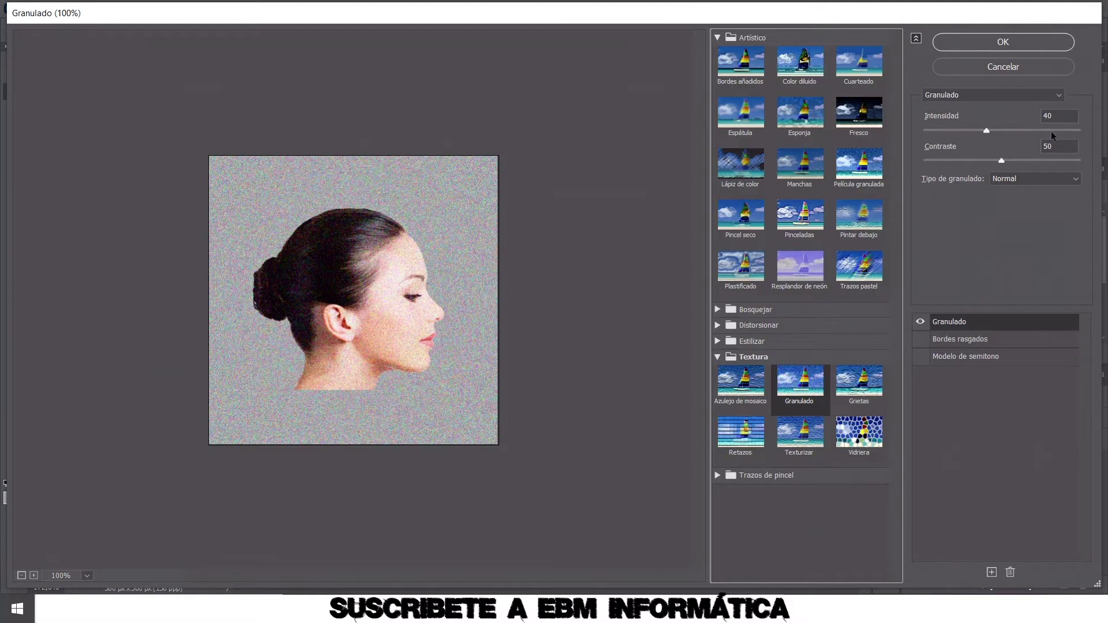
{"action": "left_click", "coordinate": [1076, 181]}
{"action": "left_click", "coordinate": [1057, 203]}
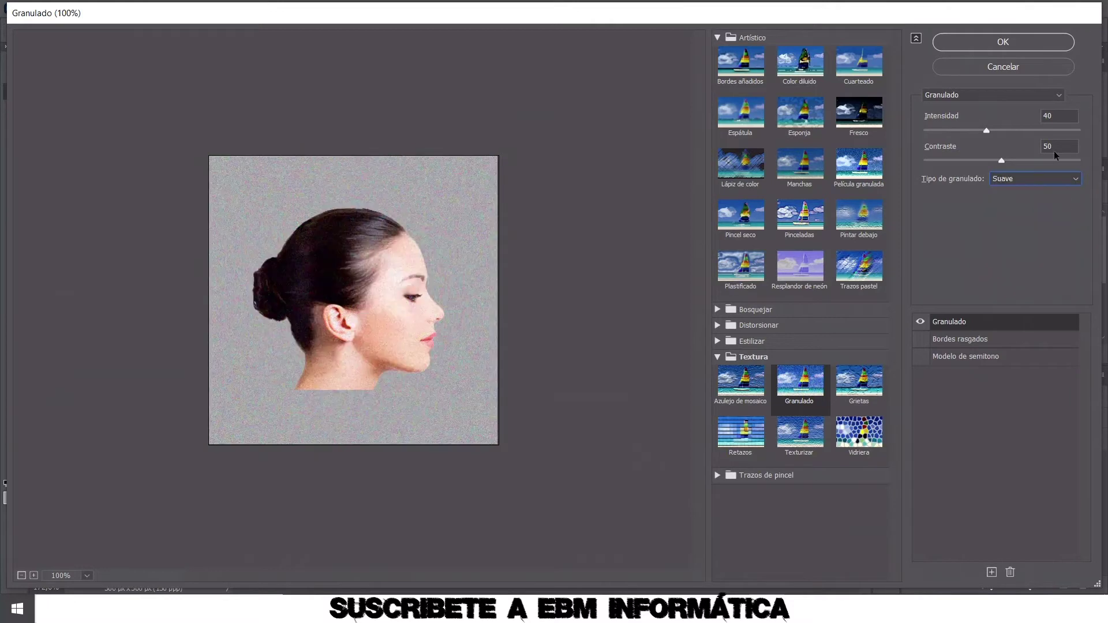
{"action": "left_click", "coordinate": [999, 121]}
{"action": "type", "text": "5"}
Apply the grain, then convert Blanco y negro 1 and Capa 1 into one smart object
{"action": "left_click", "coordinate": [997, 43]}
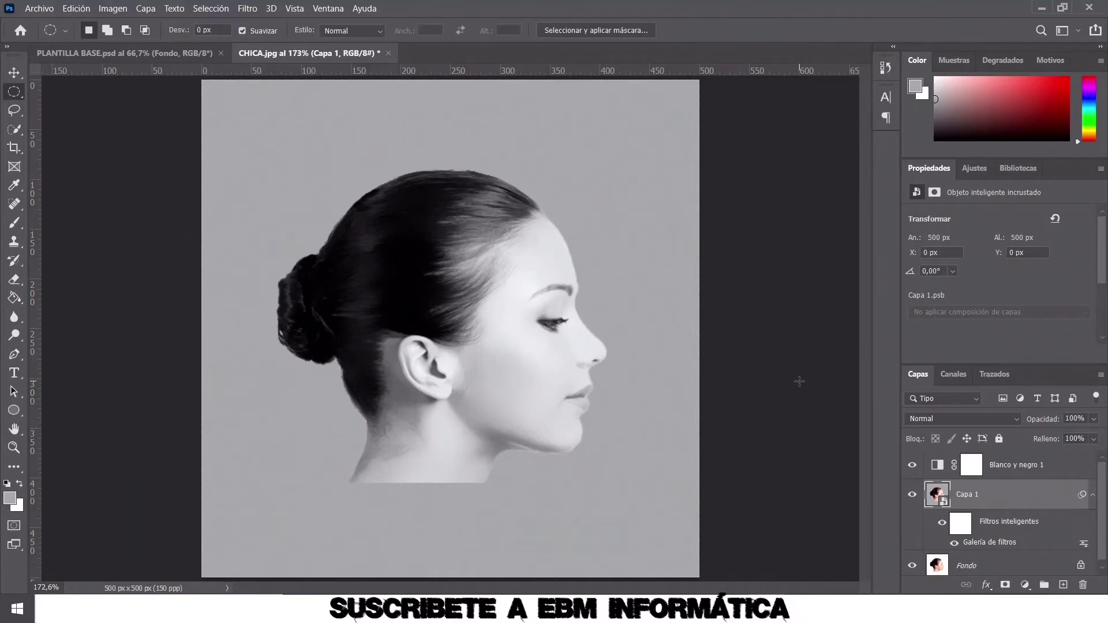
{"action": "left_click", "coordinate": [1013, 465]}
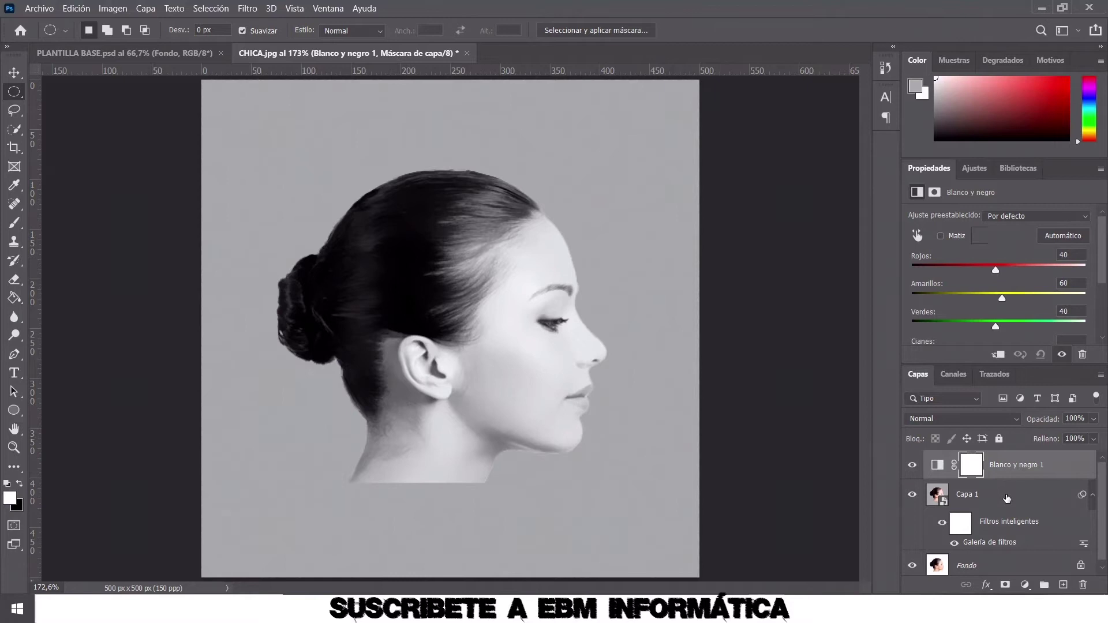
{"action": "left_click", "coordinate": [1007, 497]}
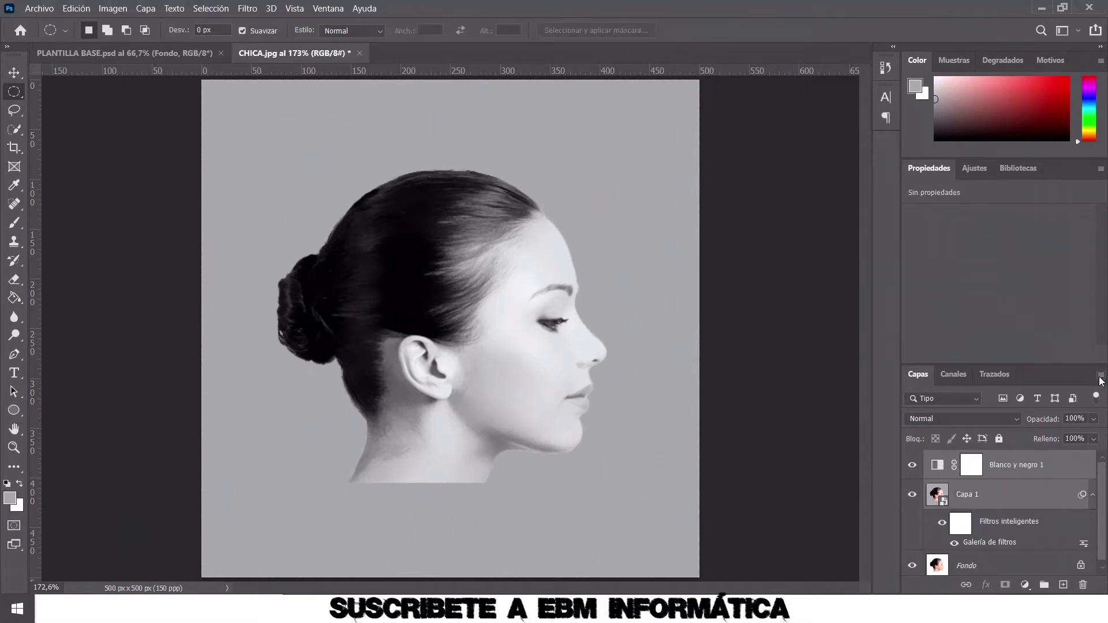
{"action": "right_click", "coordinate": [1021, 467]}
{"action": "left_click", "coordinate": [891, 186]}
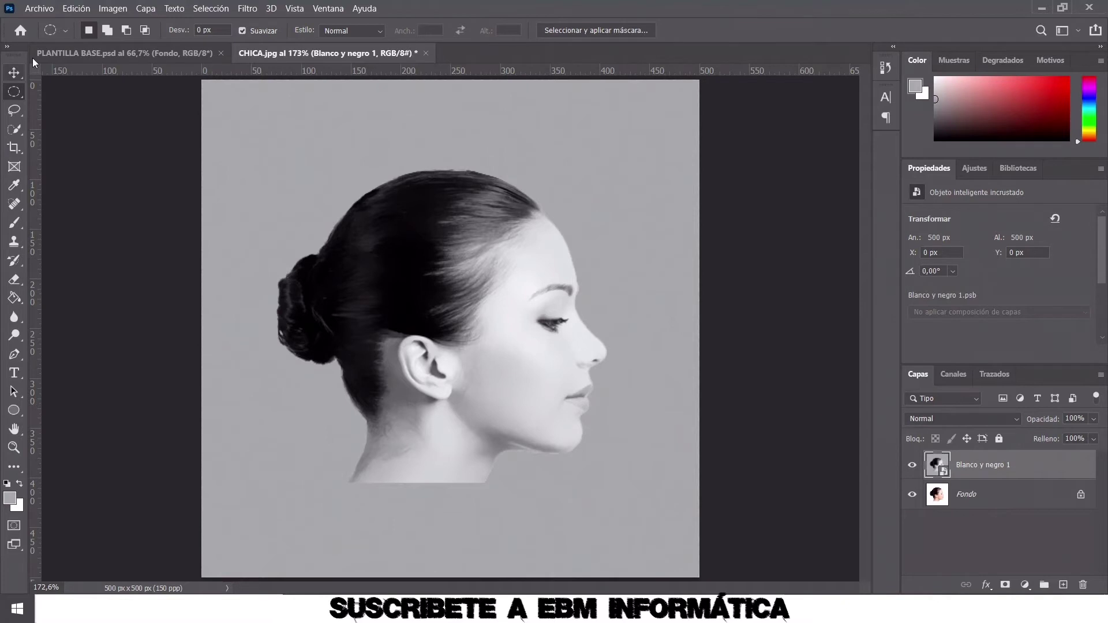
Glance at the coin template, return to the portrait document, and pick the Move tool
{"action": "left_click", "coordinate": [91, 58]}
{"action": "left_click", "coordinate": [352, 54]}
{"action": "left_click", "coordinate": [13, 74]}
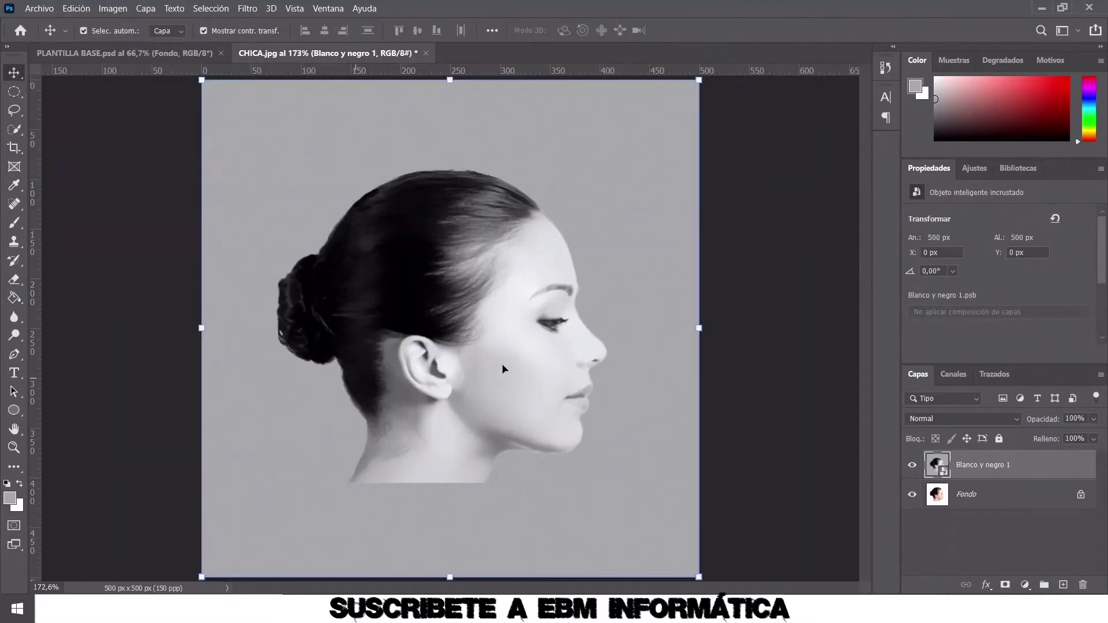
Copy the portrait into PLANTILLA BASE, centre it, and mask it with the Alpha 1 circle
{"action": "mouse_move", "coordinate": [420, 286]}
{"action": "left_mouse_down"}
{"action": "mouse_move", "coordinate": [172, 55]}
{"action": "mouse_move", "coordinate": [475, 364]}
{"action": "mouse_move", "coordinate": [432, 312]}
{"action": "mouse_move", "coordinate": [439, 303]}
{"action": "left_mouse_up"}
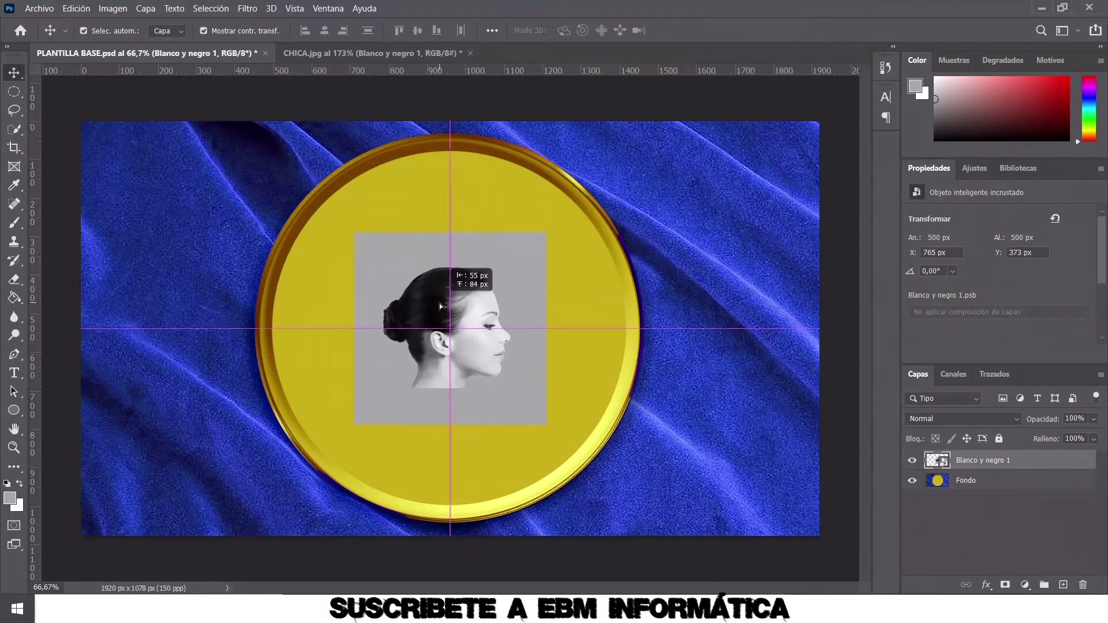
{"action": "left_click_drag", "start_coordinate": [439, 306], "coordinate": [438, 310]}
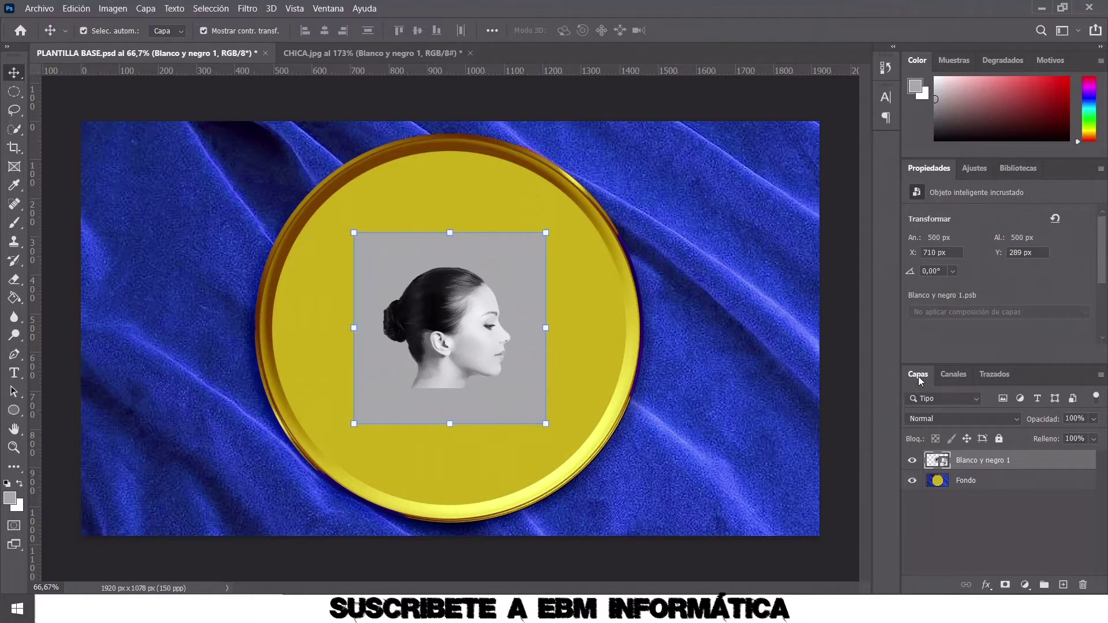
{"action": "left_click", "coordinate": [949, 374]}
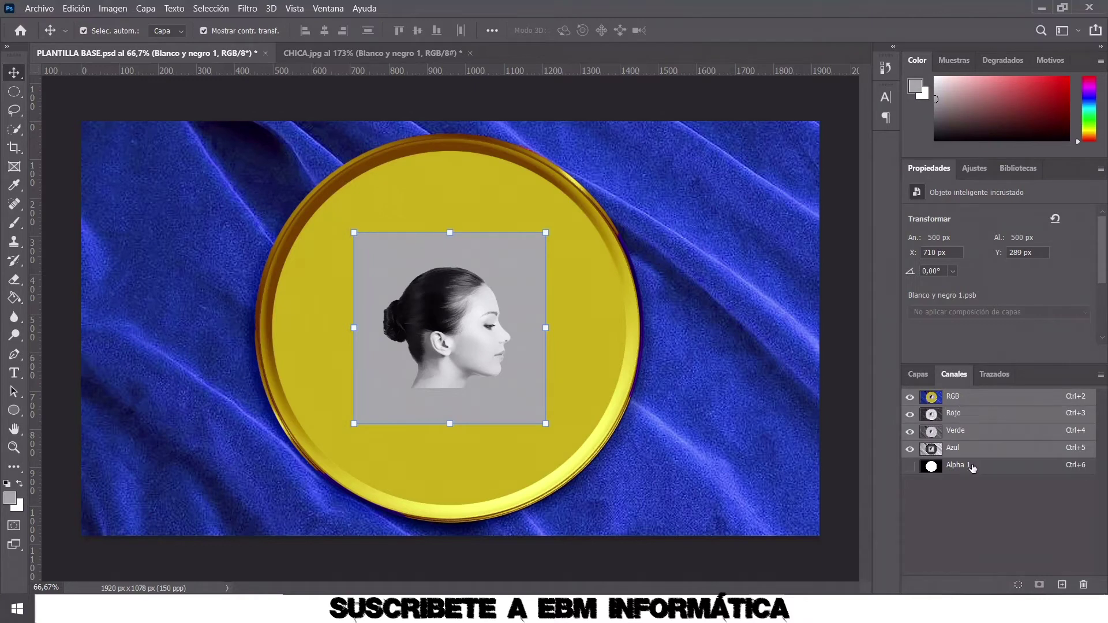
{"action": "left_click", "coordinate": [957, 466], "text": "ctrl"}
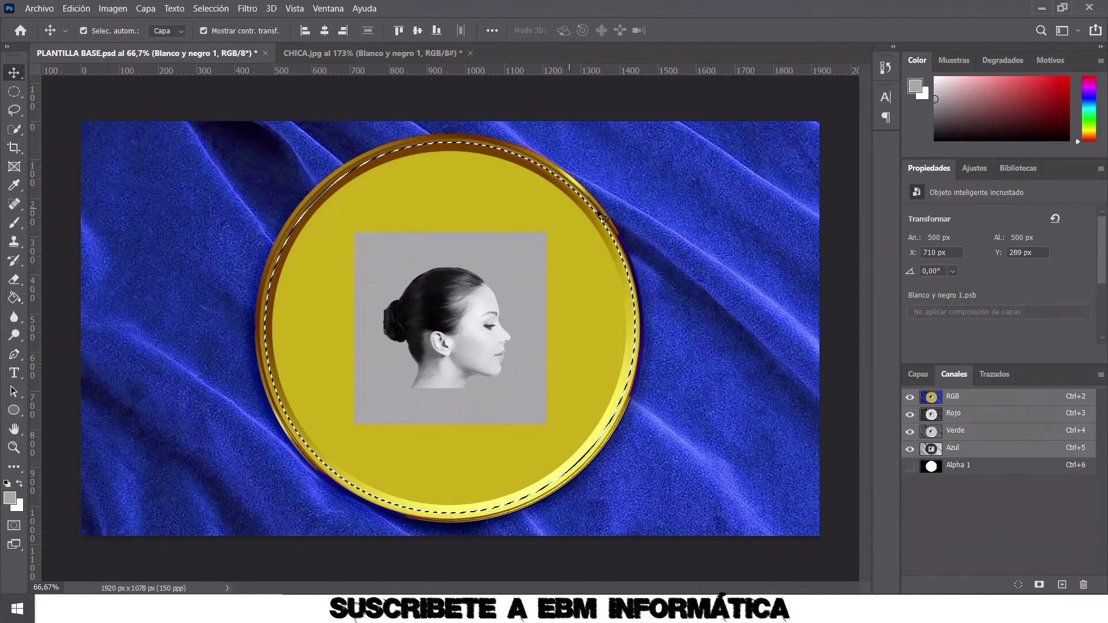
{"action": "left_click", "coordinate": [918, 376]}
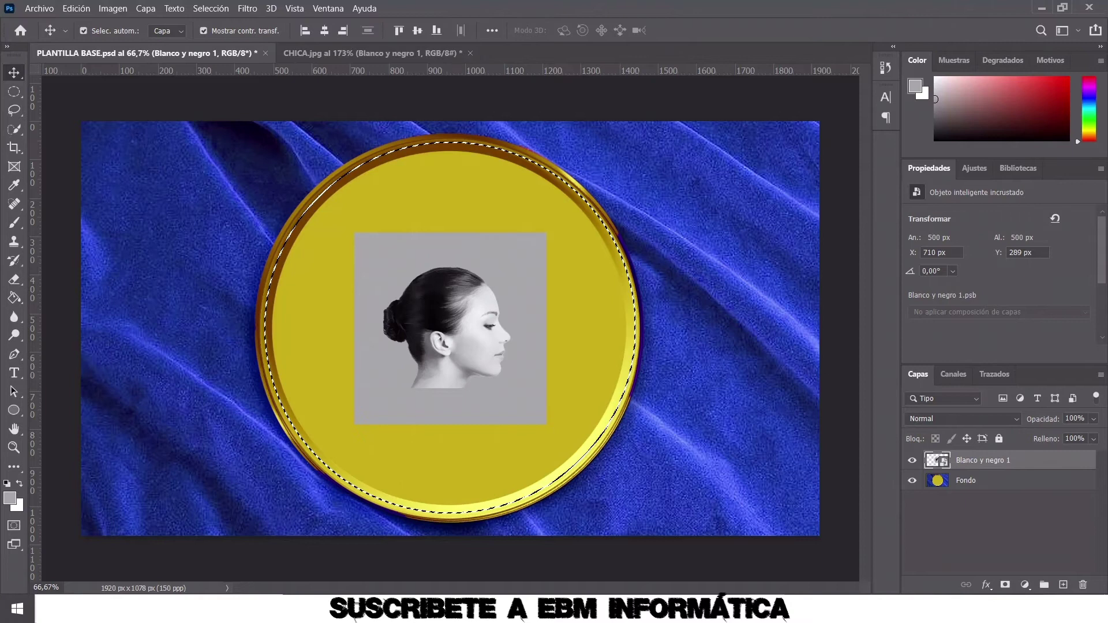
{"action": "left_click", "coordinate": [1004, 585]}
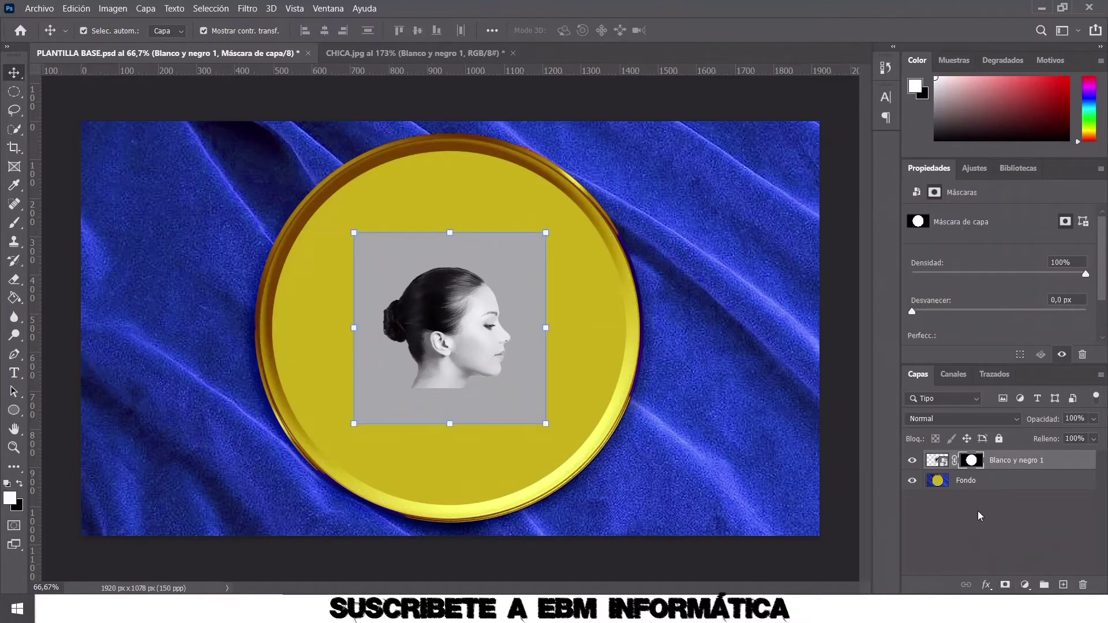
Cancel a first resize attempt and unlink the layer mask from the portrait
{"action": "left_click", "coordinate": [936, 460]}
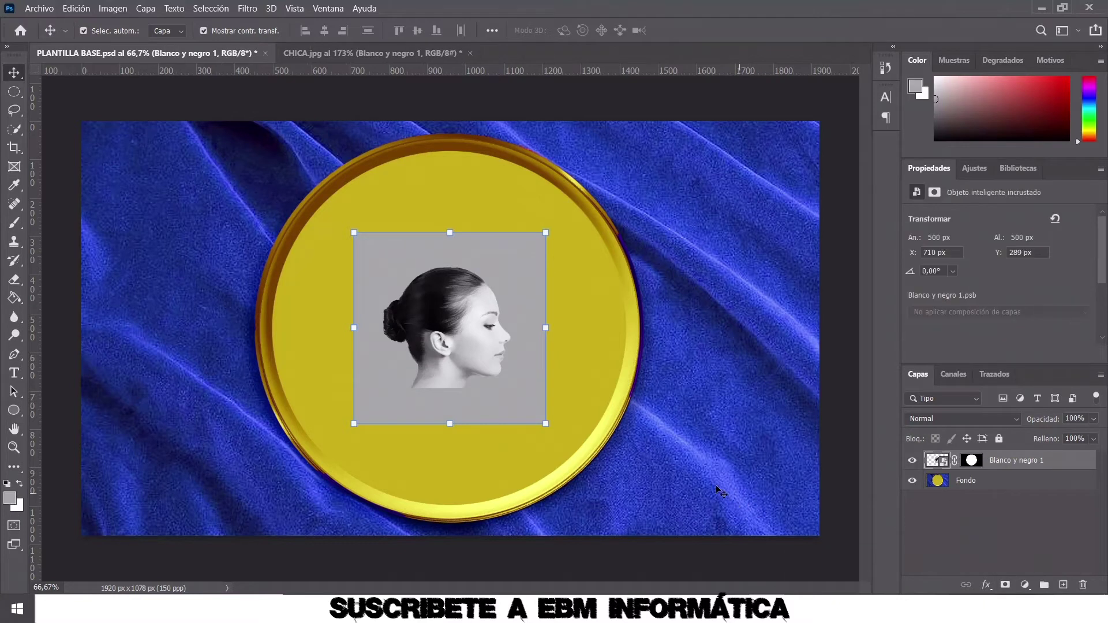
{"action": "mouse_move", "coordinate": [545, 233]}
{"action": "left_mouse_down"}
{"action": "mouse_move", "coordinate": [583, 191]}
{"action": "mouse_move", "coordinate": [638, 180]}
{"action": "left_mouse_up"}
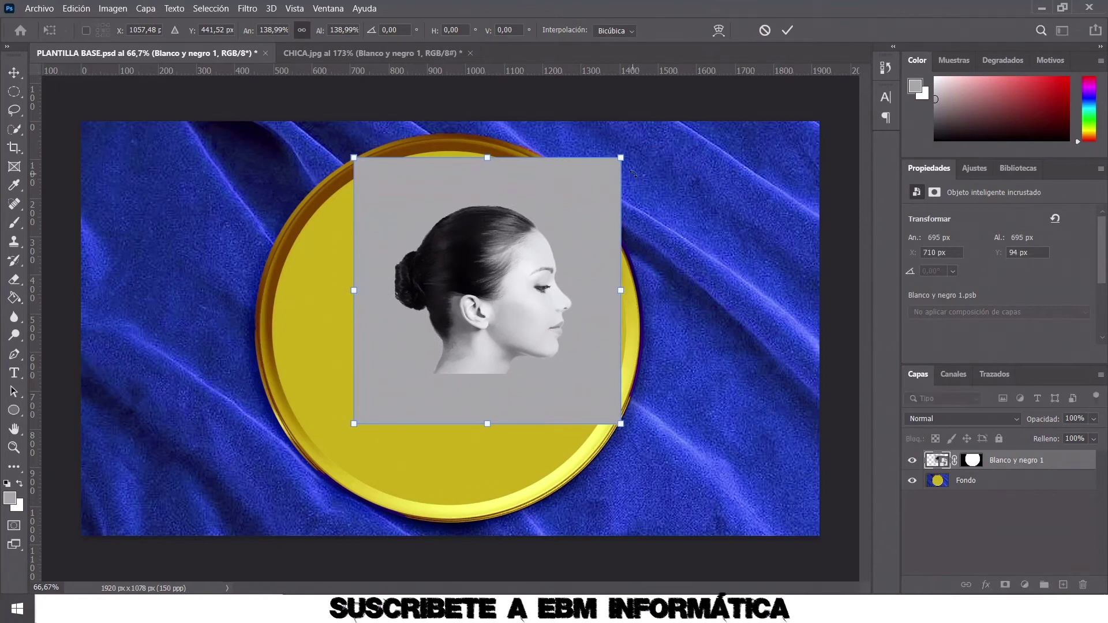
{"action": "left_click", "coordinate": [765, 30]}
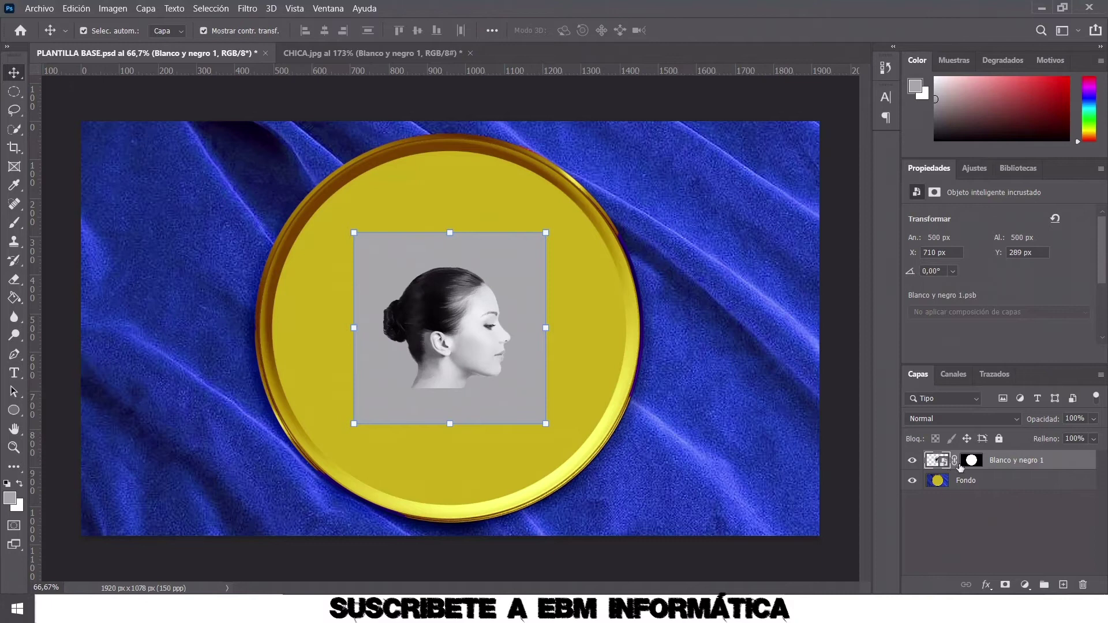
{"action": "left_click", "coordinate": [955, 460]}
Scale the portrait to about 199% and centre it over the coin
{"action": "mouse_move", "coordinate": [546, 233]}
{"action": "left_mouse_down"}
{"action": "mouse_move", "coordinate": [602, 198]}
{"action": "mouse_move", "coordinate": [622, 155]}
{"action": "left_mouse_up"}
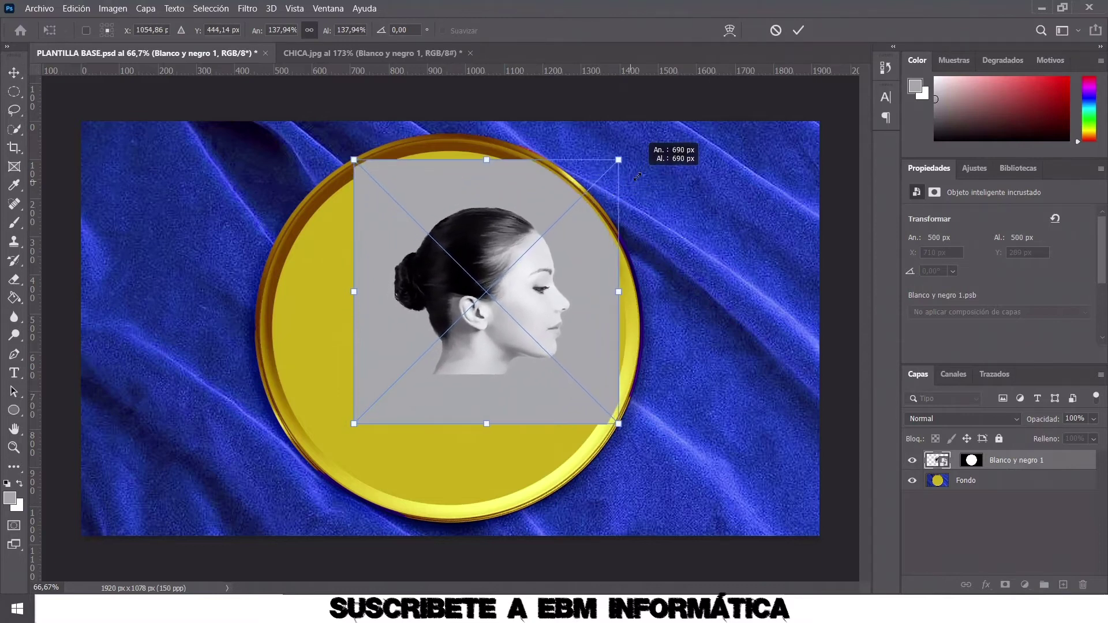
{"action": "left_click_drag", "start_coordinate": [355, 419], "coordinate": [247, 490]}
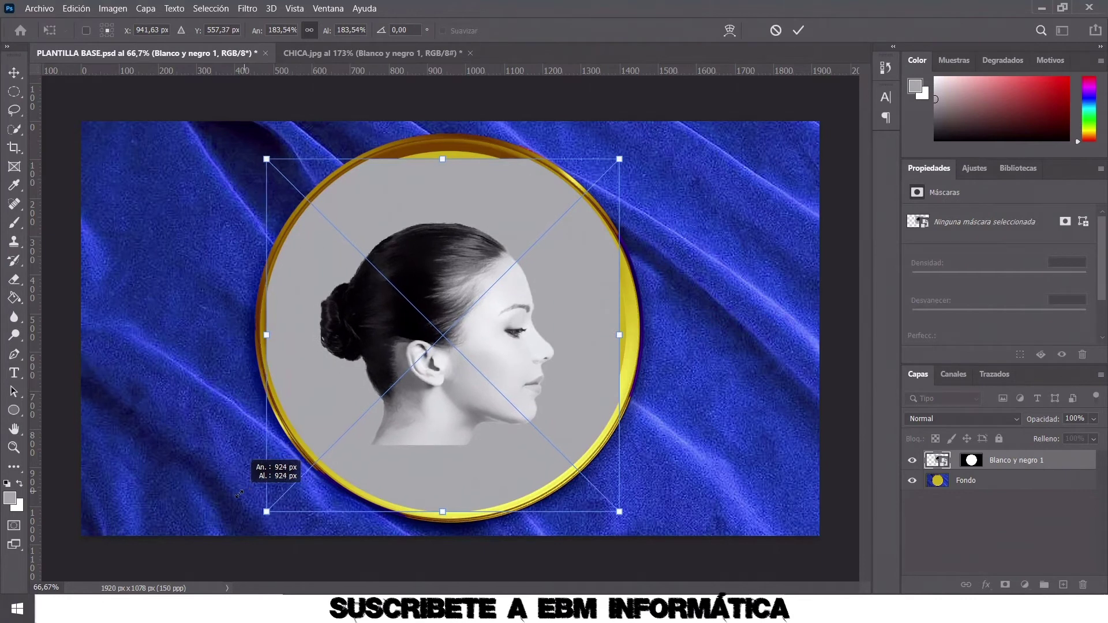
{"action": "left_click_drag", "start_coordinate": [247, 490], "coordinate": [241, 496]}
{"action": "left_click_drag", "start_coordinate": [620, 159], "coordinate": [642, 143]}
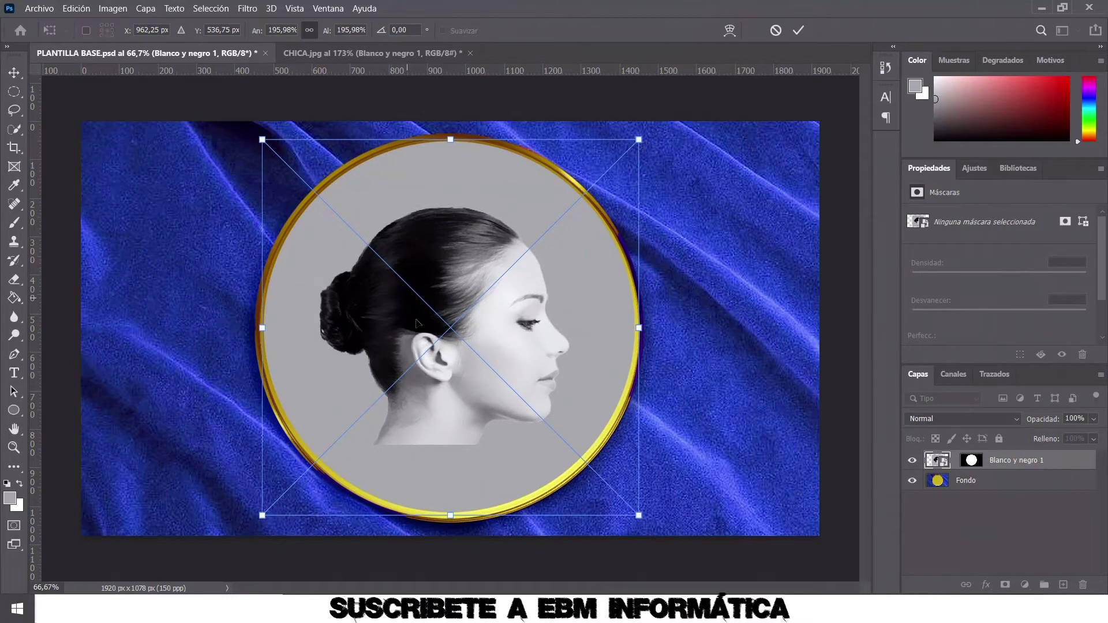
{"action": "left_click_drag", "start_coordinate": [444, 326], "coordinate": [446, 328]}
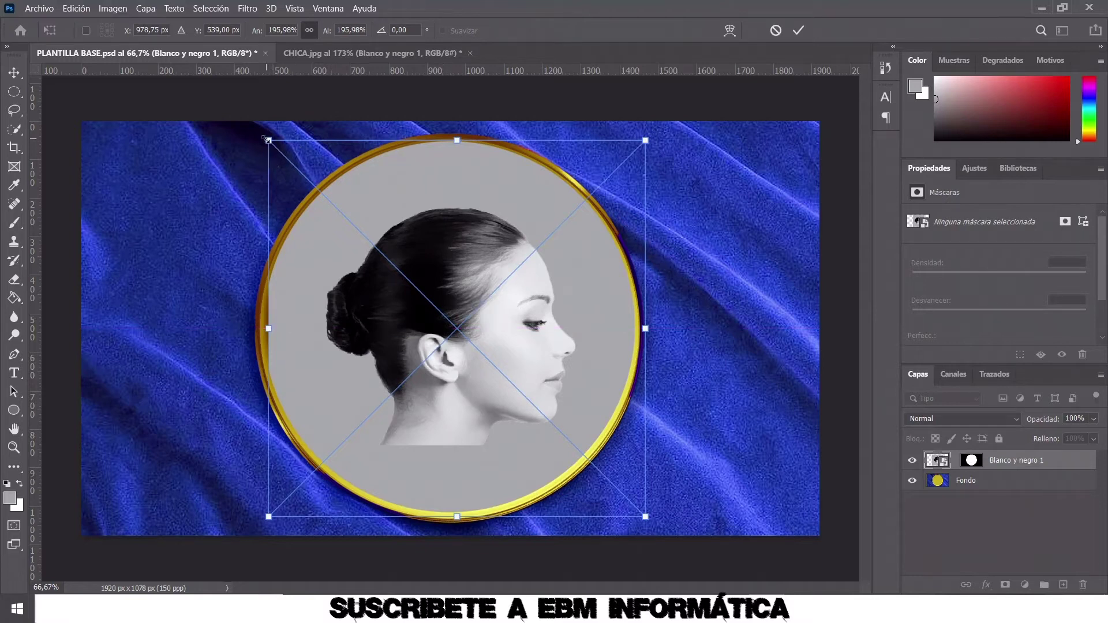
{"action": "left_click_drag", "start_coordinate": [268, 139], "coordinate": [262, 134]}
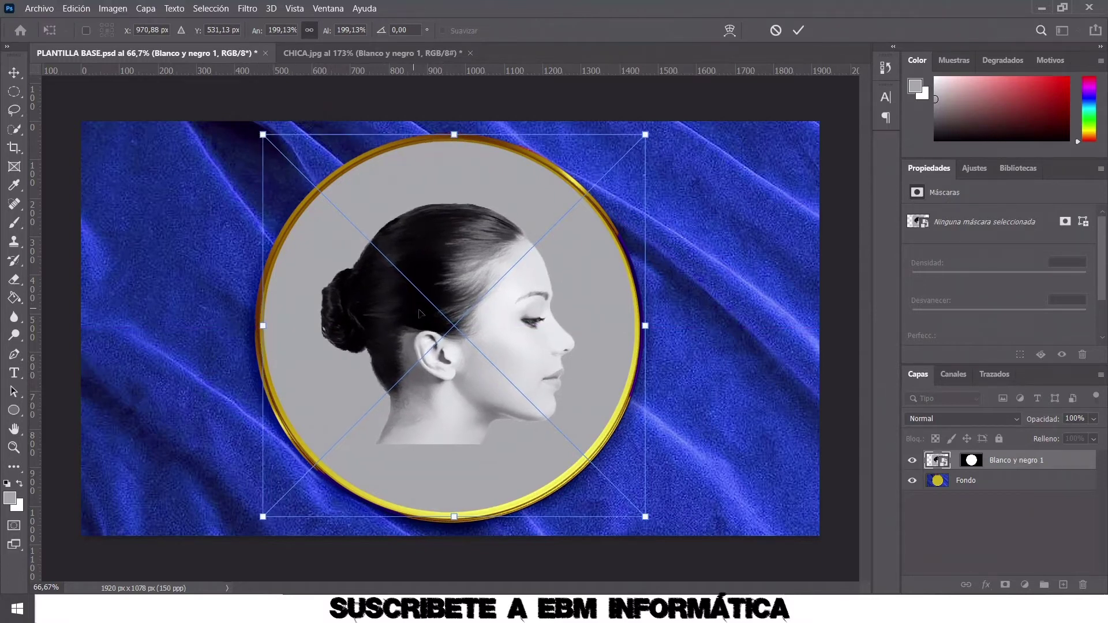
{"action": "left_click_drag", "start_coordinate": [449, 311], "coordinate": [453, 314]}
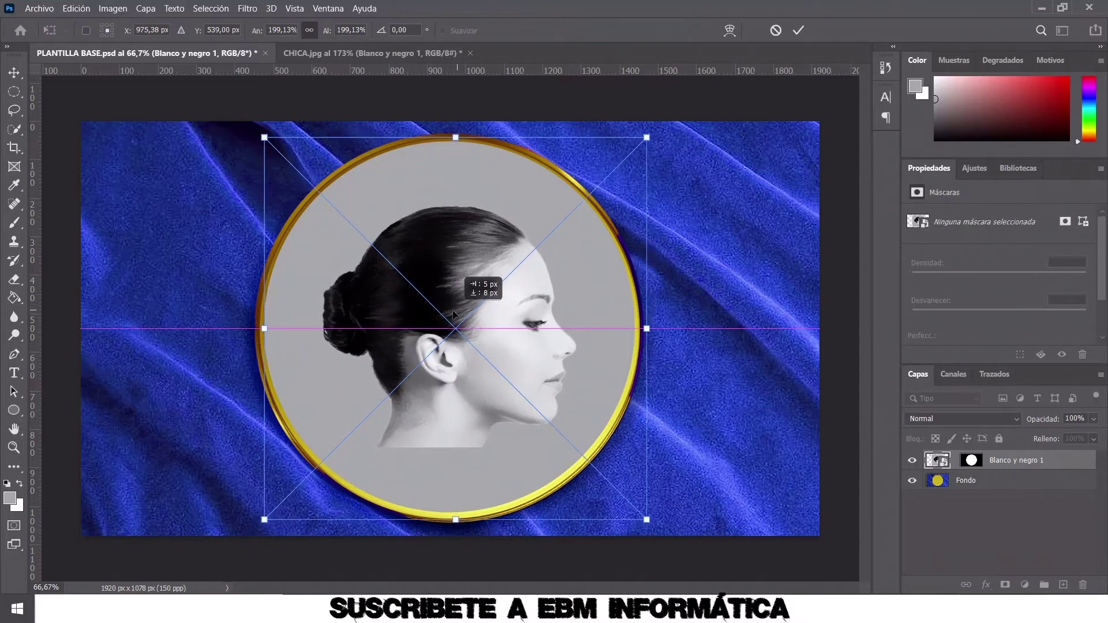
{"action": "left_click_drag", "start_coordinate": [452, 311], "coordinate": [453, 309]}
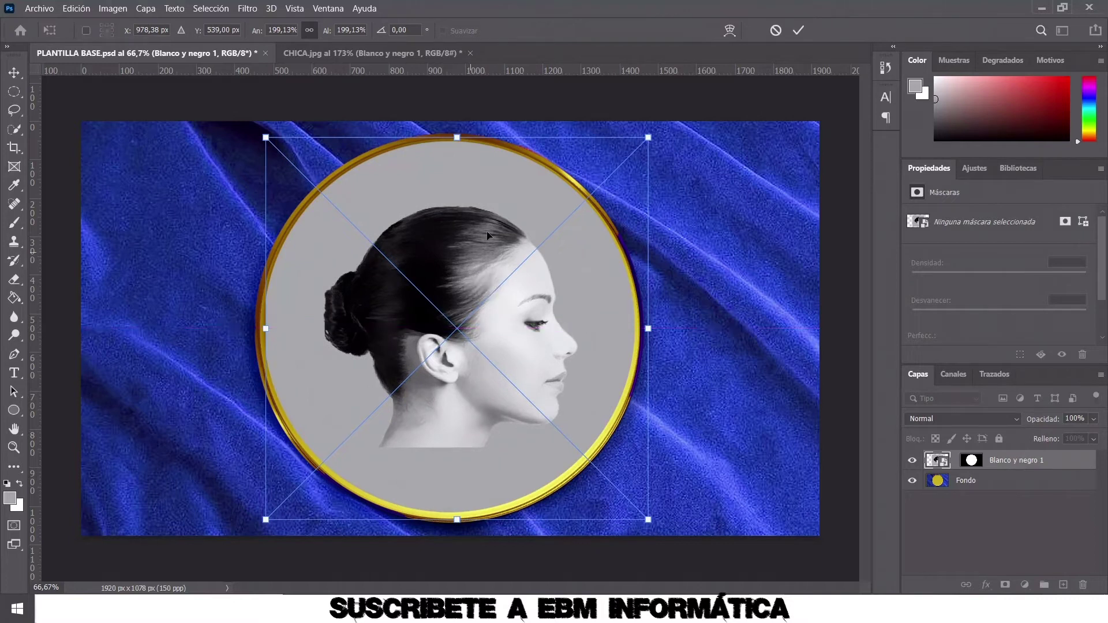
{"action": "left_click", "coordinate": [798, 30]}
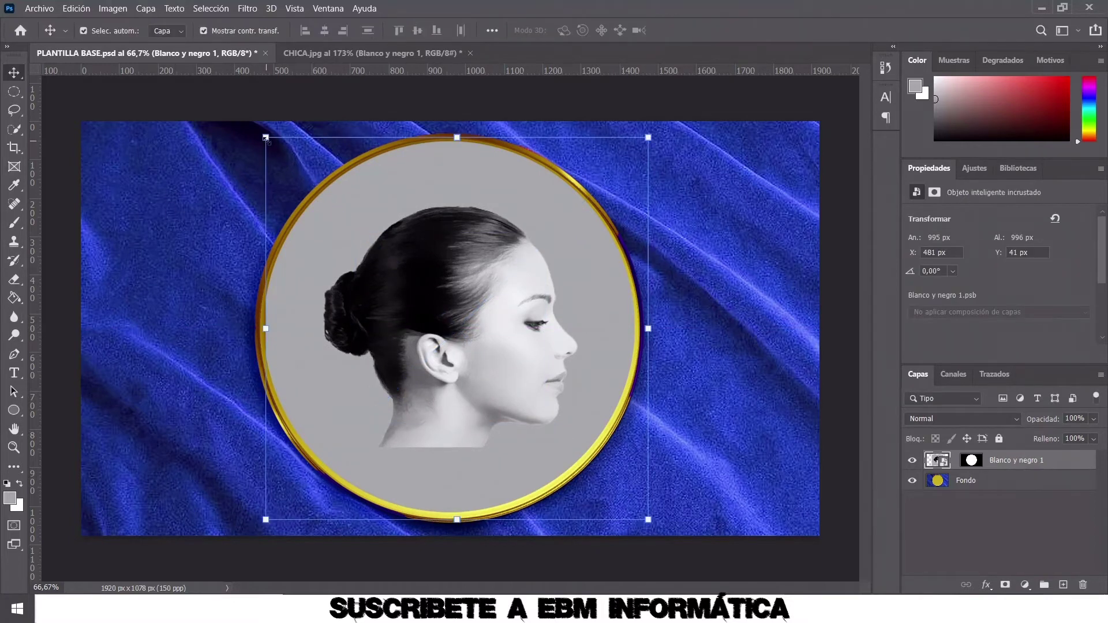
Enlarge the portrait to about 202% and re-centre it on the canvas
{"action": "left_click_drag", "start_coordinate": [266, 137], "coordinate": [262, 134]}
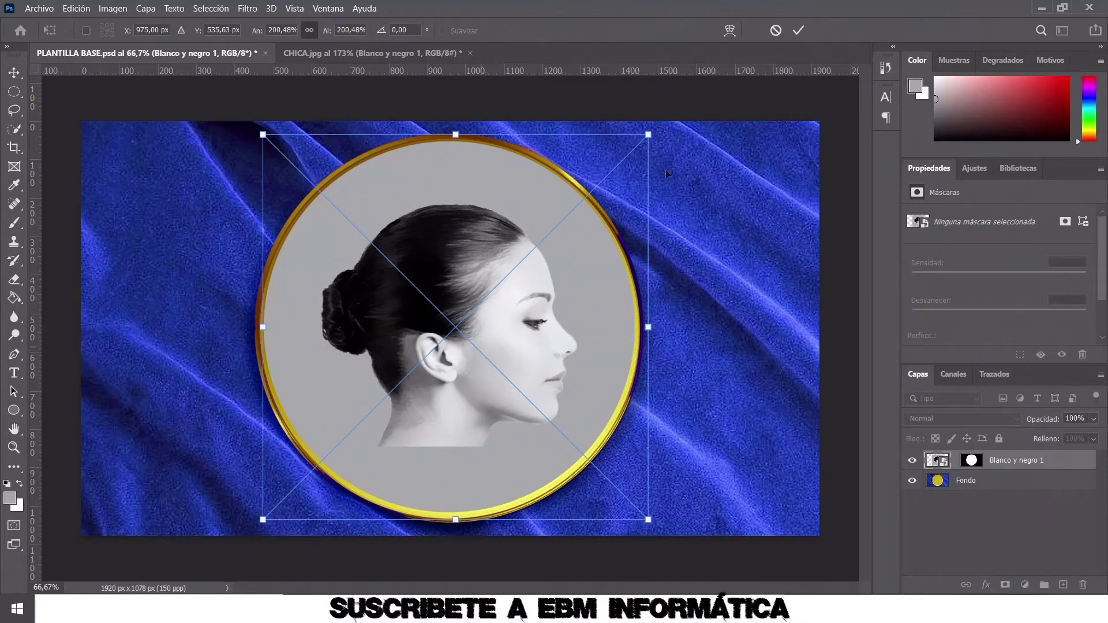
{"action": "left_click_drag", "start_coordinate": [648, 134], "coordinate": [652, 131]}
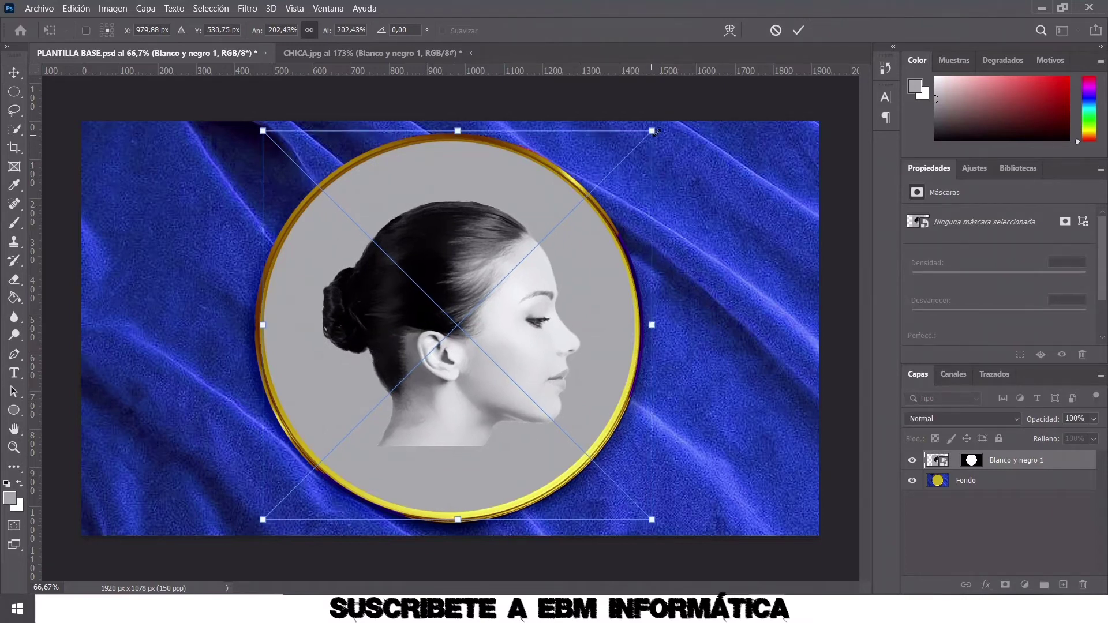
{"action": "left_click_drag", "start_coordinate": [461, 318], "coordinate": [453, 322]}
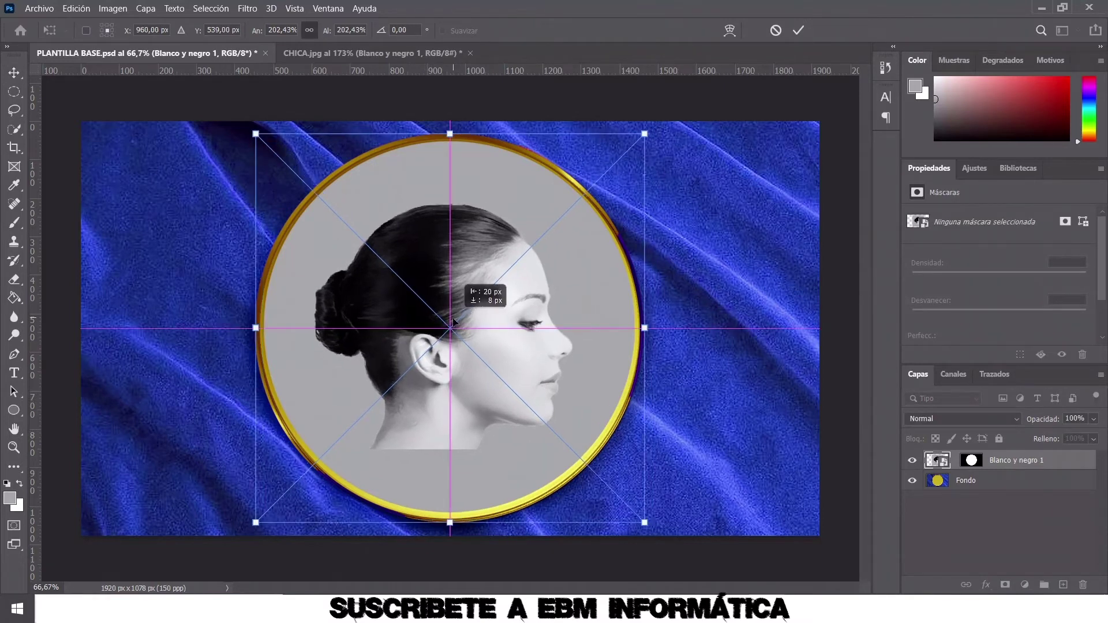
{"action": "left_click", "coordinate": [799, 33]}
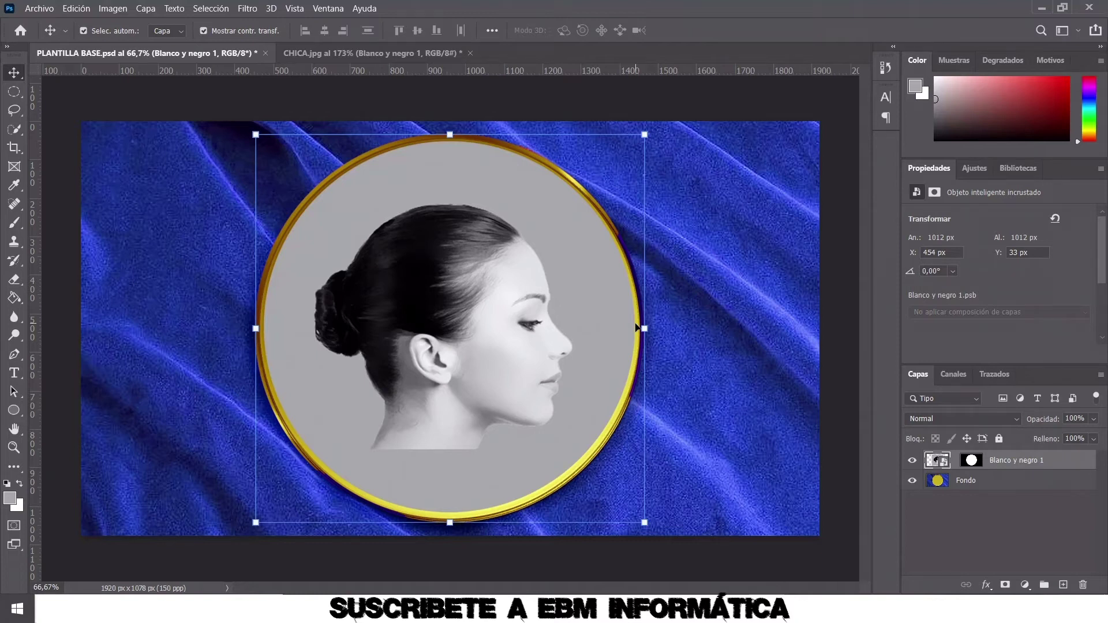
Choose the Bajorrelieve effect from the Bosquejar group in the filter gallery
{"action": "left_click", "coordinate": [247, 8]}
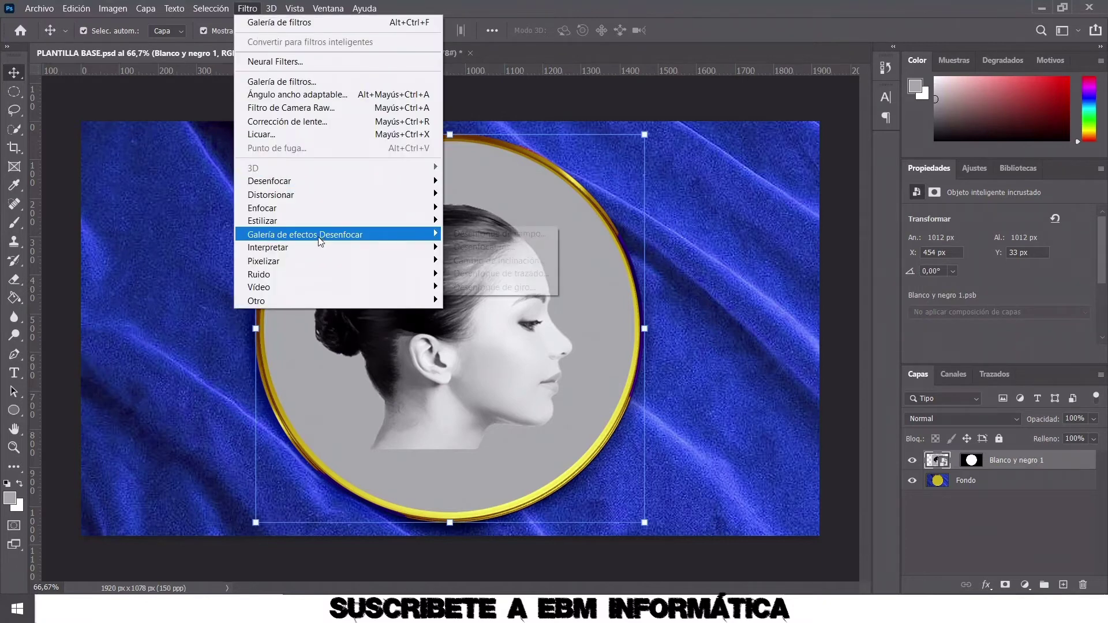
{"action": "left_click", "coordinate": [294, 84]}
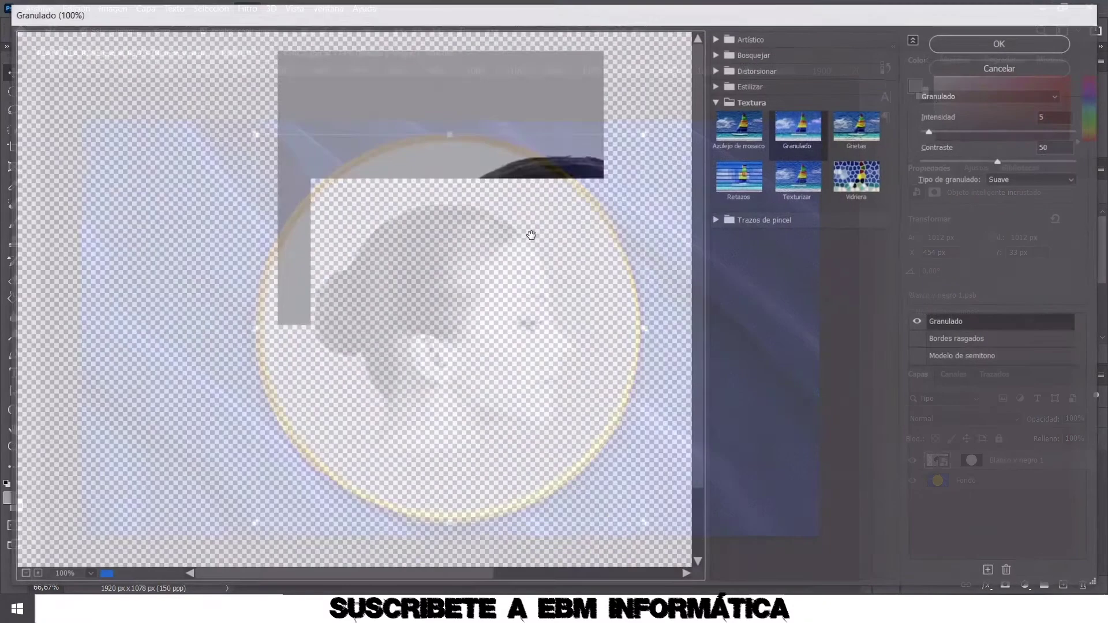
{"action": "left_click", "coordinate": [755, 54]}
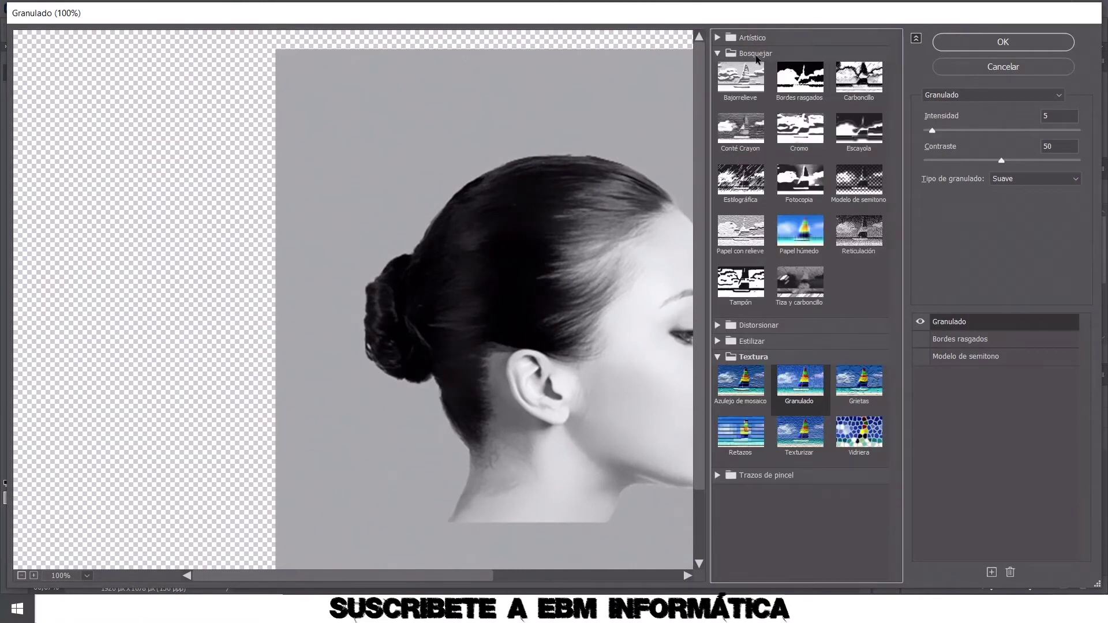
{"action": "left_click", "coordinate": [747, 83]}
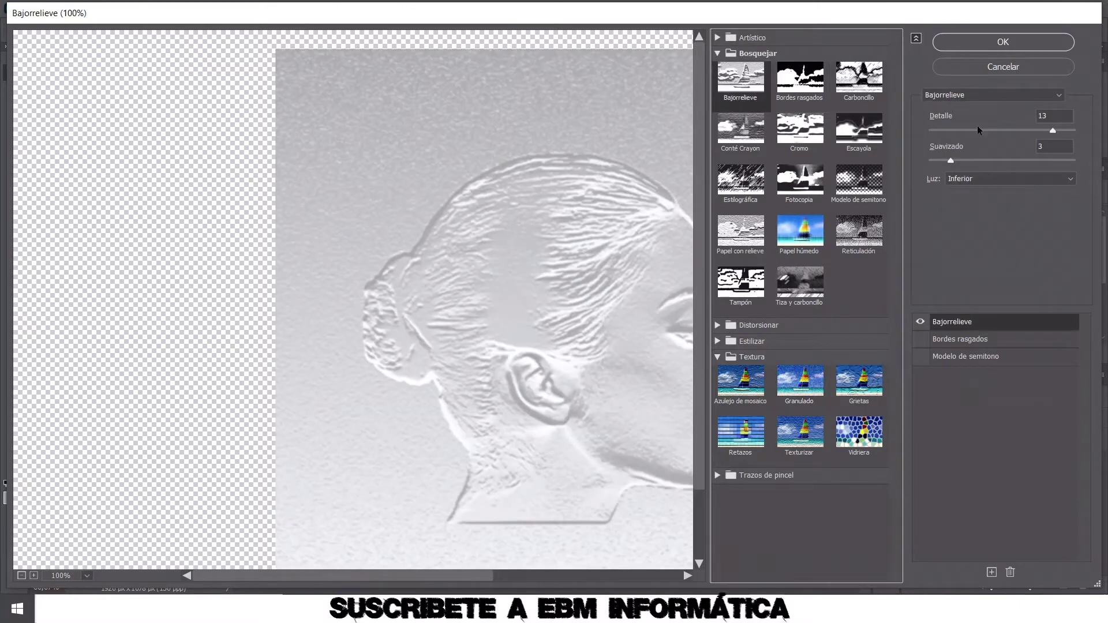
Apply Bajorrelieve with detail 14, smoothness 1 and light from the upper left
{"action": "left_click", "coordinate": [1059, 116]}
{"action": "key", "text": "Up"}
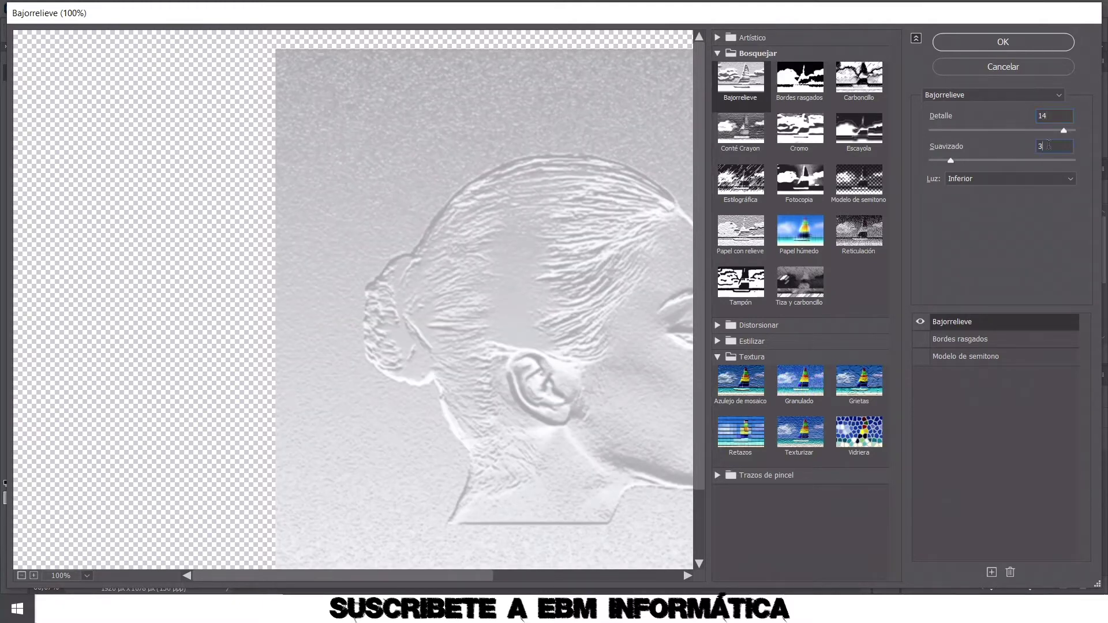
{"action": "key", "text": "Down"}
{"action": "key", "text": "Down"}
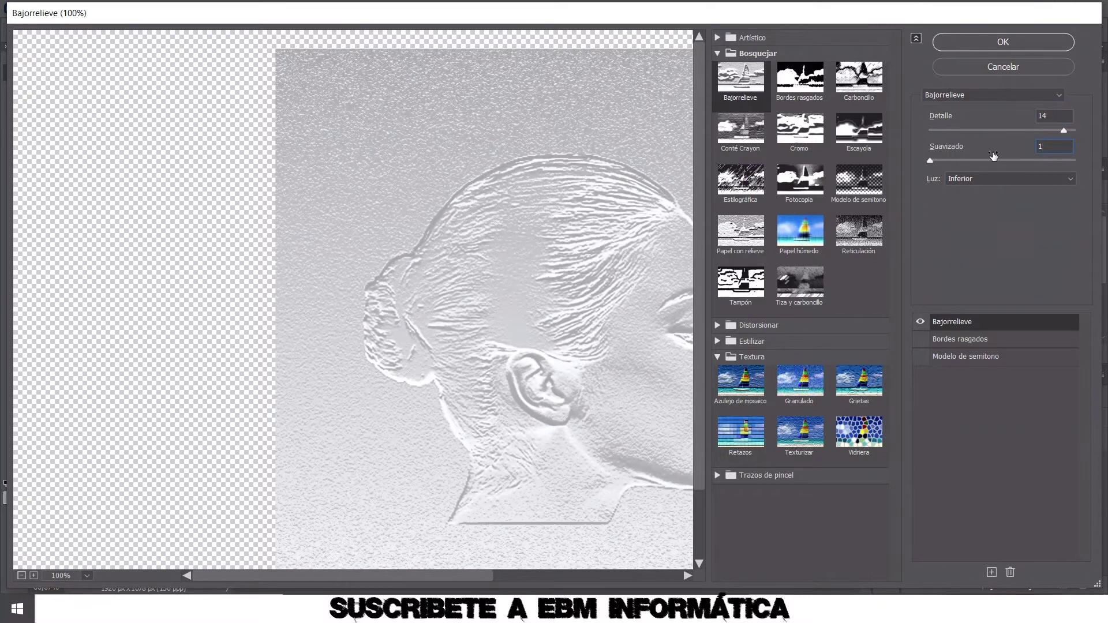
{"action": "left_click", "coordinate": [1072, 179]}
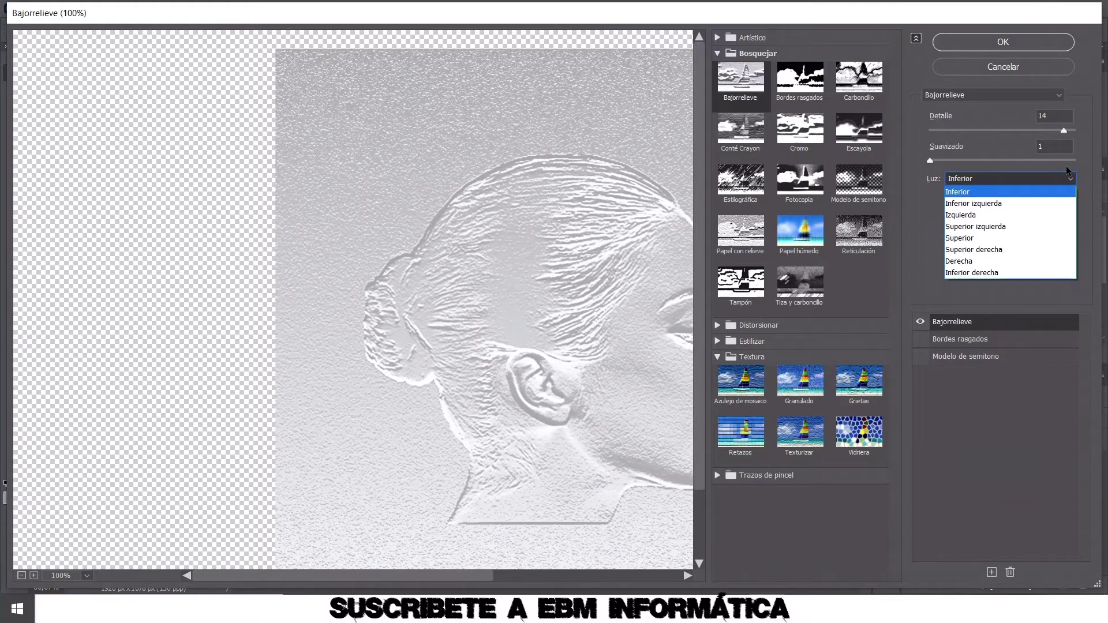
{"action": "left_click", "coordinate": [1022, 226]}
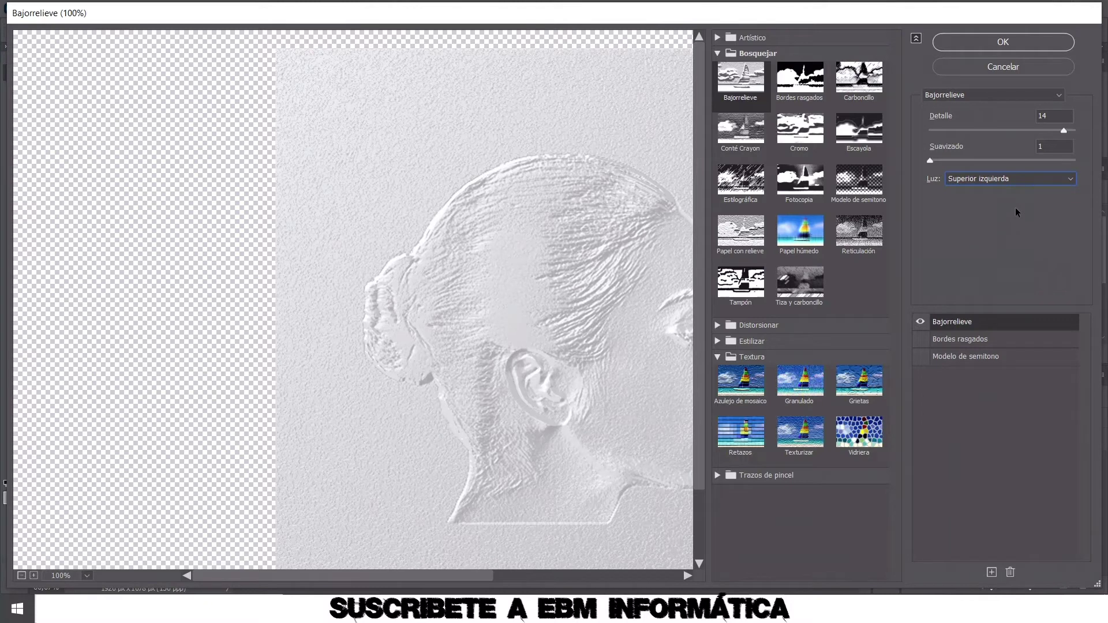
{"action": "left_click", "coordinate": [1001, 41]}
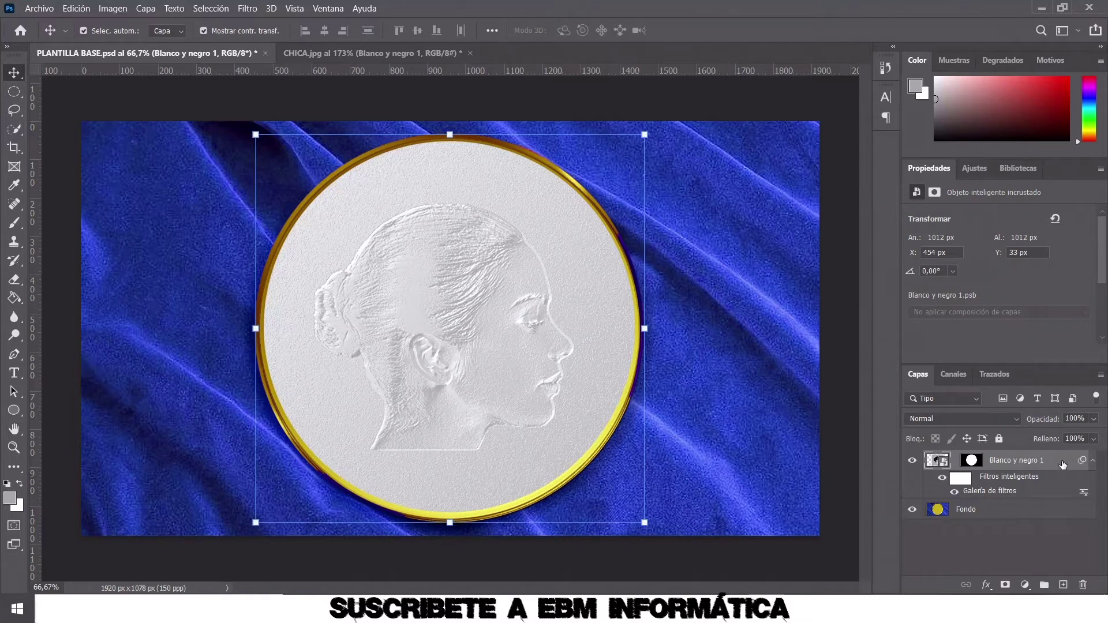
{"action": "double_click", "coordinate": [1062, 465]}
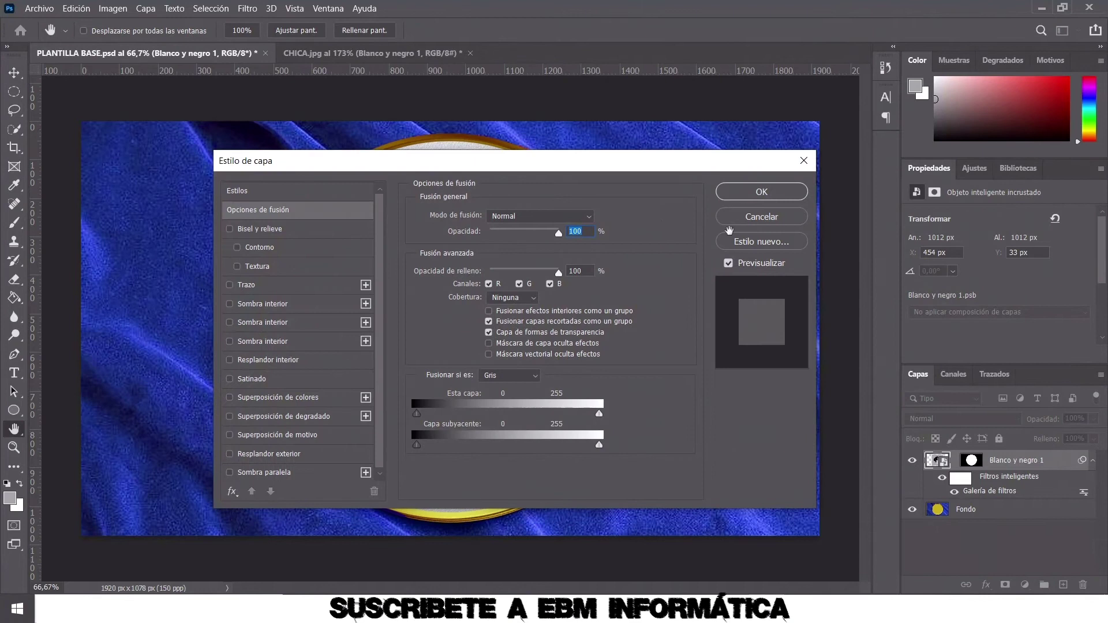
Add a Bevel and Emboss effect with depth 40 and direction down
{"action": "left_click_drag", "start_coordinate": [375, 168], "coordinate": [504, 129]}
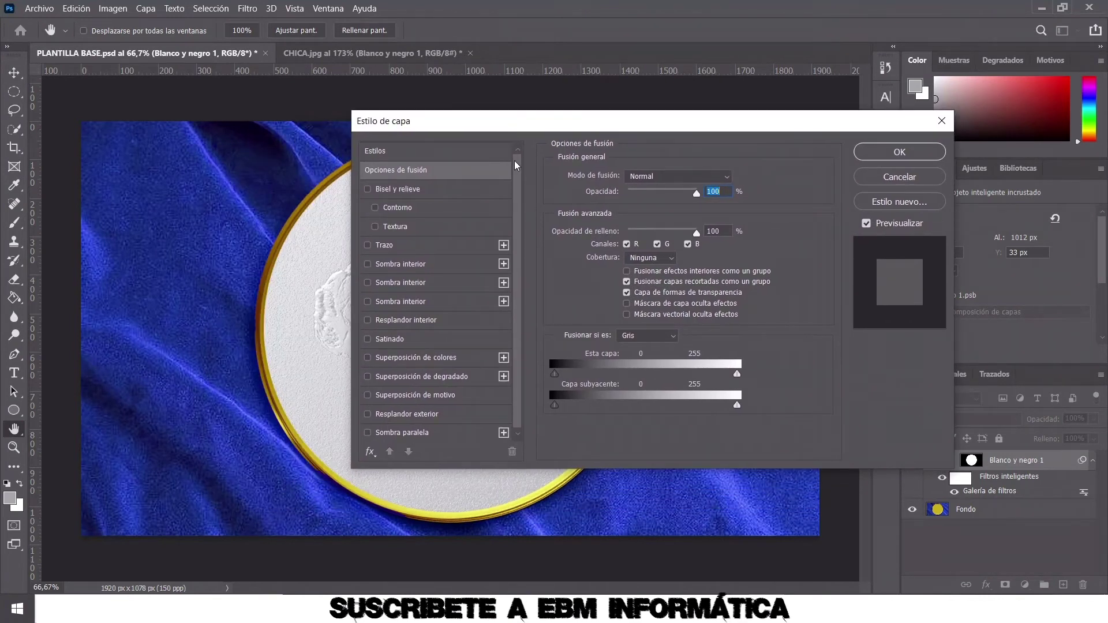
{"action": "left_click", "coordinate": [381, 189]}
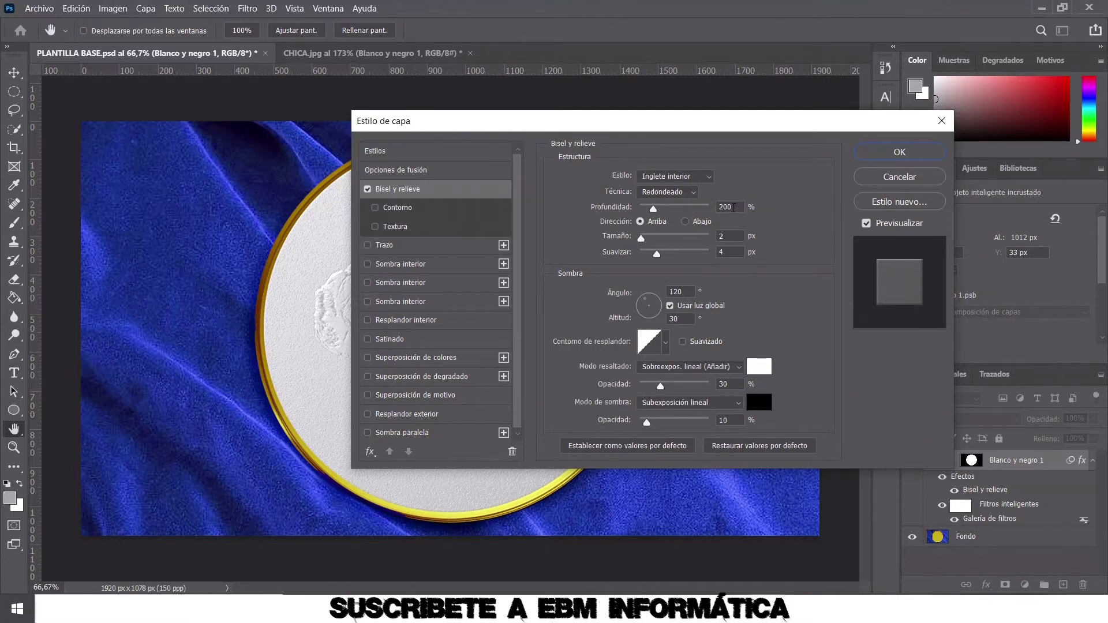
{"action": "double_click", "coordinate": [728, 207]}
{"action": "type", "text": "40"}
{"action": "mouse_move", "coordinate": [617, 130]}
{"action": "left_mouse_down"}
{"action": "mouse_move", "coordinate": [758, 76]}
{"action": "mouse_move", "coordinate": [749, 54]}
{"action": "left_mouse_up"}
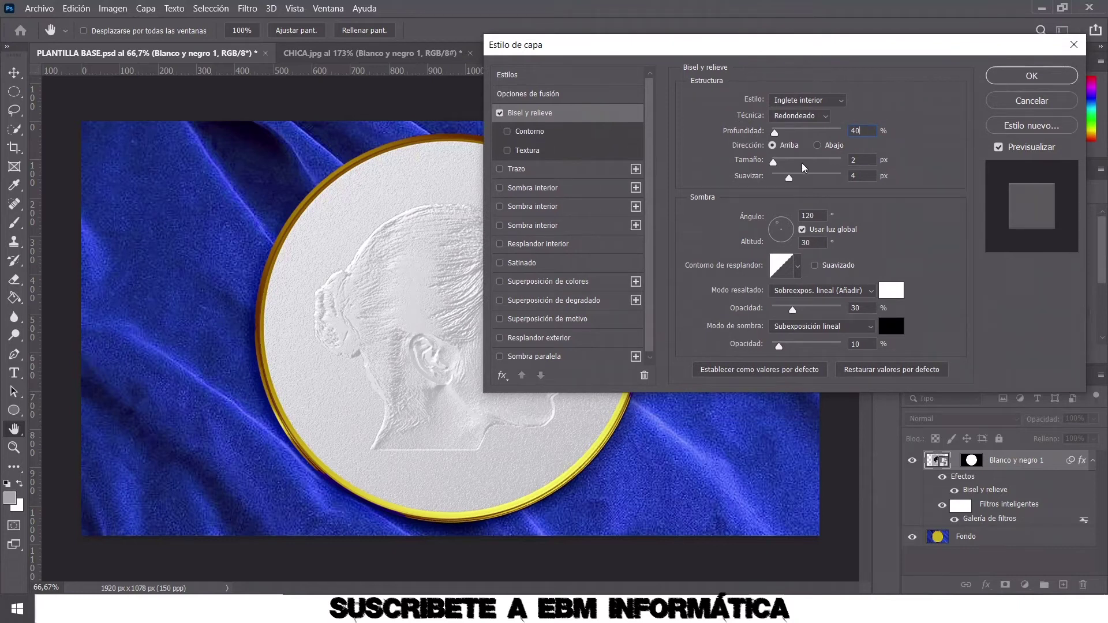
{"action": "left_click", "coordinate": [819, 146]}
Set the bevel size to 25 px and softening to 0
{"action": "left_click", "coordinate": [869, 161]}
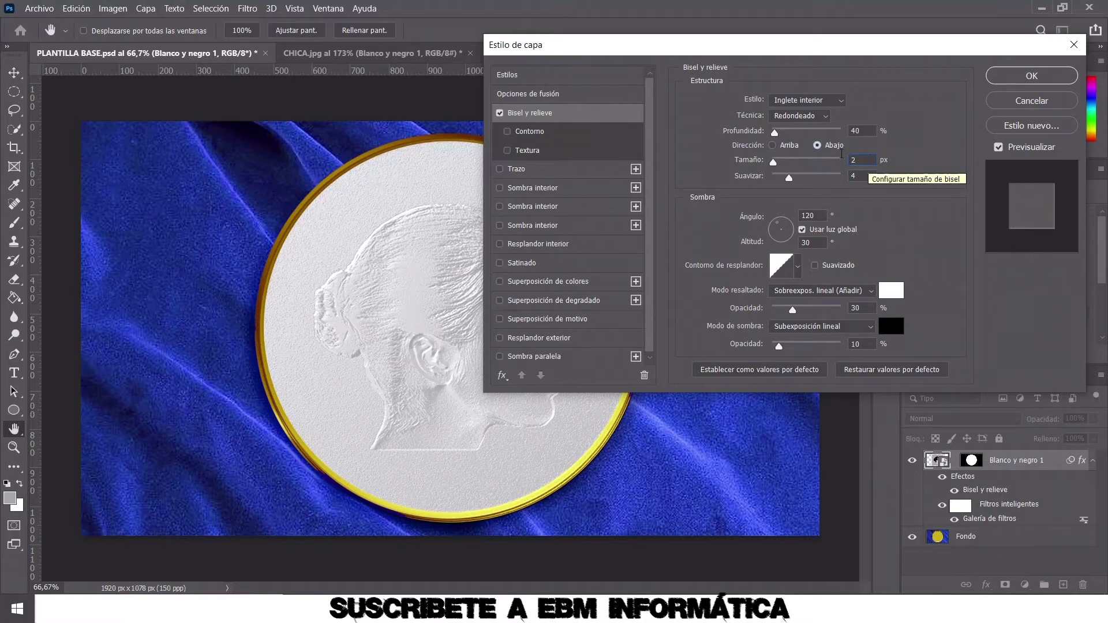
{"action": "type", "text": "5"}
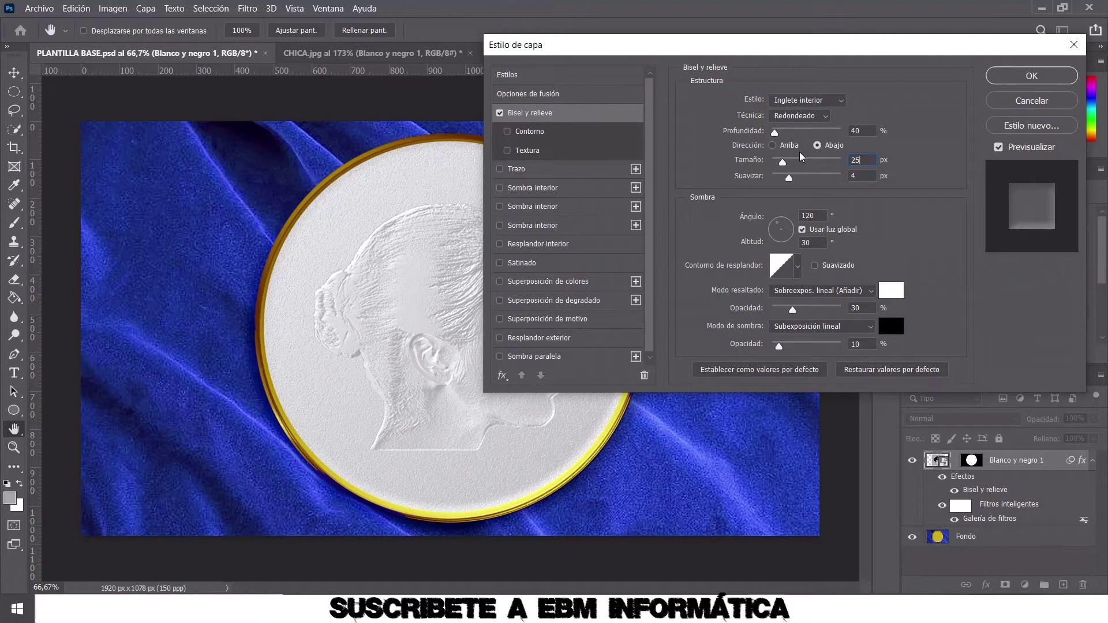
{"action": "key", "text": "Tab"}
{"action": "type", "text": "0"}
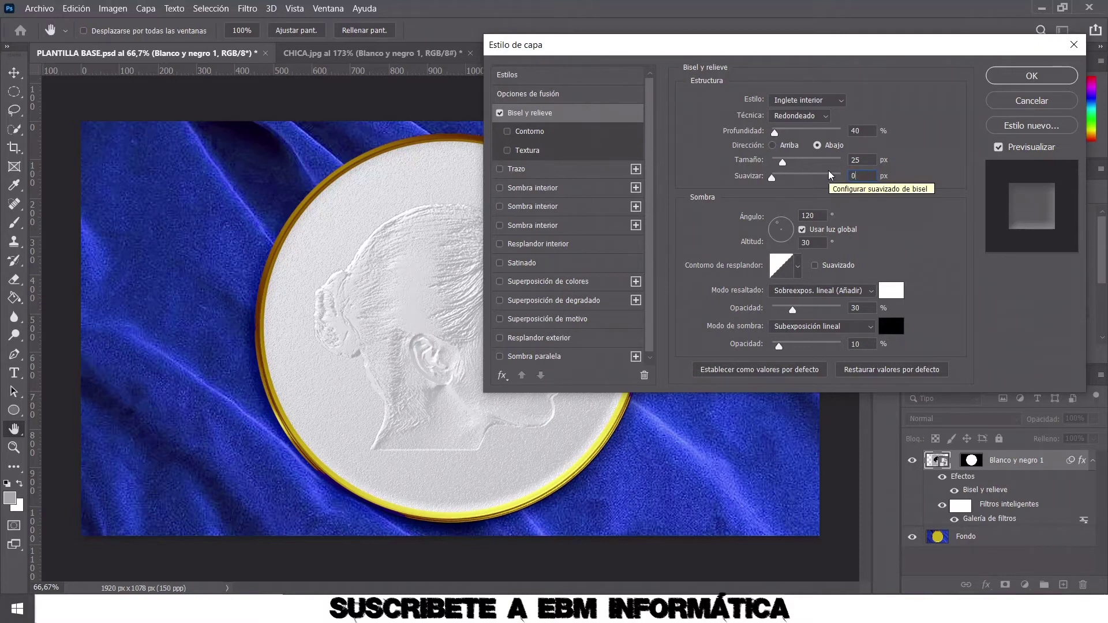
Turn off global light and set shading angle 55° and altitude 20°
{"action": "left_click", "coordinate": [801, 230]}
{"action": "type", "text": "90"}
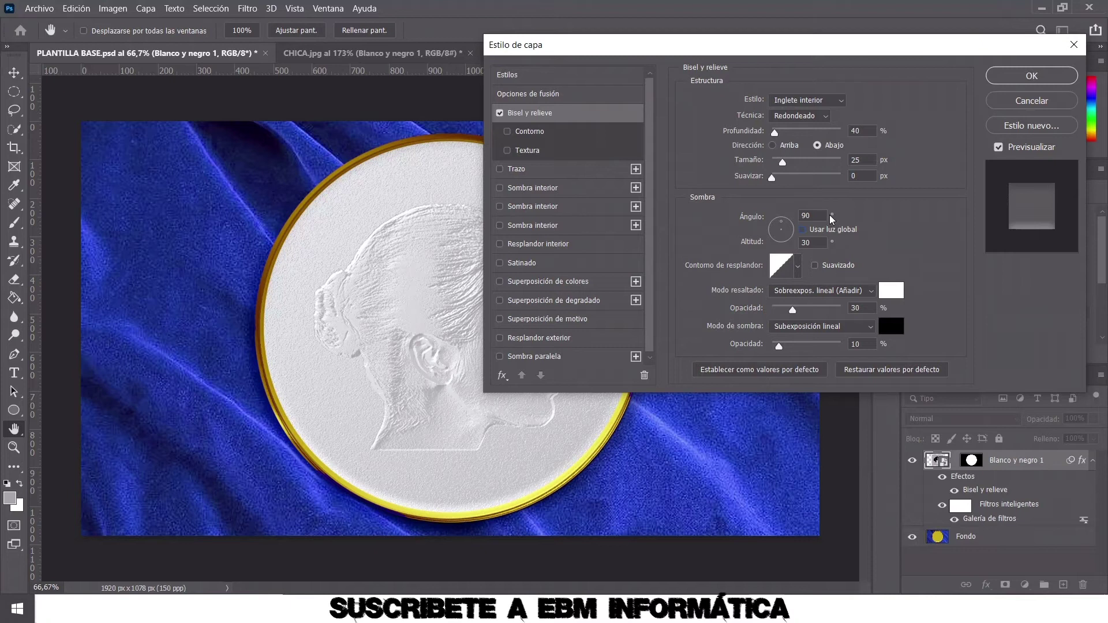
{"action": "key", "text": "shift+Tab"}
{"action": "type", "text": "55"}
{"action": "key", "text": "Tab"}
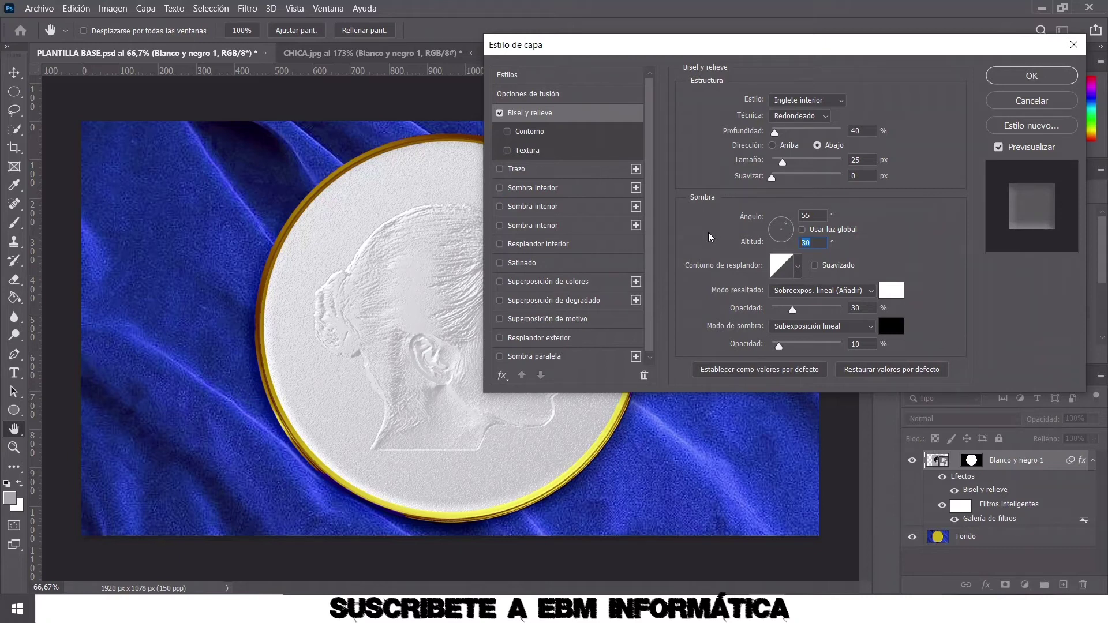
{"action": "type", "text": "20"}
Set the bevel highlight mode to Superponer at 60% opacity
{"action": "left_click", "coordinate": [871, 296]}
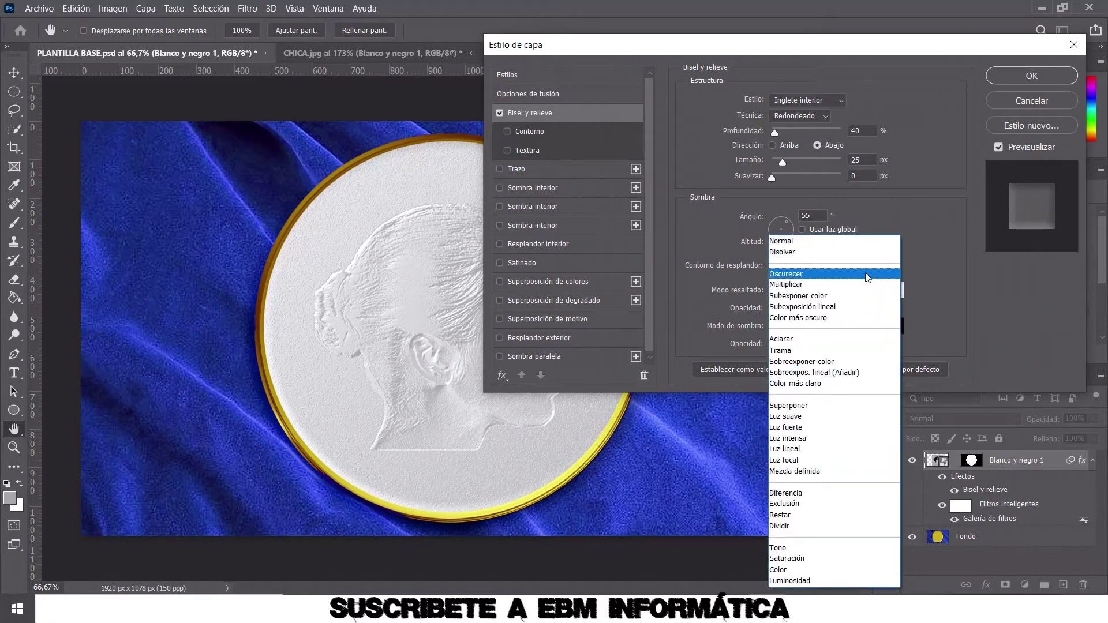
{"action": "left_click", "coordinate": [811, 407]}
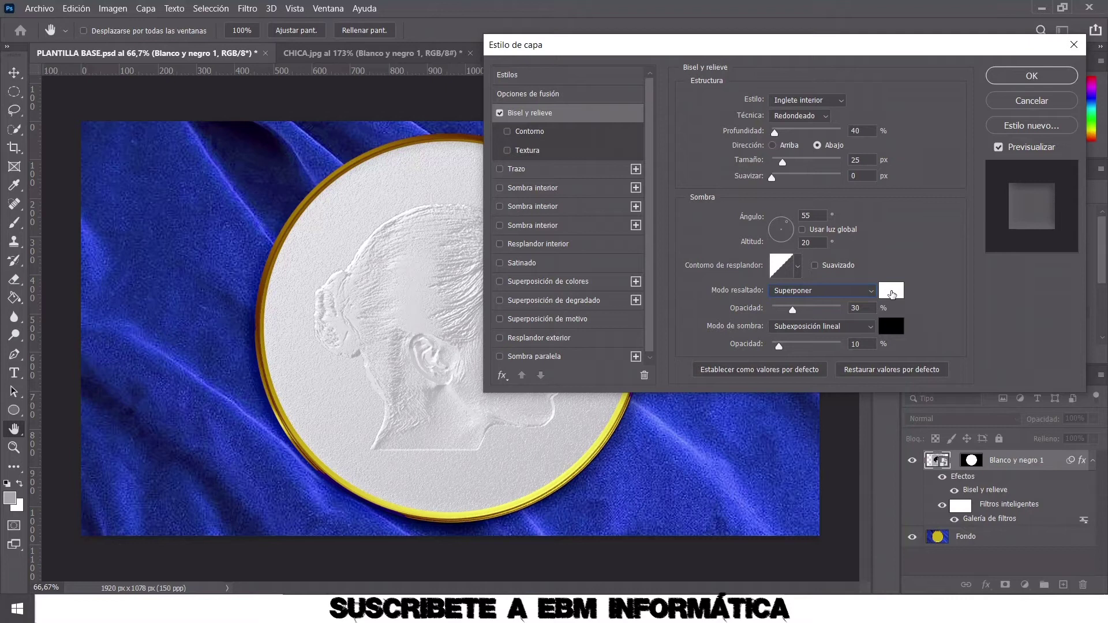
{"action": "double_click", "coordinate": [857, 308]}
{"action": "type", "text": "60"}
Set the bevel shadow mode to Luz suave at 60% and enable Inner Glow
{"action": "left_click", "coordinate": [866, 327]}
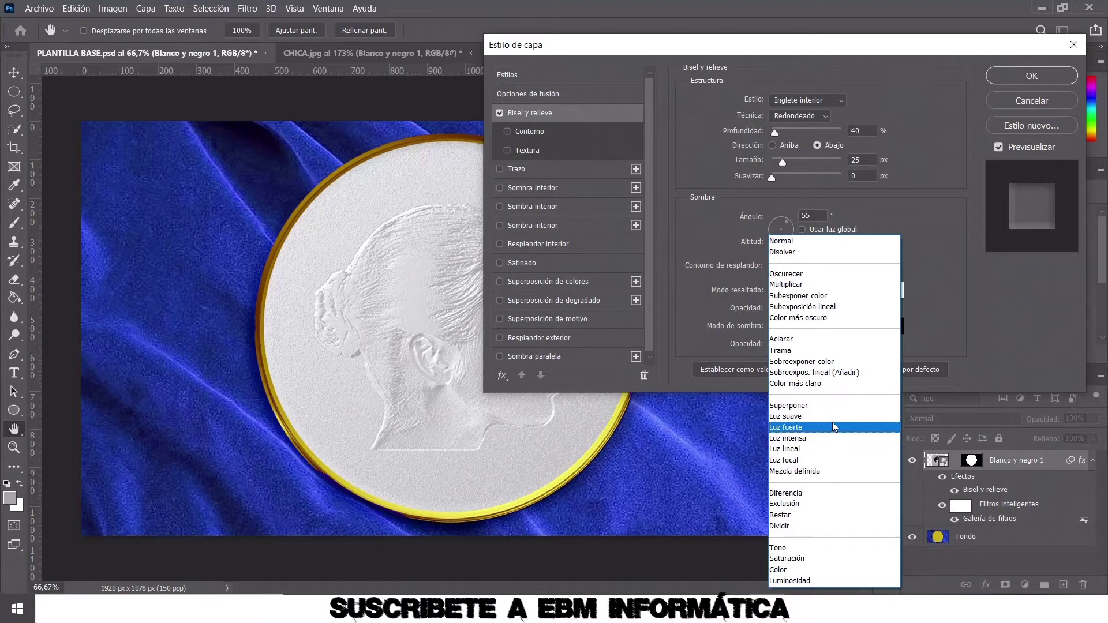
{"action": "left_click", "coordinate": [824, 416]}
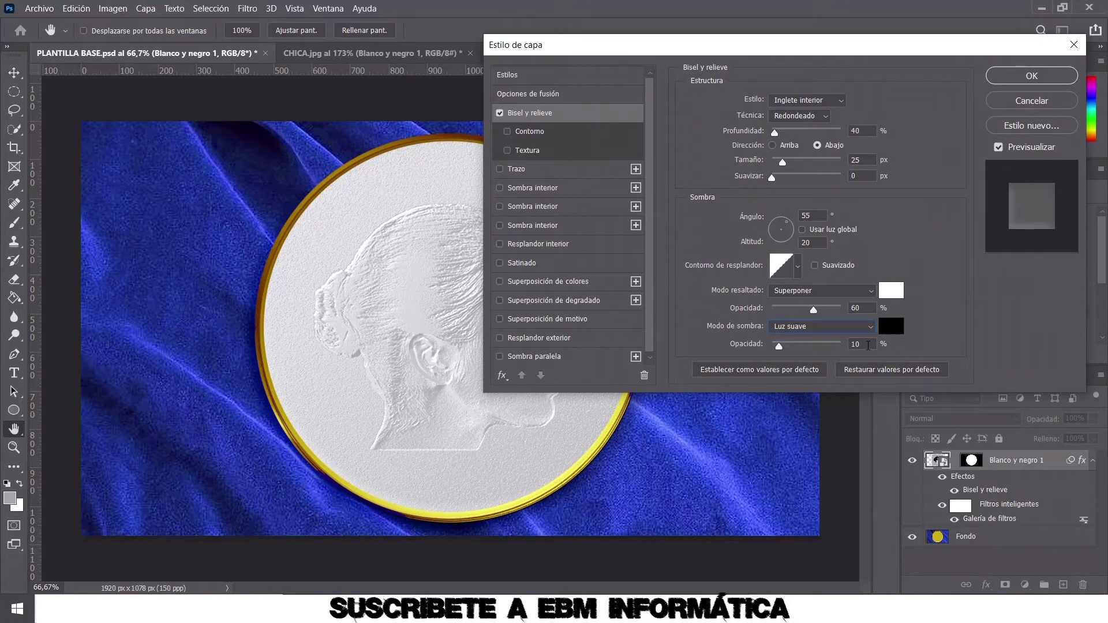
{"action": "key", "text": "BackSpace"}
{"action": "key", "text": "BackSpace"}
{"action": "type", "text": "60"}
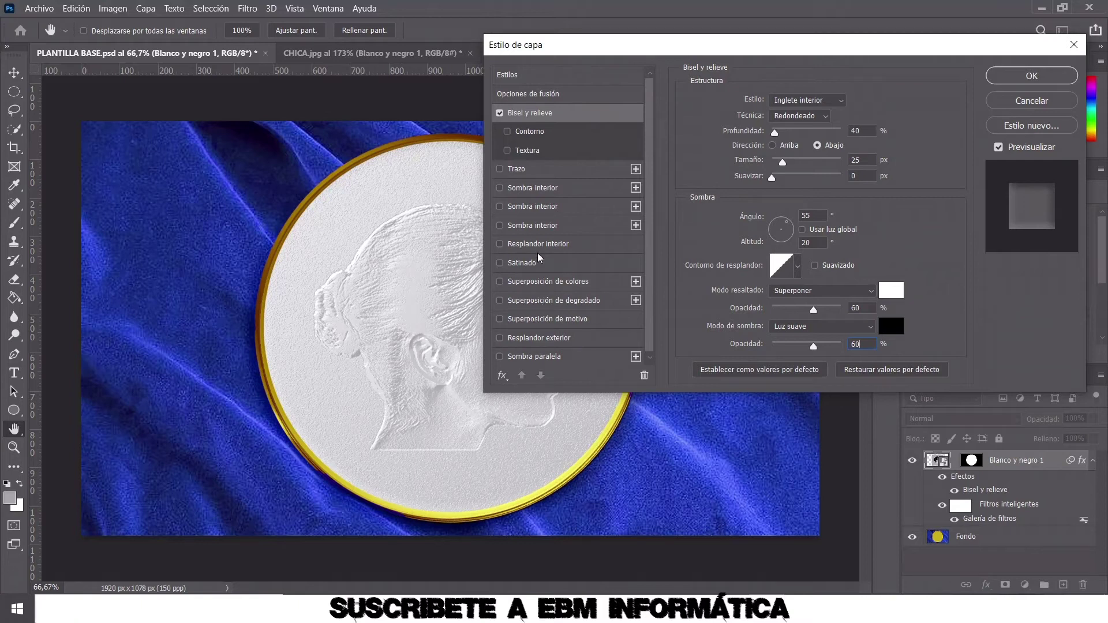
{"action": "left_click", "coordinate": [525, 245]}
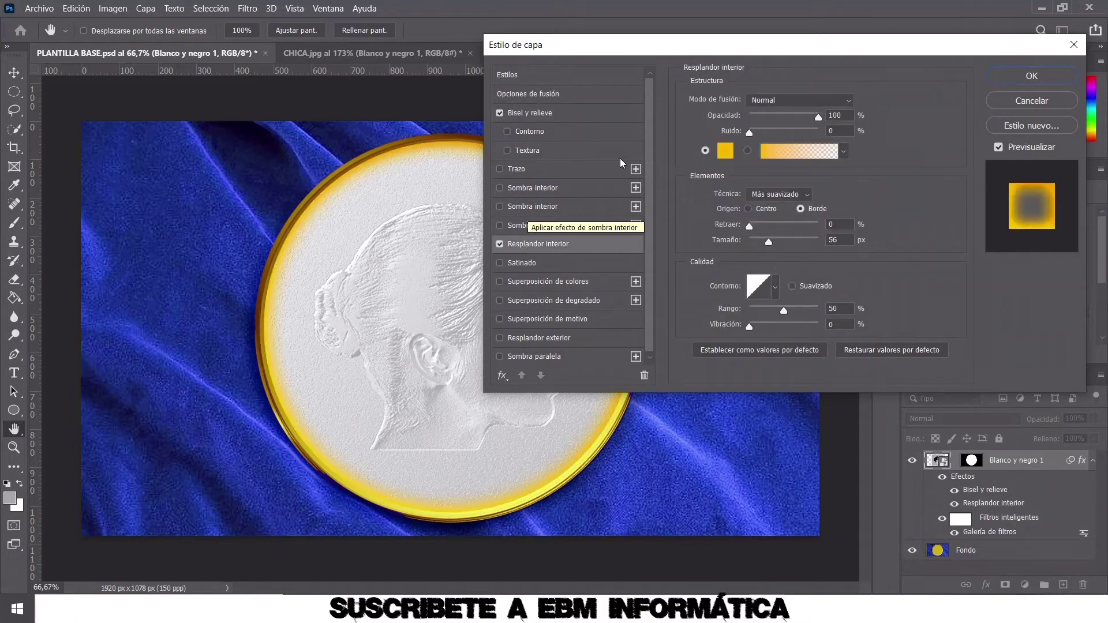
Make the inner glow blend as Multiplicar at 30% opacity
{"action": "left_click", "coordinate": [848, 102]}
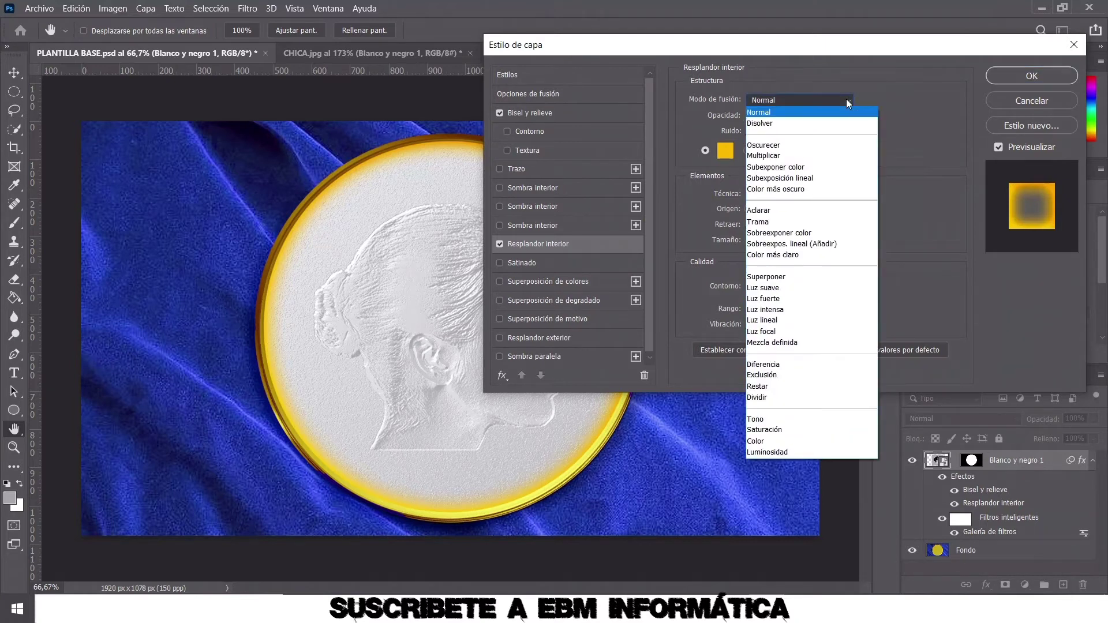
{"action": "left_click", "coordinate": [837, 155]}
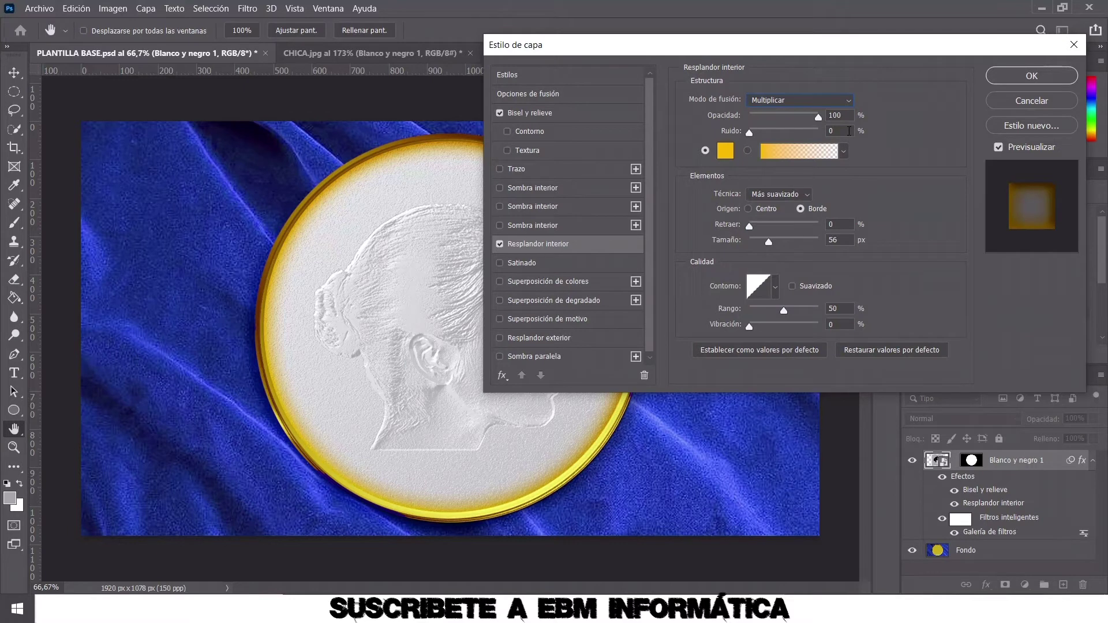
{"action": "left_click", "coordinate": [838, 115]}
{"action": "type", "text": "30"}
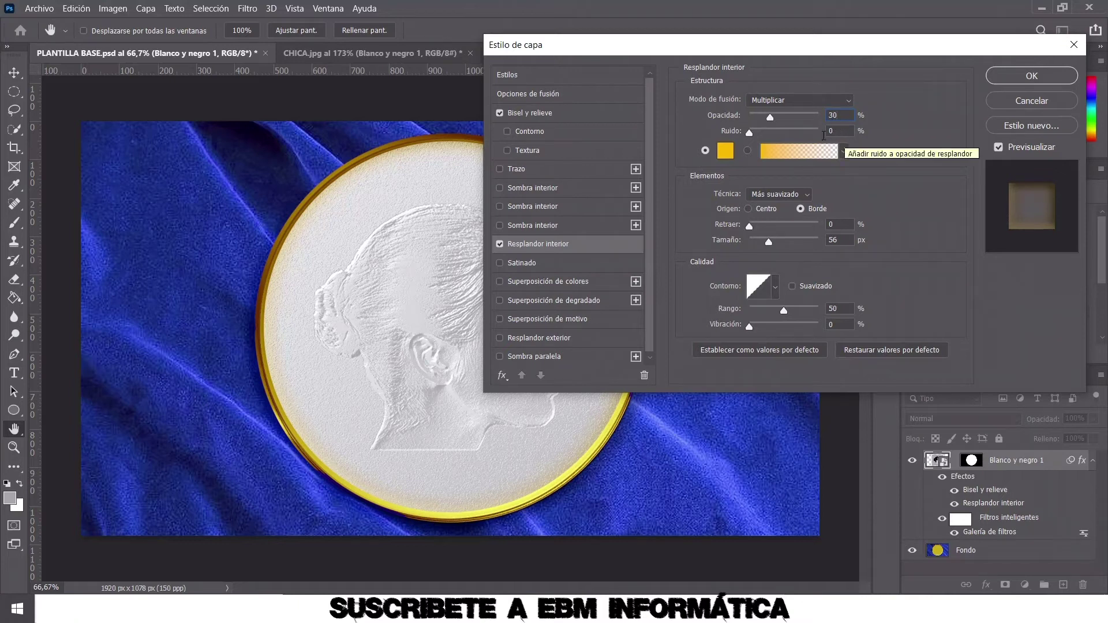
Change the inner glow colour to pure black
{"action": "left_click", "coordinate": [726, 153]}
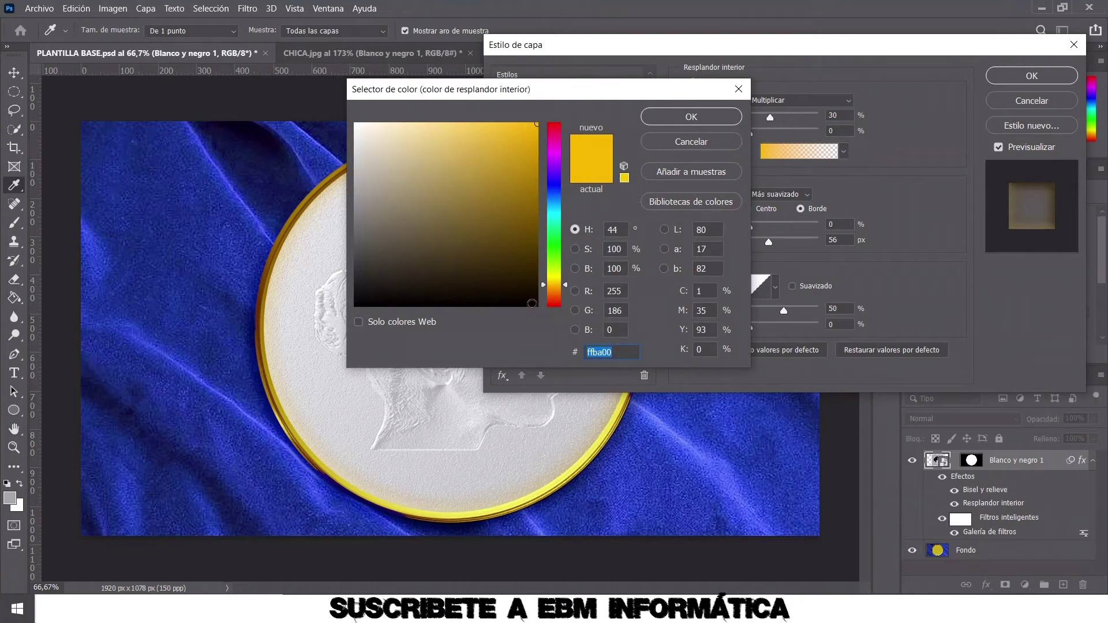
{"action": "left_click", "coordinate": [532, 303]}
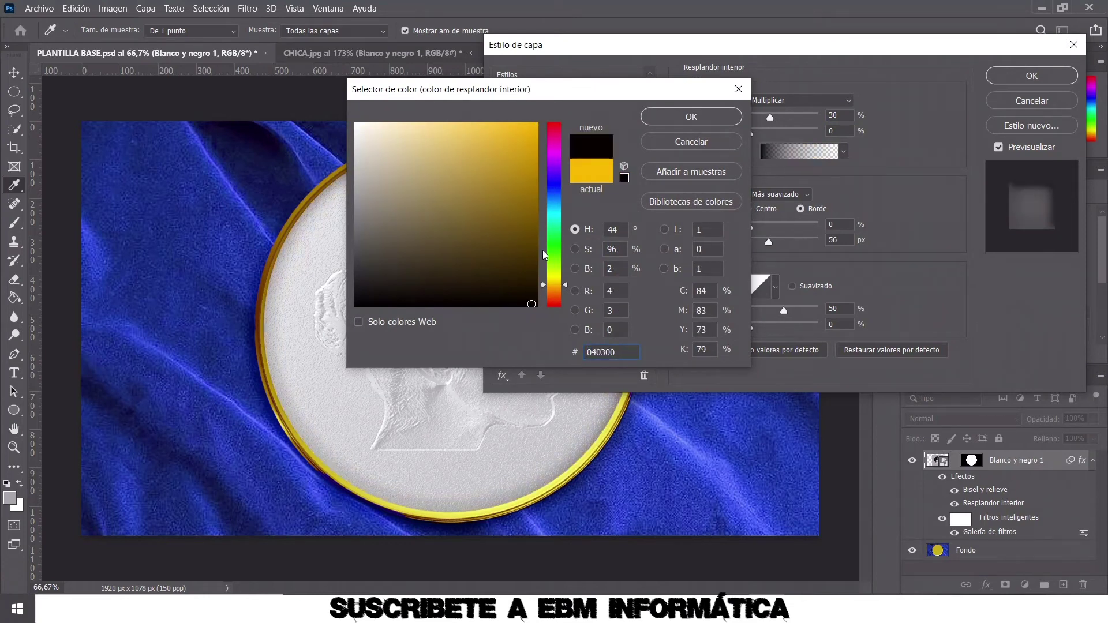
{"action": "left_click", "coordinate": [536, 302]}
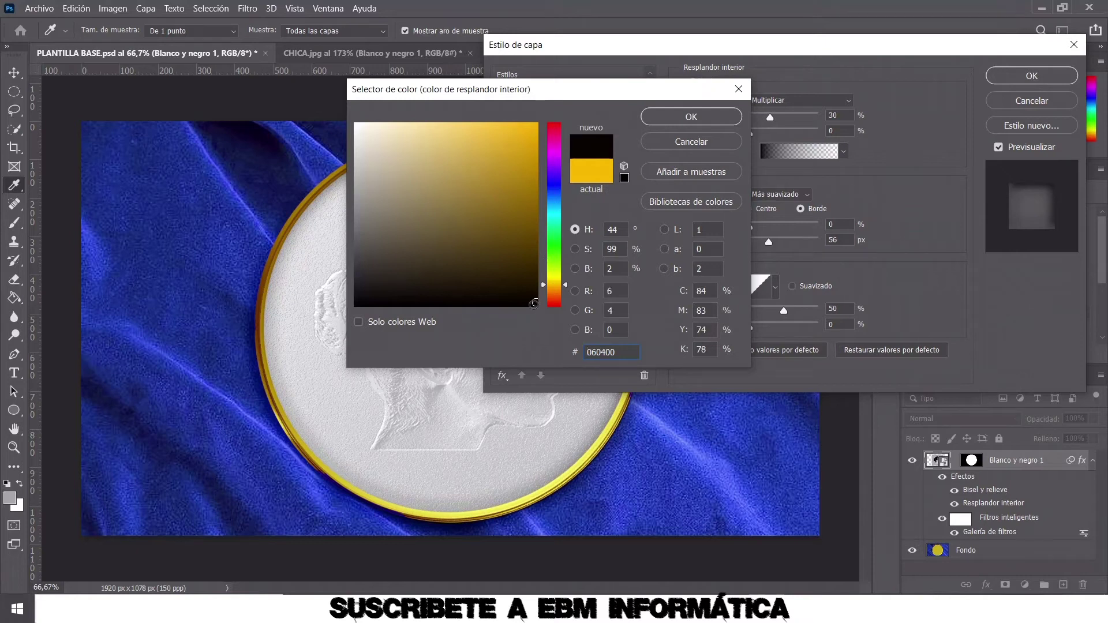
{"action": "left_click", "coordinate": [536, 309]}
{"action": "left_click", "coordinate": [728, 122]}
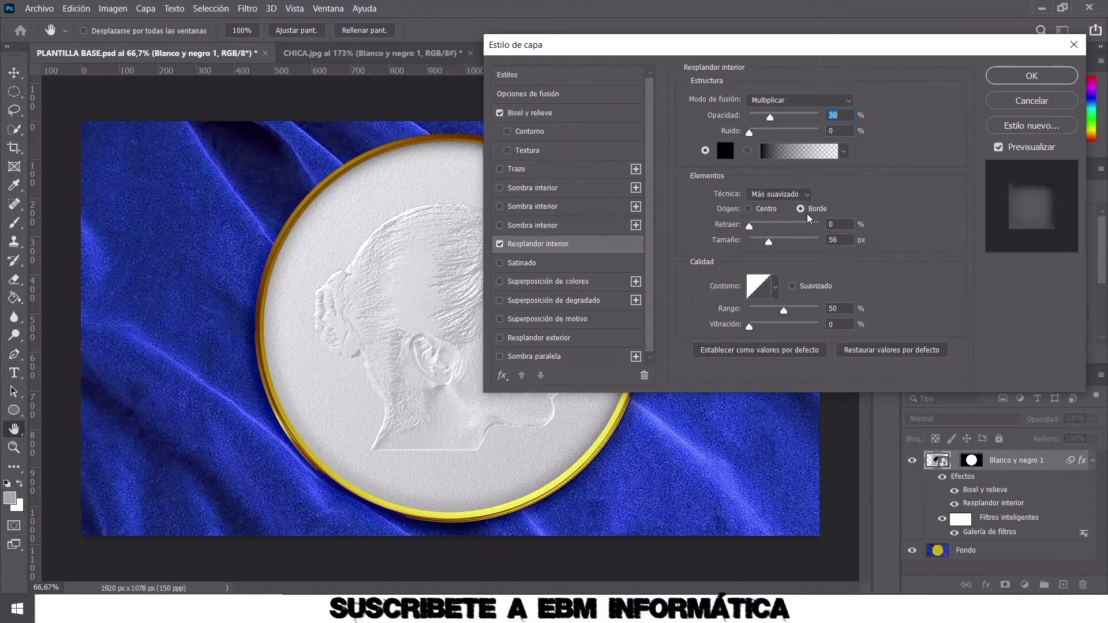
Set the inner glow size to 10 px and show contour presets as a named list
{"action": "left_click", "coordinate": [844, 242]}
{"action": "type", "text": "10"}
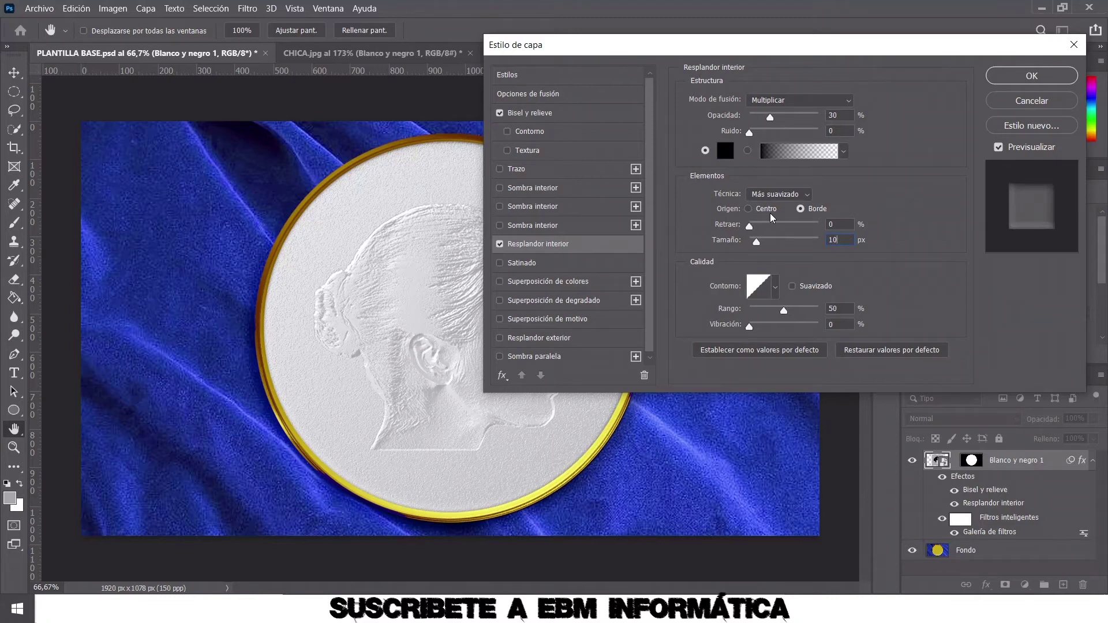
{"action": "left_click", "coordinate": [775, 289]}
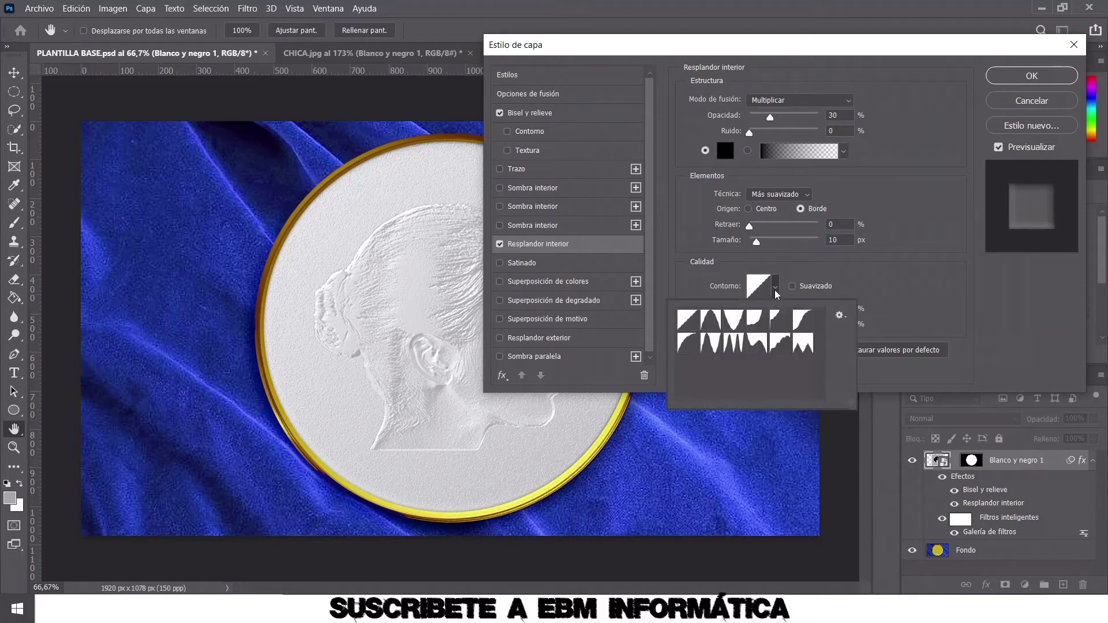
{"action": "left_click", "coordinate": [776, 288]}
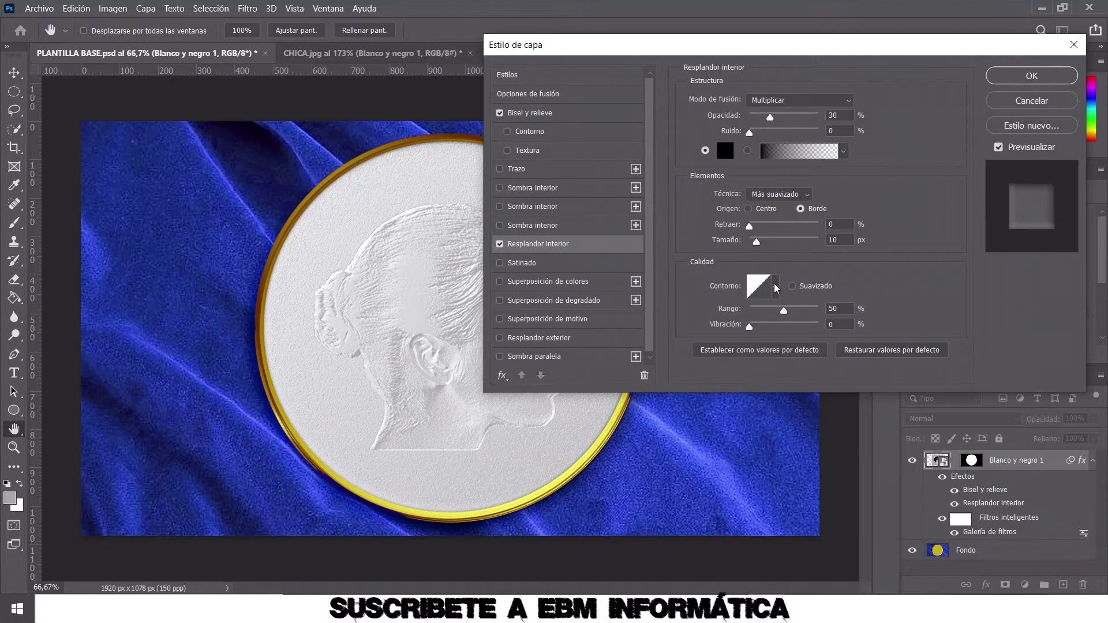
{"action": "left_click", "coordinate": [776, 289]}
{"action": "left_click", "coordinate": [844, 318]}
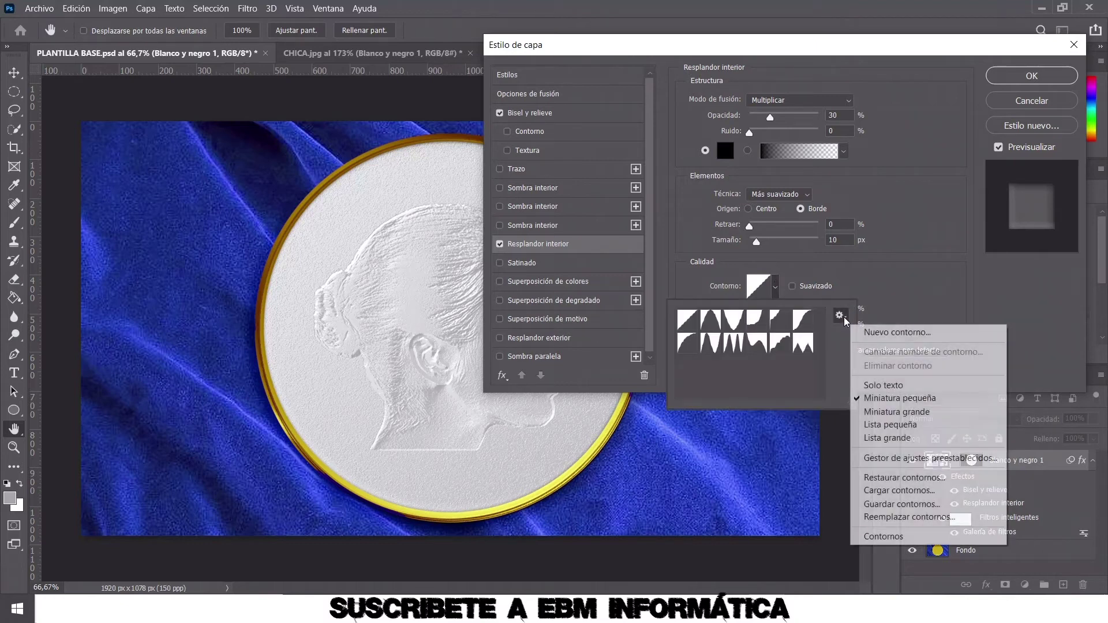
{"action": "left_click", "coordinate": [916, 425]}
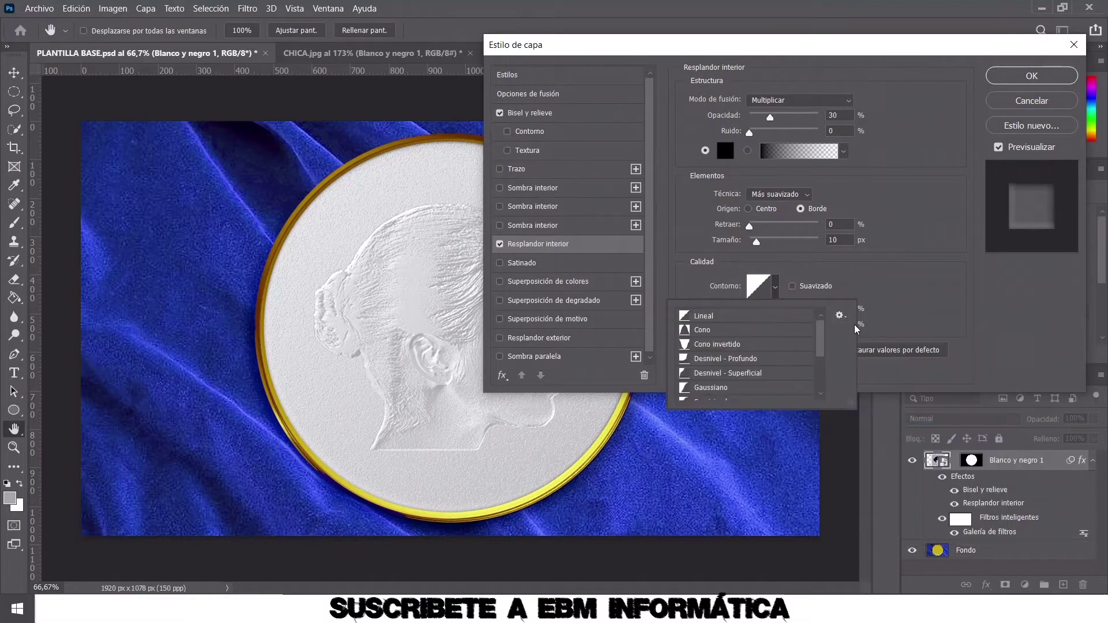
{"action": "left_click_drag", "start_coordinate": [824, 345], "coordinate": [829, 386]}
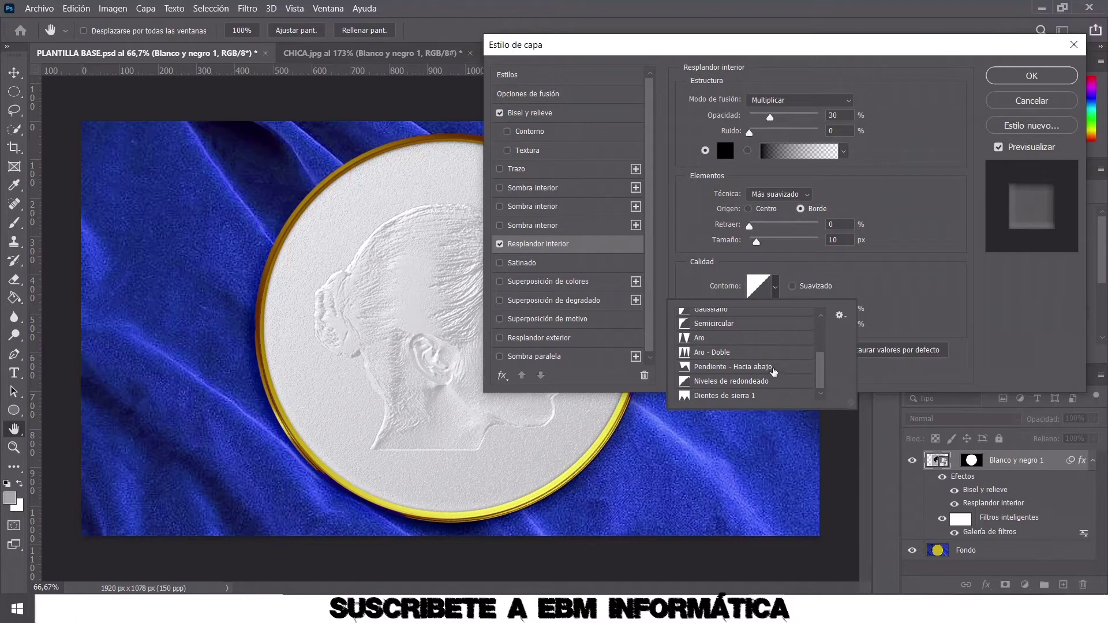
{"action": "left_click", "coordinate": [787, 269]}
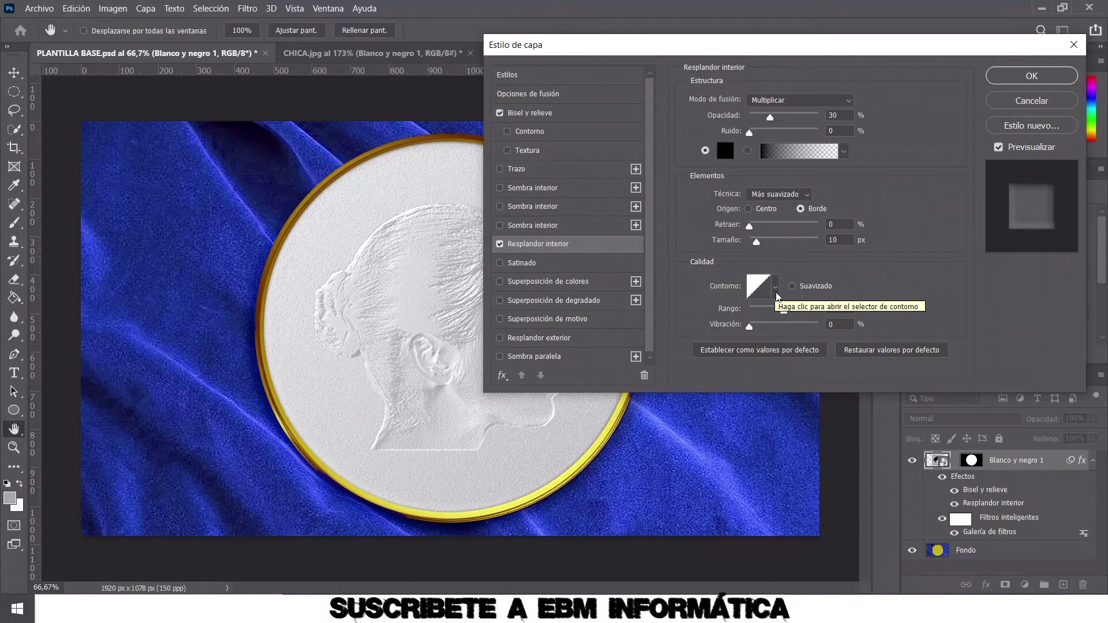
Load the Contornos contour set and apply the Pendiente hacia arriba contour
{"action": "left_click", "coordinate": [776, 292]}
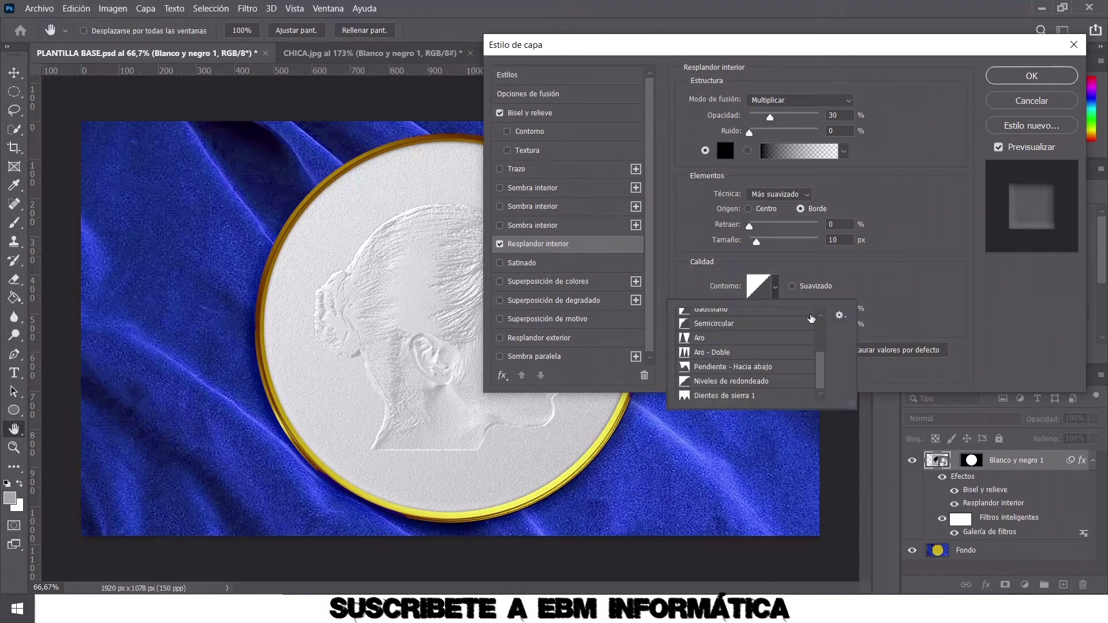
{"action": "left_click", "coordinate": [840, 315]}
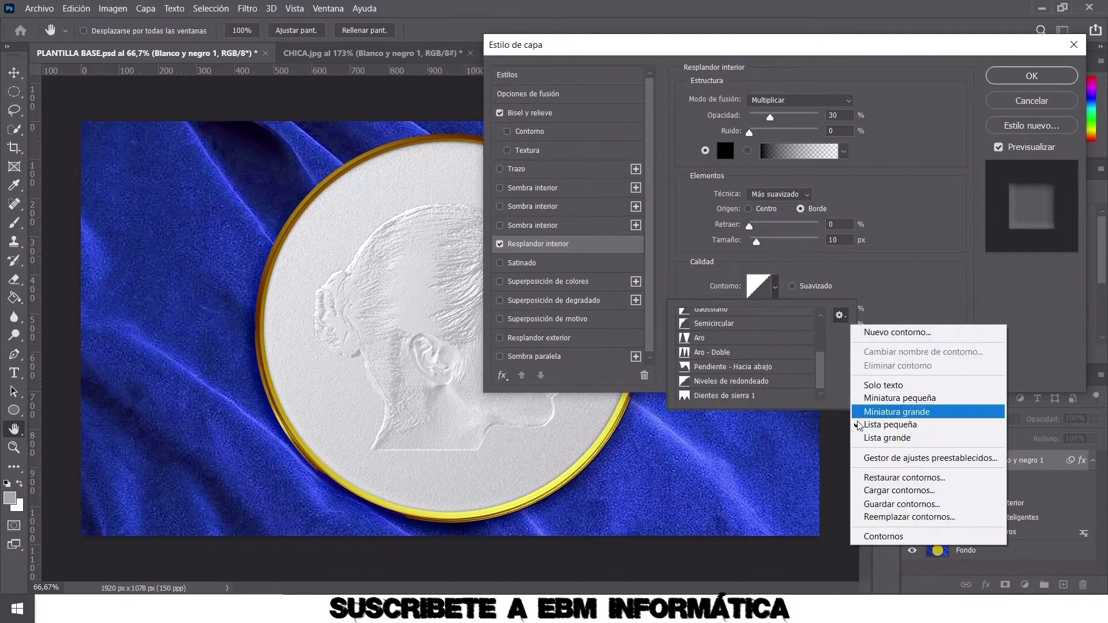
{"action": "left_click", "coordinate": [903, 537]}
{"action": "left_click", "coordinate": [528, 237]}
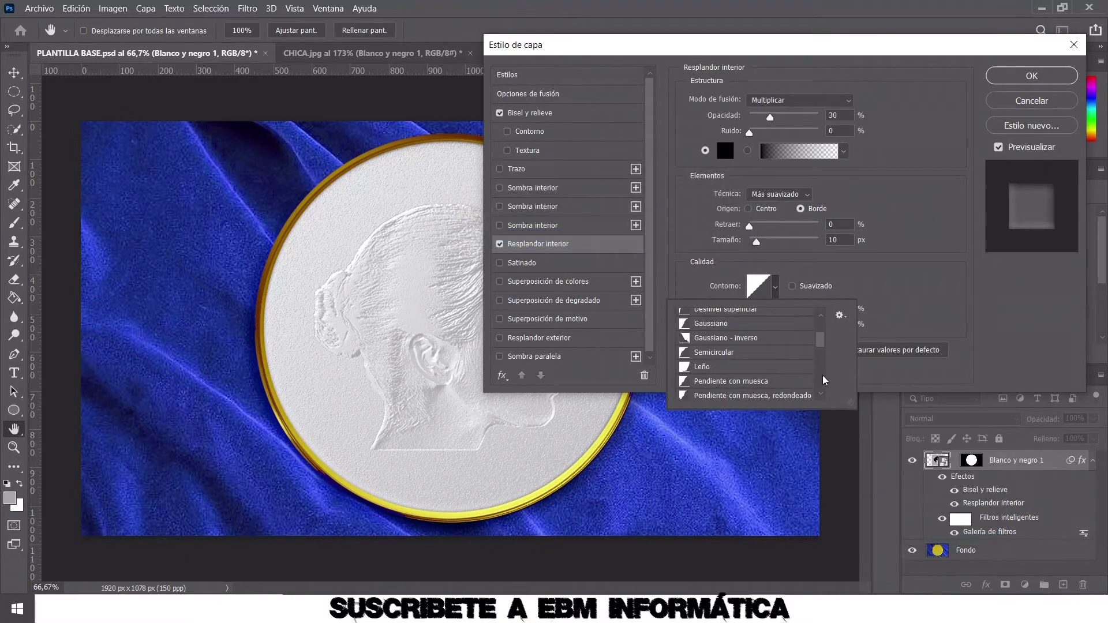
{"action": "scroll", "coordinate": [825, 350], "scroll_direction": "down", "scroll_amount": 2}
{"action": "scroll", "coordinate": [825, 358], "scroll_direction": "down", "scroll_amount": 1}
{"action": "scroll", "coordinate": [824, 392], "scroll_direction": "down", "scroll_amount": 2}
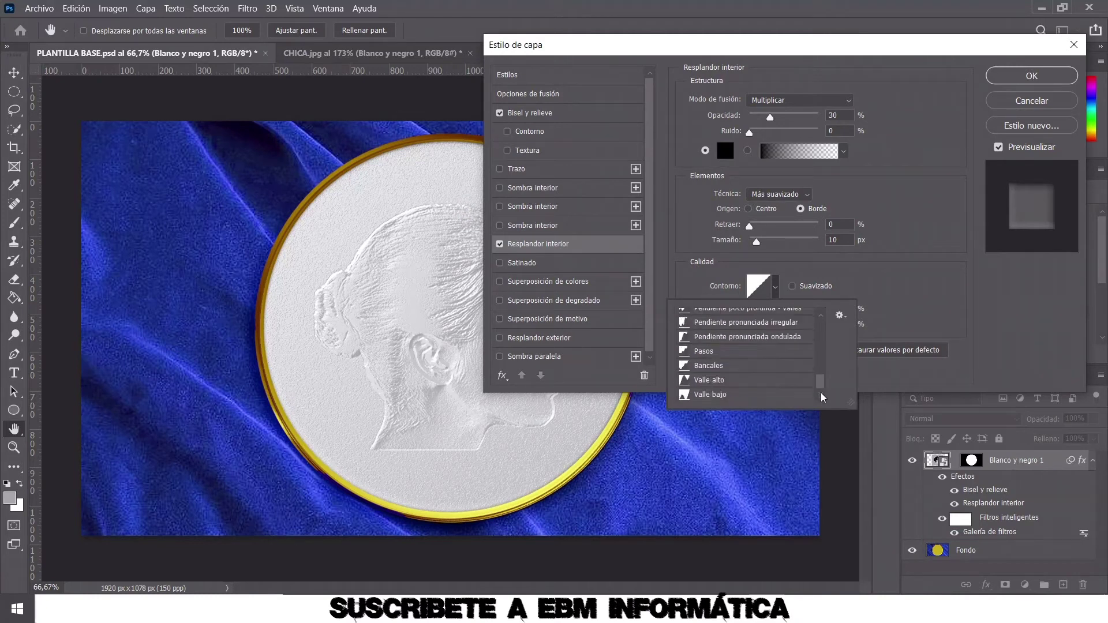
{"action": "scroll", "coordinate": [824, 381], "scroll_direction": "up", "scroll_amount": 2}
{"action": "scroll", "coordinate": [826, 358], "scroll_direction": "up", "scroll_amount": 2}
{"action": "scroll", "coordinate": [830, 337], "scroll_direction": "up", "scroll_amount": 1}
{"action": "scroll", "coordinate": [828, 343], "scroll_direction": "down", "scroll_amount": 3}
{"action": "scroll", "coordinate": [826, 349], "scroll_direction": "down", "scroll_amount": 2}
{"action": "left_click", "coordinate": [753, 353]}
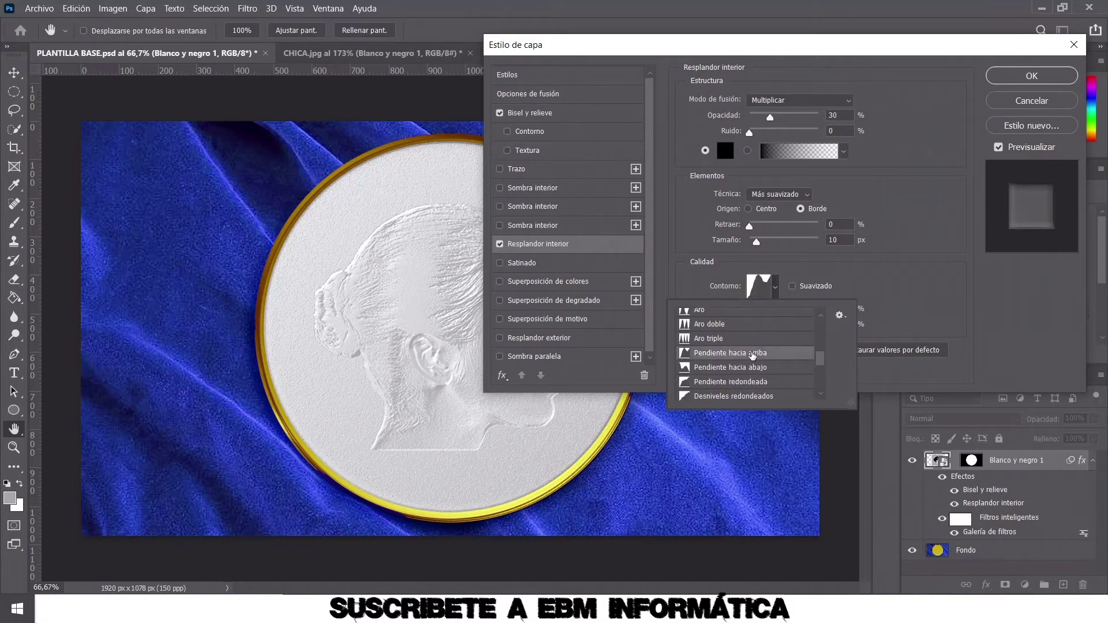
{"action": "left_click", "coordinate": [911, 310]}
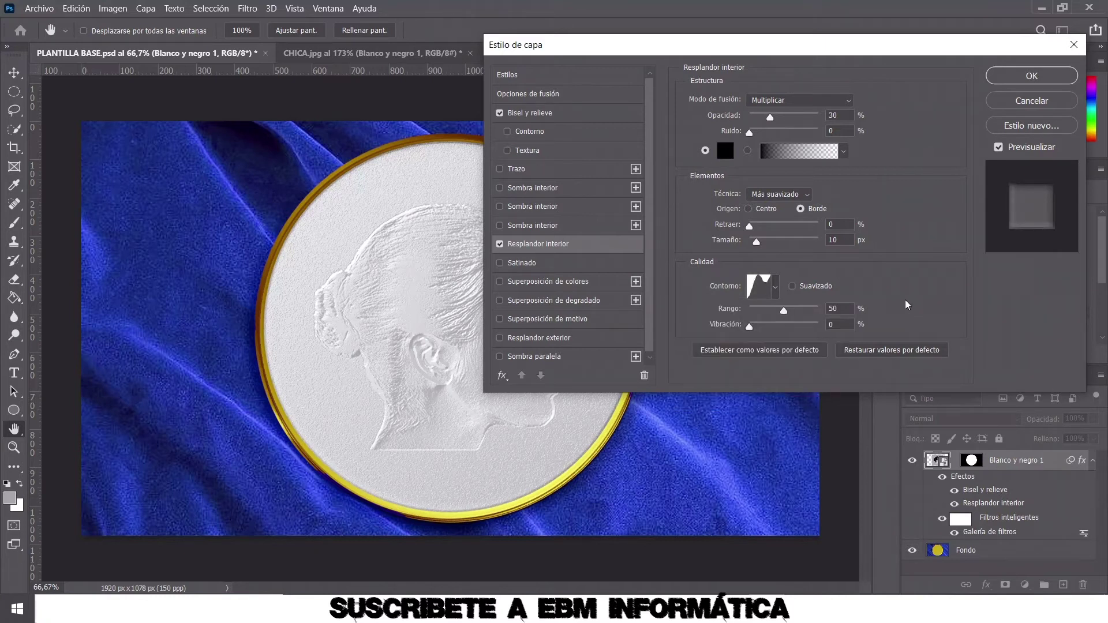
Set the inner glow range to 10% and apply the layer style
{"action": "left_click", "coordinate": [833, 308]}
{"action": "type", "text": "10"}
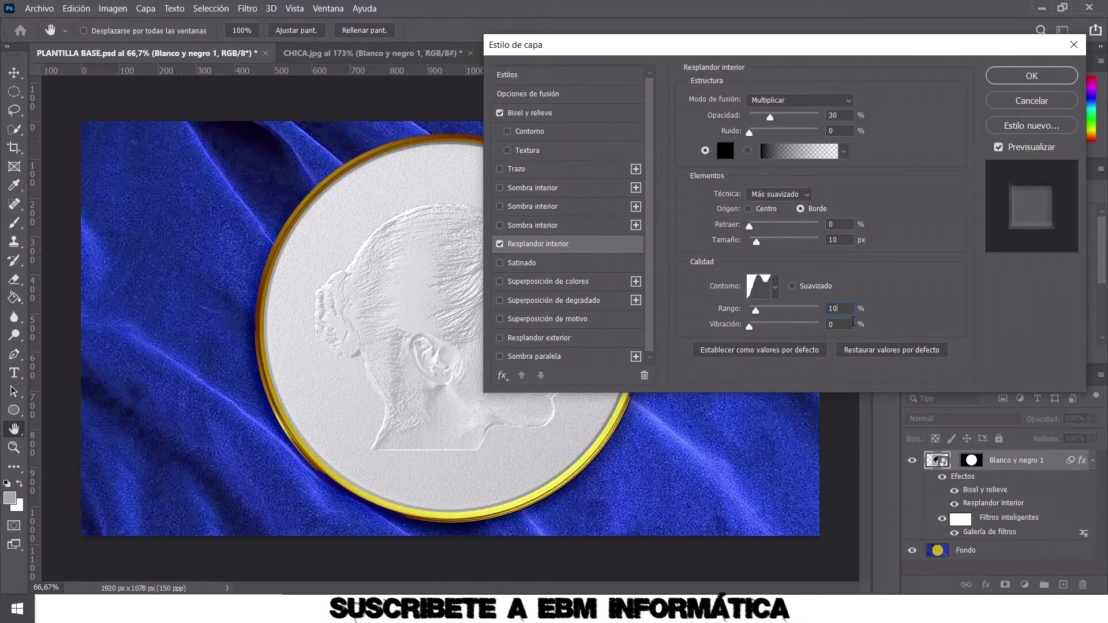
{"action": "left_click", "coordinate": [1031, 76]}
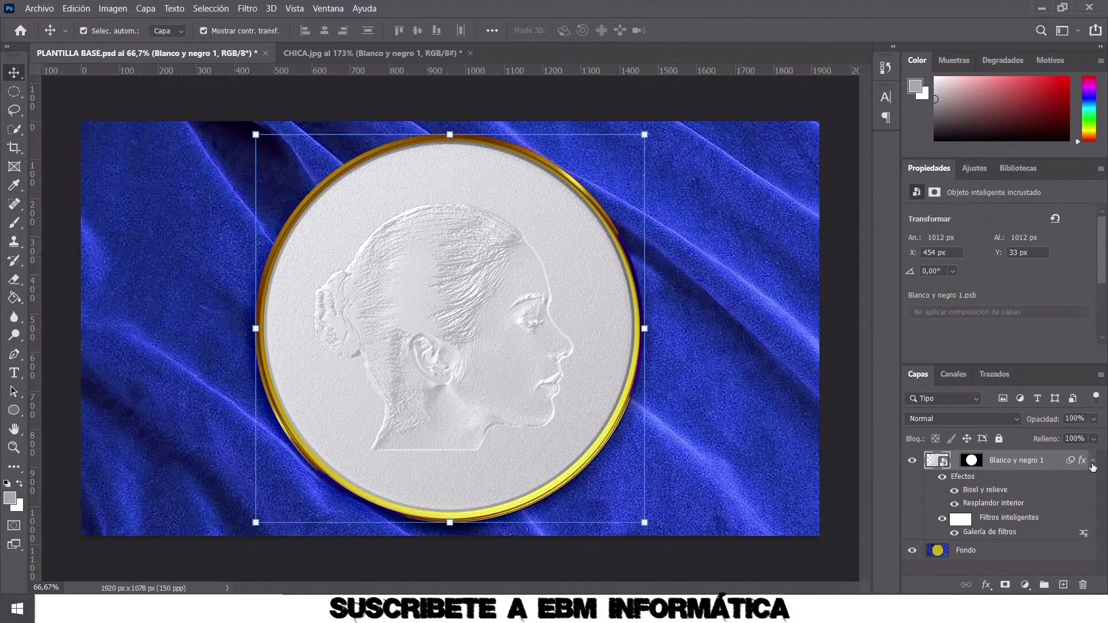
Collapse the effects list and group Blanco y negro 1 into Grupo 1 with Ctrl+G
{"action": "left_click", "coordinate": [1092, 461]}
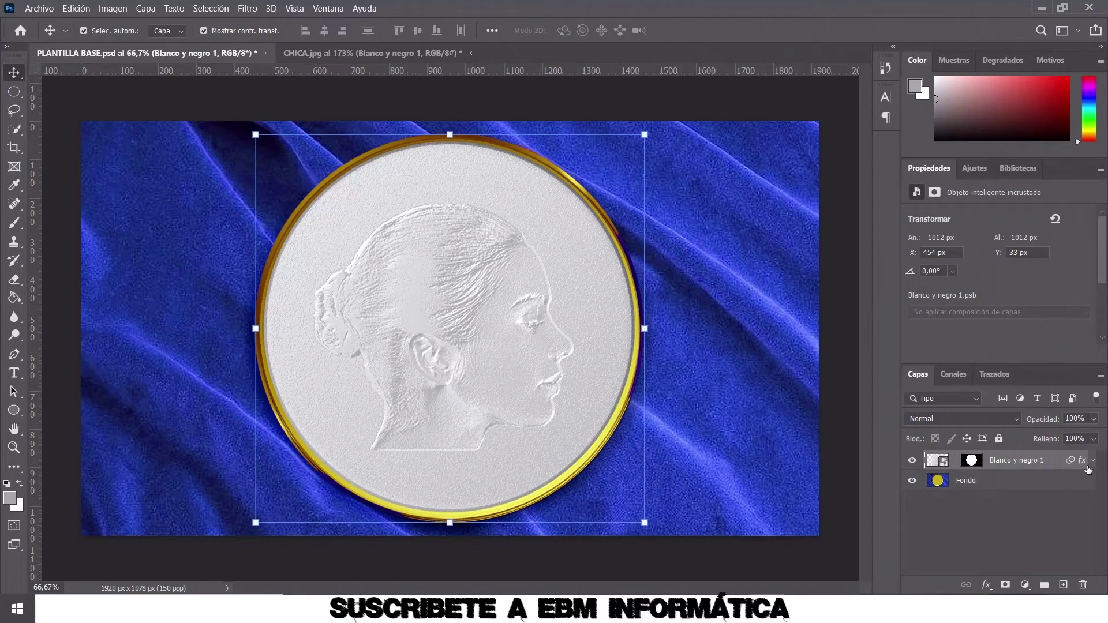
{"action": "key", "text": "ctrl"}
{"action": "key", "text": "ctrl+g"}
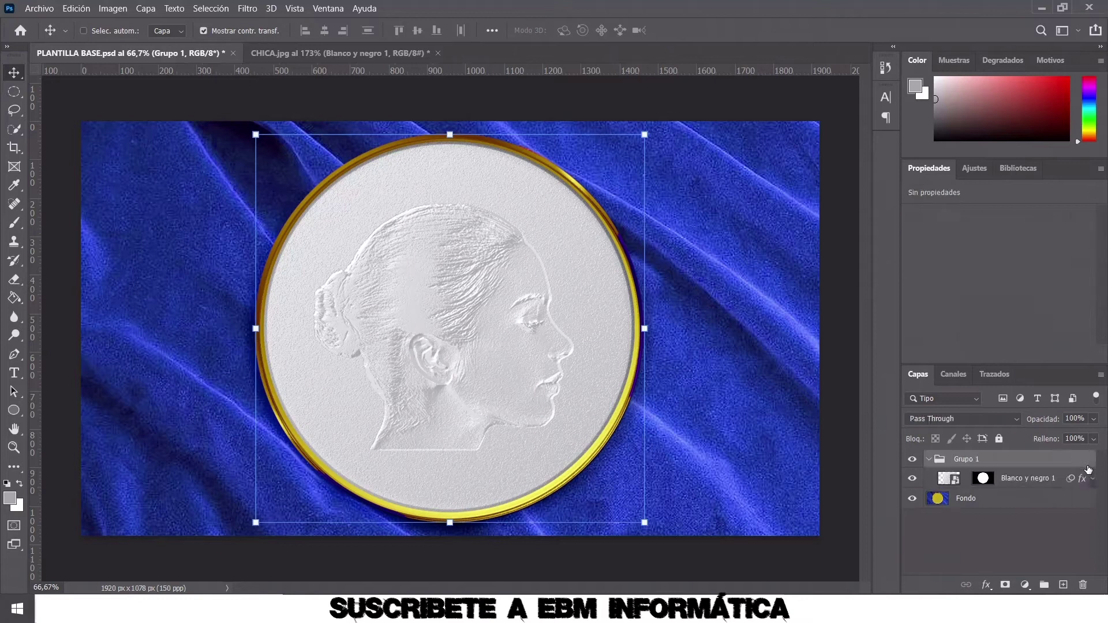
{"action": "left_click", "coordinate": [928, 460]}
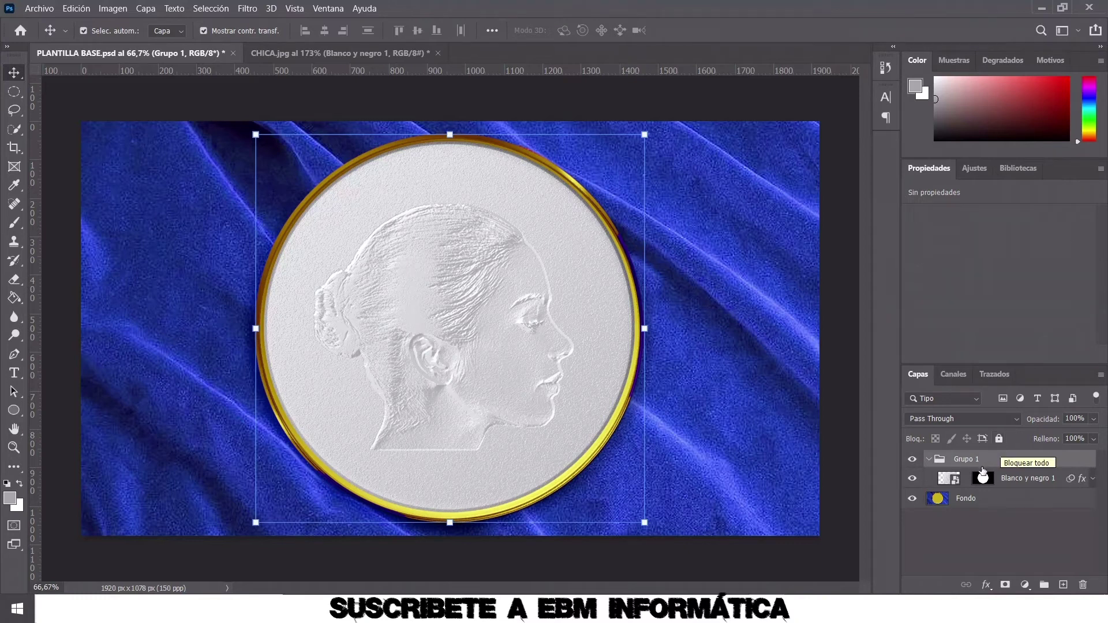
Add an Equilibrio de color adjustment layer above Grupo 1 and clip it to the group
{"action": "left_click", "coordinate": [927, 460]}
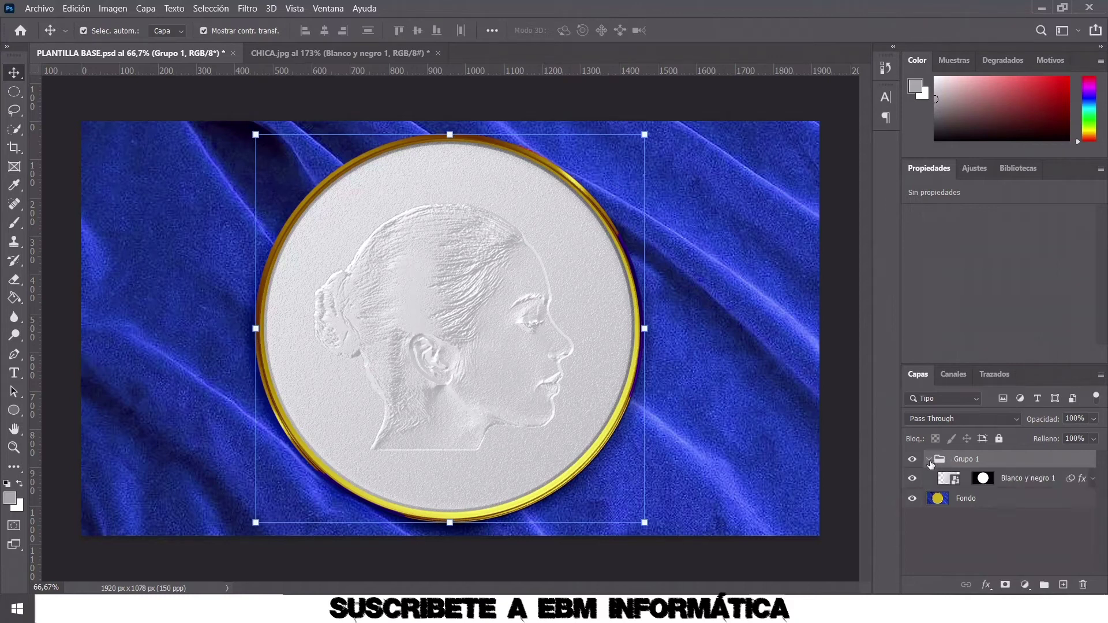
{"action": "left_click", "coordinate": [929, 460]}
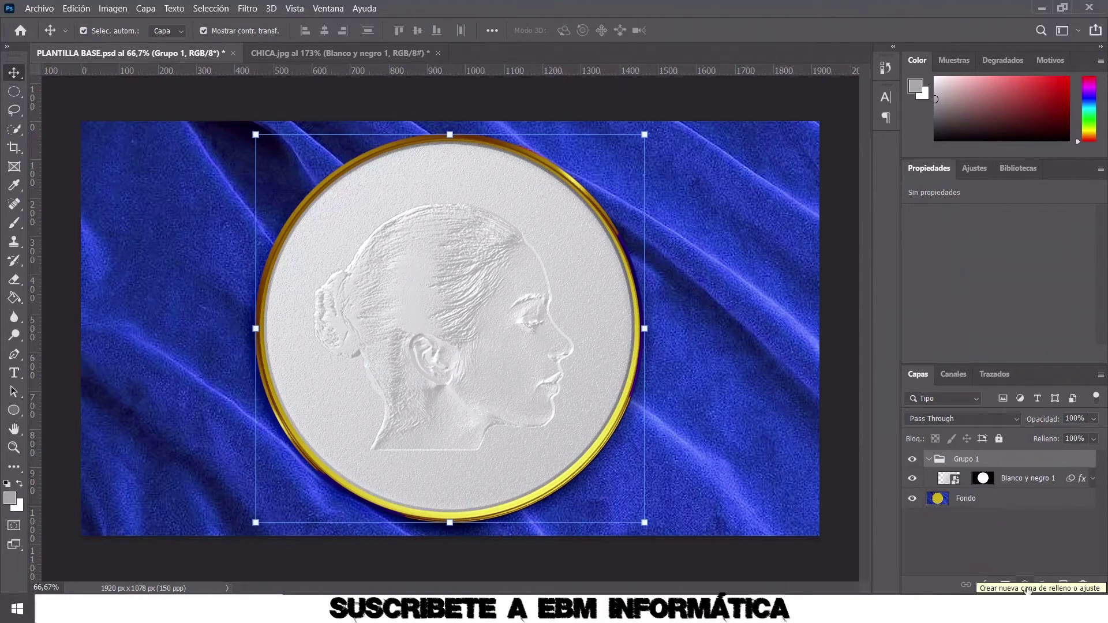
{"action": "left_click", "coordinate": [1025, 586]}
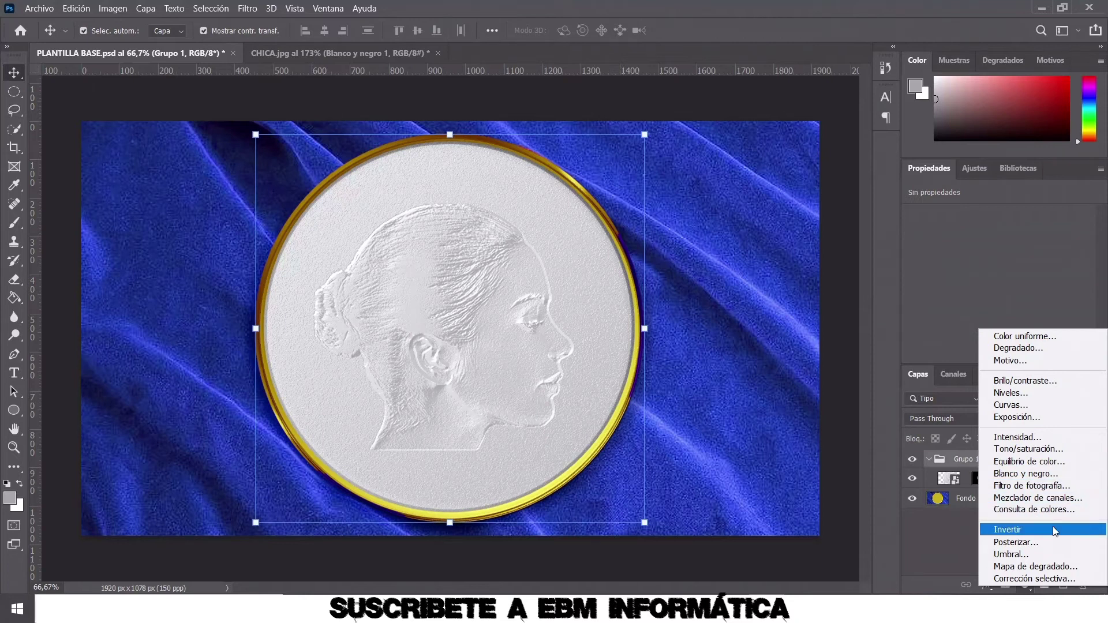
{"action": "left_click", "coordinate": [1021, 461]}
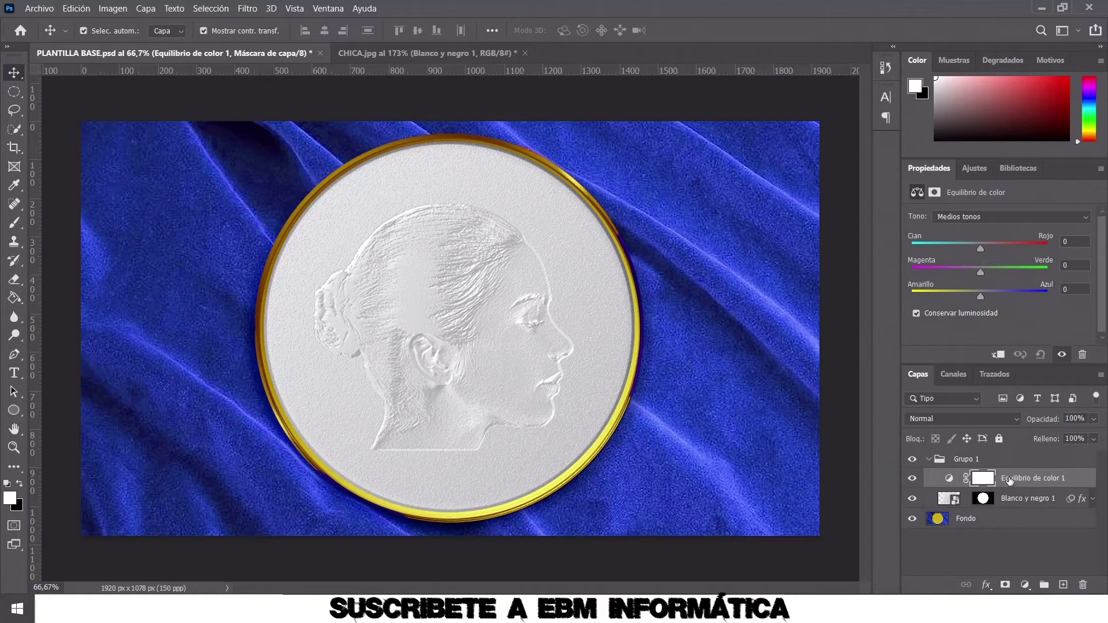
{"action": "left_click_drag", "start_coordinate": [1010, 481], "coordinate": [1014, 450]}
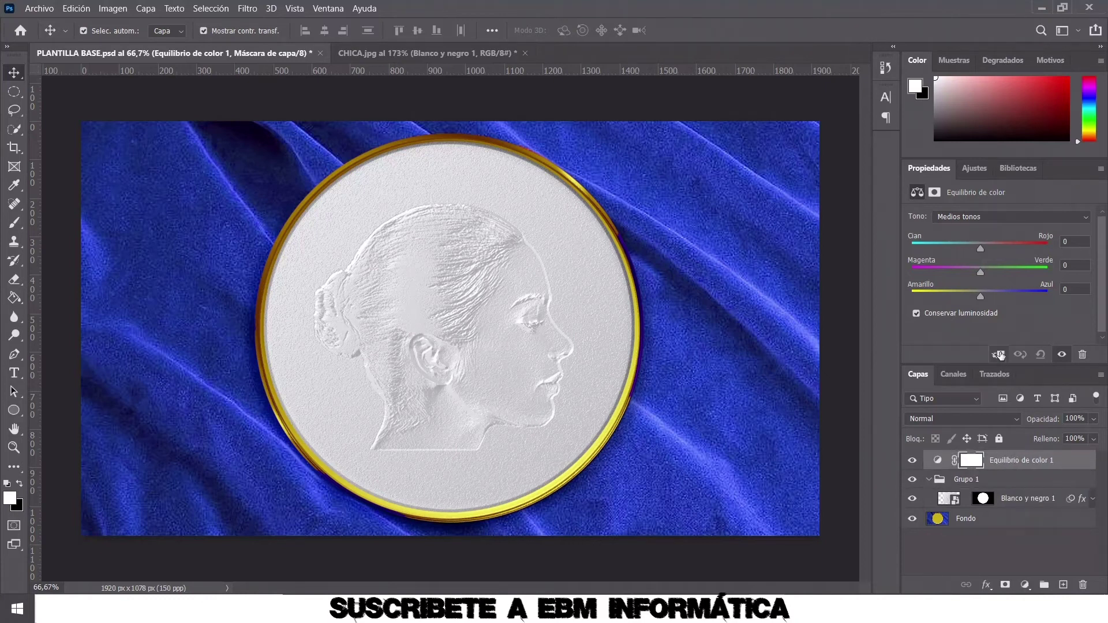
{"action": "left_click", "coordinate": [999, 354]}
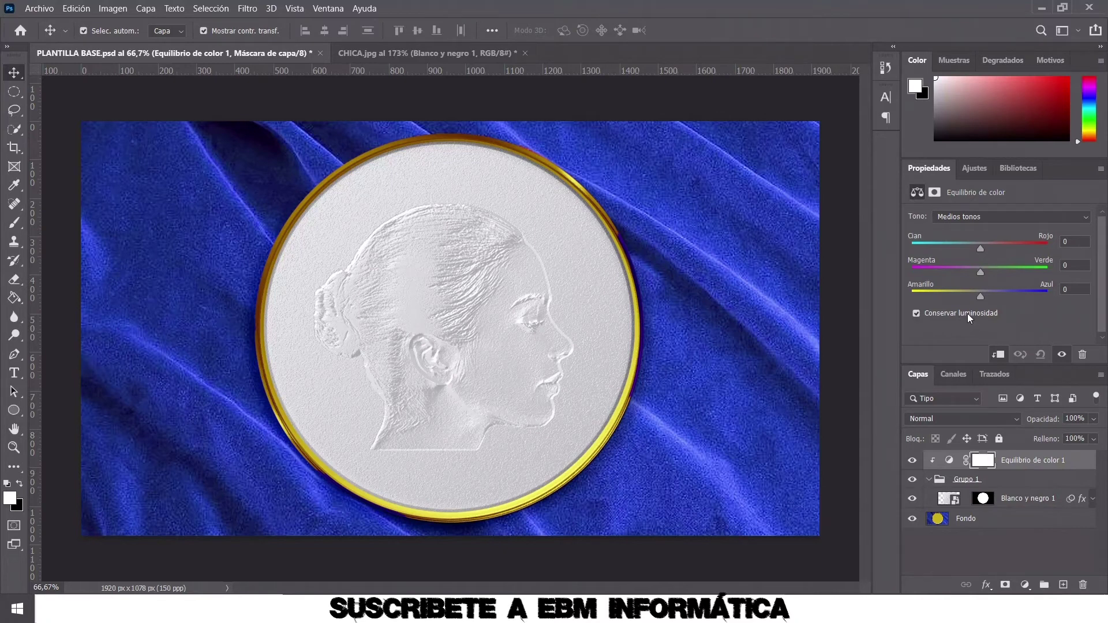
Set the shadows' colour balance to Red +20 and Yellow -61
{"action": "left_click", "coordinate": [1087, 222]}
{"action": "left_click", "coordinate": [1066, 228]}
{"action": "left_click", "coordinate": [1074, 242]}
{"action": "type", "text": "20"}
{"action": "left_click", "coordinate": [1076, 290]}
{"action": "type", "text": "-61"}
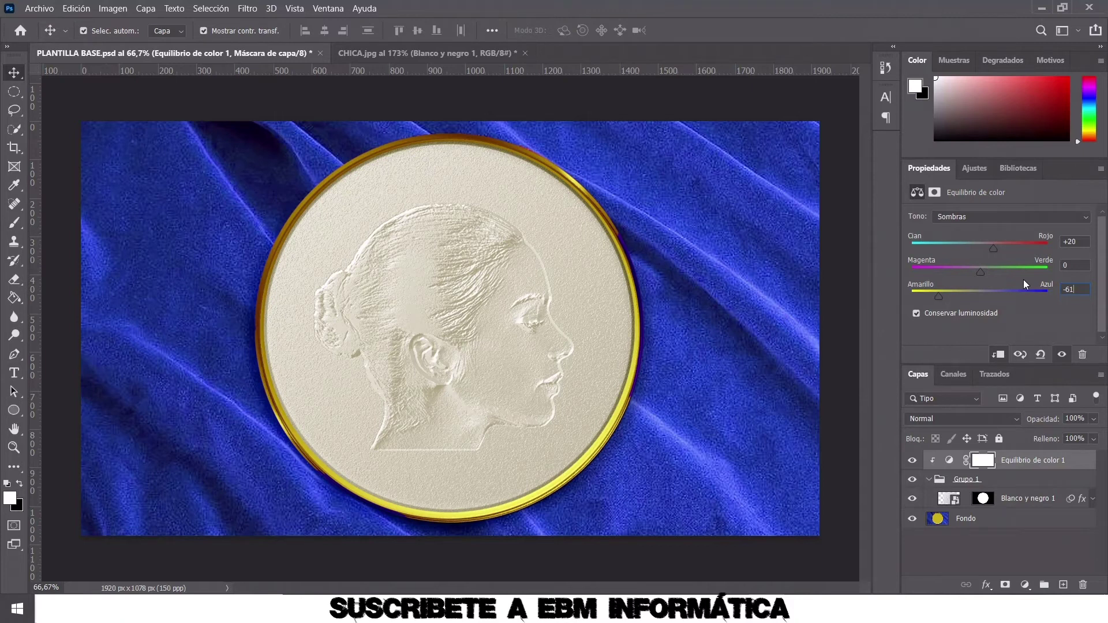
Set the midtones' colour balance to Red +74, Green +25, Yellow -82
{"action": "left_click", "coordinate": [1085, 219]}
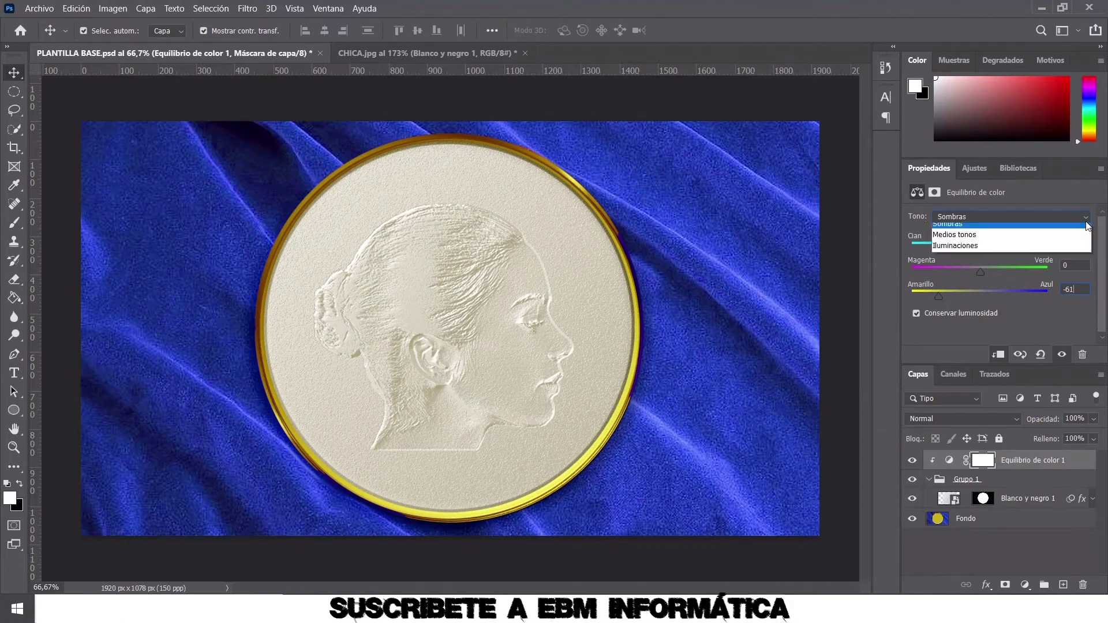
{"action": "left_click", "coordinate": [1033, 241]}
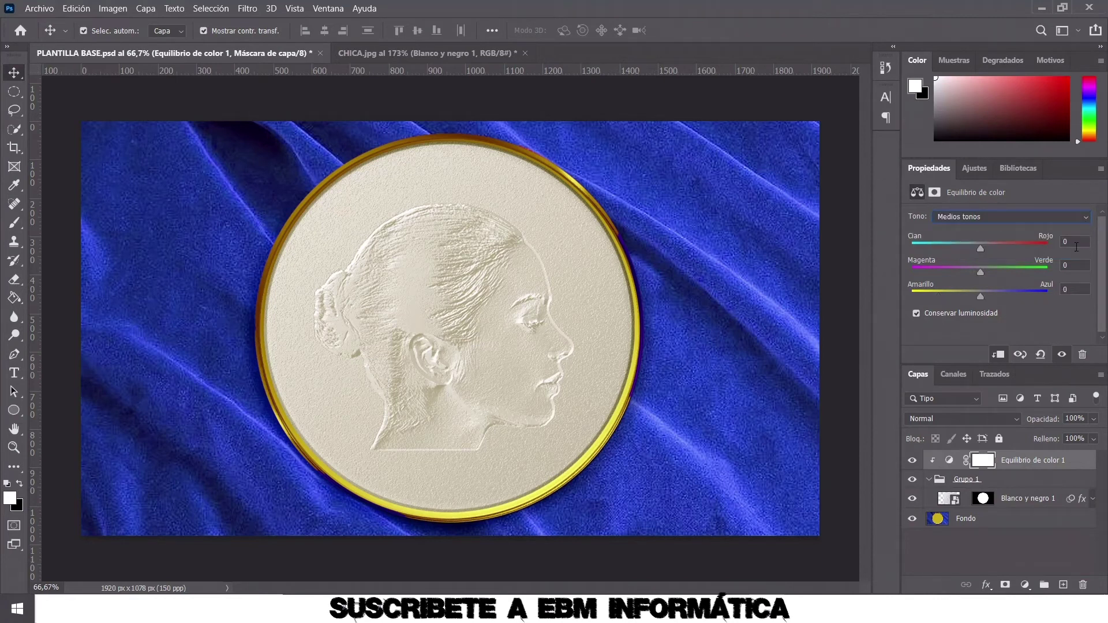
{"action": "left_click", "coordinate": [1028, 243]}
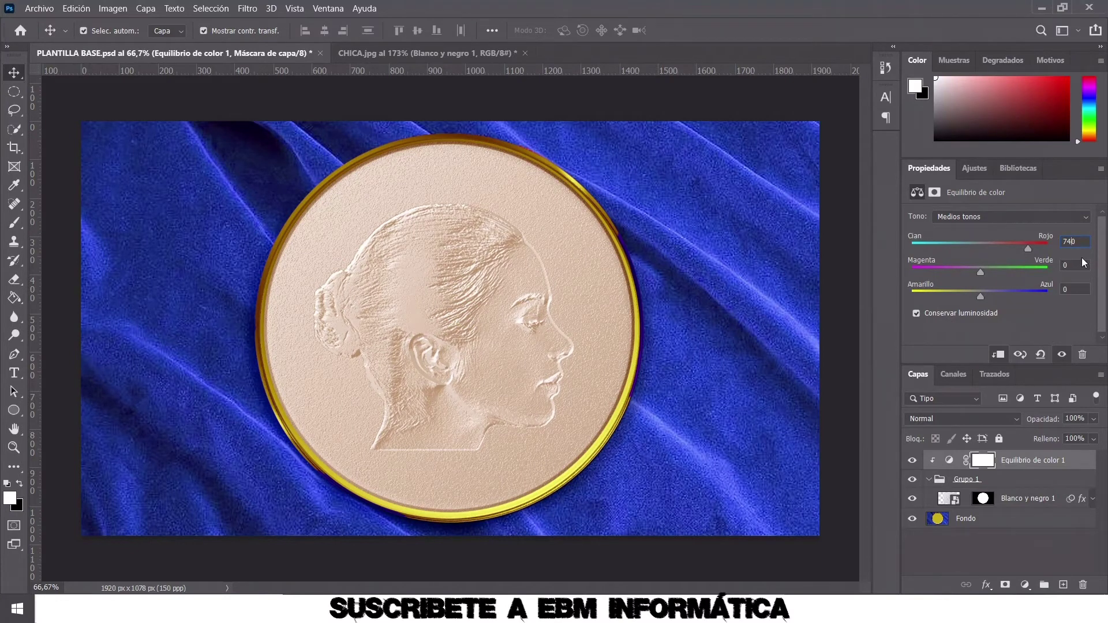
{"action": "key", "text": "Return"}
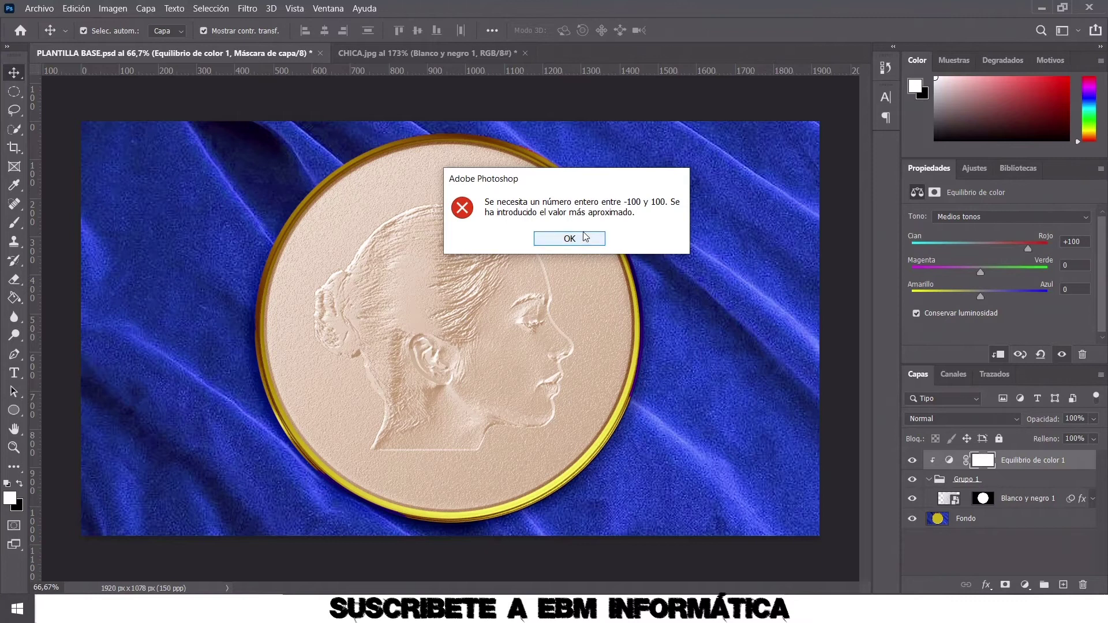
{"action": "left_click", "coordinate": [588, 237]}
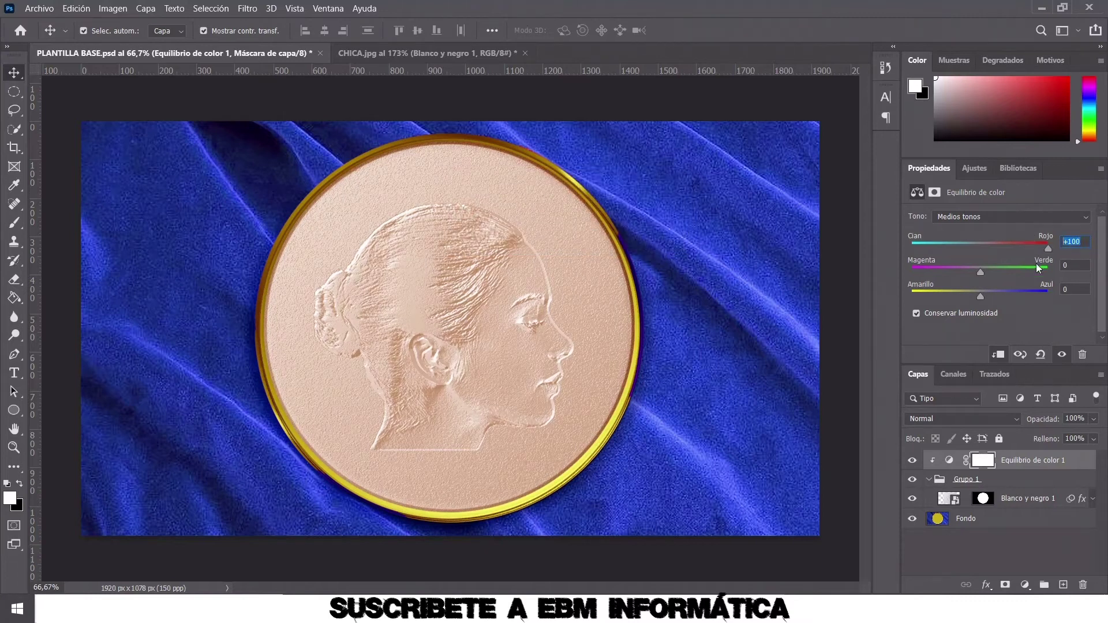
{"action": "type", "text": "74"}
{"action": "key", "text": "Return"}
{"action": "type", "text": "5"}
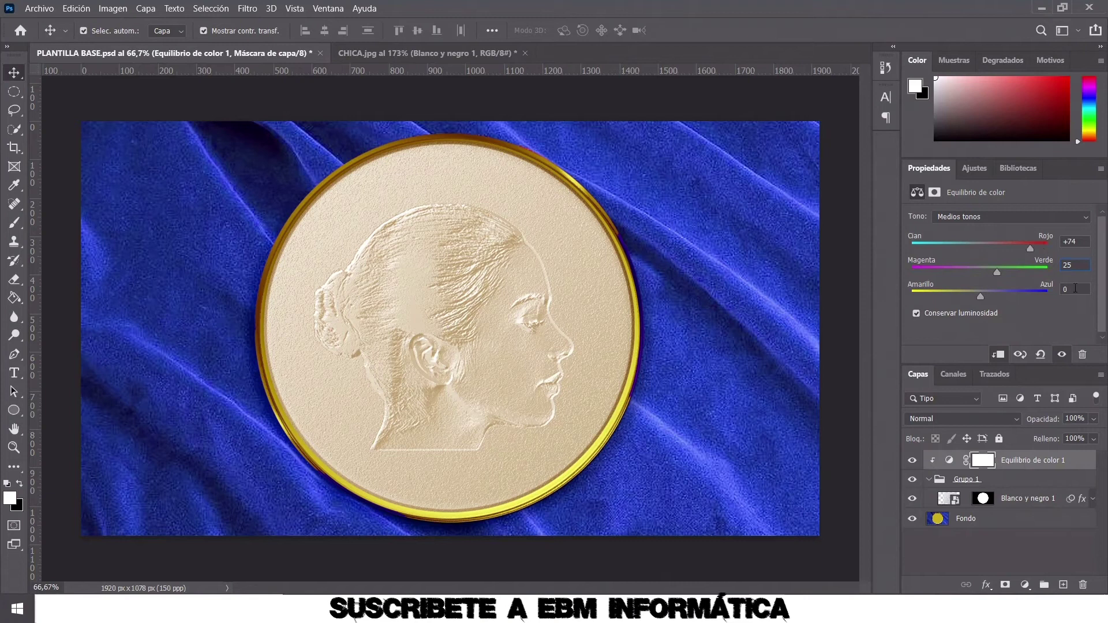
{"action": "left_click", "coordinate": [1077, 287]}
{"action": "type", "text": "82"}
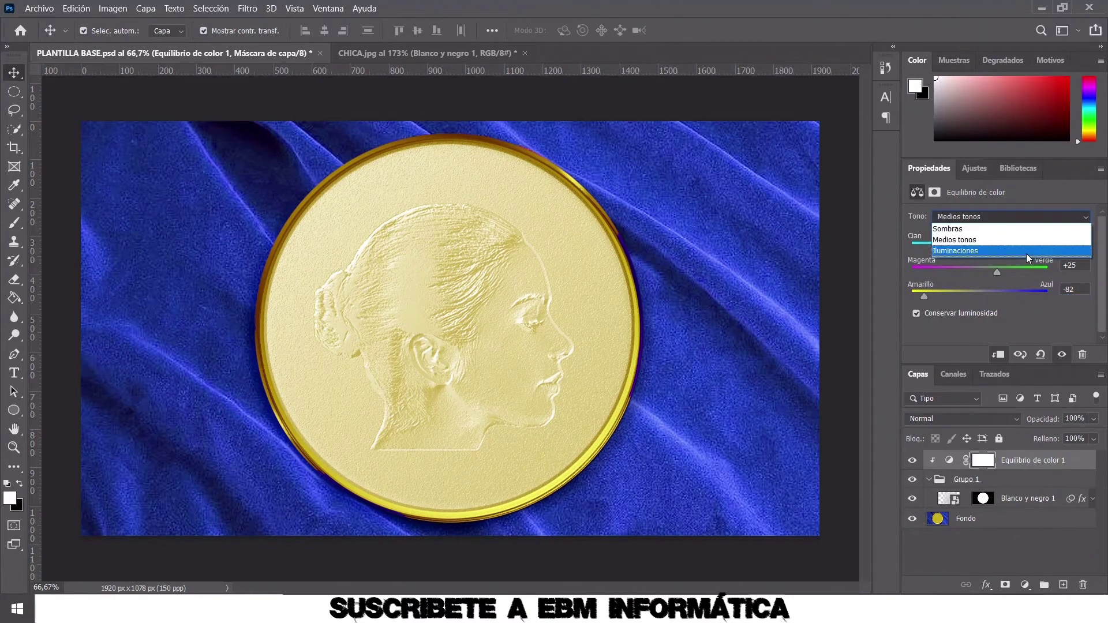
Set highlights to Red +26, Green +25, Yellow -40, then ease the yellow slightly
{"action": "left_click", "coordinate": [1027, 254]}
{"action": "left_click", "coordinate": [1075, 242]}
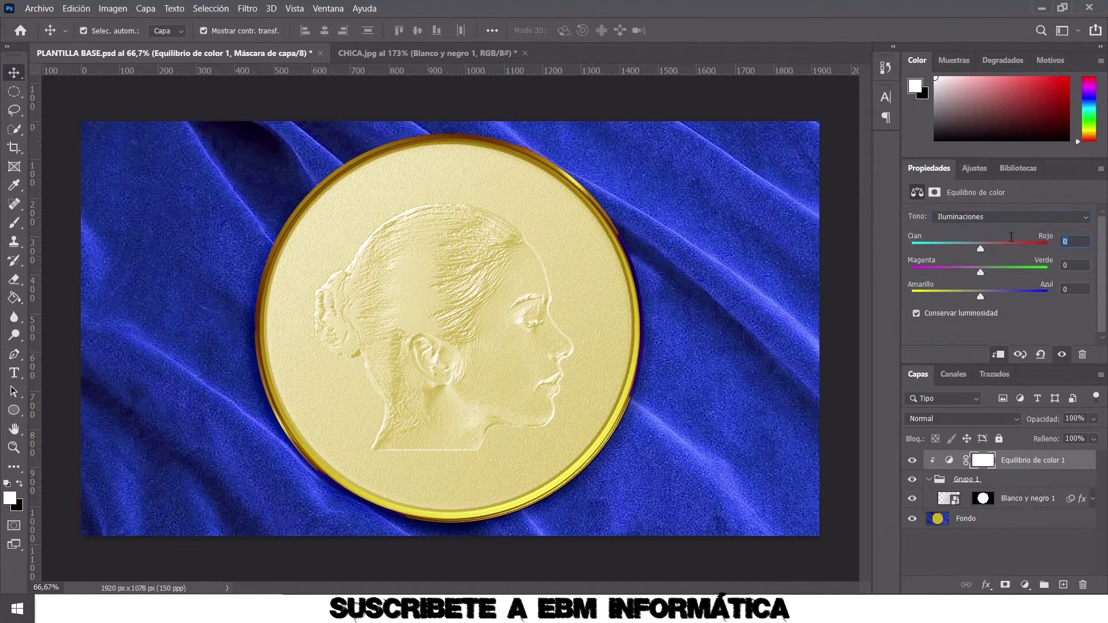
{"action": "type", "text": "26"}
{"action": "key", "text": "Tab"}
{"action": "type", "text": "25"}
{"action": "left_click", "coordinate": [1063, 290]}
{"action": "double_click", "coordinate": [1065, 289]}
{"action": "type", "text": "-40"}
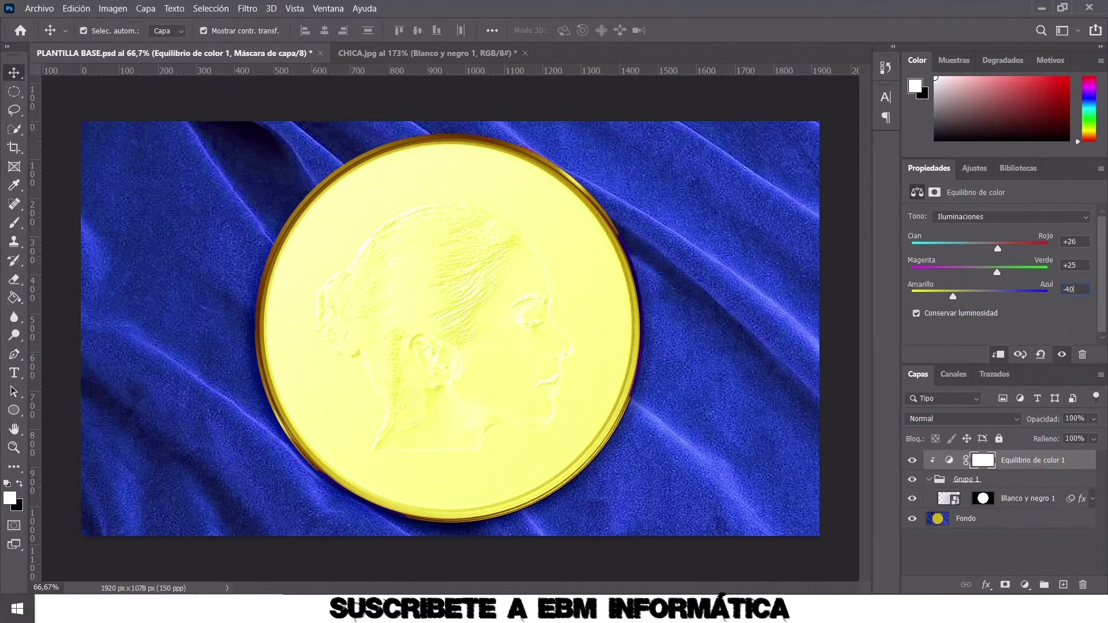
{"action": "key", "text": "Return"}
{"action": "mouse_move", "coordinate": [953, 298]}
{"action": "left_mouse_down"}
{"action": "mouse_move", "coordinate": [984, 296]}
{"action": "mouse_move", "coordinate": [968, 297]}
{"action": "left_mouse_up"}
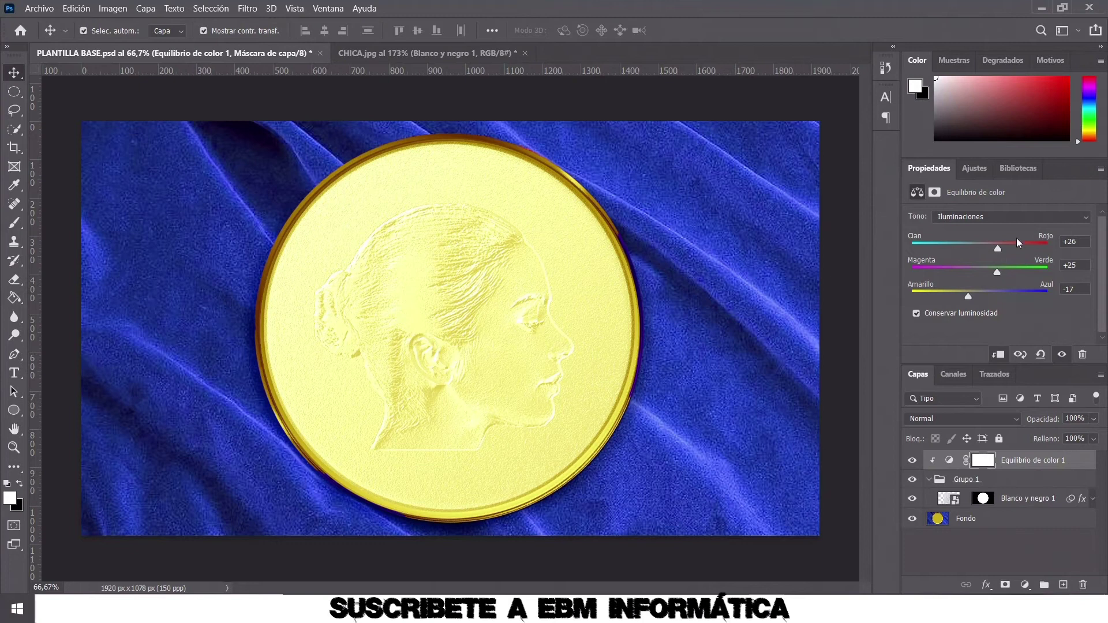
Ease the midtones' yellow to about -67 and deepen the shadows' yellow to -79
{"action": "left_click", "coordinate": [1084, 217]}
{"action": "left_click", "coordinate": [981, 237]}
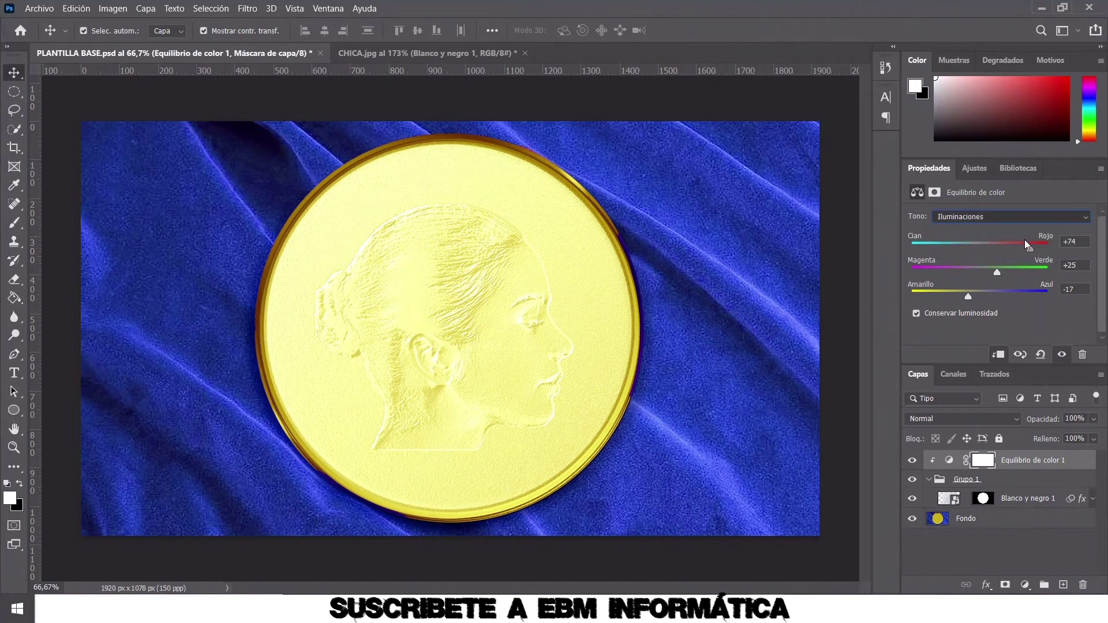
{"action": "left_click_drag", "start_coordinate": [922, 296], "coordinate": [935, 296]}
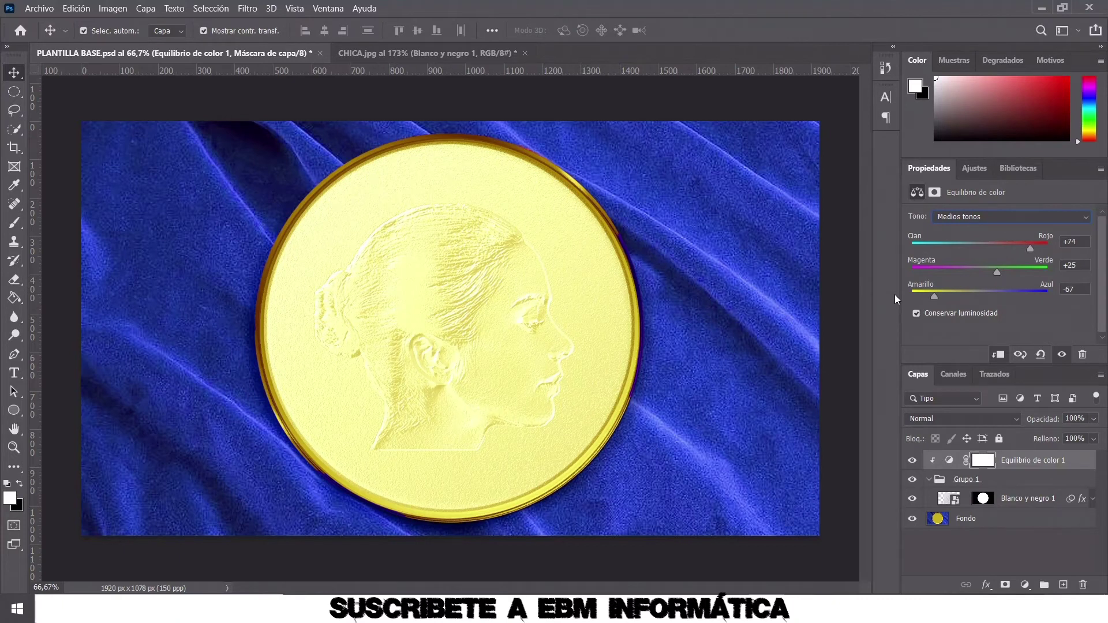
{"action": "left_click", "coordinate": [1076, 218]}
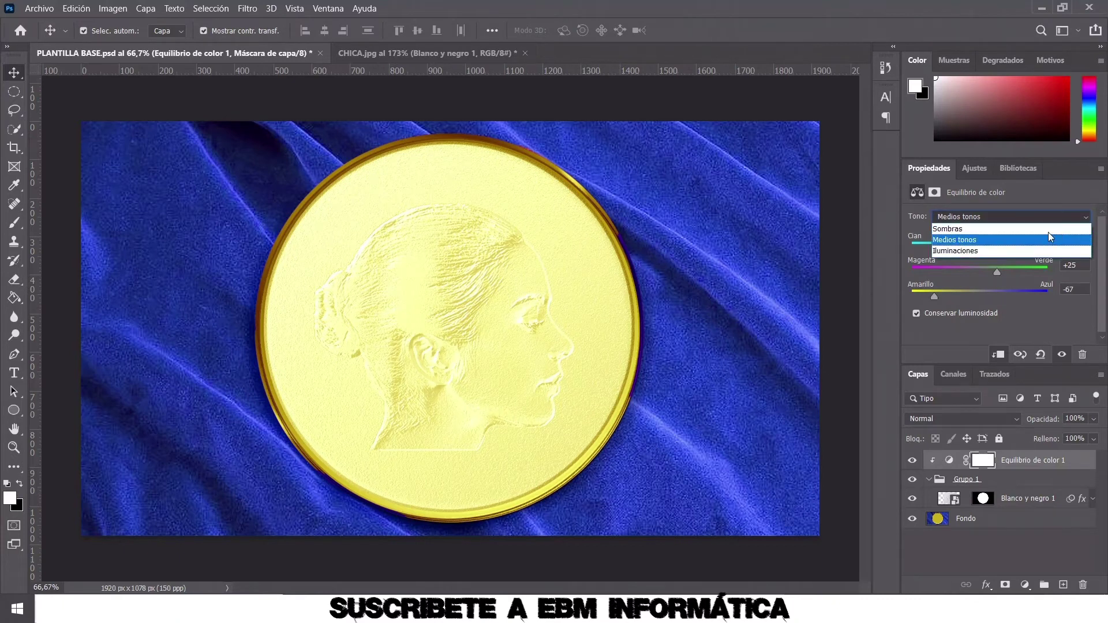
{"action": "left_click", "coordinate": [1048, 230]}
{"action": "left_click_drag", "start_coordinate": [939, 299], "coordinate": [919, 302]}
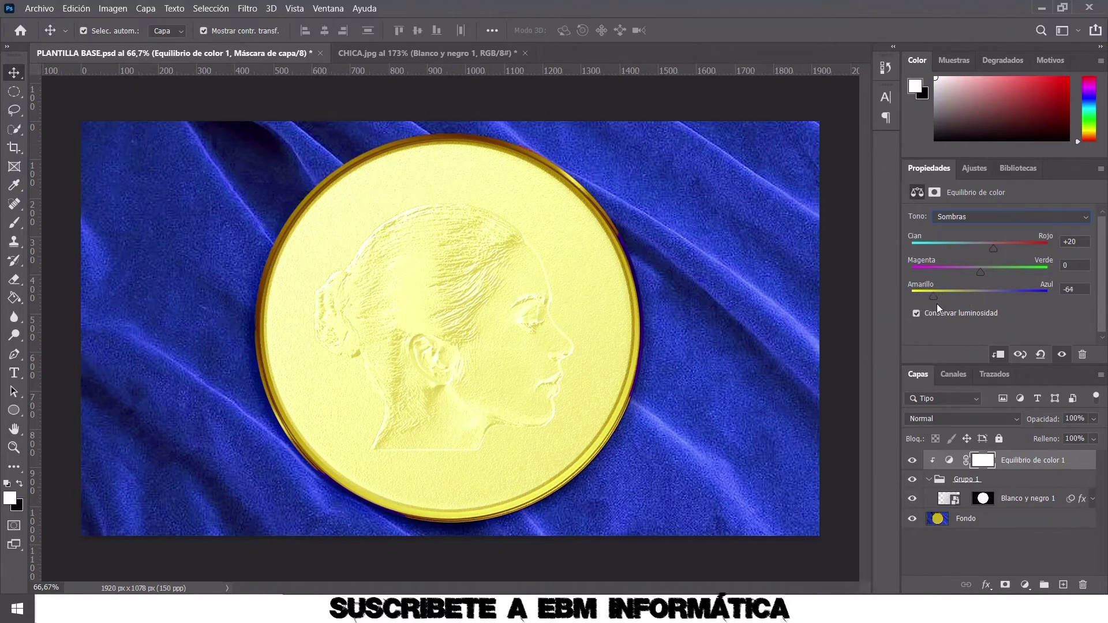
{"action": "left_click_drag", "start_coordinate": [920, 302], "coordinate": [926, 302]}
Add a new empty layer above the Blanco y negro 1 portrait inside Grupo 1
{"action": "left_click", "coordinate": [929, 480]}
{"action": "left_click", "coordinate": [950, 499]}
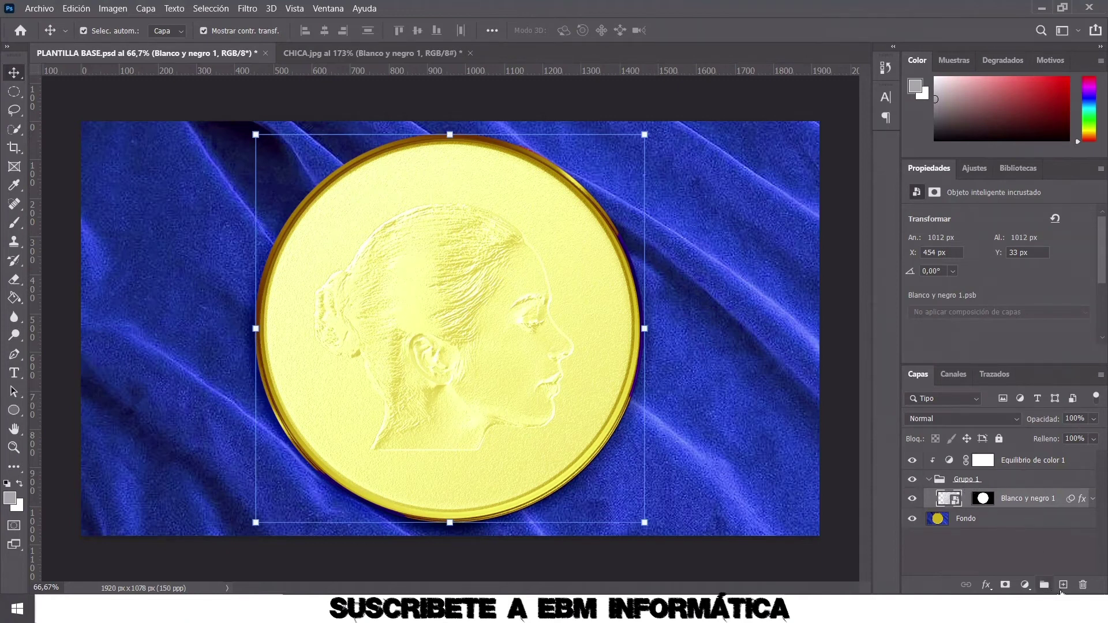
{"action": "left_click", "coordinate": [1062, 586]}
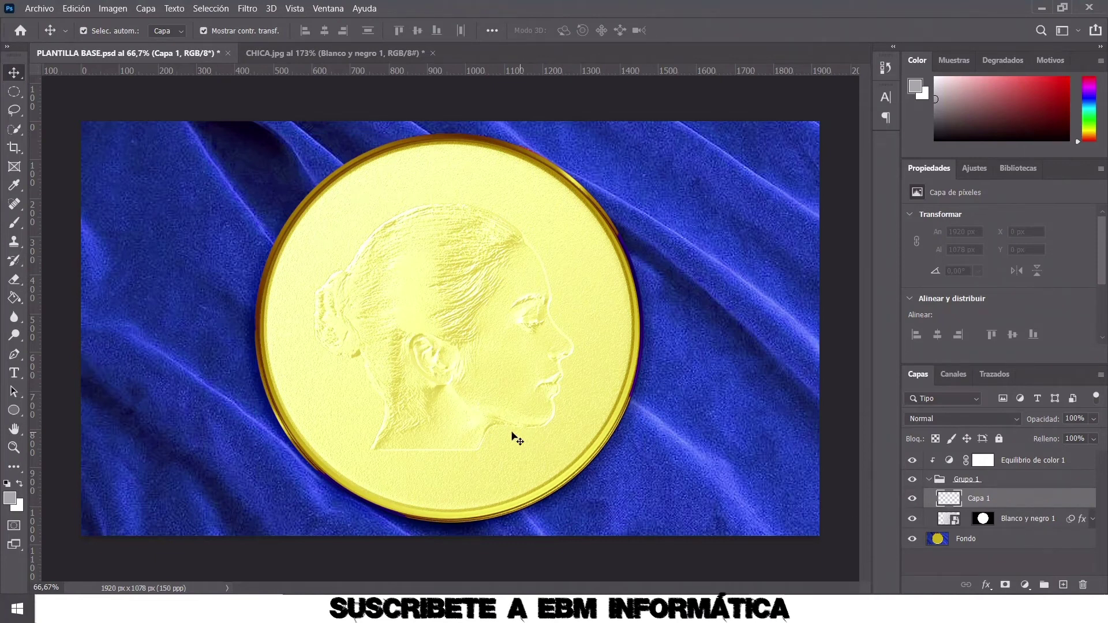
Undo an accidental move of the background and open the Vista menu
{"action": "left_click_drag", "start_coordinate": [198, 137], "coordinate": [206, 149]}
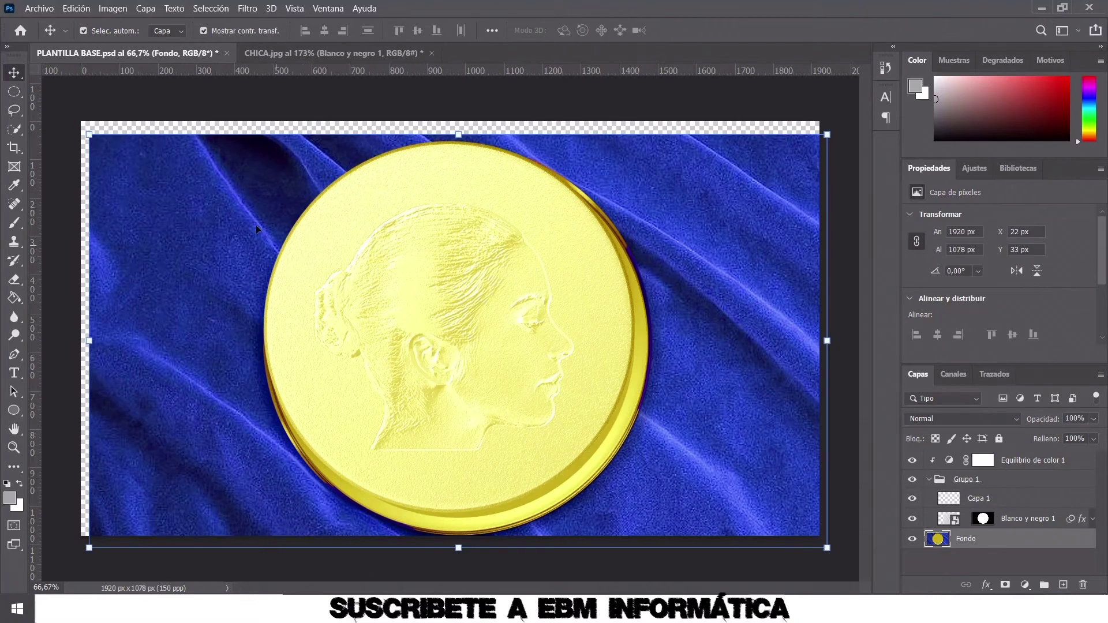
{"action": "key", "text": "ctrl+z"}
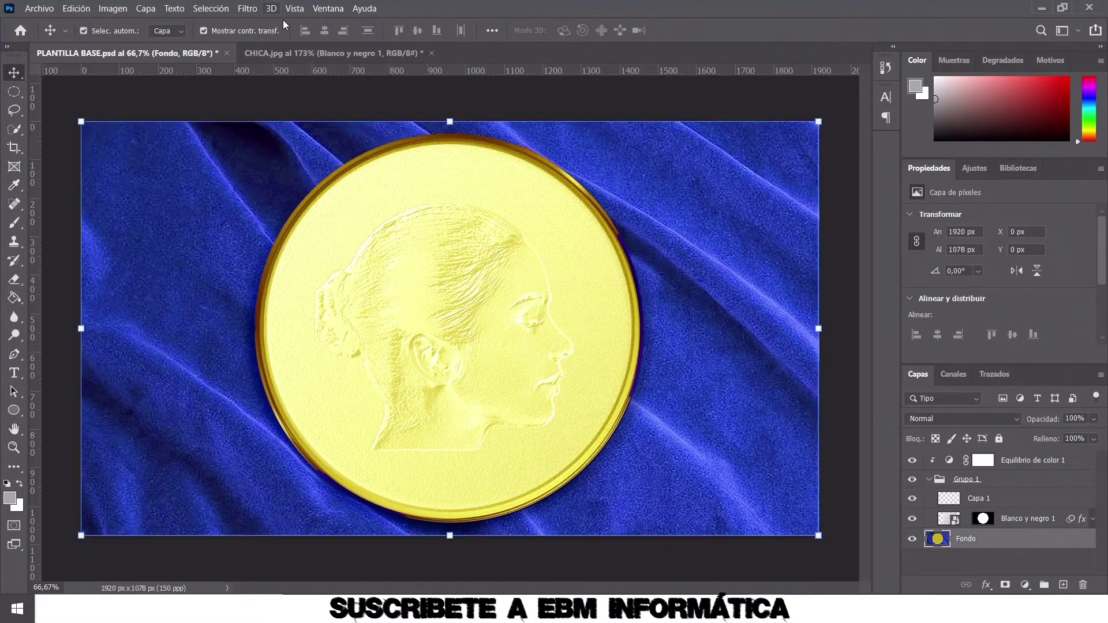
{"action": "left_click", "coordinate": [295, 9]}
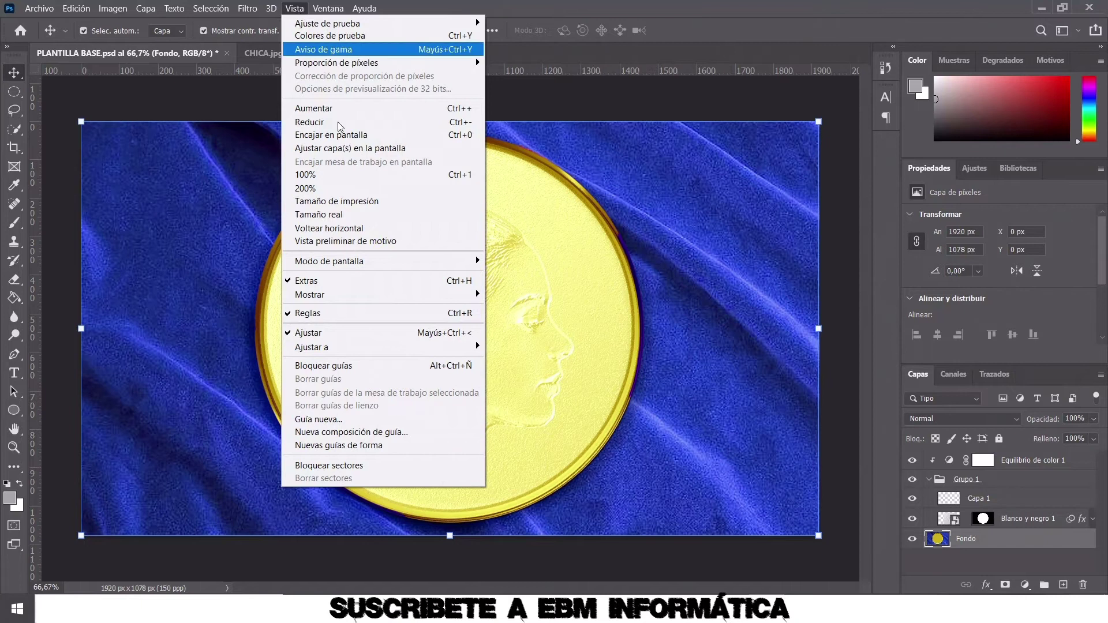
Create a new guide layout with 2 columns and 2 rows and both gutters cleared
{"action": "left_click", "coordinate": [432, 432]}
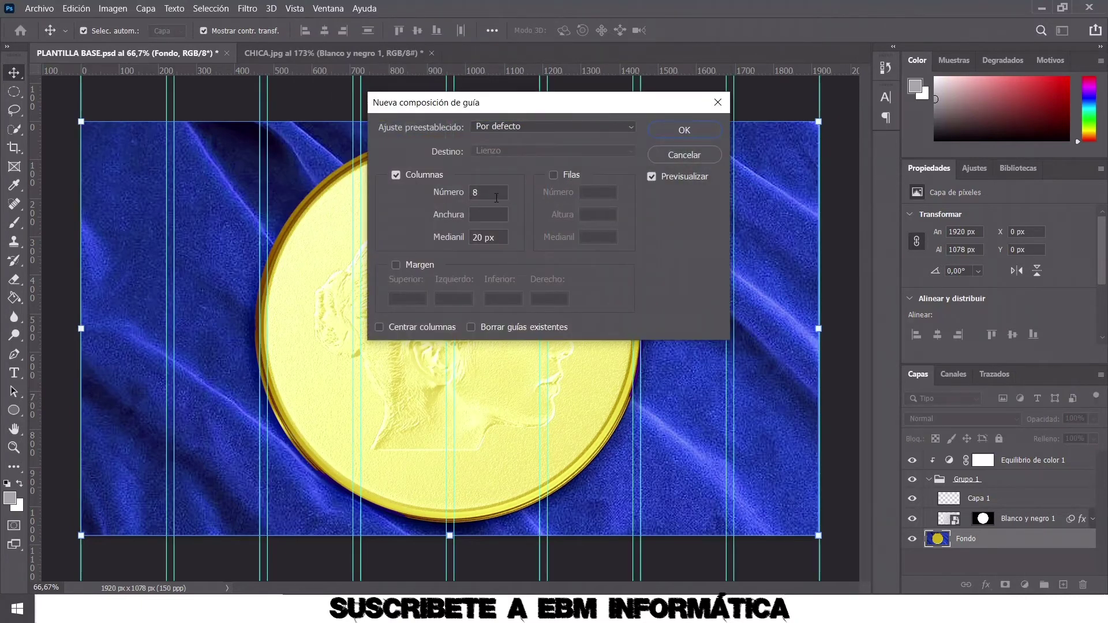
{"action": "left_click", "coordinate": [552, 179]}
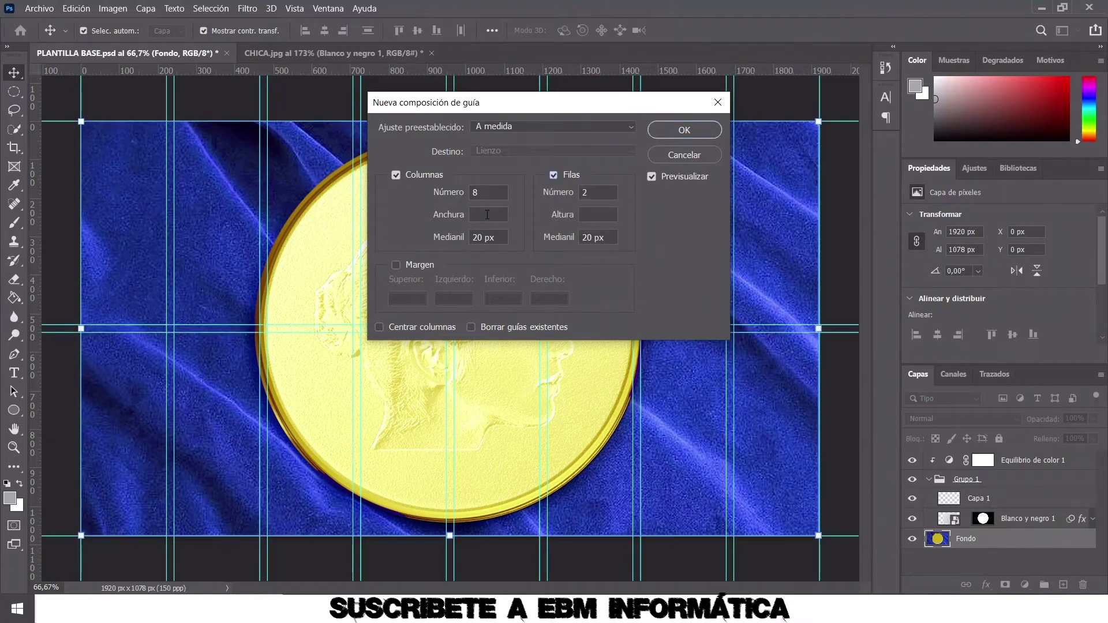
{"action": "left_click", "coordinate": [451, 195]}
{"action": "type", "text": "2"}
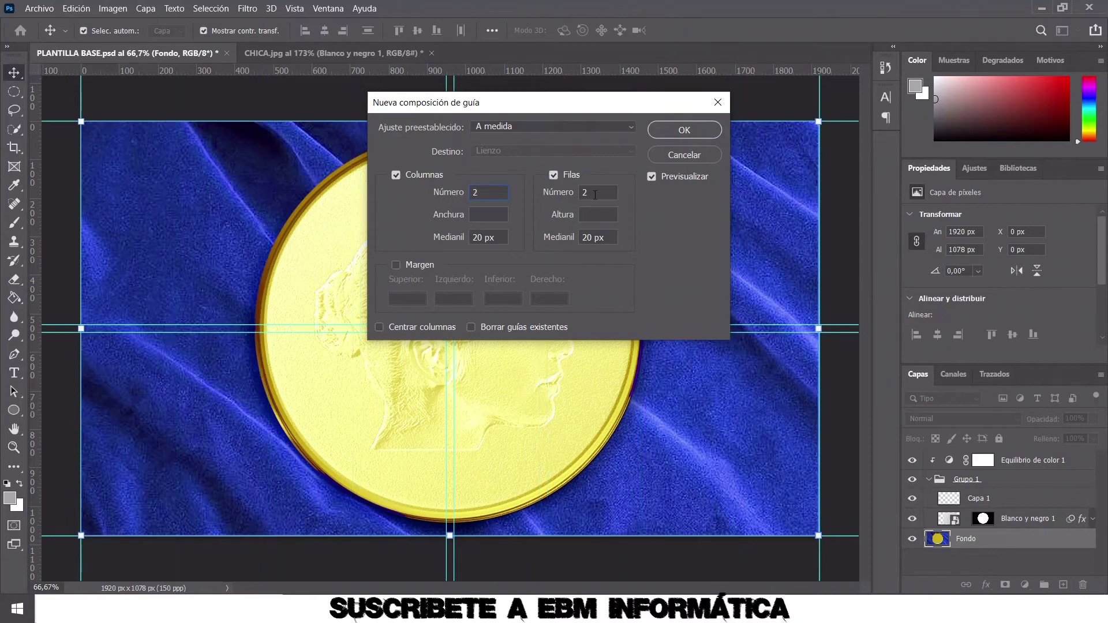
{"action": "double_click", "coordinate": [509, 238]}
{"action": "key", "text": "BackSpace"}
{"action": "double_click", "coordinate": [587, 238]}
{"action": "key", "text": "BackSpace"}
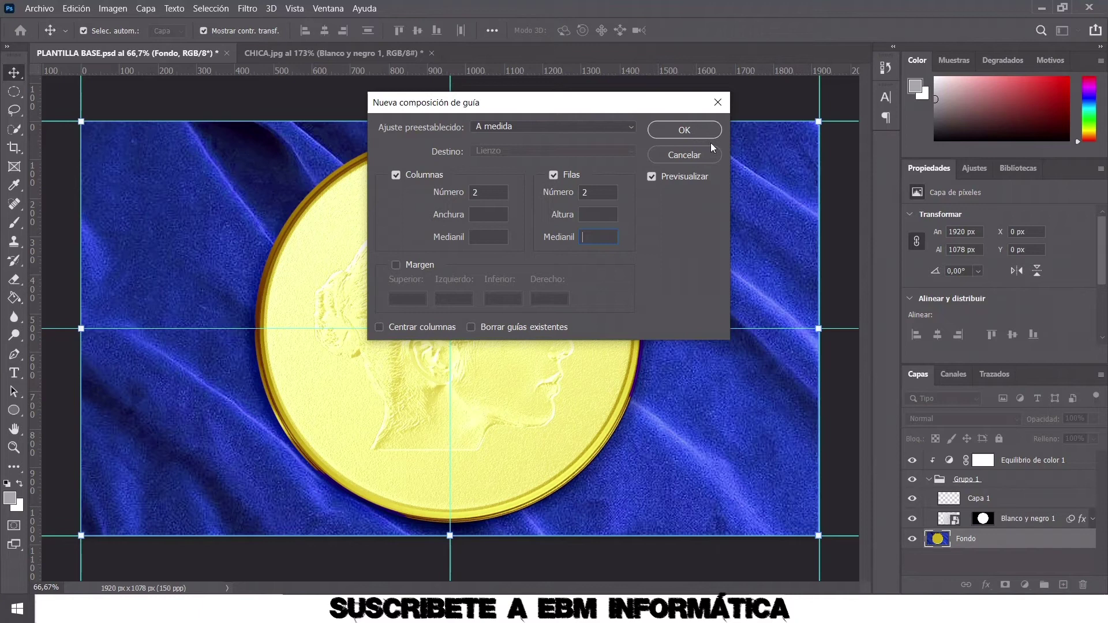
Confirm the centre guide layout and set the Ellipse tool to Trazado (path) mode
{"action": "left_click", "coordinate": [680, 130]}
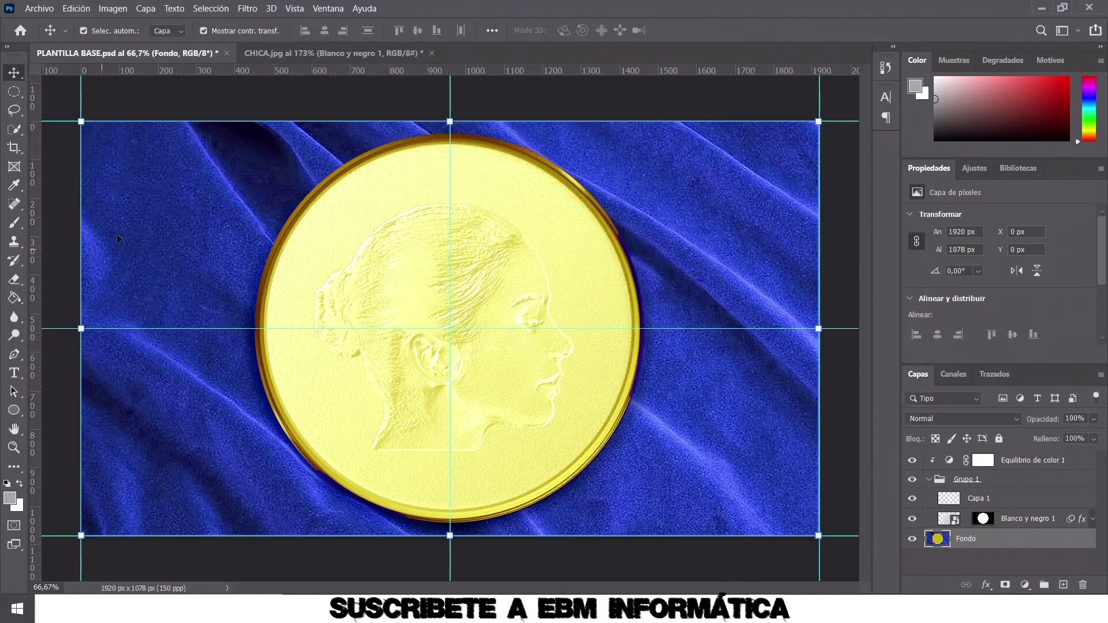
{"action": "left_click", "coordinate": [16, 415]}
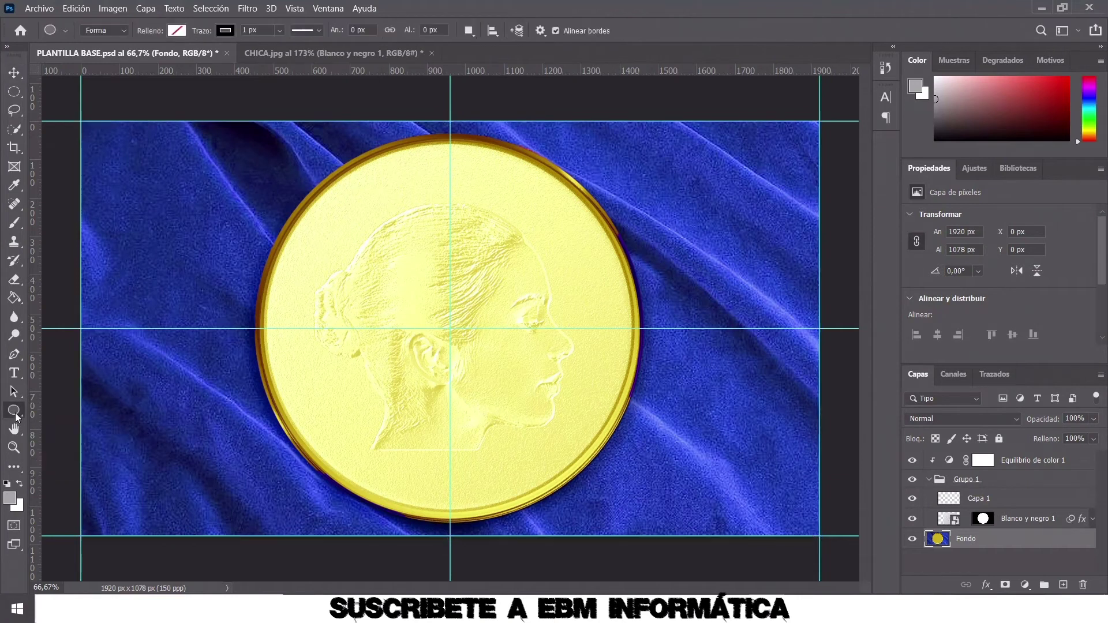
{"action": "left_click", "coordinate": [122, 32]}
{"action": "left_click", "coordinate": [112, 54]}
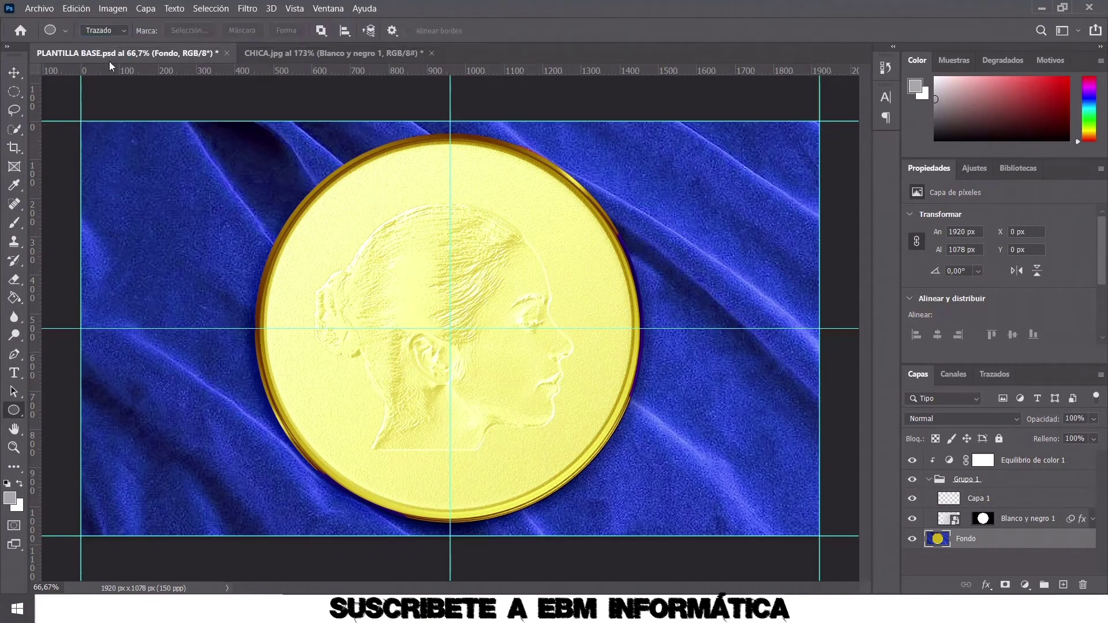
{"action": "left_click", "coordinate": [392, 31]}
Draw an 808 × 836 px circular path centred on the coin, then clear all guides
{"action": "mouse_move", "coordinate": [451, 329]}
{"action": "left_mouse_down"}
{"action": "mouse_move", "coordinate": [333, 249]}
{"action": "mouse_move", "coordinate": [288, 191]}
{"action": "mouse_move", "coordinate": [302, 183]}
{"action": "mouse_move", "coordinate": [290, 182]}
{"action": "mouse_move", "coordinate": [296, 169]}
{"action": "left_mouse_up"}
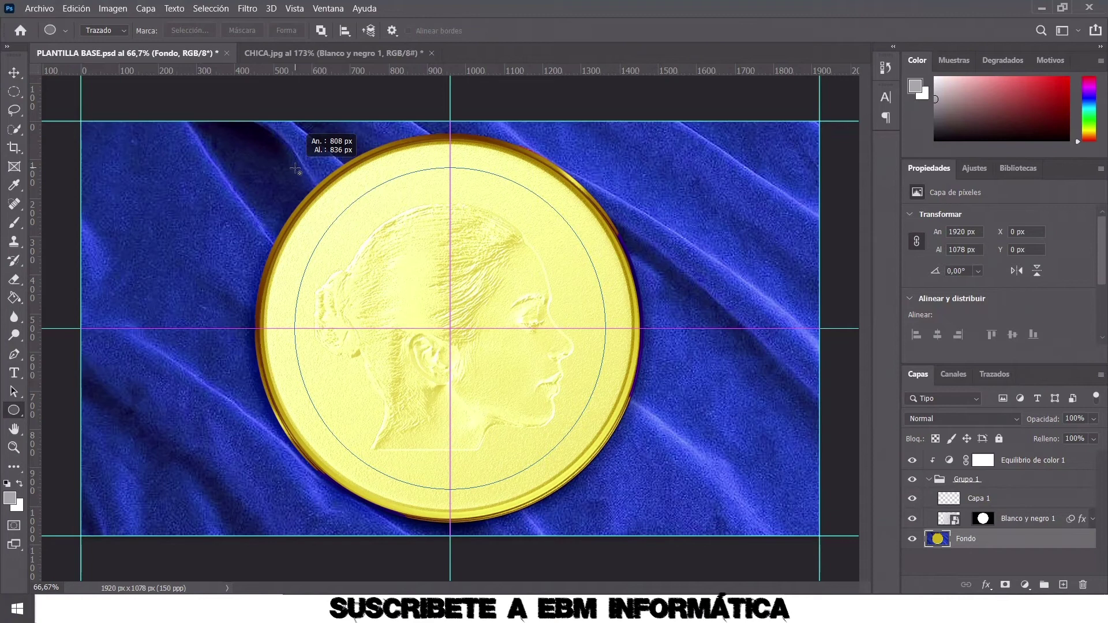
{"action": "left_click_drag", "start_coordinate": [295, 169], "coordinate": [296, 169]}
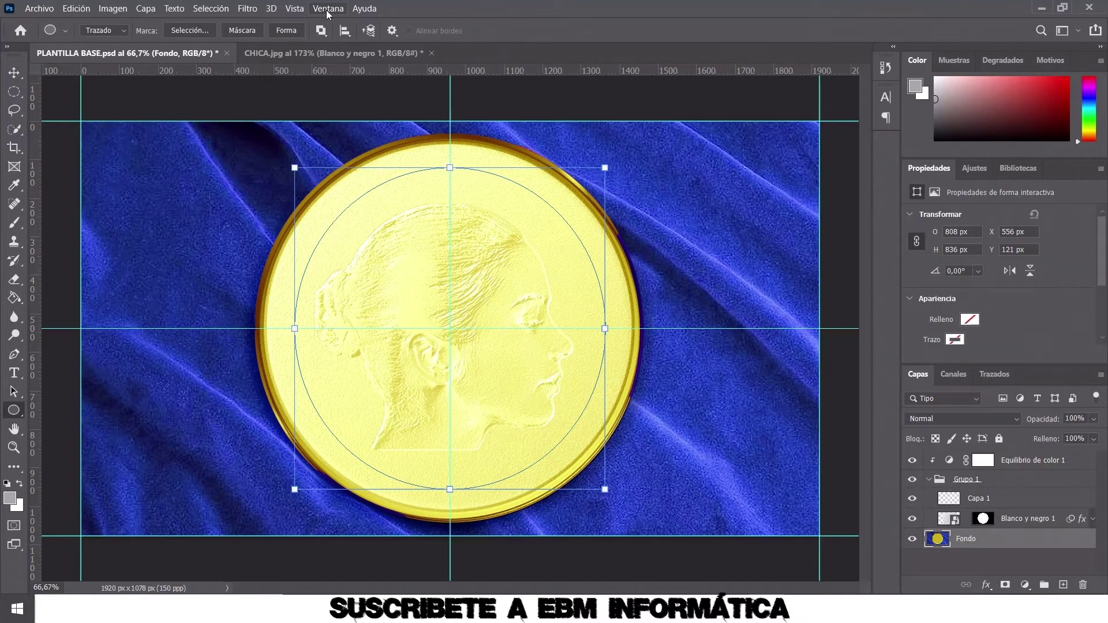
{"action": "left_click", "coordinate": [327, 9]}
{"action": "left_click", "coordinate": [363, 380]}
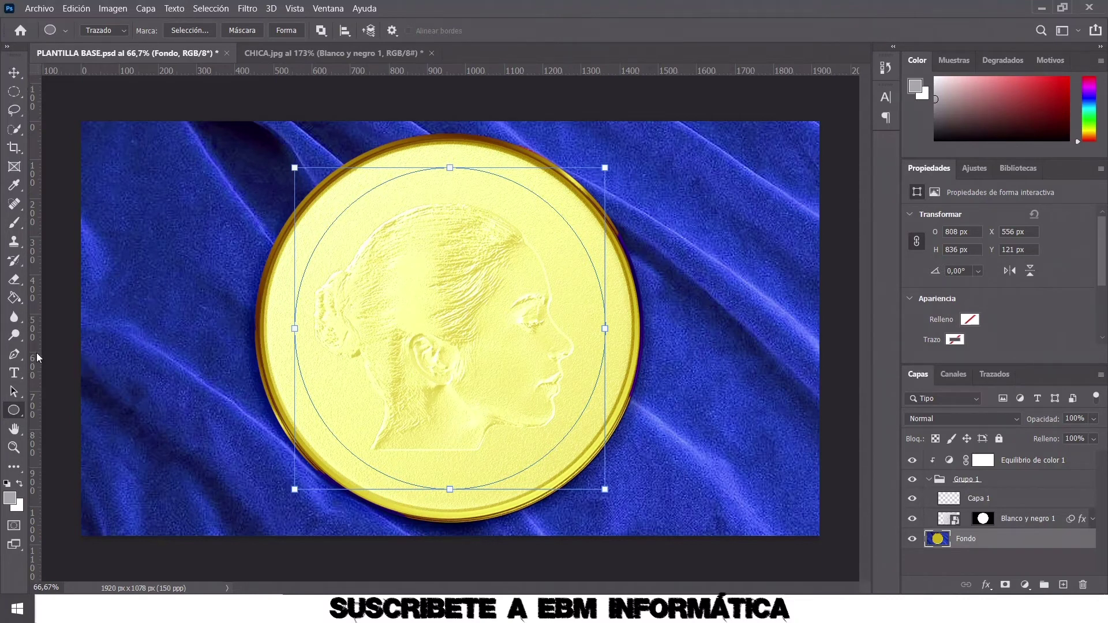
Start type on the circular path with the font size set to 25 pt
{"action": "left_click", "coordinate": [13, 376]}
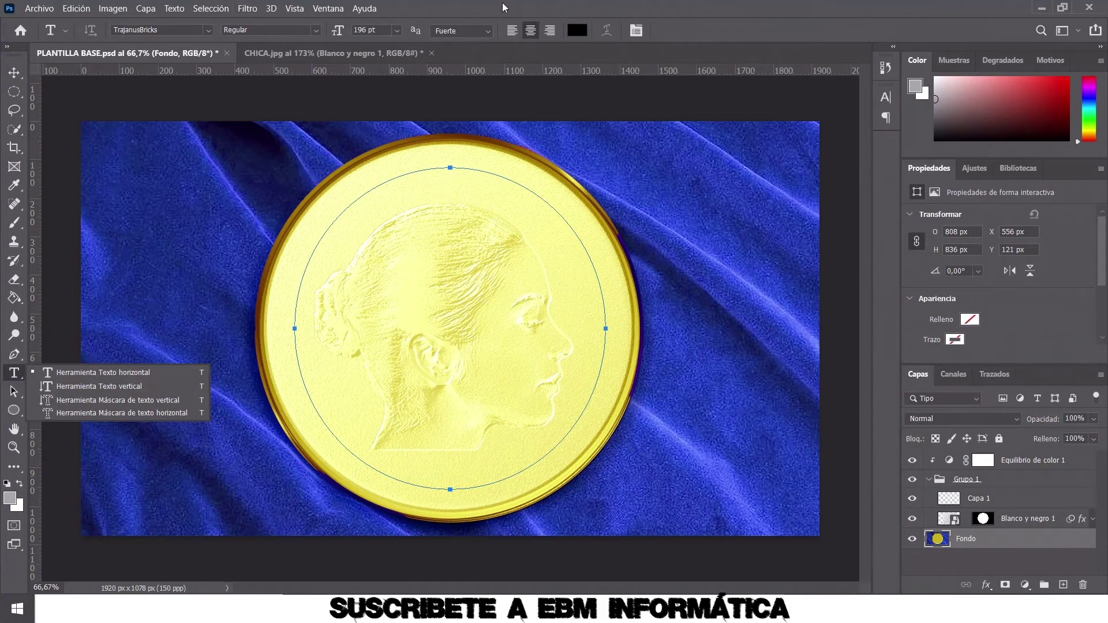
{"action": "key", "text": "Escape"}
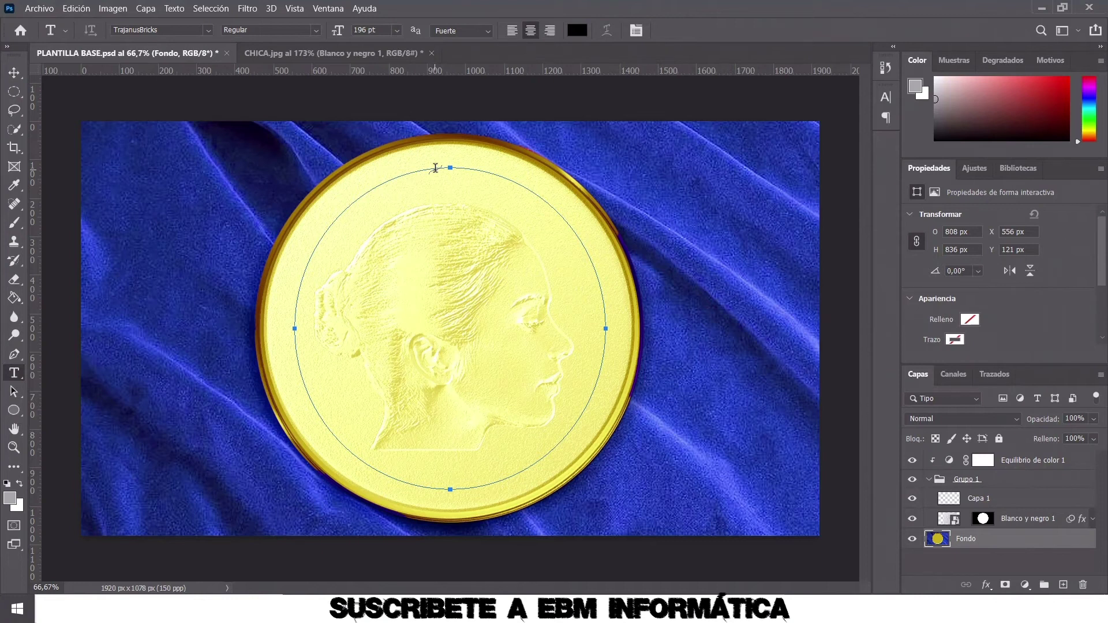
{"action": "left_click", "coordinate": [436, 168]}
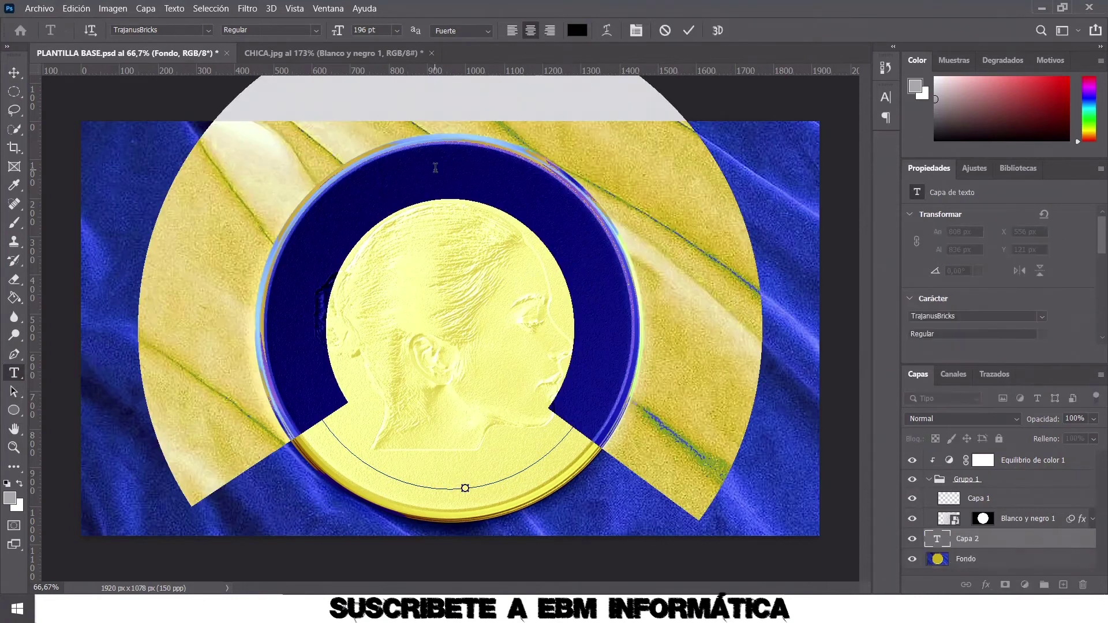
{"action": "left_click", "coordinate": [384, 31]}
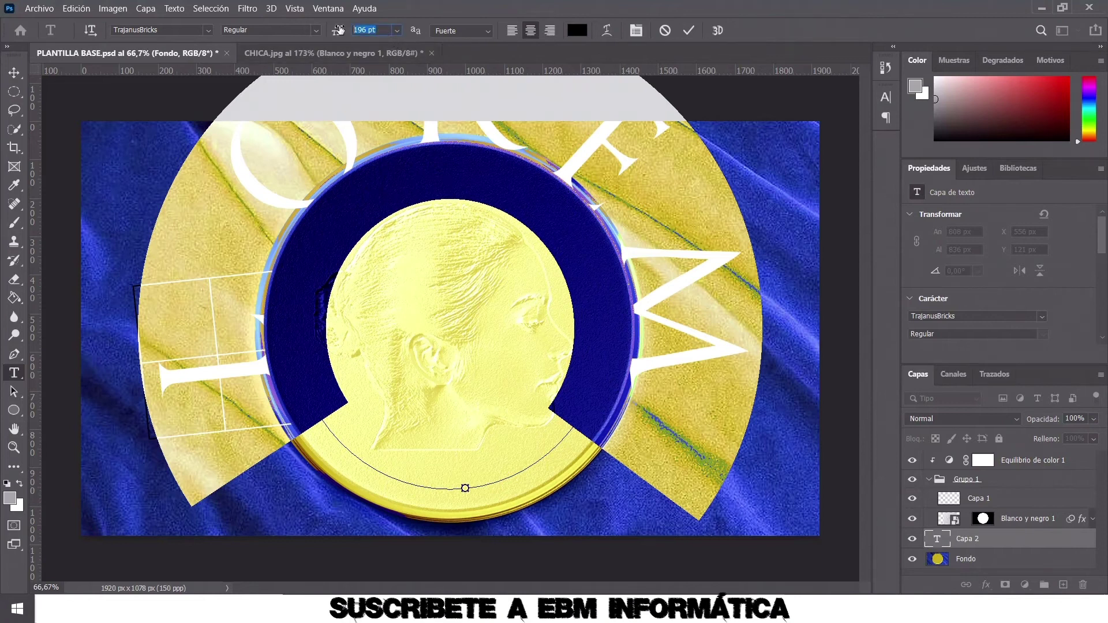
{"action": "type", "text": "25"}
{"action": "key", "text": "Return"}
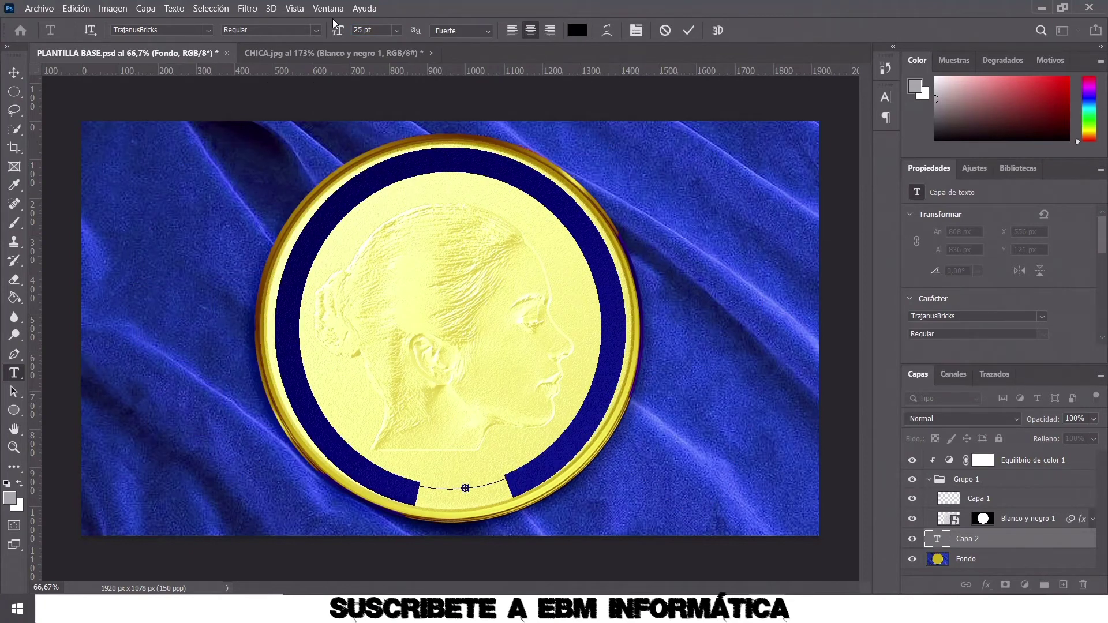
Enter EBM INFORMATICA along the path, commit it, and move its layer into Grupo 1
{"action": "key", "text": "BackSpace"}
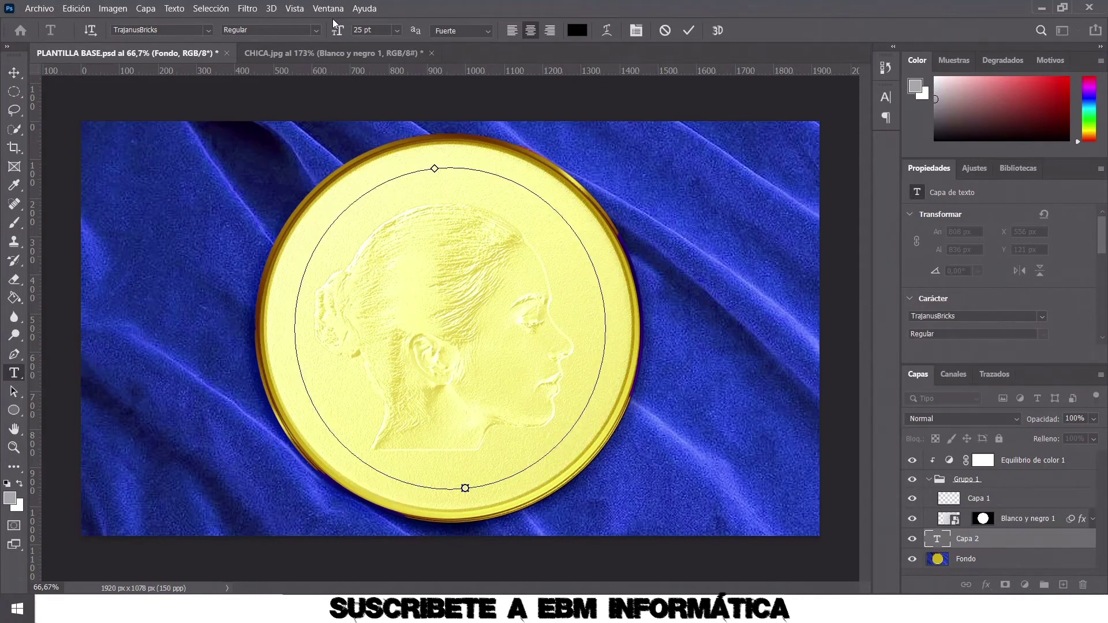
{"action": "key", "text": "BackSpace"}
{"action": "left_click", "coordinate": [688, 31]}
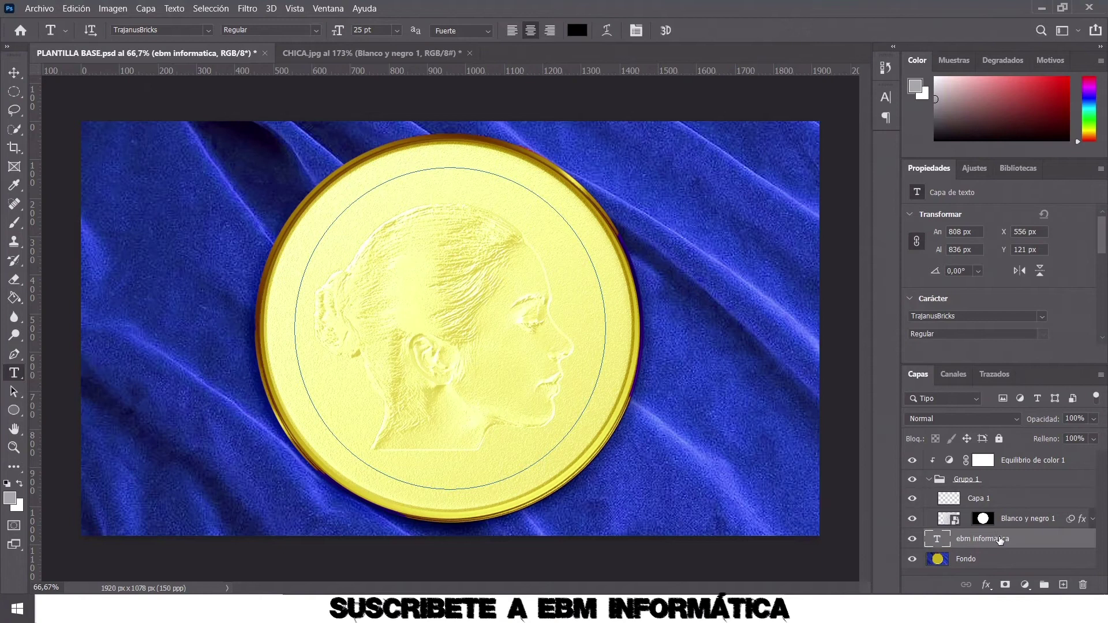
{"action": "left_click_drag", "start_coordinate": [998, 536], "coordinate": [1012, 474]}
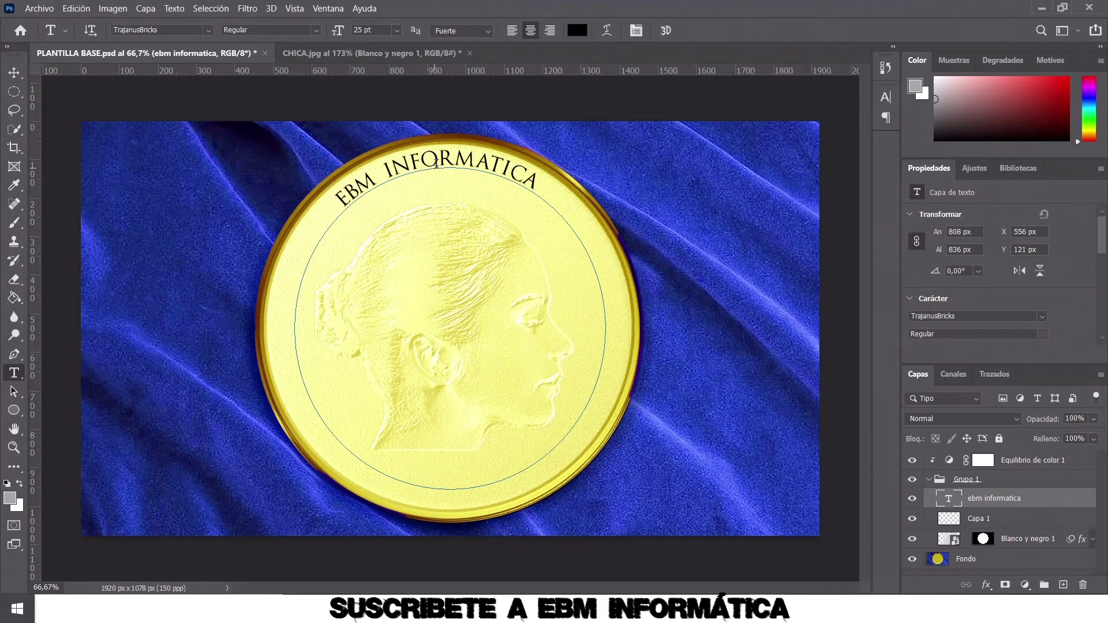
Select the curved EBM INFORMATICA text and set its Carácter tracking to 200
{"action": "mouse_move", "coordinate": [537, 181]}
{"action": "left_mouse_down"}
{"action": "mouse_move", "coordinate": [464, 163]}
{"action": "mouse_move", "coordinate": [333, 205]}
{"action": "left_mouse_up"}
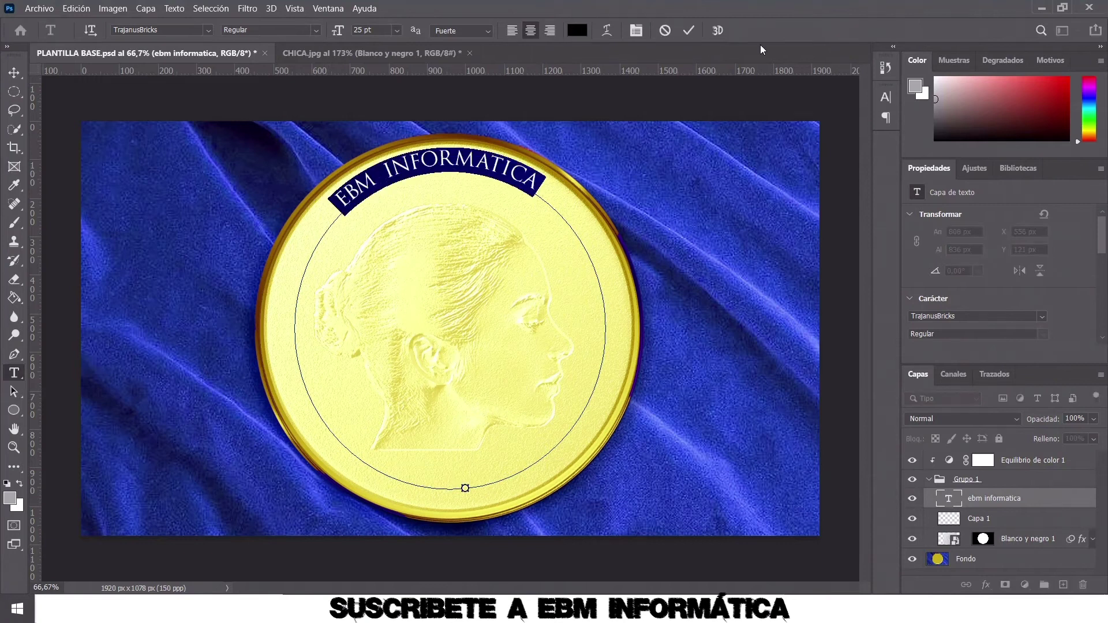
{"action": "left_click", "coordinate": [636, 30]}
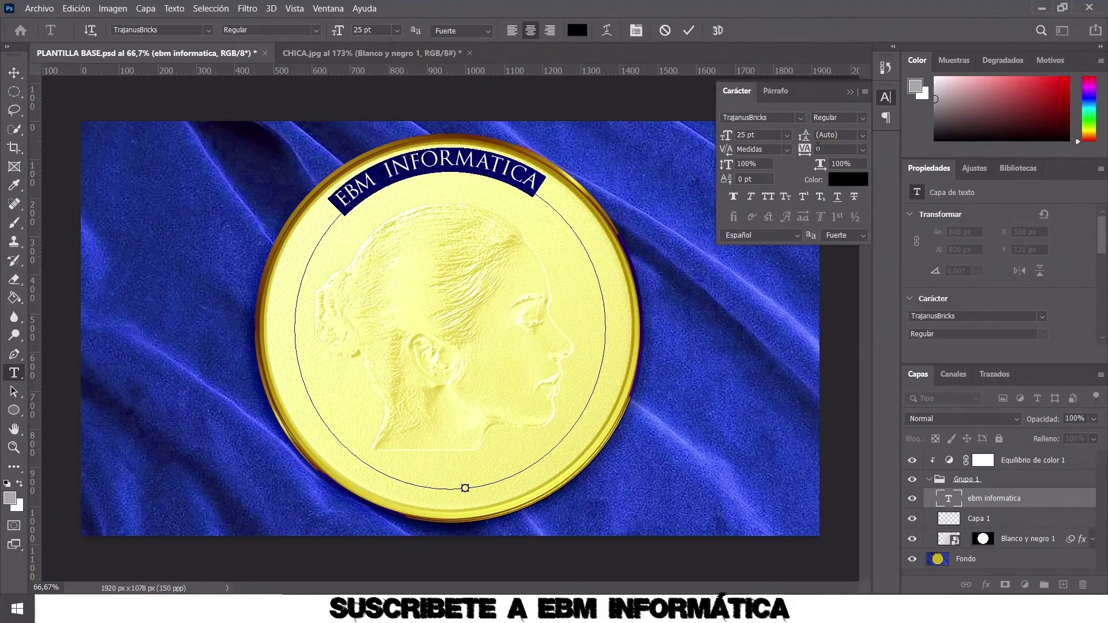
{"action": "left_click", "coordinate": [861, 151]}
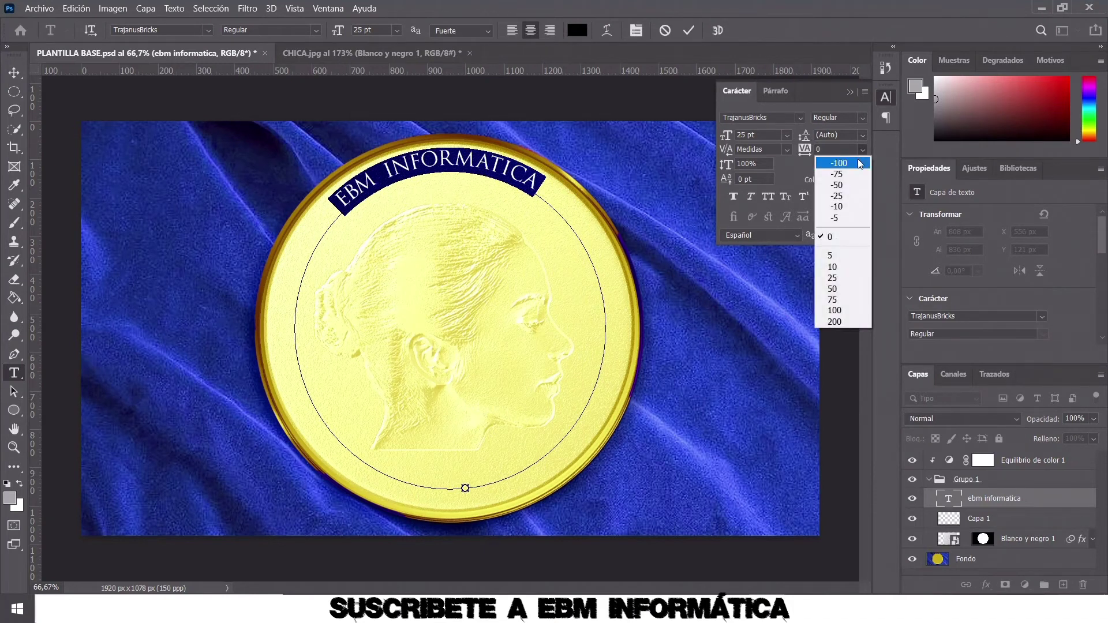
{"action": "left_click", "coordinate": [849, 185]}
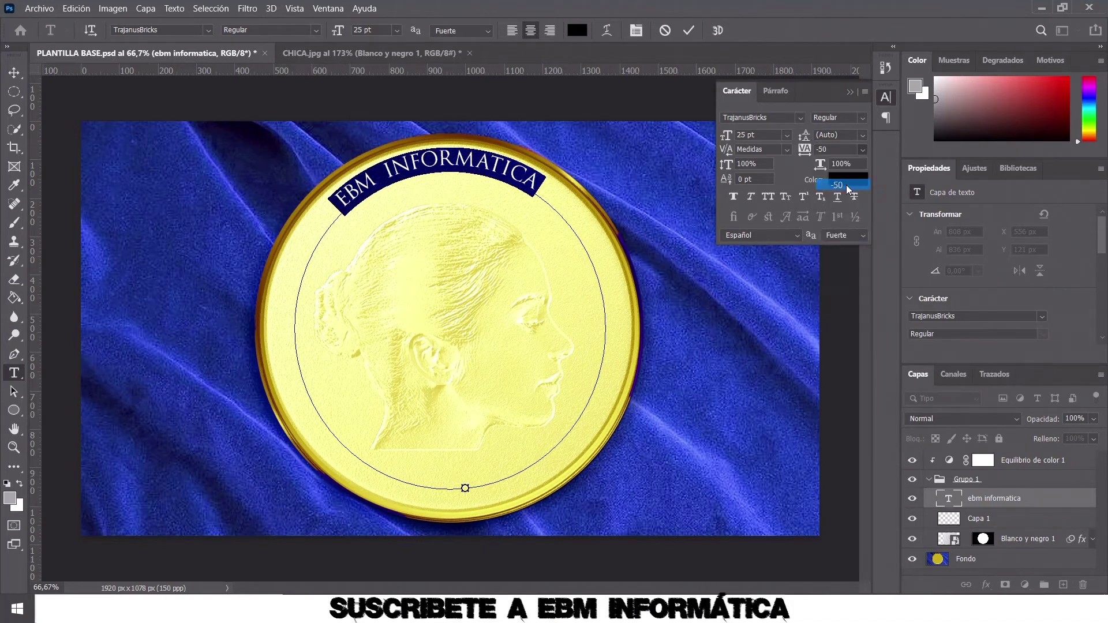
{"action": "left_click", "coordinate": [862, 150]}
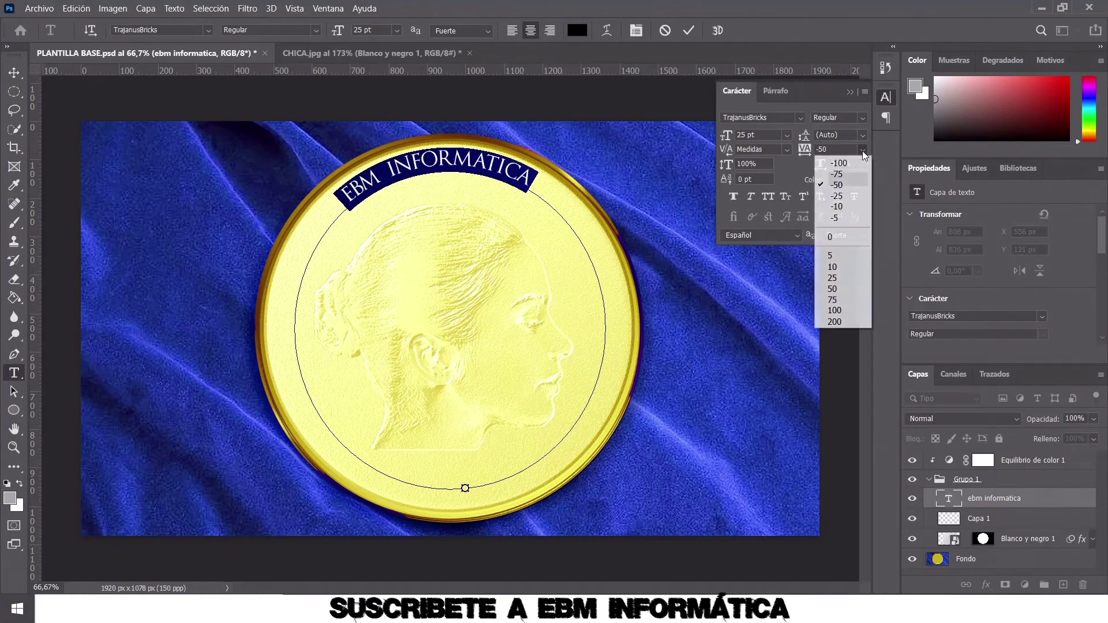
{"action": "left_click", "coordinate": [843, 300]}
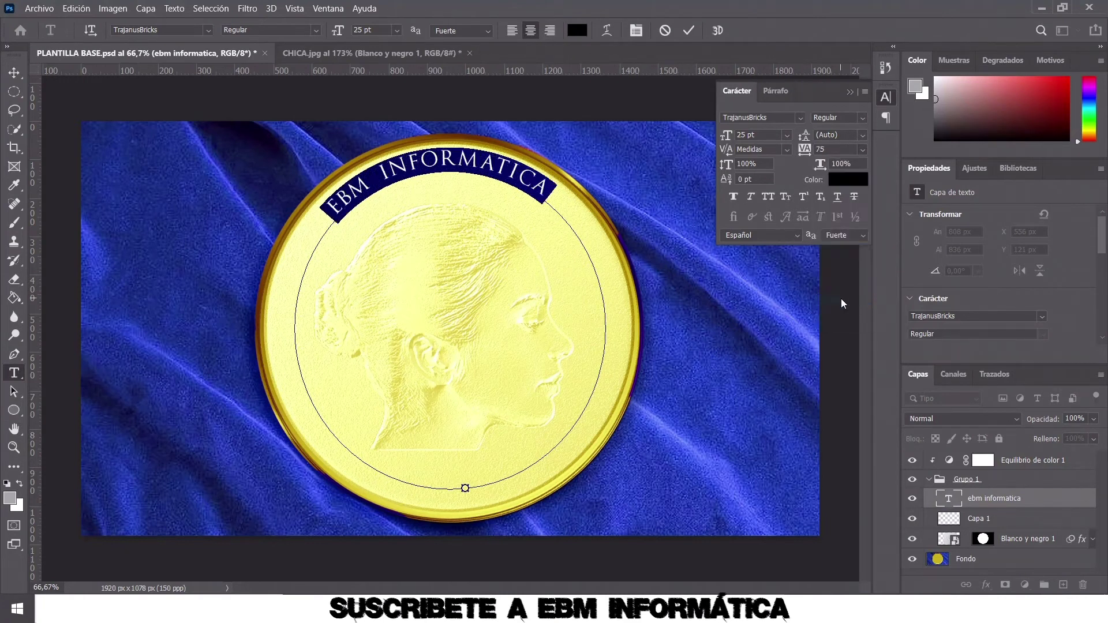
{"action": "left_click", "coordinate": [862, 152]}
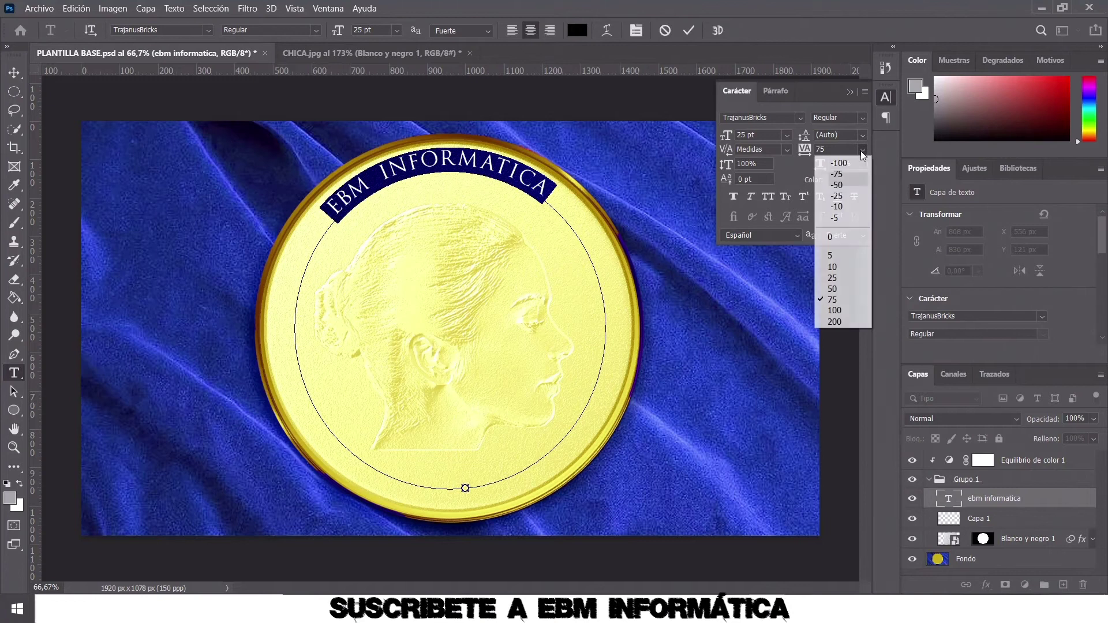
{"action": "left_click", "coordinate": [846, 322]}
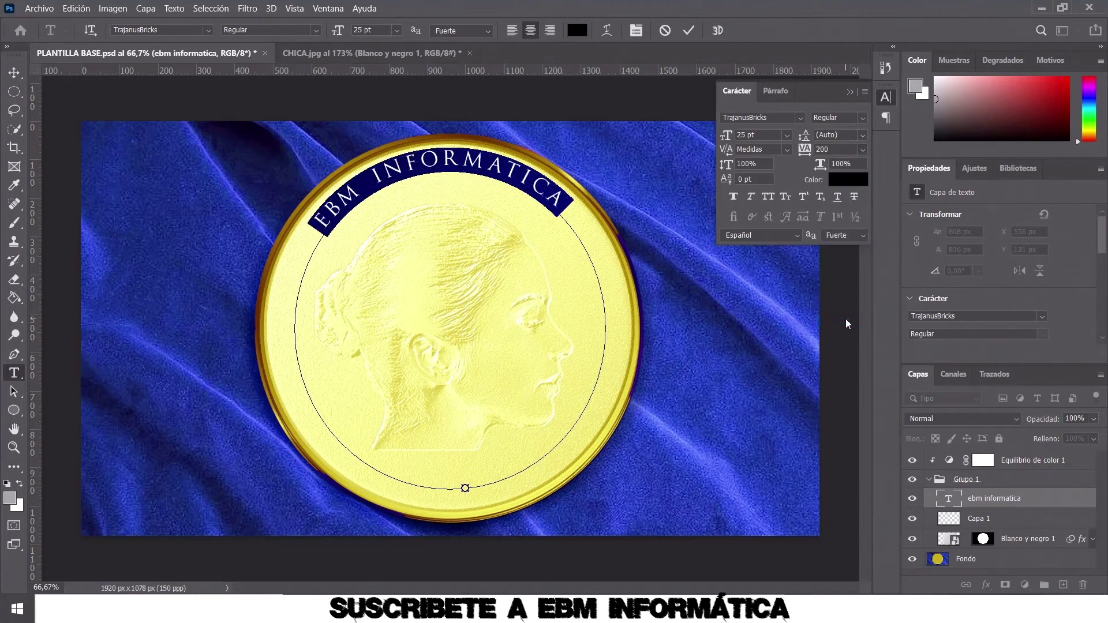
{"action": "left_click", "coordinate": [688, 31]}
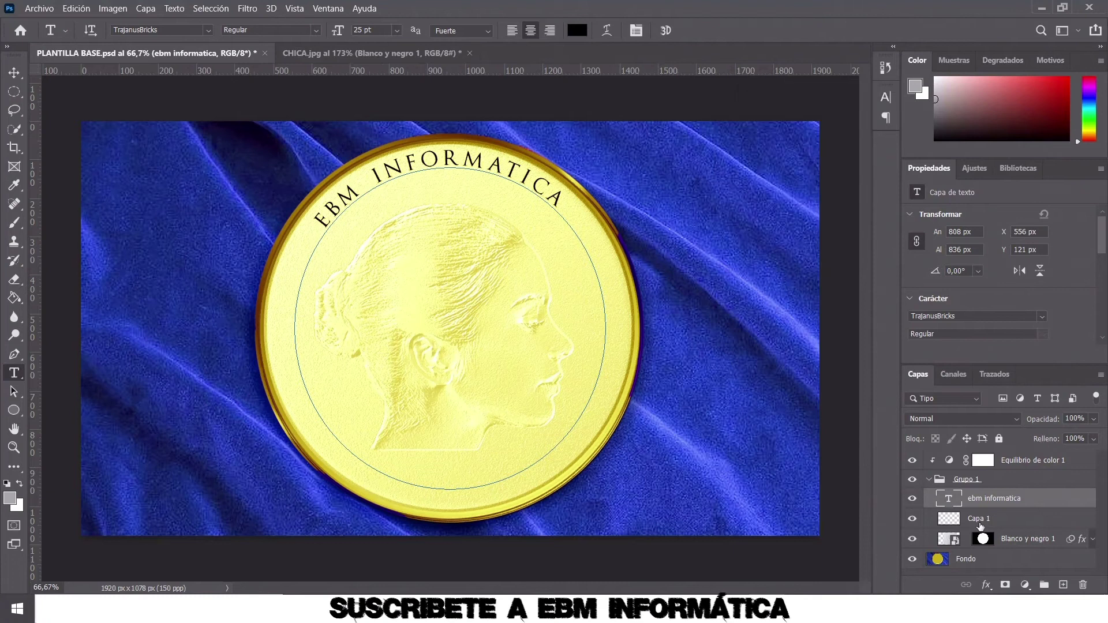
Move the text layer above Grupo 1 and set its fill to about 24%
{"action": "left_click_drag", "start_coordinate": [979, 500], "coordinate": [989, 472]}
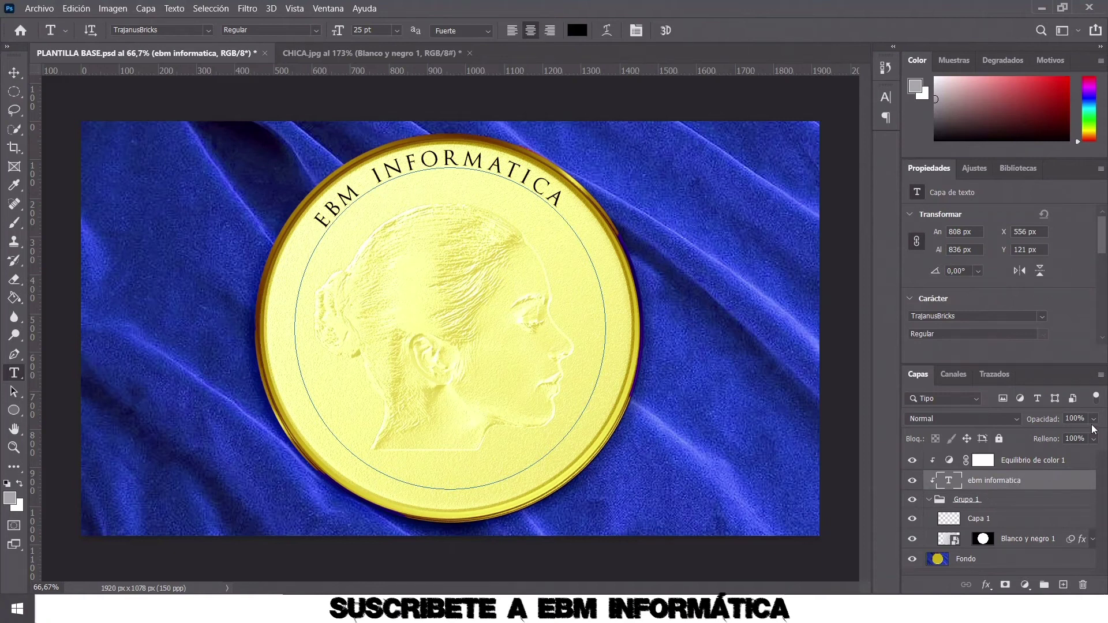
{"action": "left_click", "coordinate": [1076, 438]}
{"action": "type", "text": "0"}
{"action": "key", "text": "Return"}
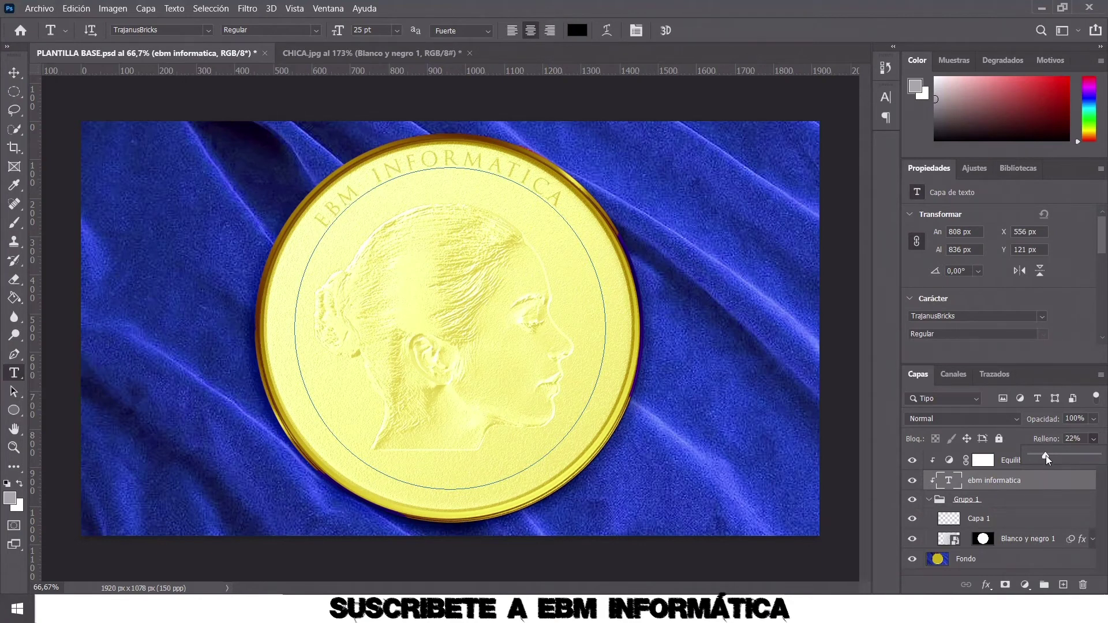
{"action": "left_click_drag", "start_coordinate": [1045, 456], "coordinate": [1047, 455]}
{"action": "left_click", "coordinate": [845, 30]}
With the Move tool, click through the layers, ending with ebm informatica selected
{"action": "left_click", "coordinate": [14, 73]}
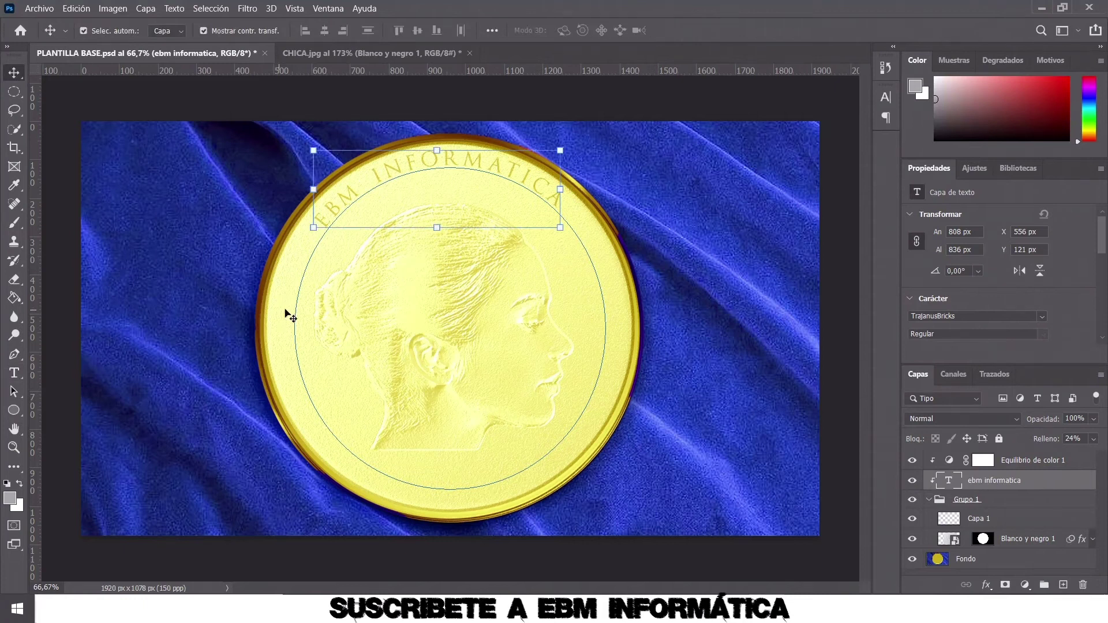
{"action": "left_click", "coordinate": [286, 311]}
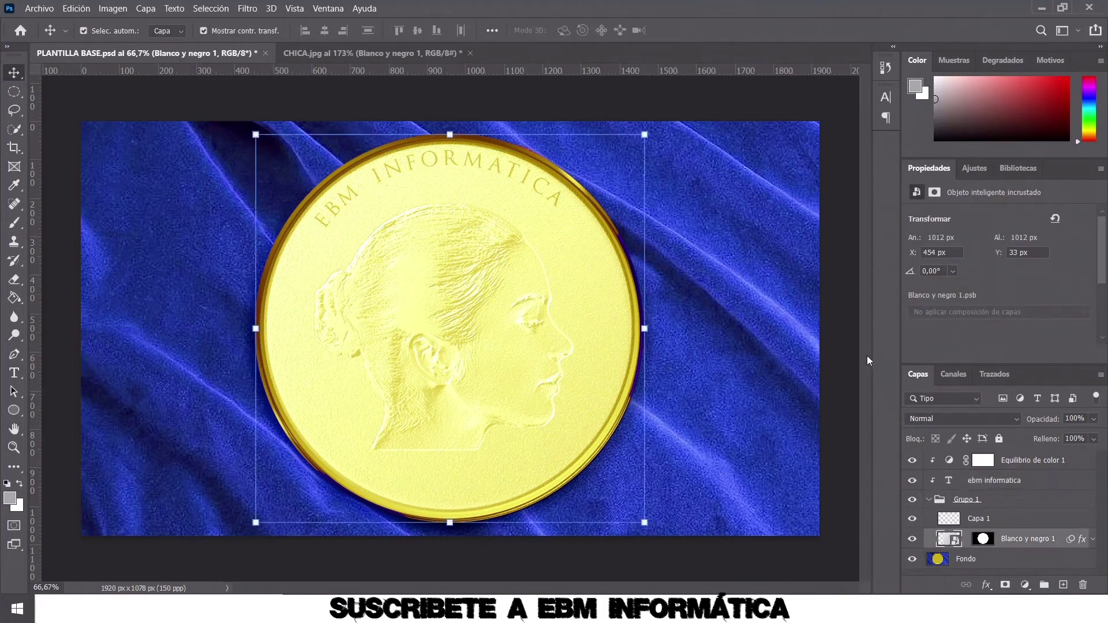
{"action": "left_click", "coordinate": [459, 254]}
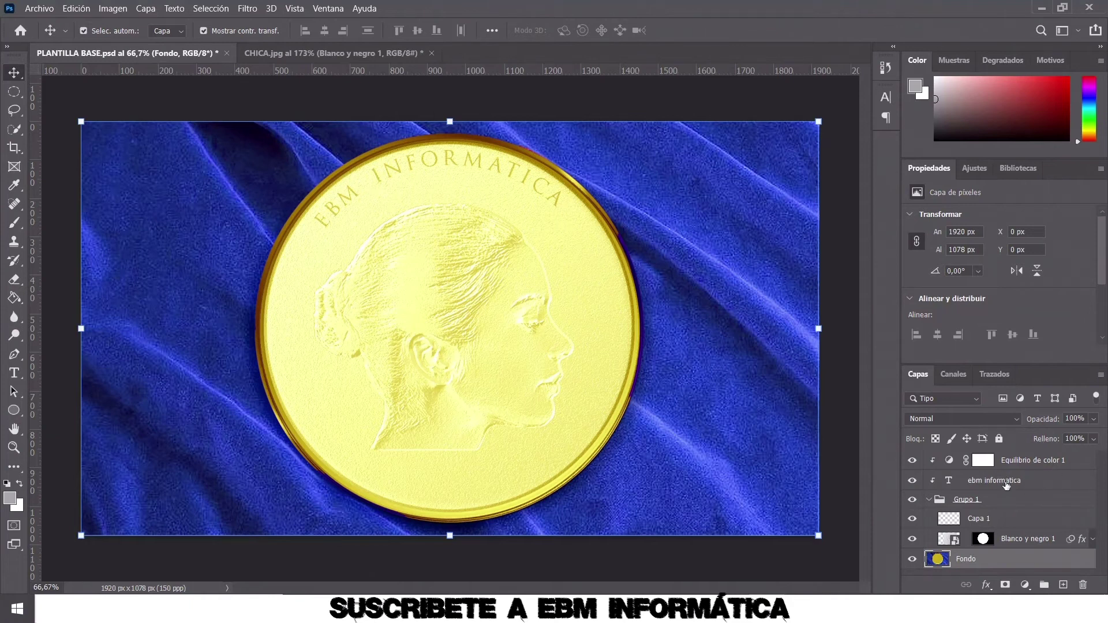
{"action": "left_click", "coordinate": [1006, 486]}
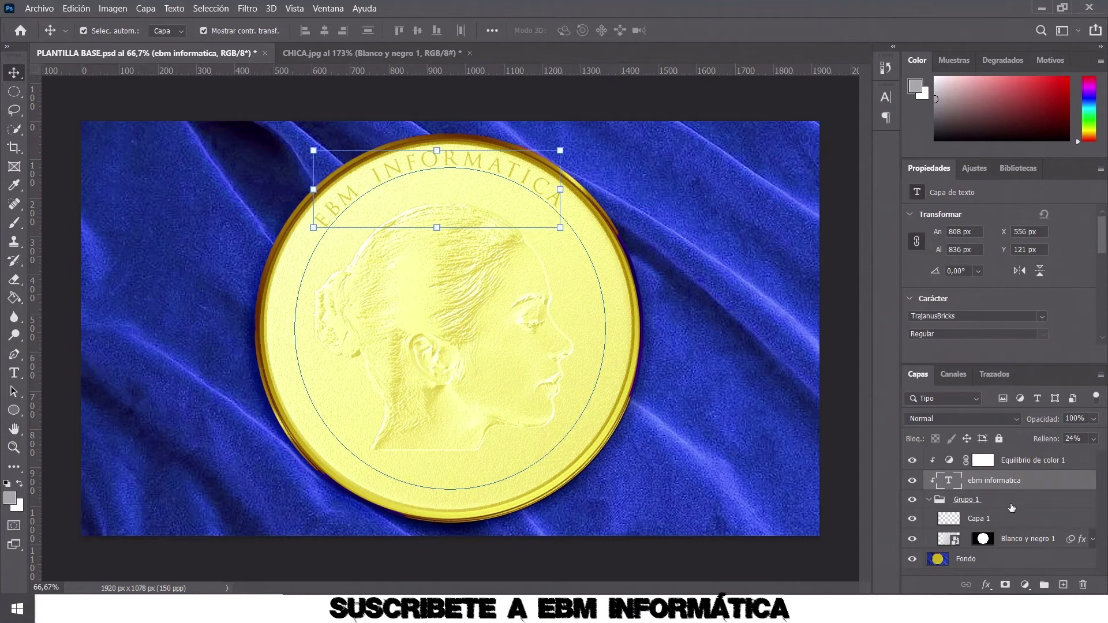
{"action": "left_click", "coordinate": [1005, 521]}
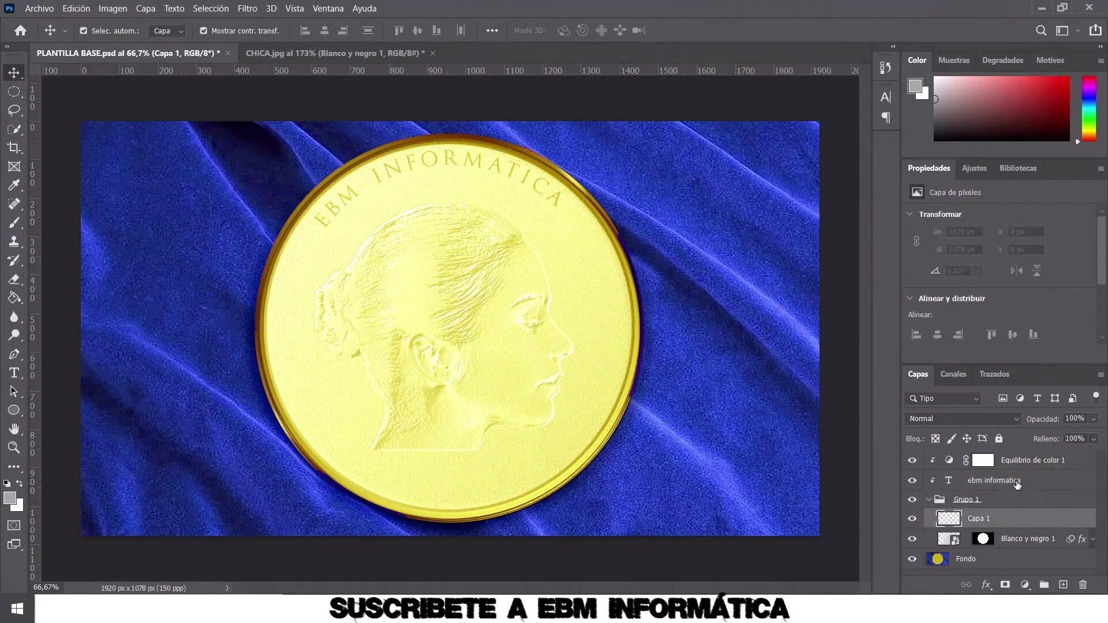
{"action": "left_click", "coordinate": [1016, 483]}
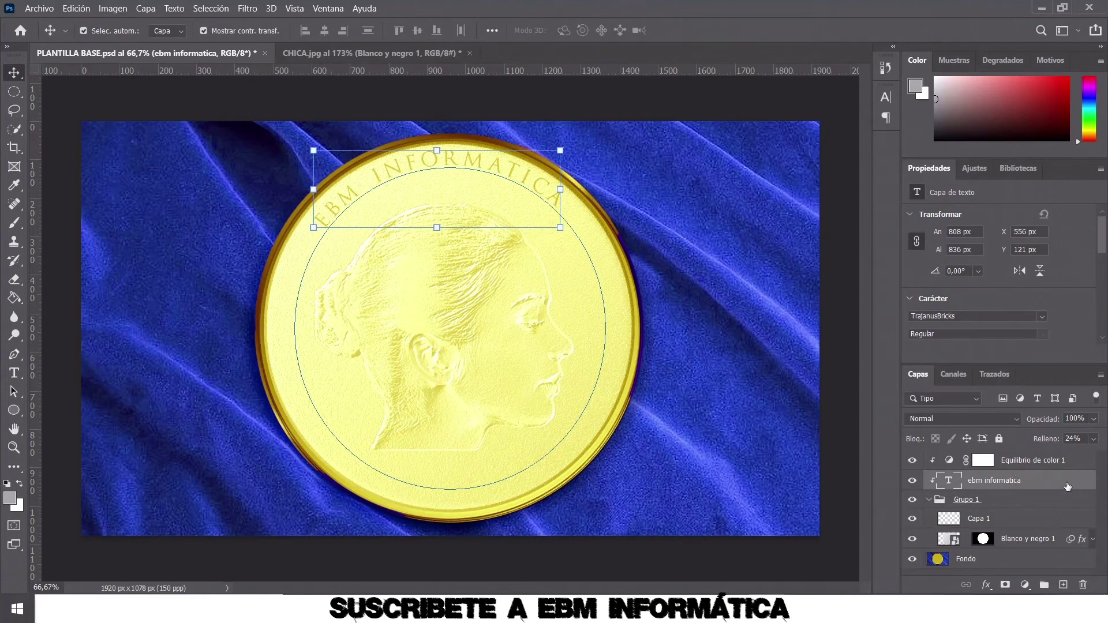
Enable Bisel y relieve on the text layer with Inglete interior style and Cincel duro technique
{"action": "double_click", "coordinate": [1068, 486]}
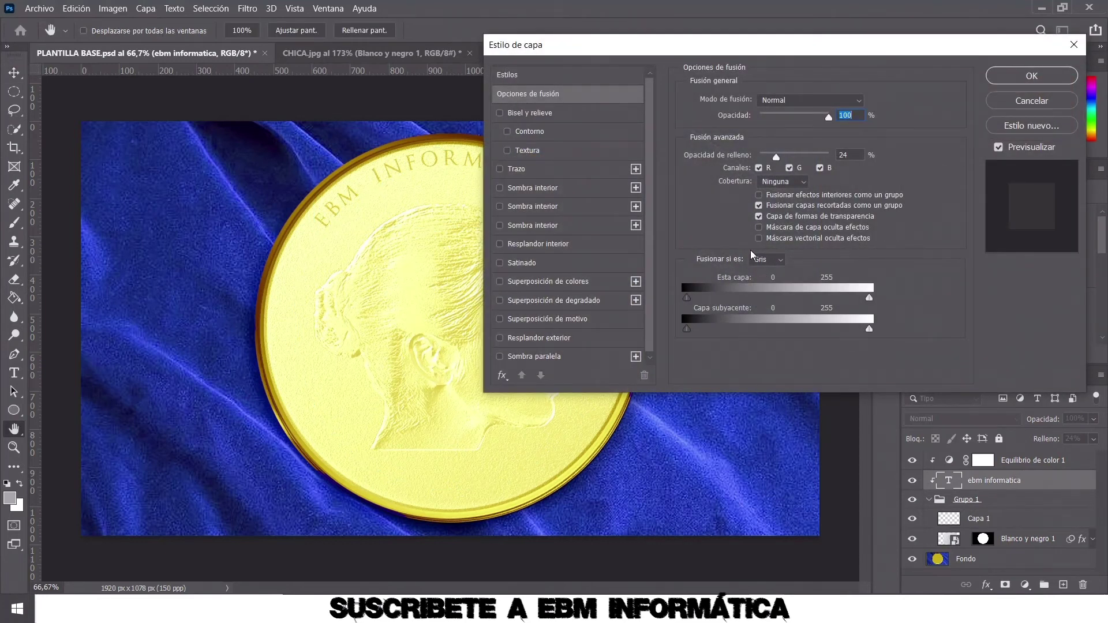
{"action": "left_click", "coordinate": [536, 115]}
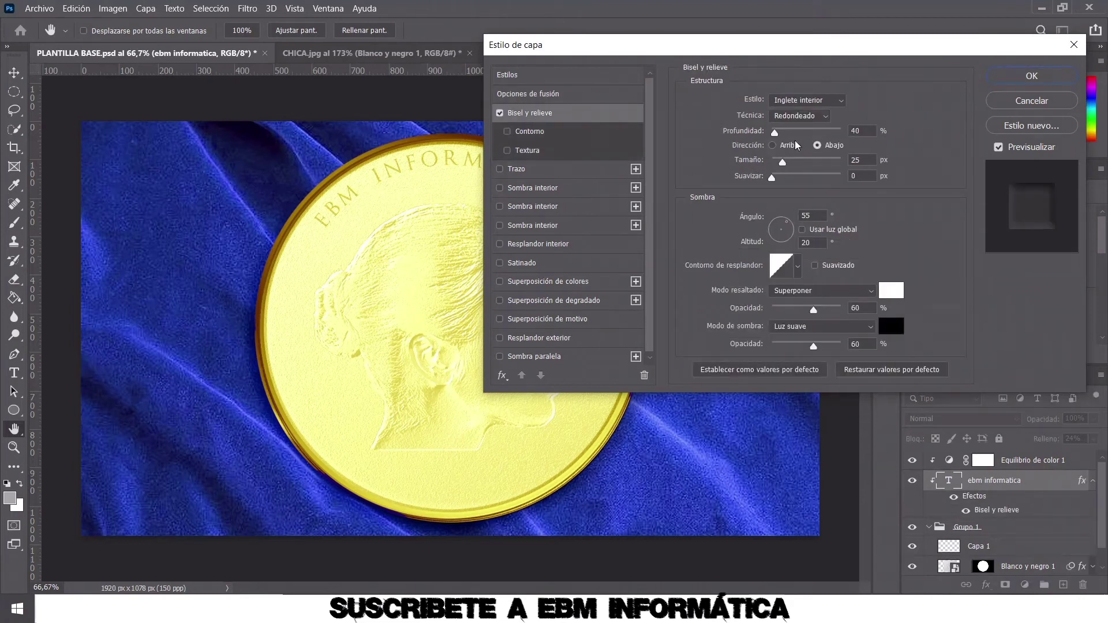
{"action": "left_click", "coordinate": [842, 100]}
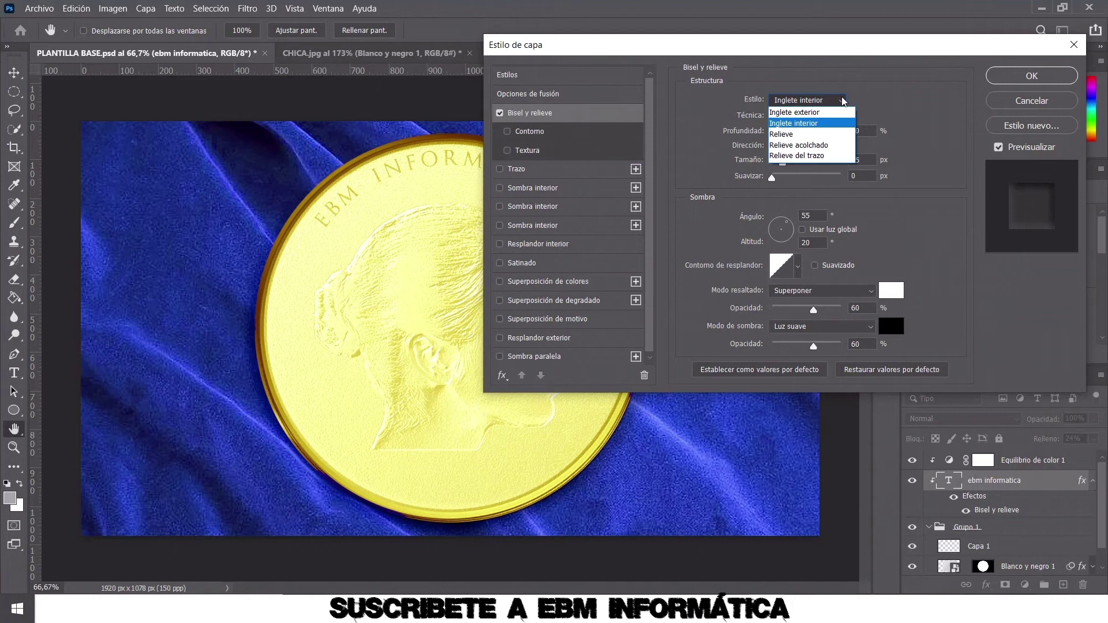
{"action": "left_click", "coordinate": [842, 100]}
{"action": "left_click", "coordinate": [842, 100]}
{"action": "left_click", "coordinate": [836, 125]}
{"action": "left_click", "coordinate": [829, 117]}
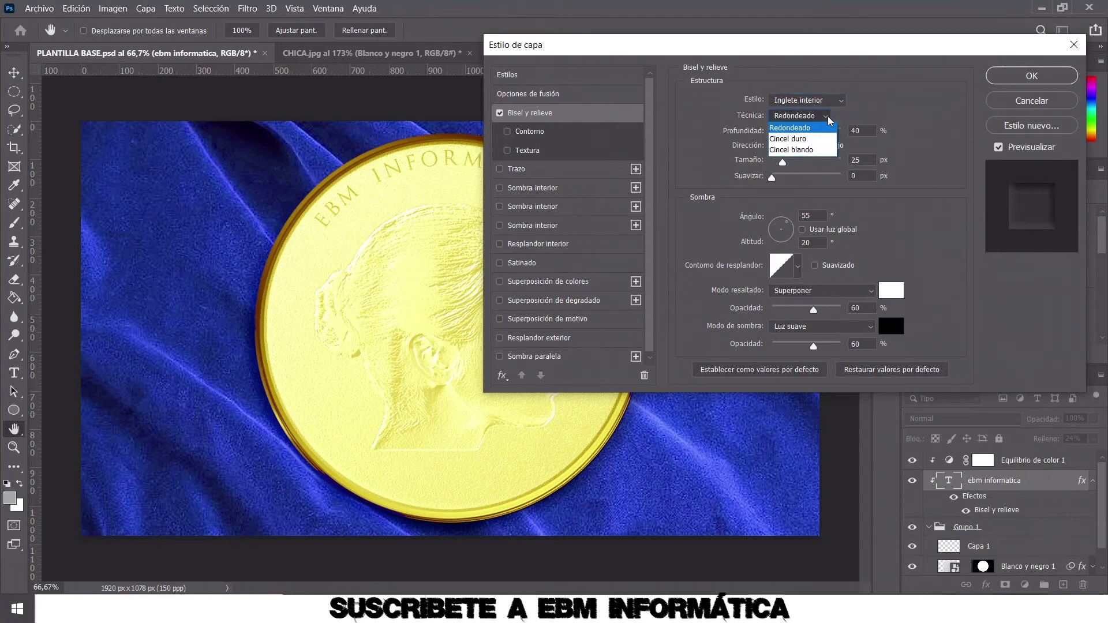
{"action": "left_click", "coordinate": [826, 139]}
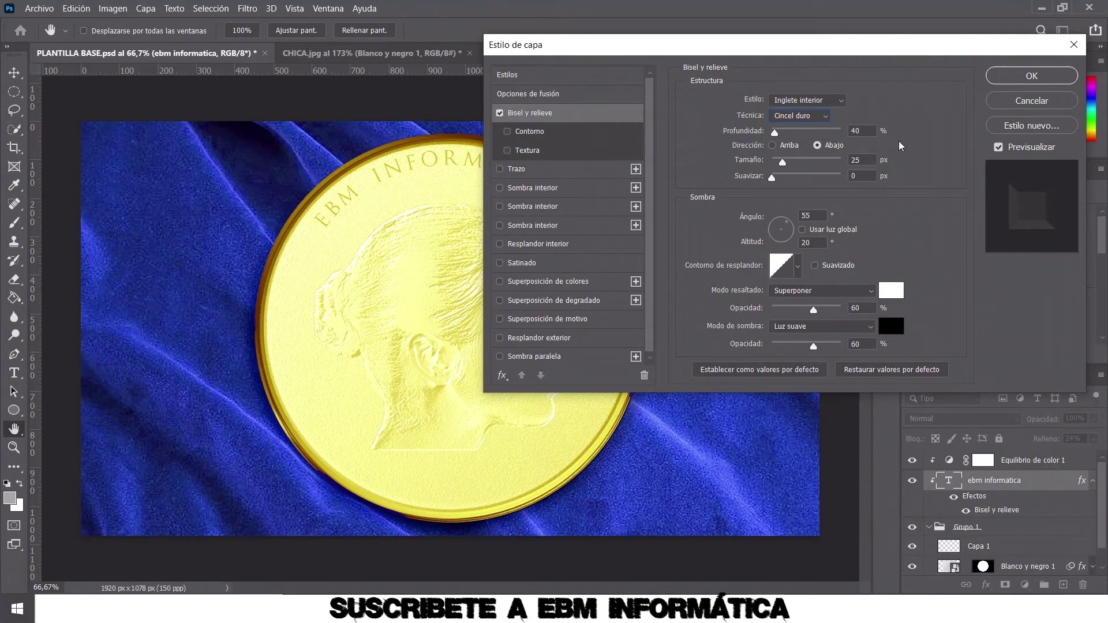
Set the bevel depth to 100%, size 10 px, angle 50° and altitude 30°
{"action": "double_click", "coordinate": [867, 130]}
{"action": "type", "text": "100"}
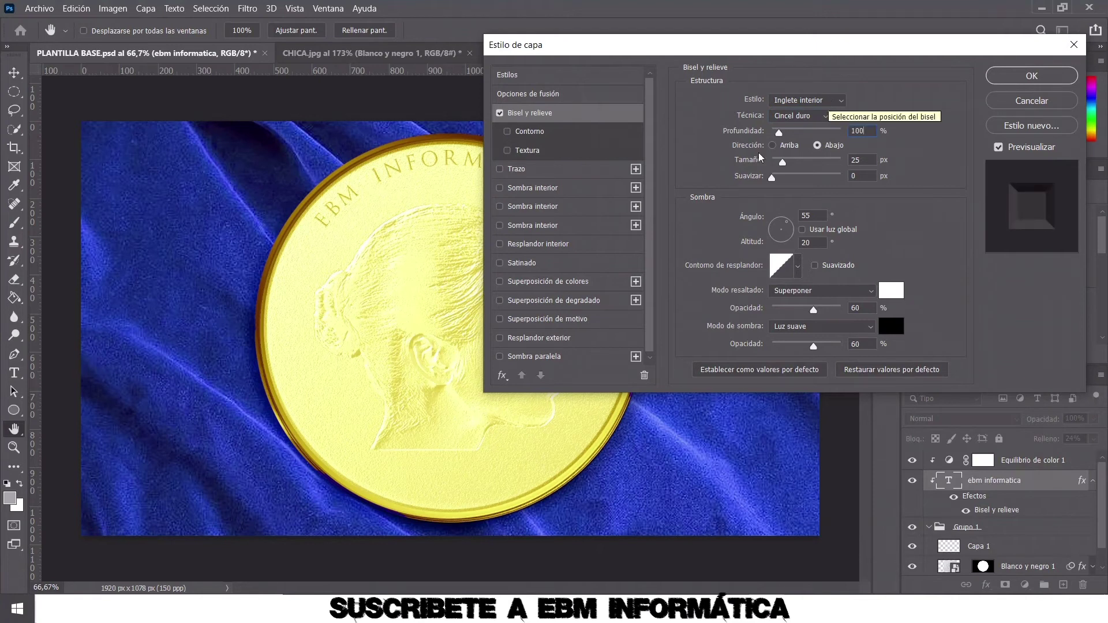
{"action": "double_click", "coordinate": [867, 158]}
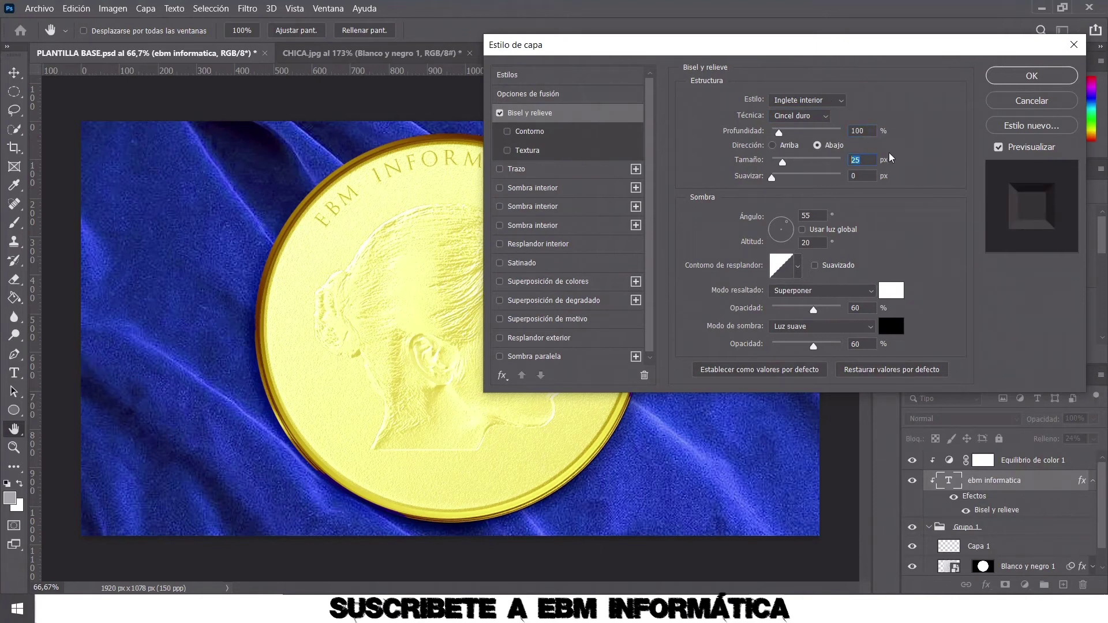
{"action": "type", "text": "10"}
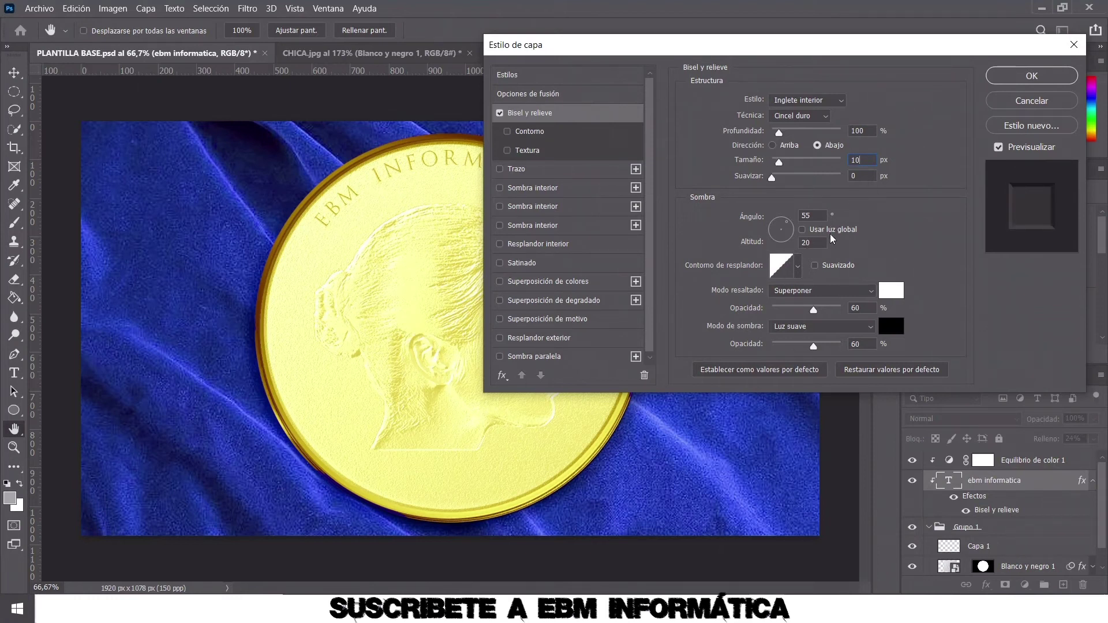
{"action": "left_click", "coordinate": [818, 217]}
{"action": "type", "text": "50"}
{"action": "key", "text": "Return"}
{"action": "type", "text": "30"}
Set the bevel highlight mode to Trama at 75% opacity
{"action": "left_click", "coordinate": [797, 268]}
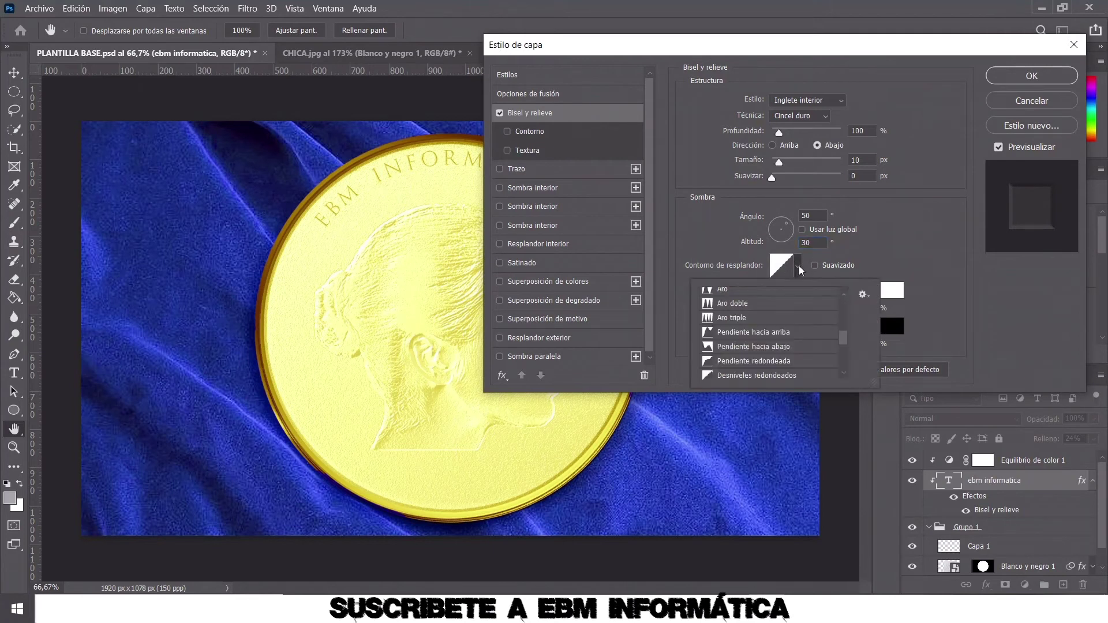
{"action": "left_click", "coordinate": [799, 270]}
{"action": "left_click", "coordinate": [799, 270]}
{"action": "left_click", "coordinate": [915, 252]}
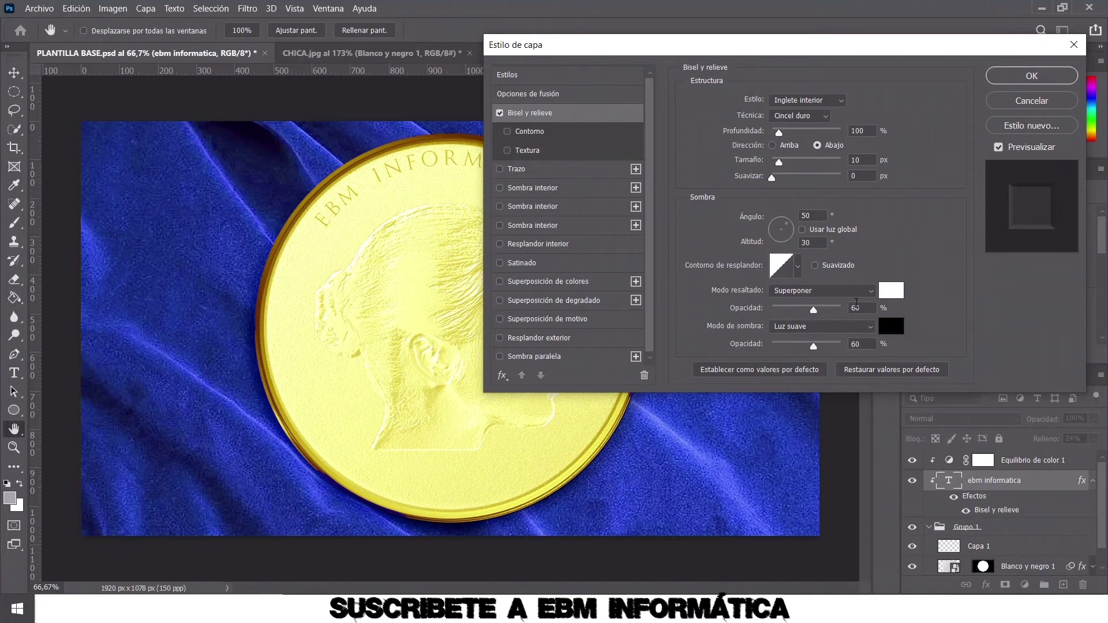
{"action": "left_click", "coordinate": [871, 291]}
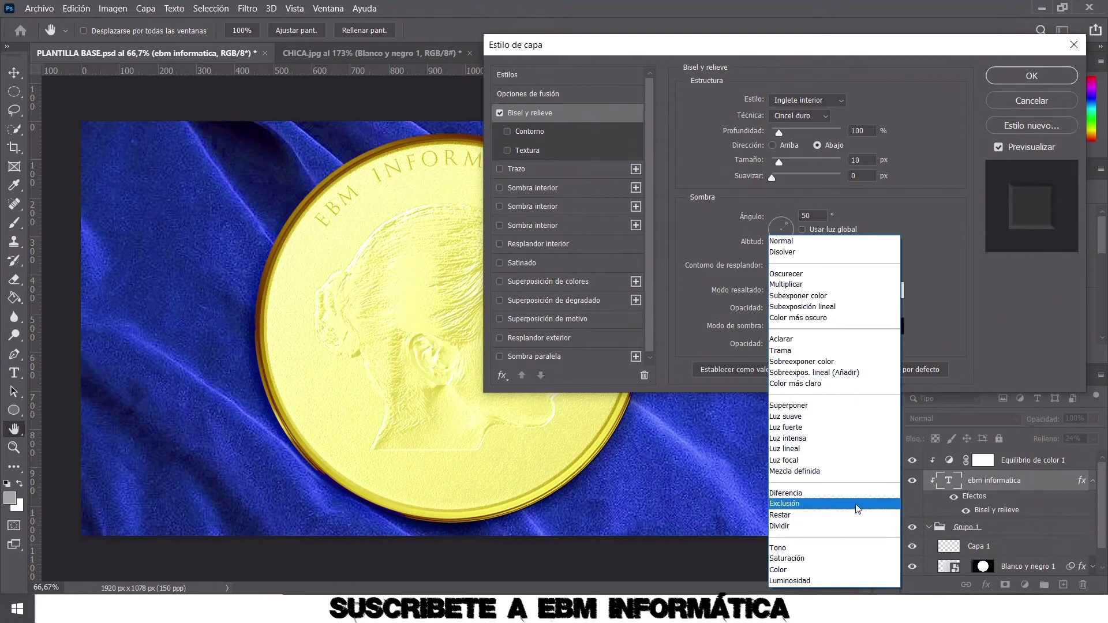
{"action": "left_click", "coordinate": [810, 351]}
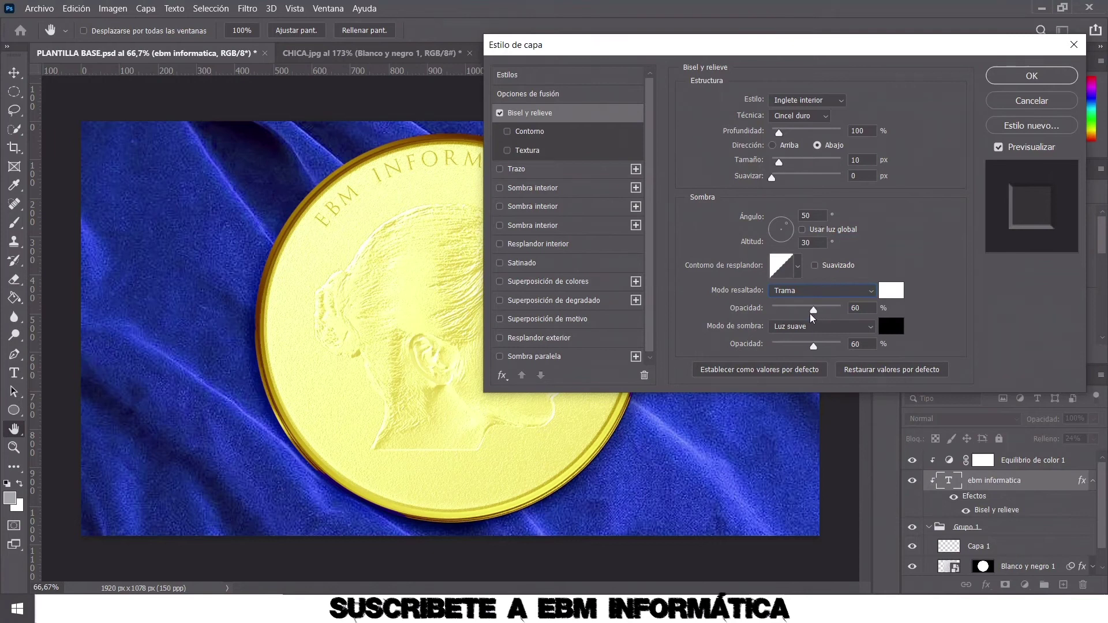
{"action": "double_click", "coordinate": [863, 310]}
{"action": "type", "text": "75"}
Set the bevel shadow mode to Multiplicar at 75% opacity
{"action": "left_click", "coordinate": [871, 330]}
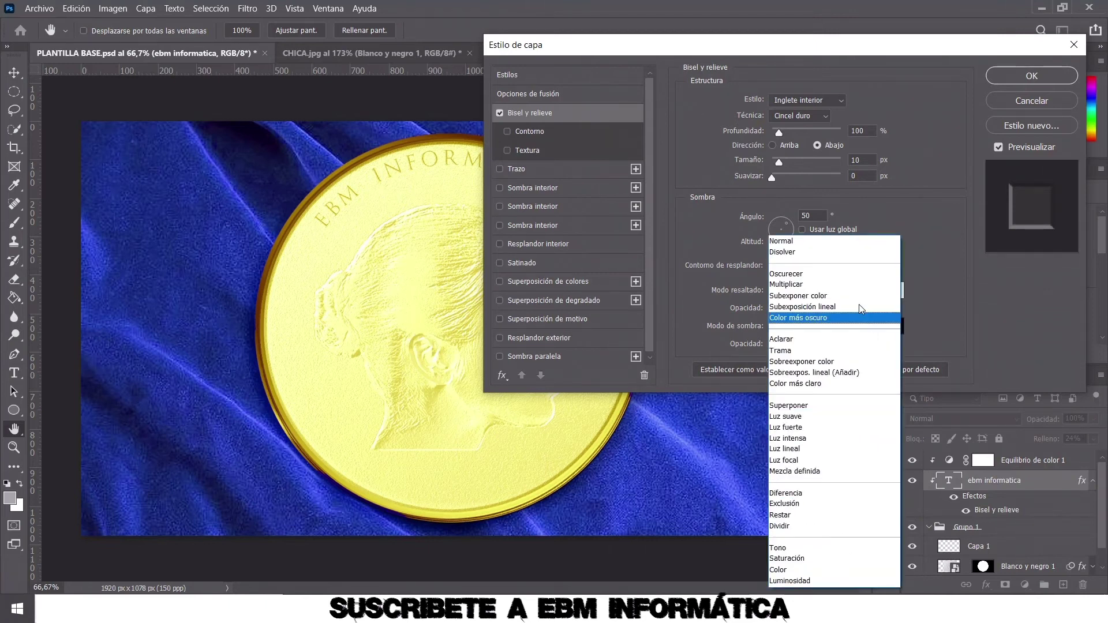
{"action": "left_click", "coordinate": [822, 283]}
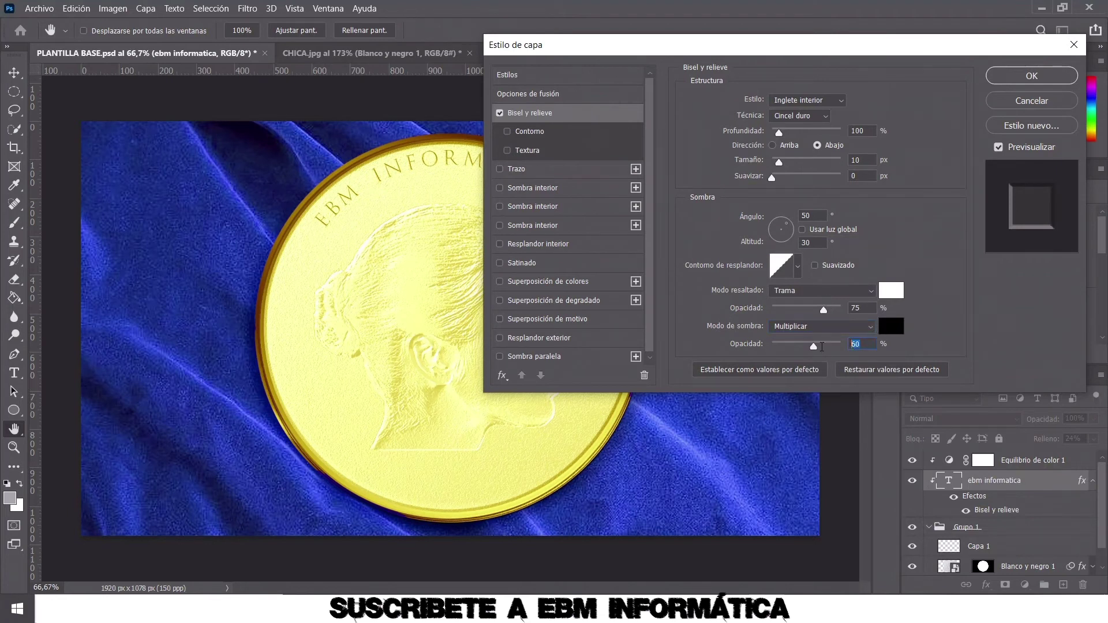
{"action": "type", "text": "75"}
Add a Sombra paralela: 40% opacity, -140° angle, 4 px distance, zero spread and size
{"action": "left_click", "coordinate": [518, 357]}
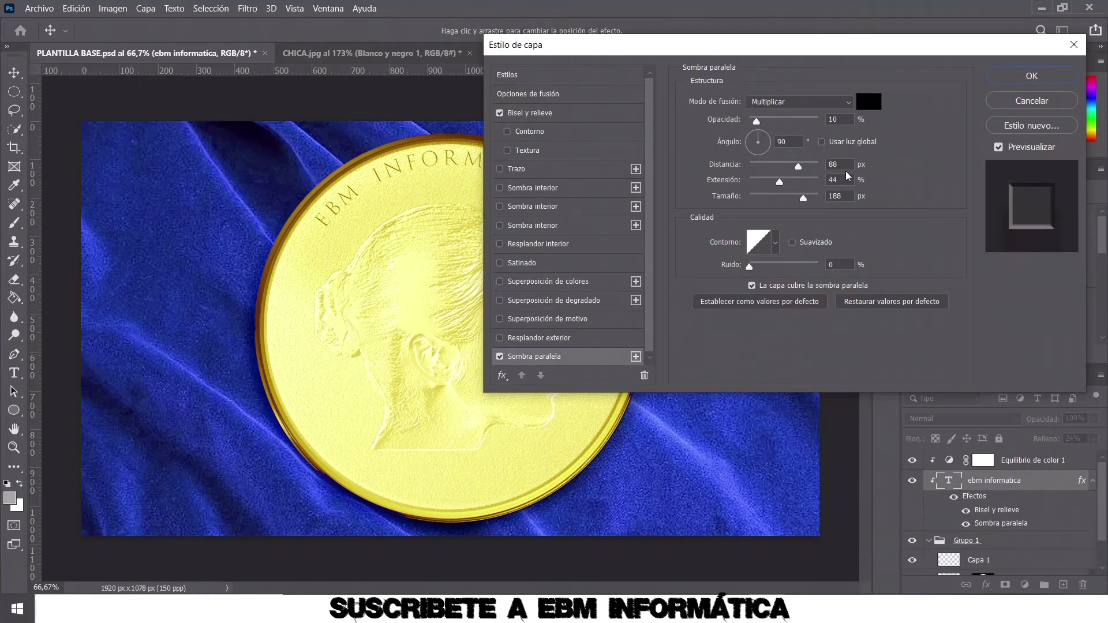
{"action": "left_click_drag", "start_coordinate": [838, 120], "coordinate": [822, 117]}
{"action": "type", "text": "40"}
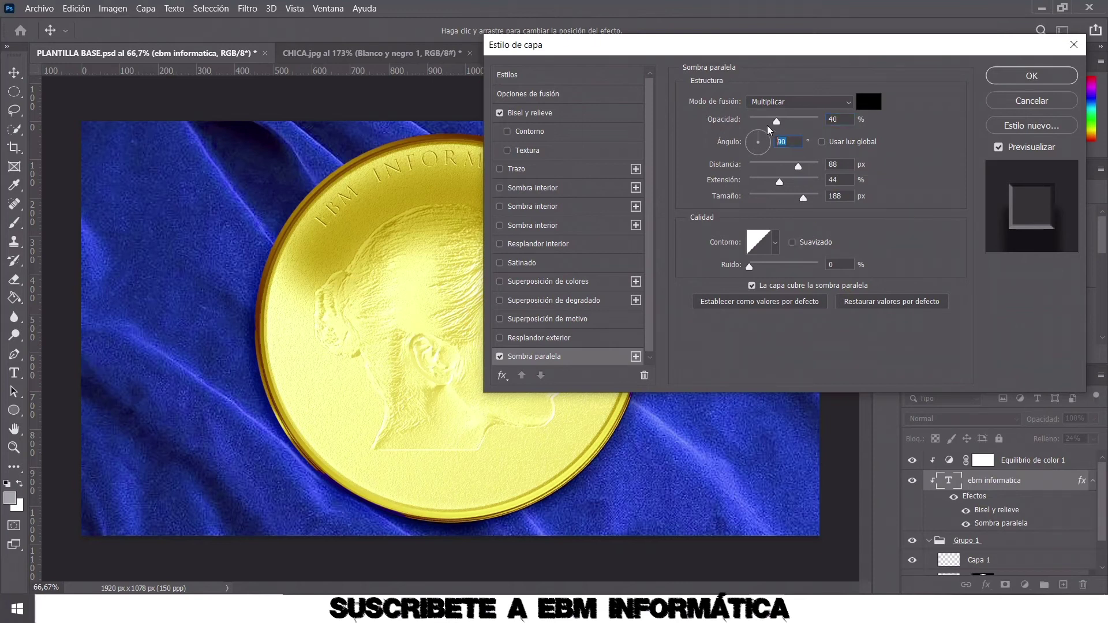
{"action": "key", "text": "Tab"}
{"action": "type", "text": "-140"}
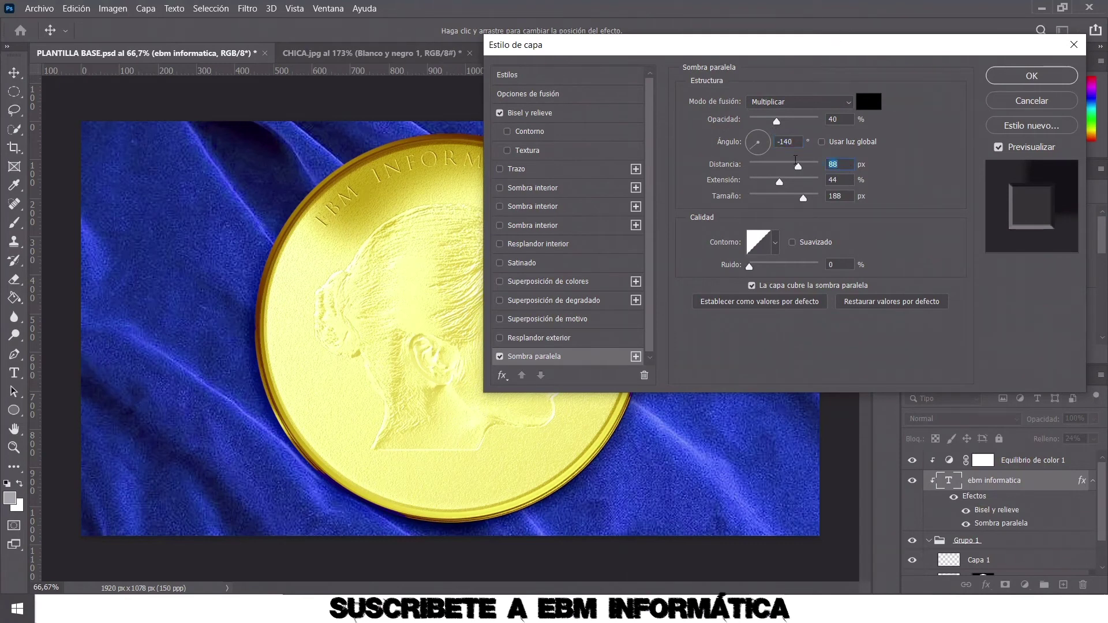
{"action": "type", "text": "4"}
{"action": "left_click", "coordinate": [840, 179]}
{"action": "type", "text": "0"}
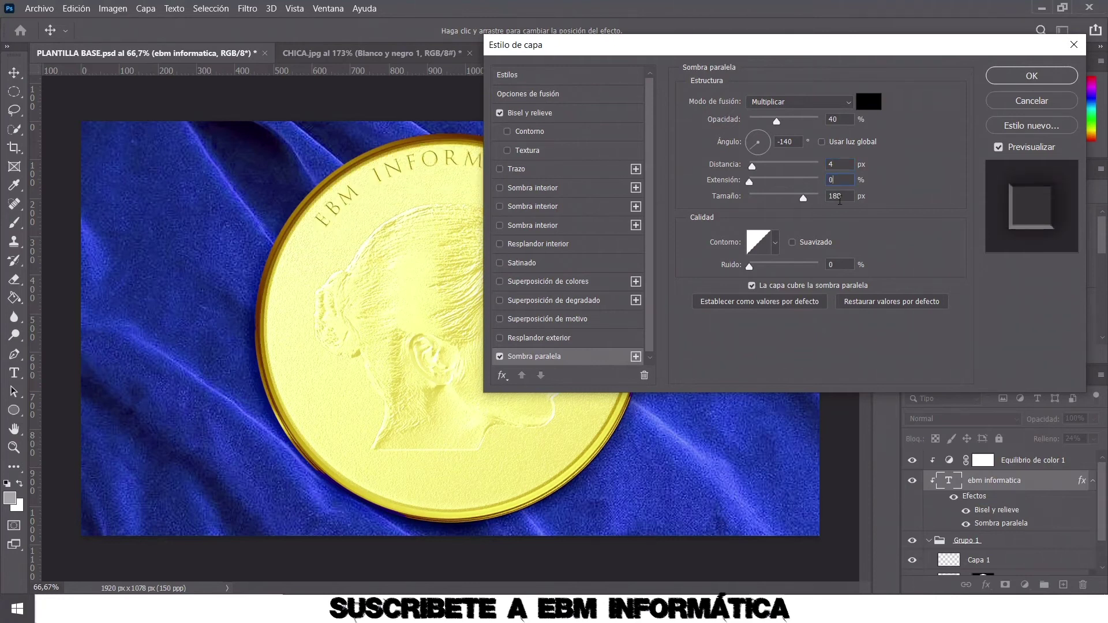
{"action": "left_click", "coordinate": [845, 196]}
{"action": "type", "text": "0"}
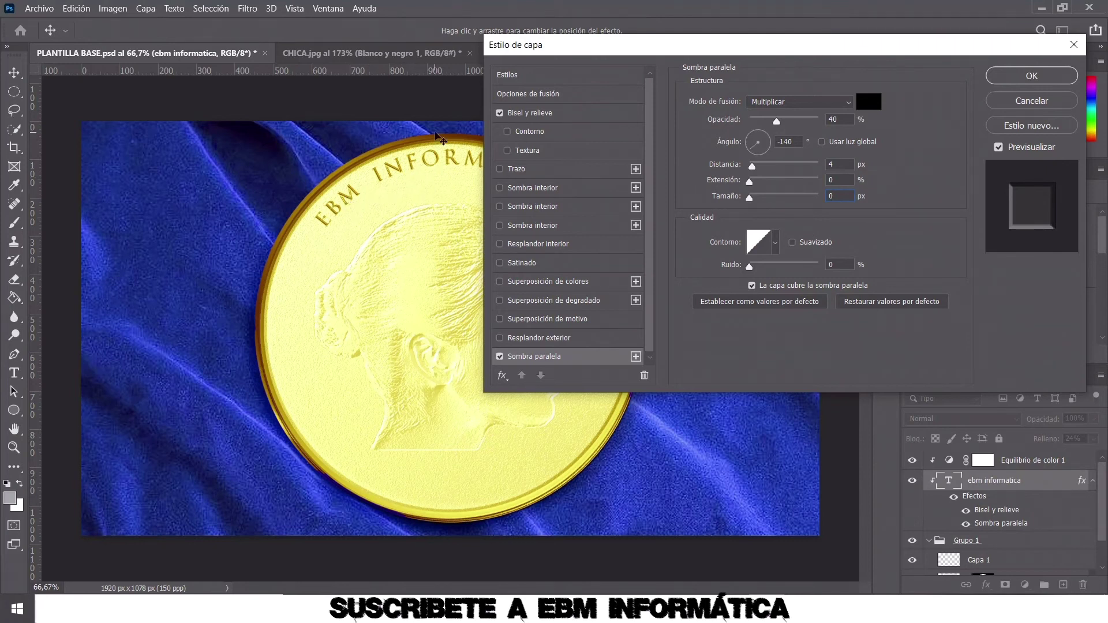
{"action": "left_click", "coordinate": [1031, 75]}
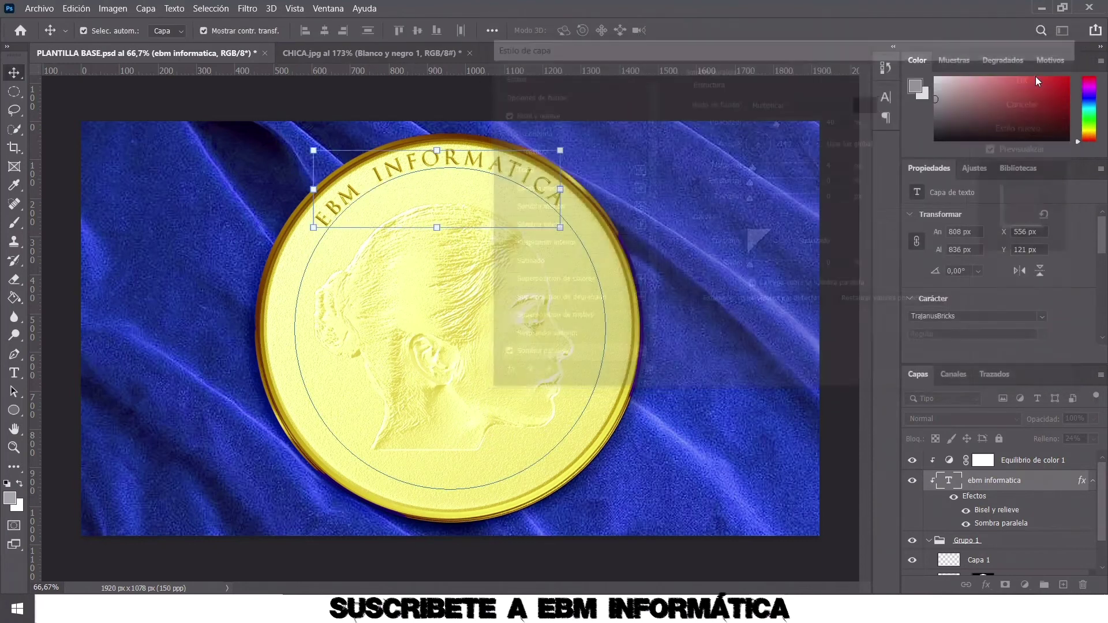
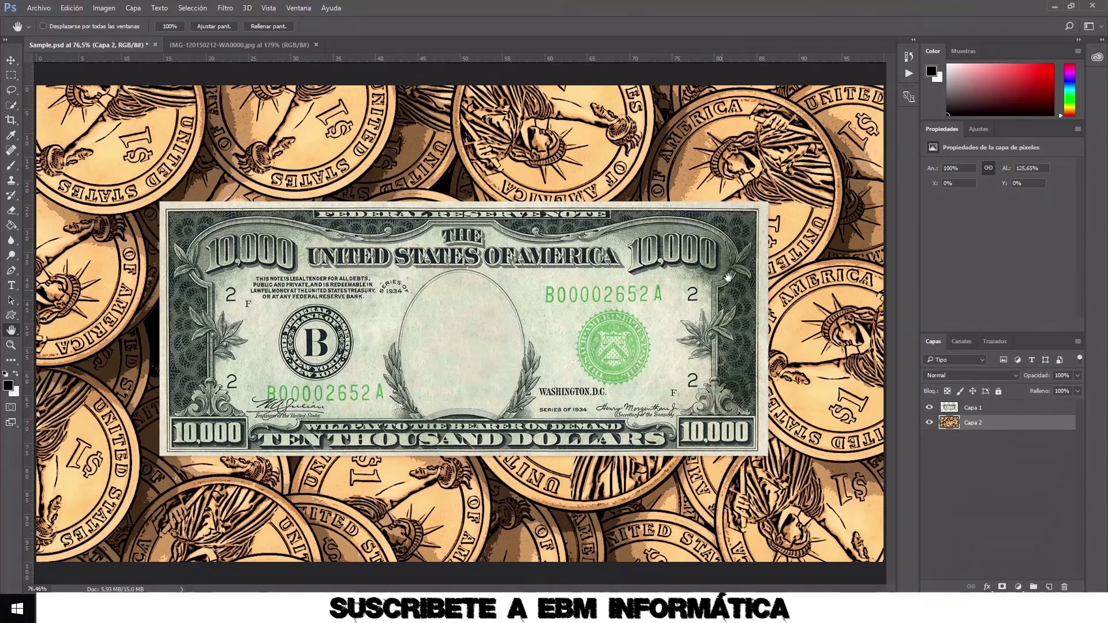
Check the coin layer, move to the hat photo and apply Color automático
{"action": "left_click", "coordinate": [929, 422]}
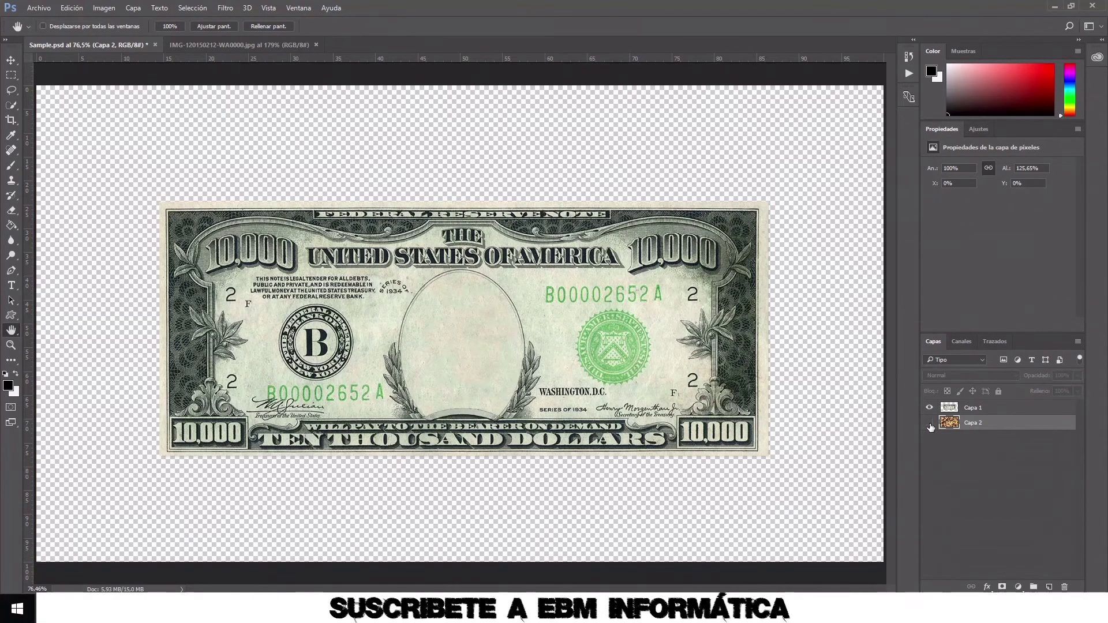
{"action": "left_click", "coordinate": [929, 423]}
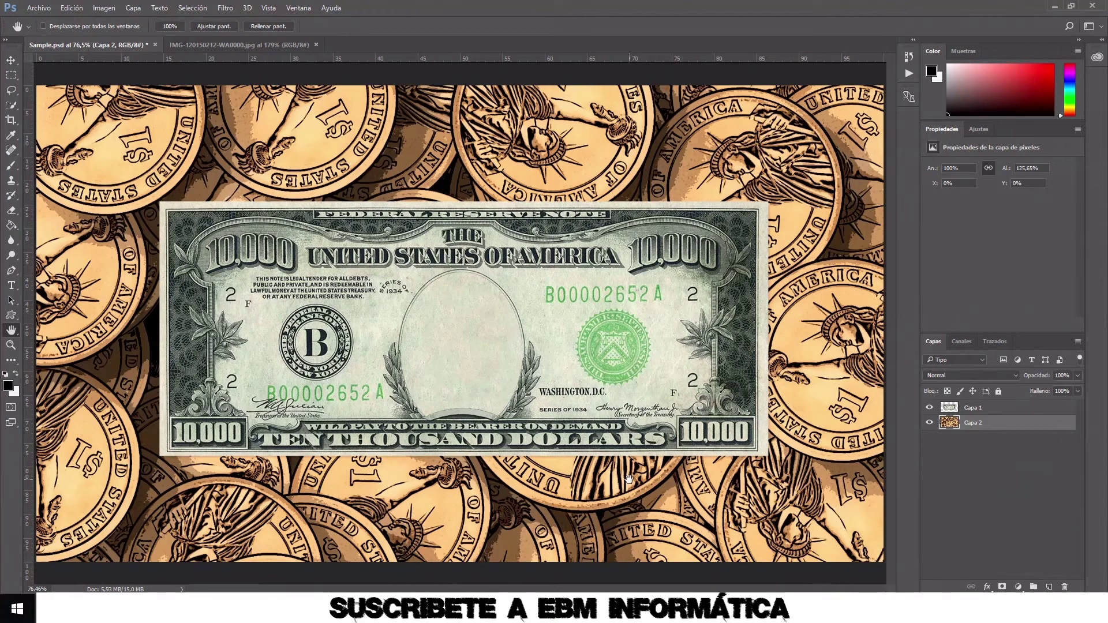
{"action": "left_click", "coordinate": [248, 46]}
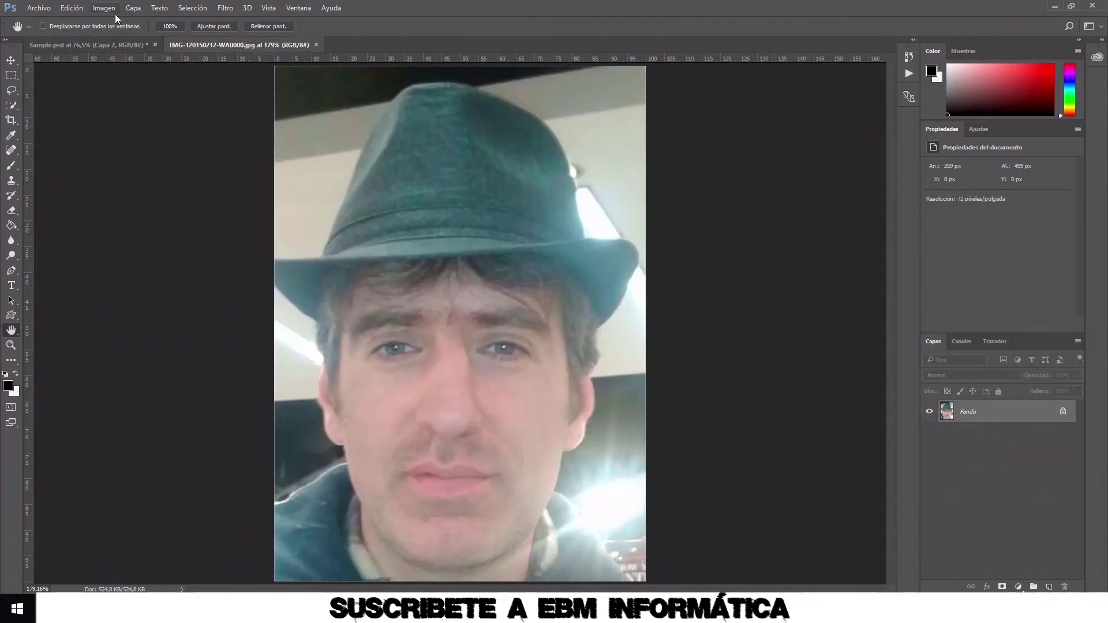
{"action": "left_click", "coordinate": [101, 46]}
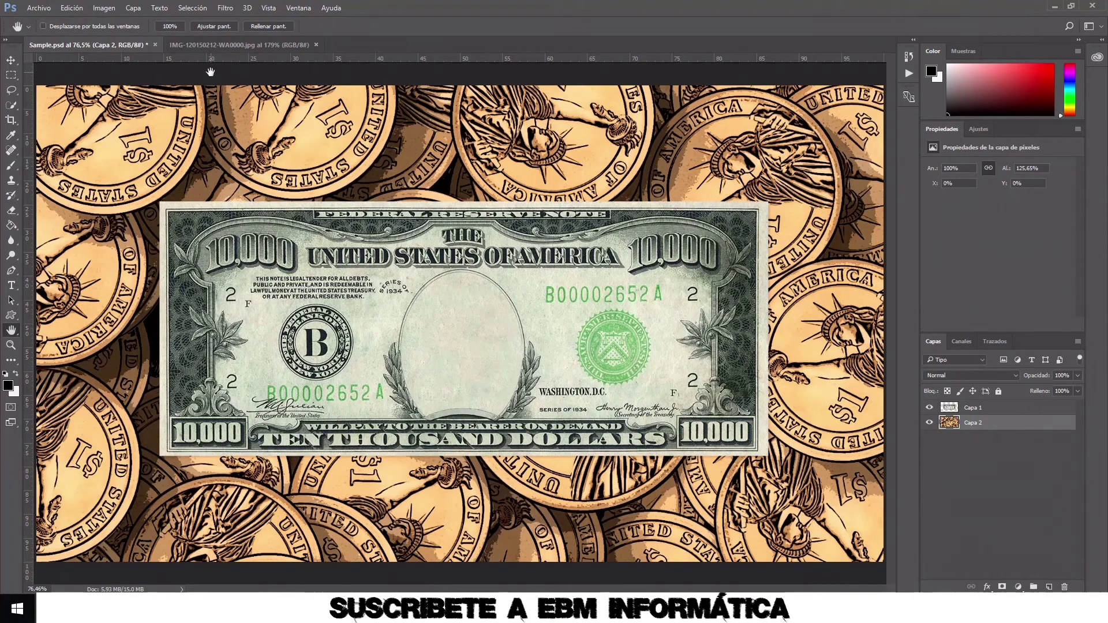
{"action": "left_click", "coordinate": [243, 46]}
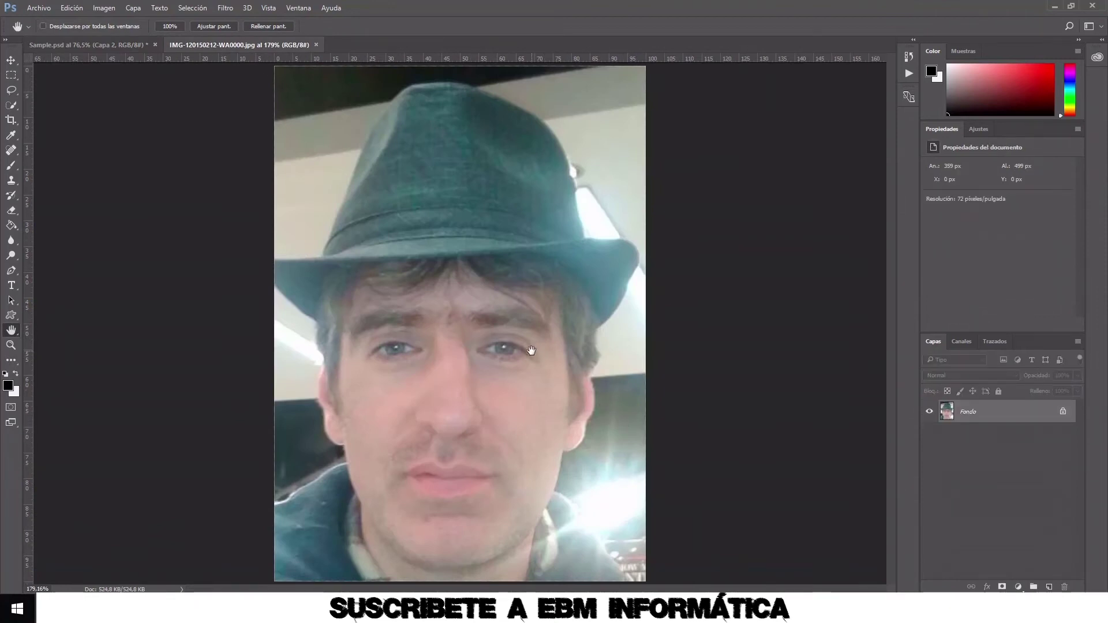
{"action": "left_click", "coordinate": [106, 8]}
{"action": "left_click", "coordinate": [151, 91]}
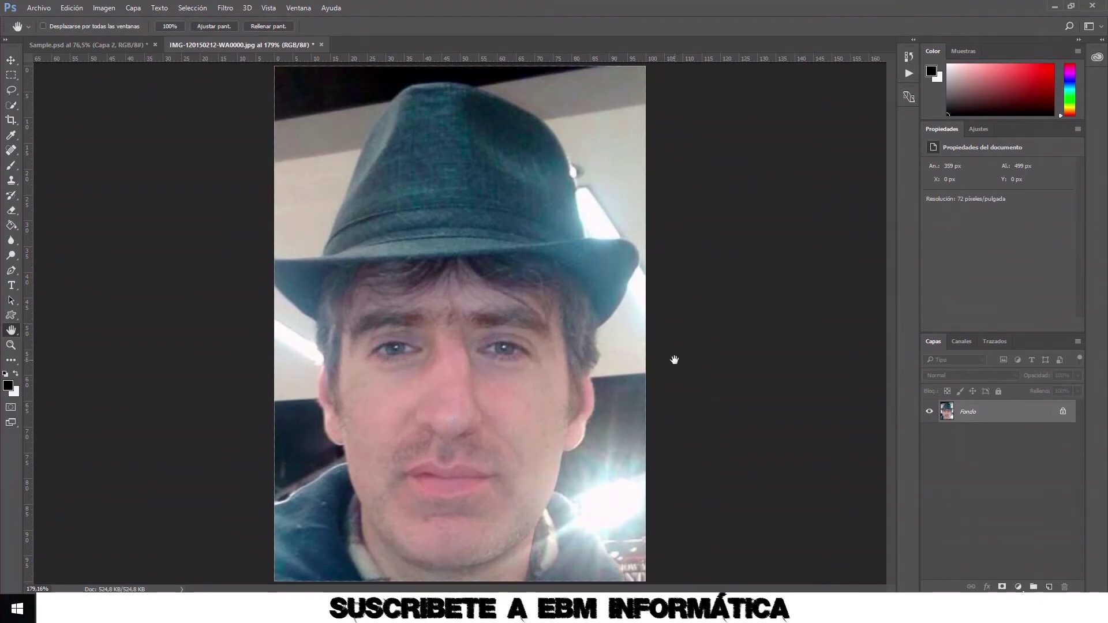
Desaturate the hat photo, then resize it in pixels to height 870 (626 × 870)
{"action": "left_click", "coordinate": [111, 9]}
{"action": "mouse_move", "coordinate": [116, 43]}
{"action": "left_click", "coordinate": [379, 319]}
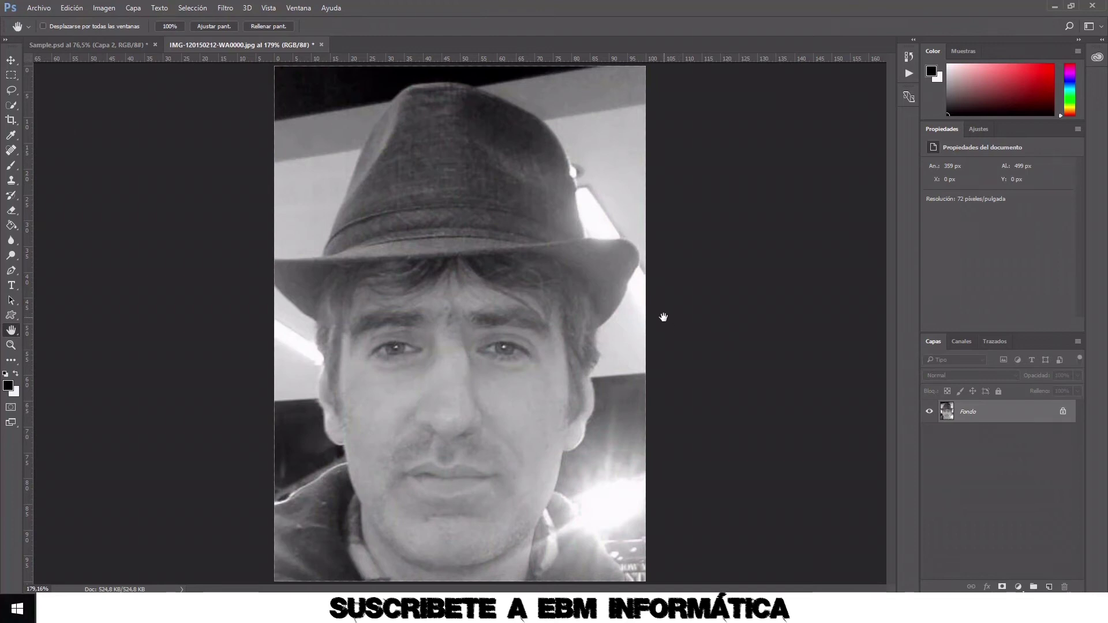
{"action": "left_click", "coordinate": [117, 9]}
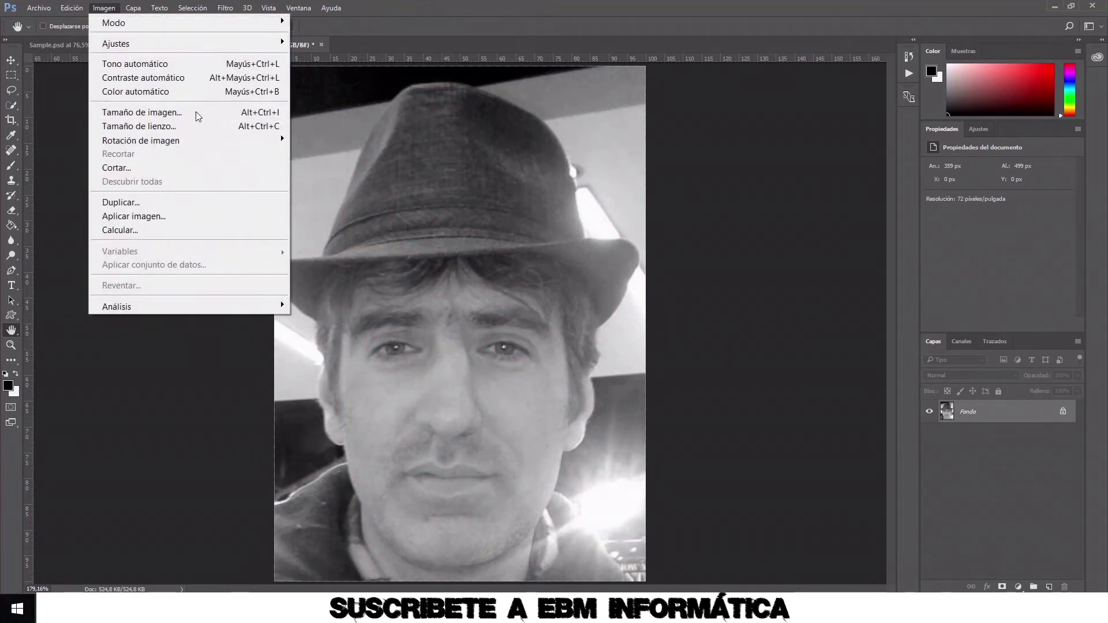
{"action": "left_click", "coordinate": [196, 112]}
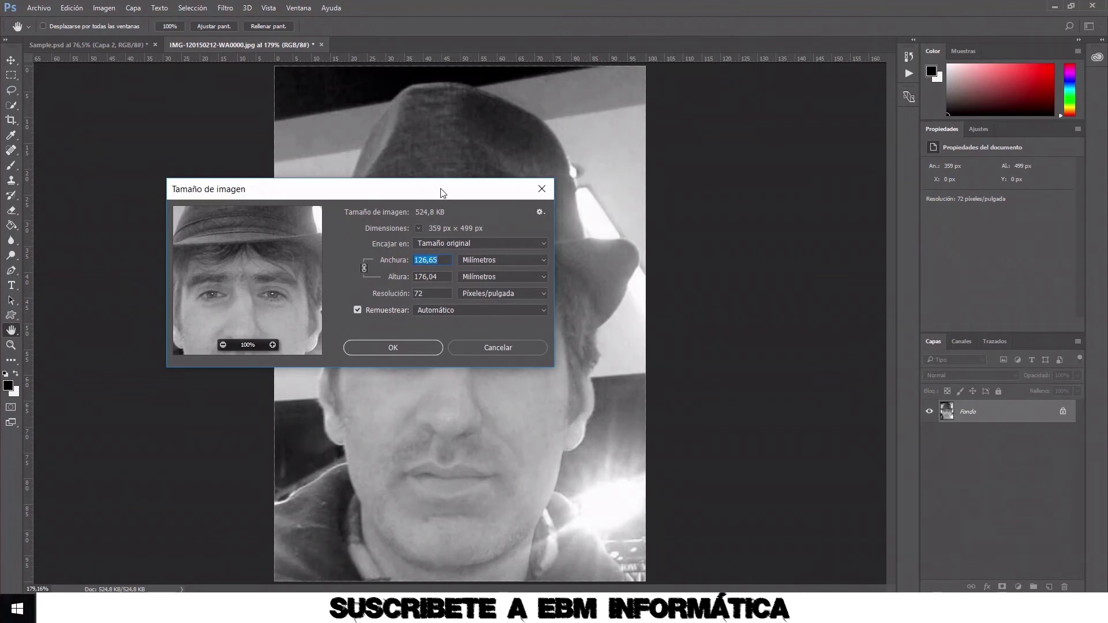
{"action": "left_click_drag", "start_coordinate": [442, 195], "coordinate": [498, 190]}
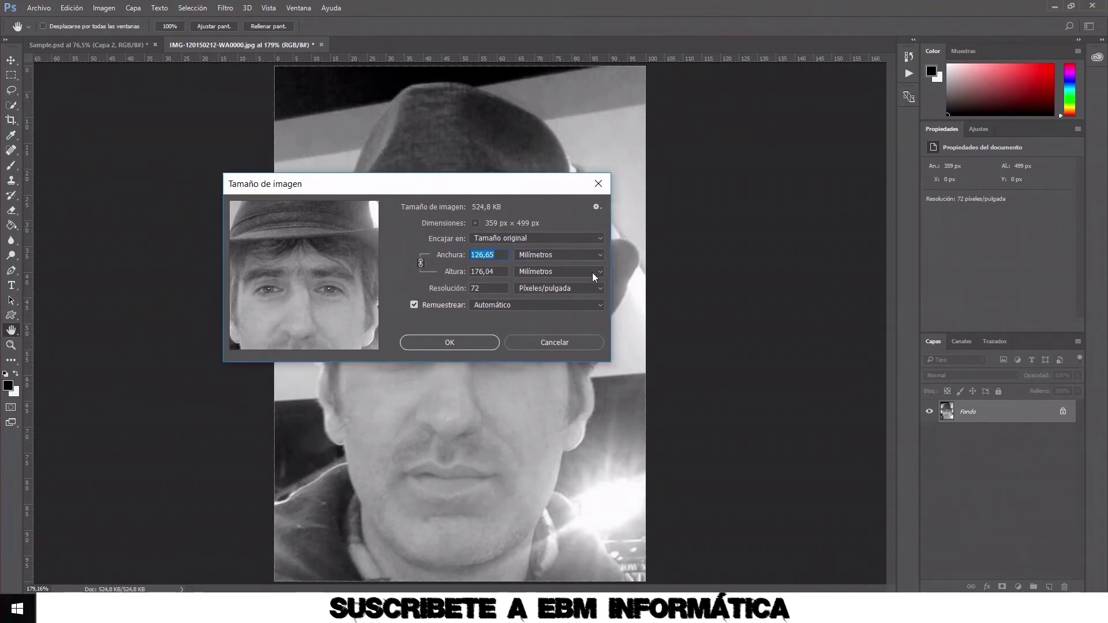
{"action": "left_click", "coordinate": [600, 270]}
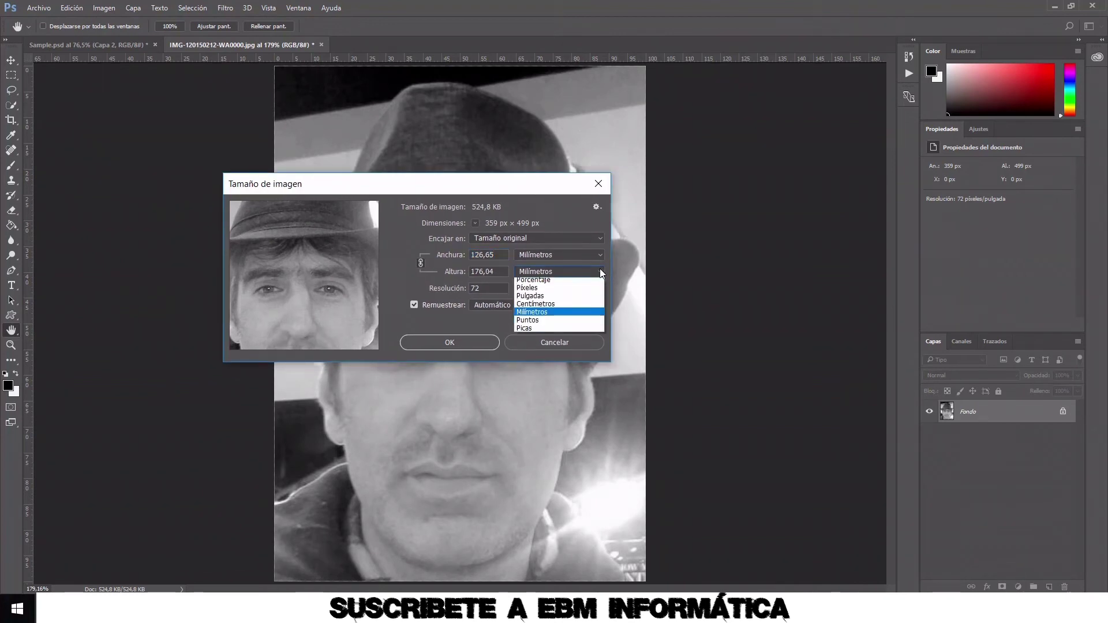
{"action": "left_click", "coordinate": [576, 290]}
{"action": "double_click", "coordinate": [488, 267]}
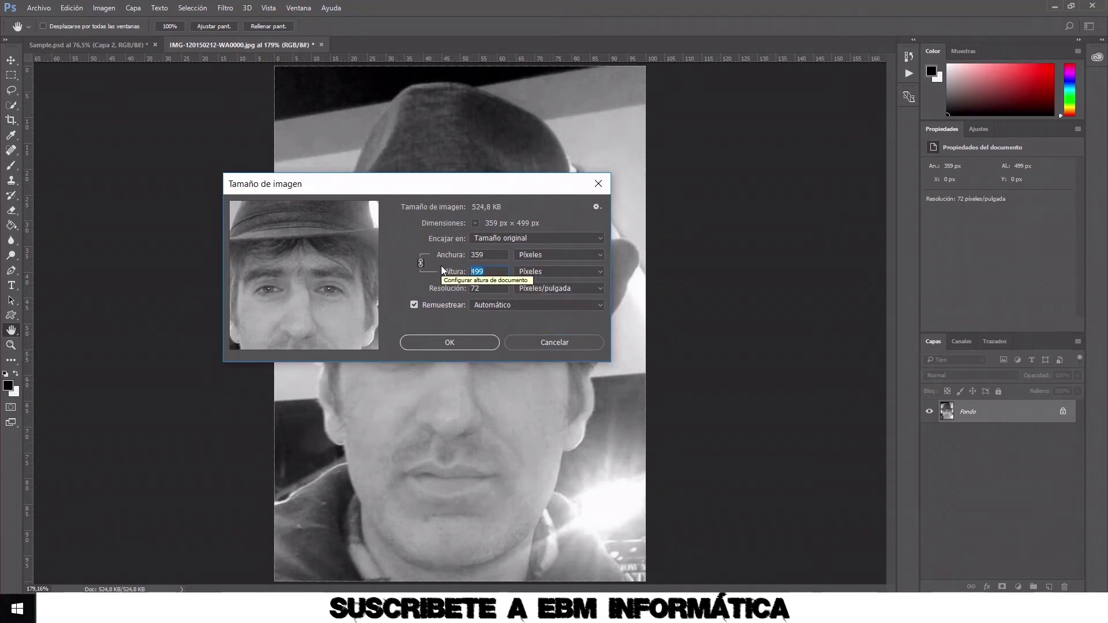
{"action": "type", "text": "870"}
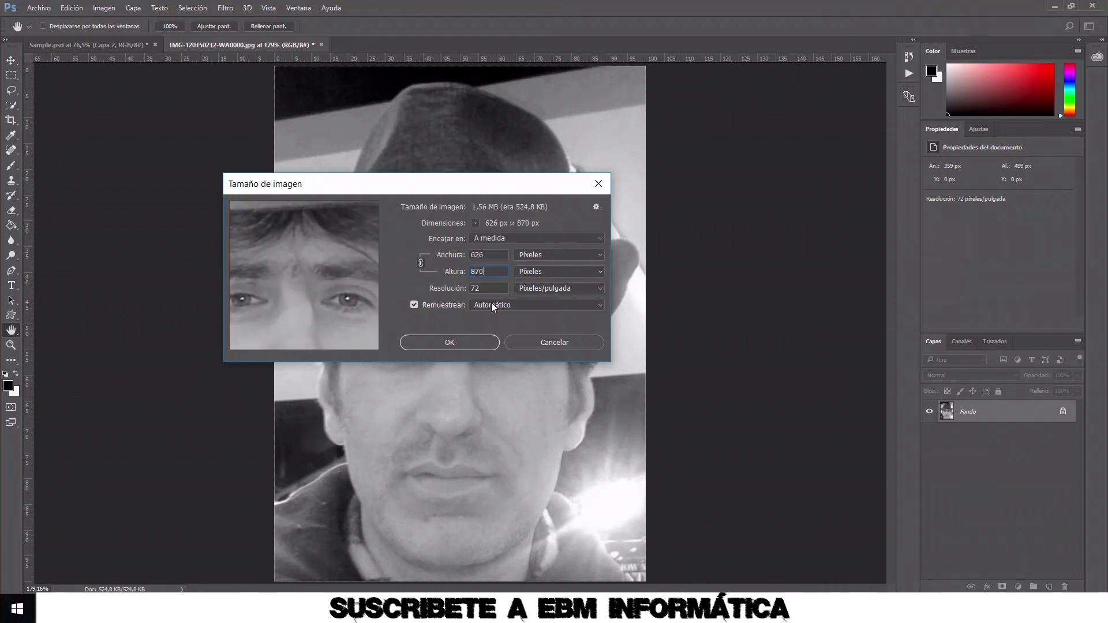
{"action": "left_click", "coordinate": [468, 344]}
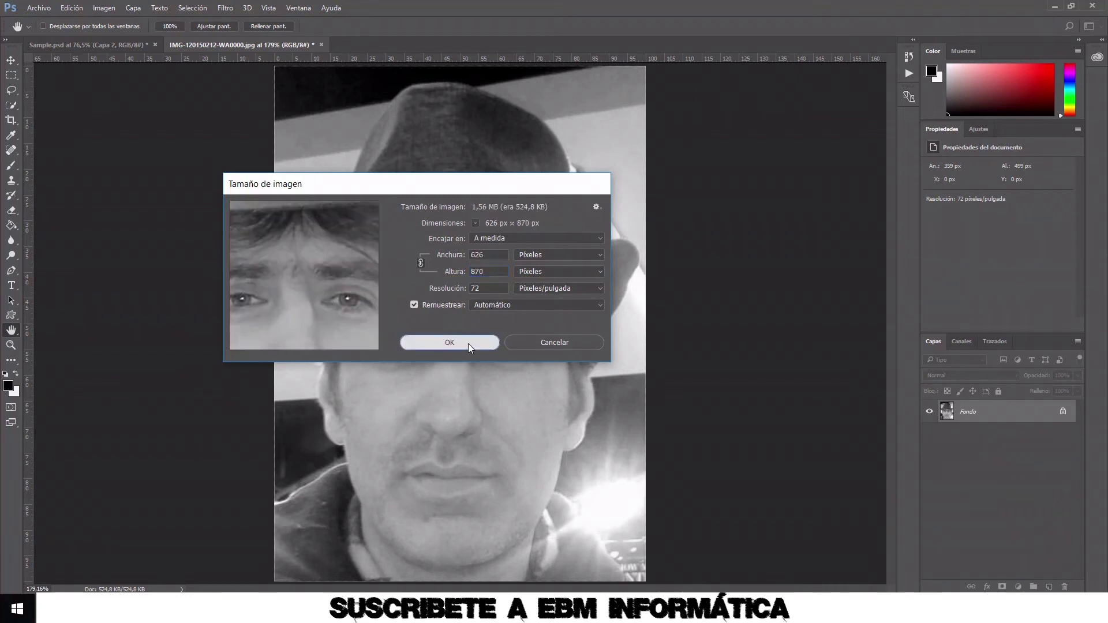
{"action": "double_click", "coordinate": [11, 330]}
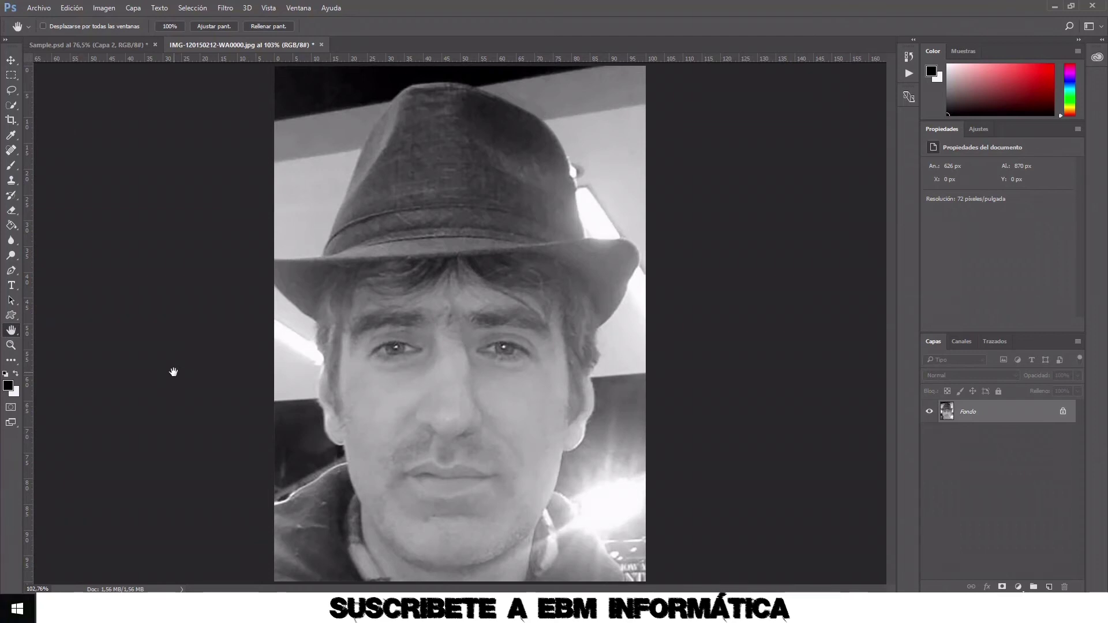
Create a new document 3000 pixels wide and 3000 pixels high
{"action": "left_click", "coordinate": [38, 8]}
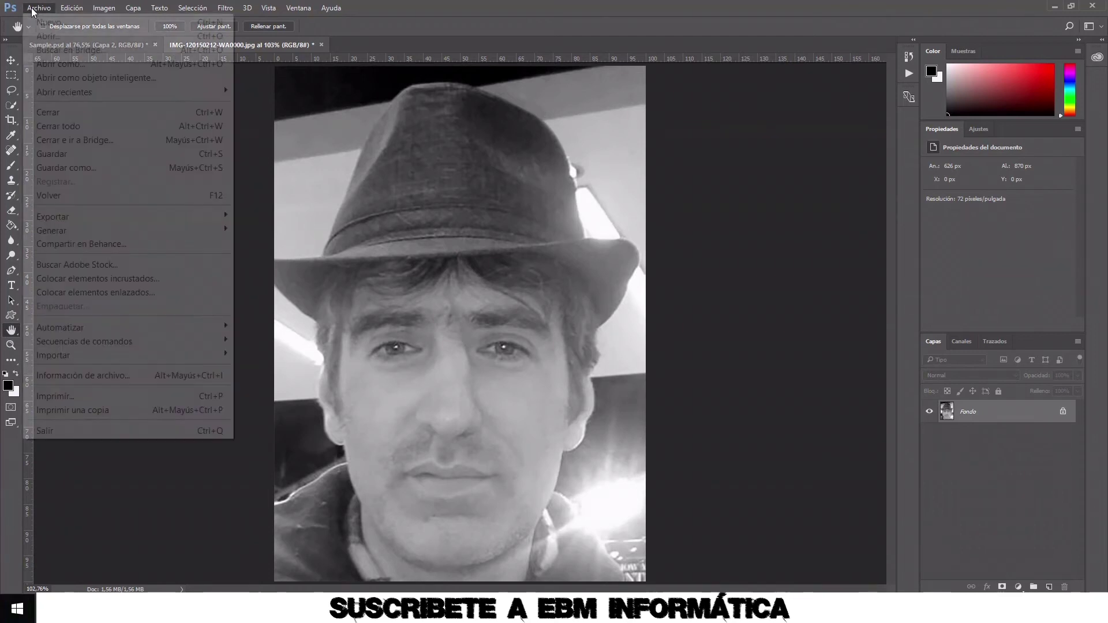
{"action": "left_click", "coordinate": [54, 26]}
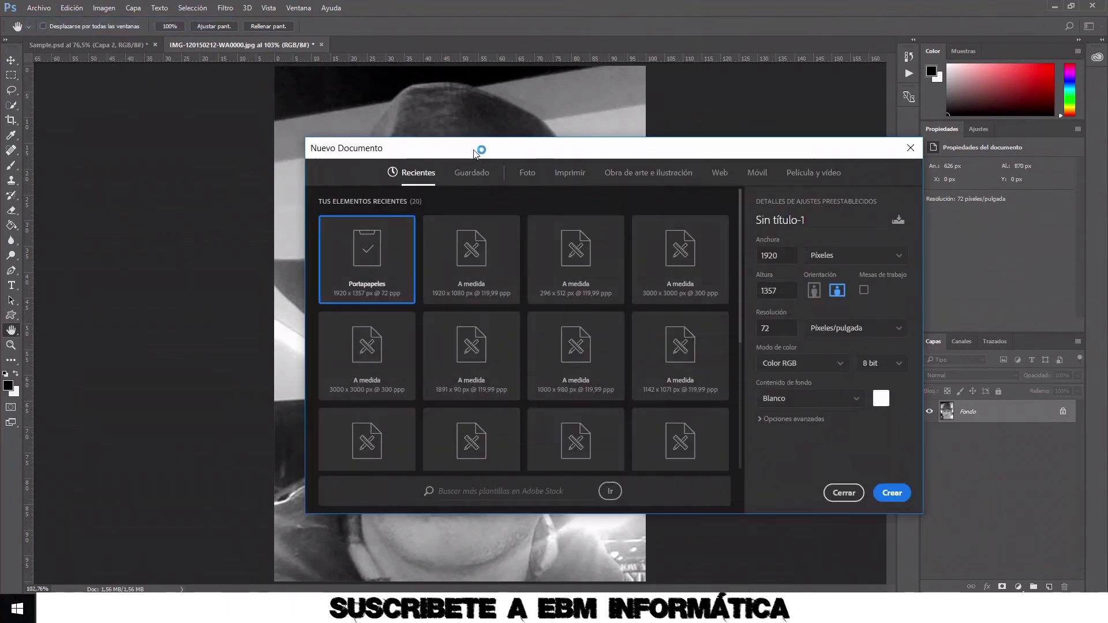
{"action": "left_click_drag", "start_coordinate": [470, 153], "coordinate": [360, 147]}
{"action": "double_click", "coordinate": [680, 255]}
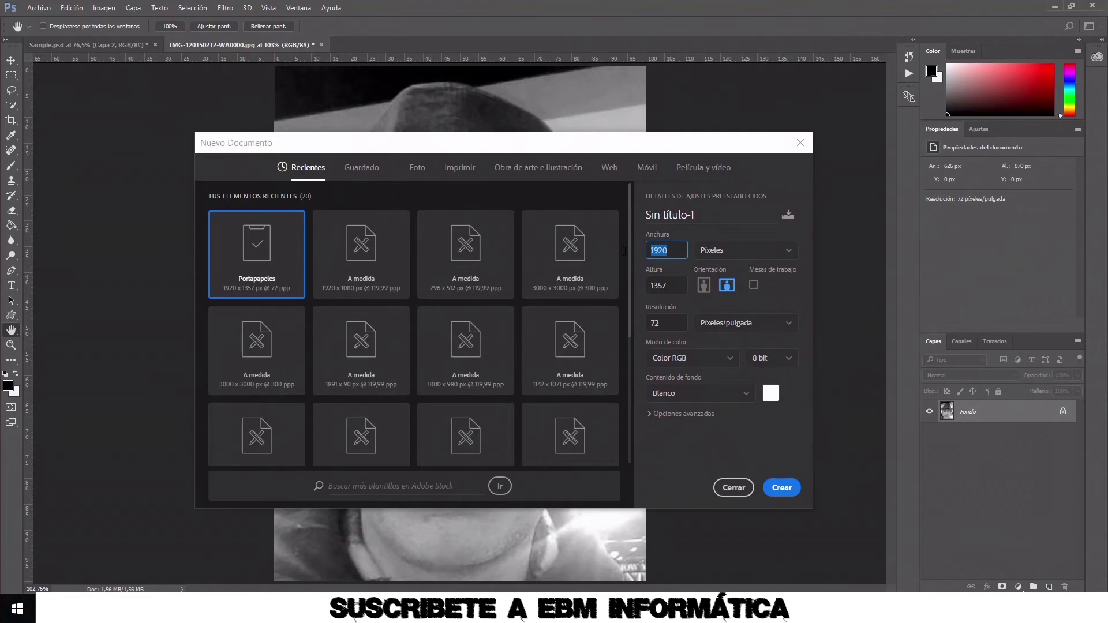
{"action": "type", "text": "3000"}
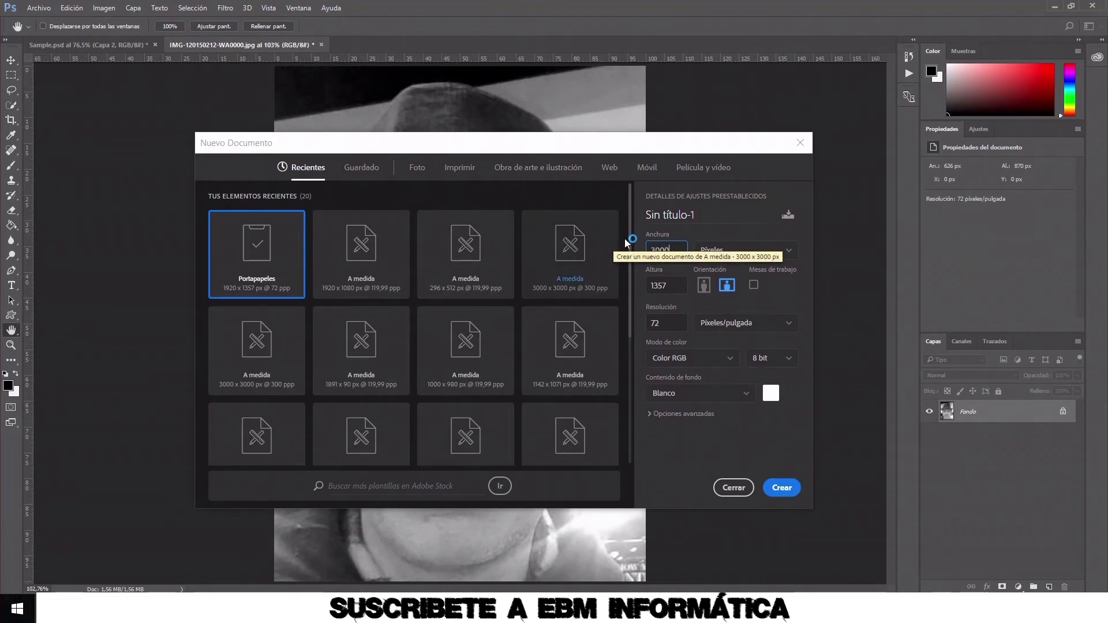
{"action": "key", "text": "Tab"}
{"action": "type", "text": "3000"}
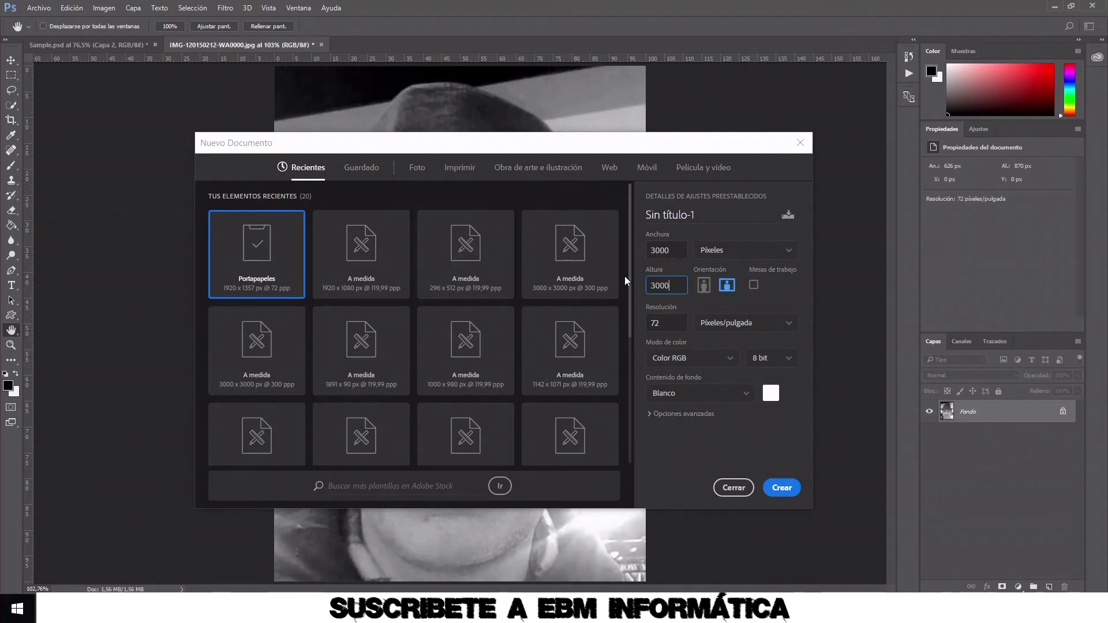
{"action": "left_click", "coordinate": [782, 487]}
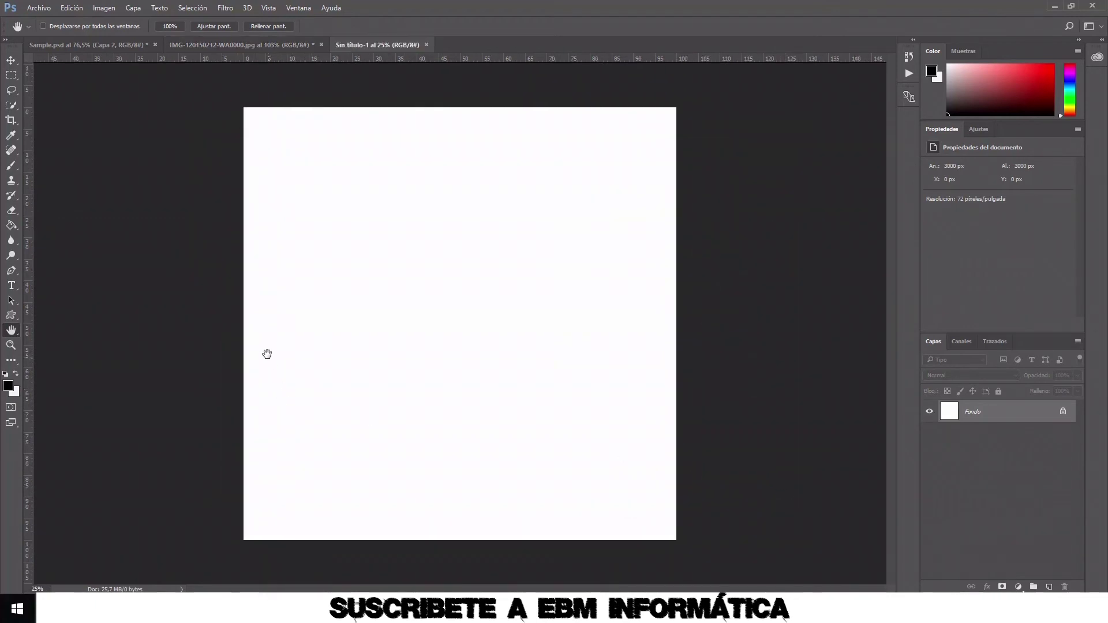
Fill the new canvas with 50% gris using Edición > Rellenar
{"action": "left_click", "coordinate": [71, 9]}
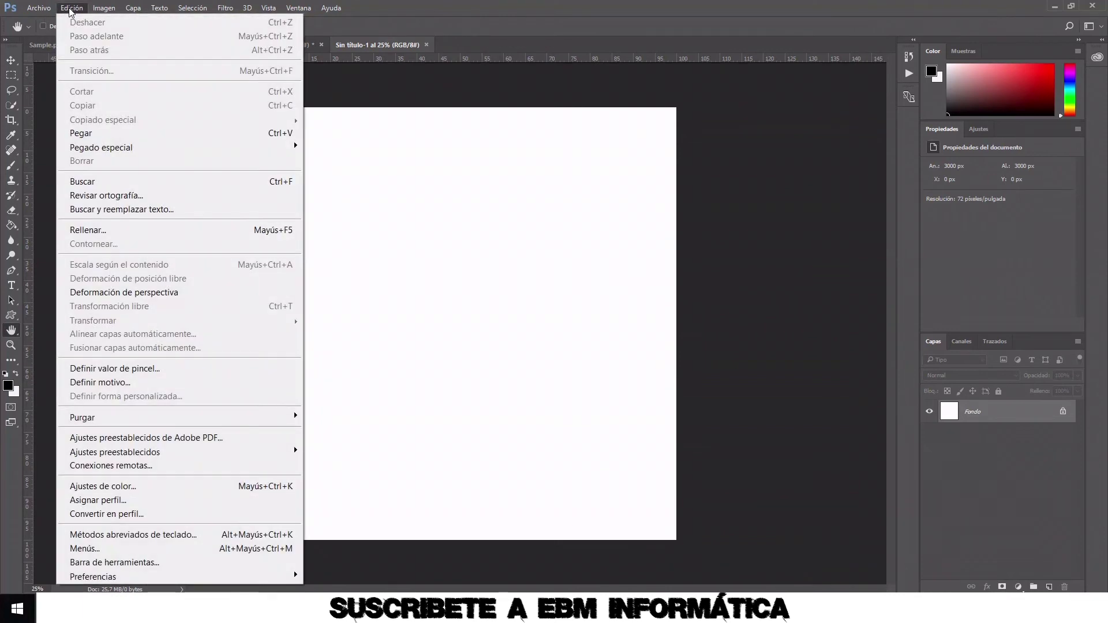
{"action": "left_click", "coordinate": [176, 229]}
{"action": "left_click", "coordinate": [629, 176]}
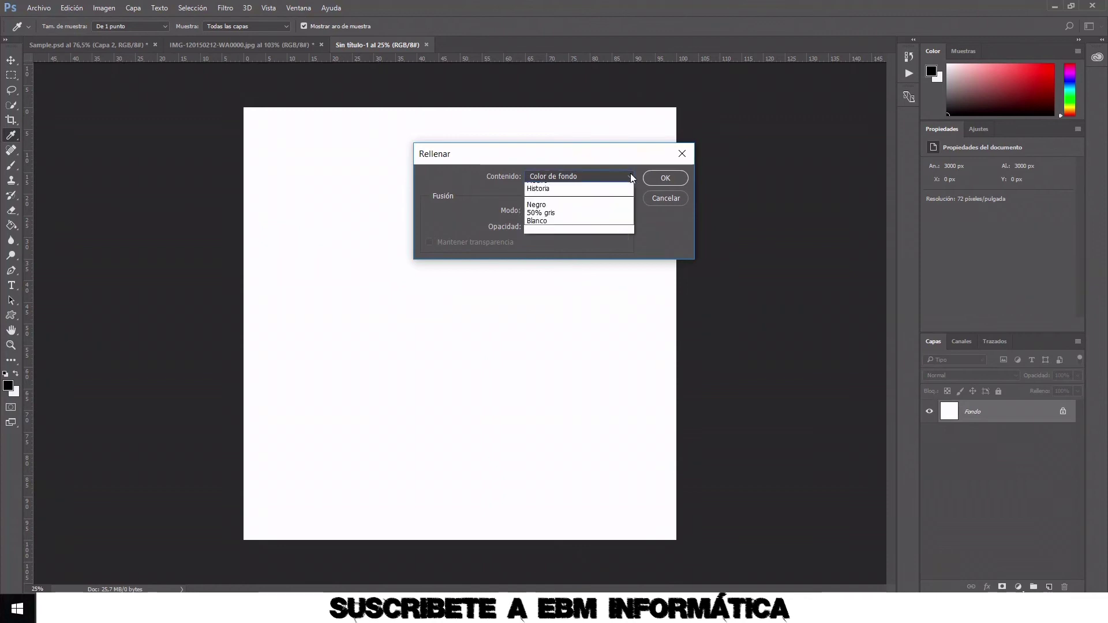
{"action": "left_click", "coordinate": [586, 260]}
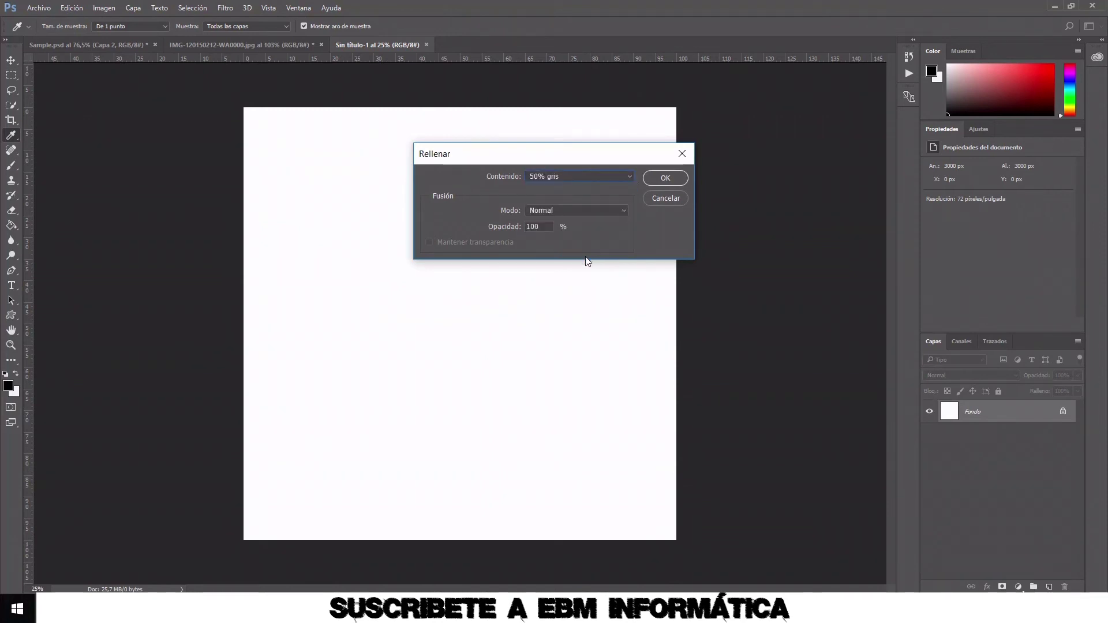
{"action": "left_click", "coordinate": [665, 179]}
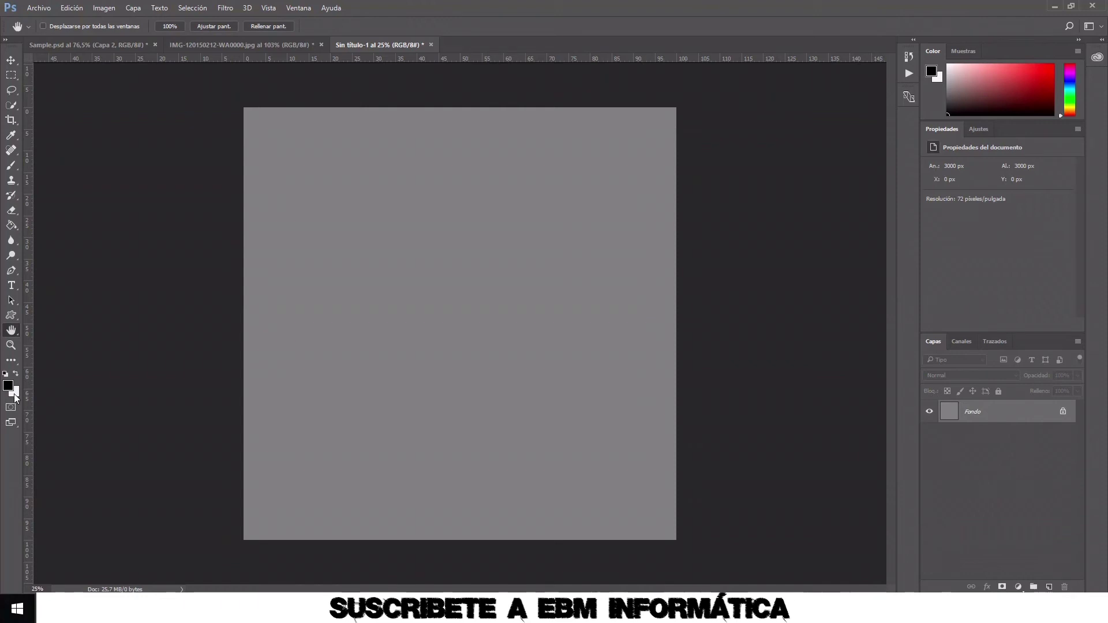
Apply Bosquejar > Modelo de semitono with contrast 50 and Línea pattern type
{"action": "left_click", "coordinate": [230, 9]}
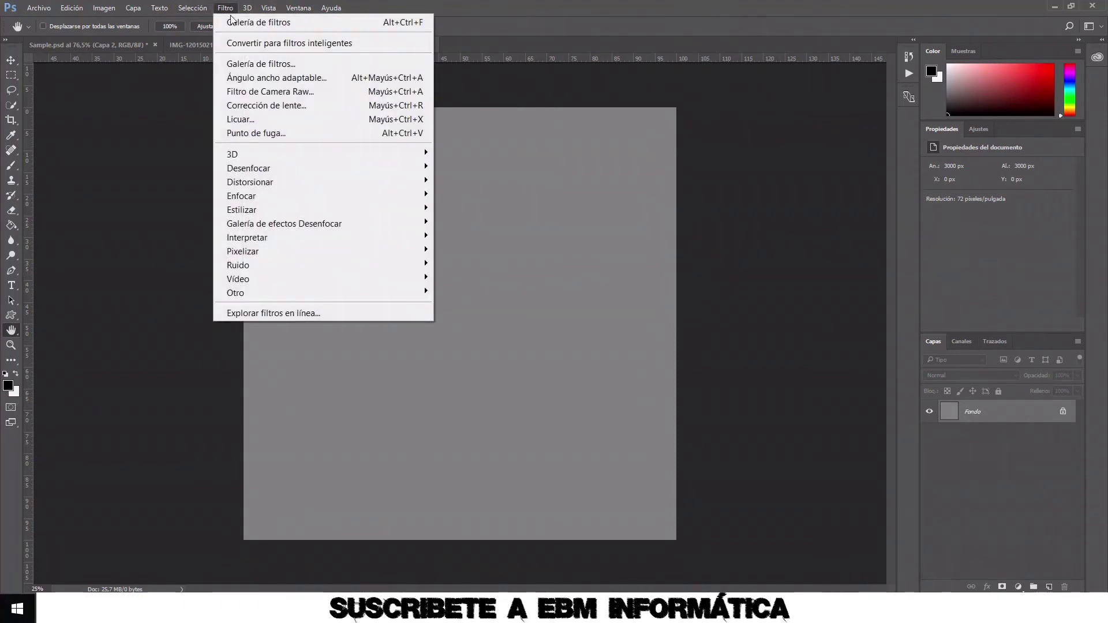
{"action": "left_click", "coordinate": [266, 64]}
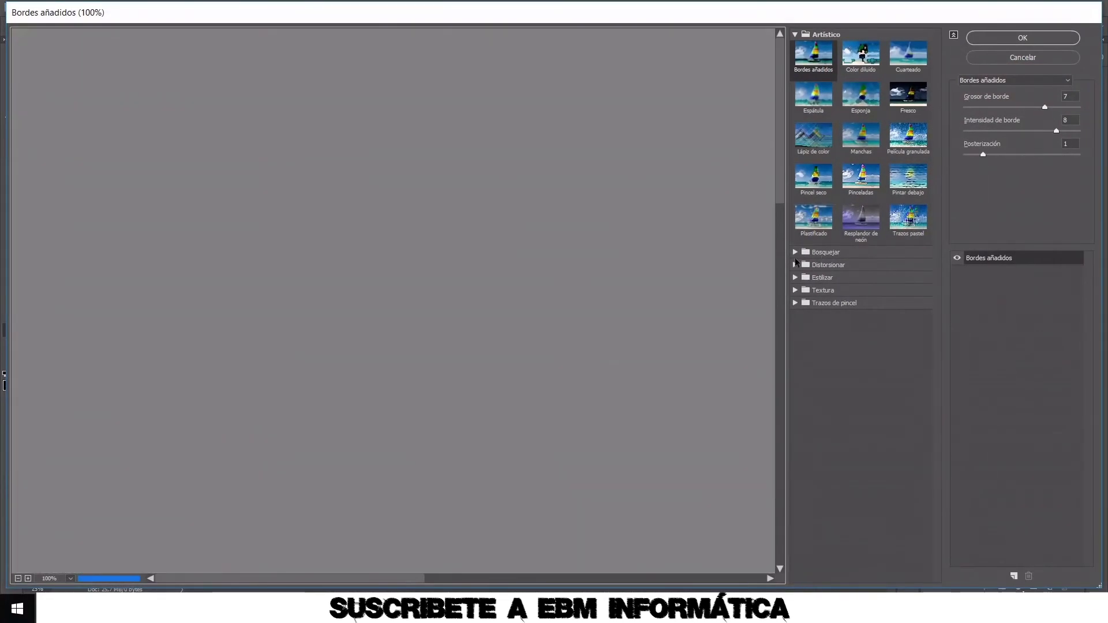
{"action": "left_click", "coordinate": [794, 253]}
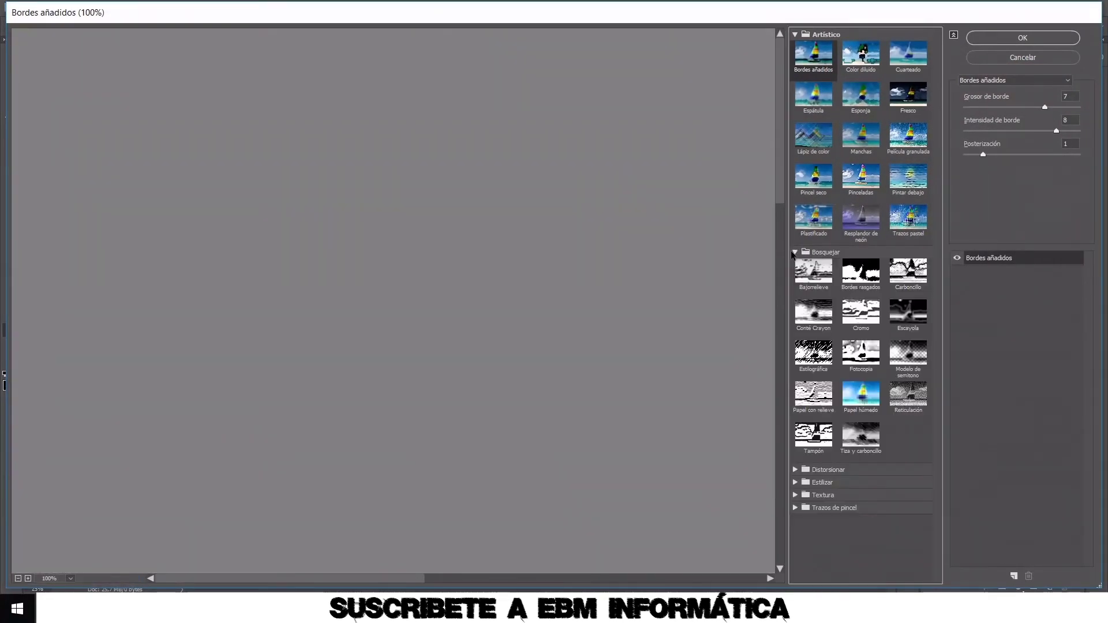
{"action": "left_click", "coordinate": [906, 362]}
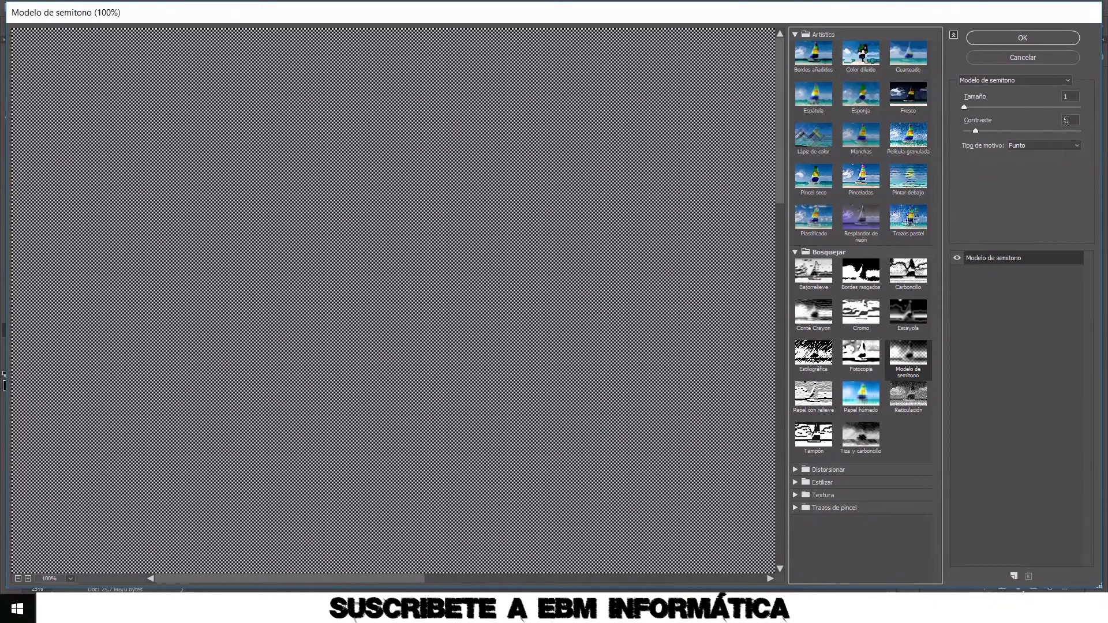
{"action": "type", "text": "50"}
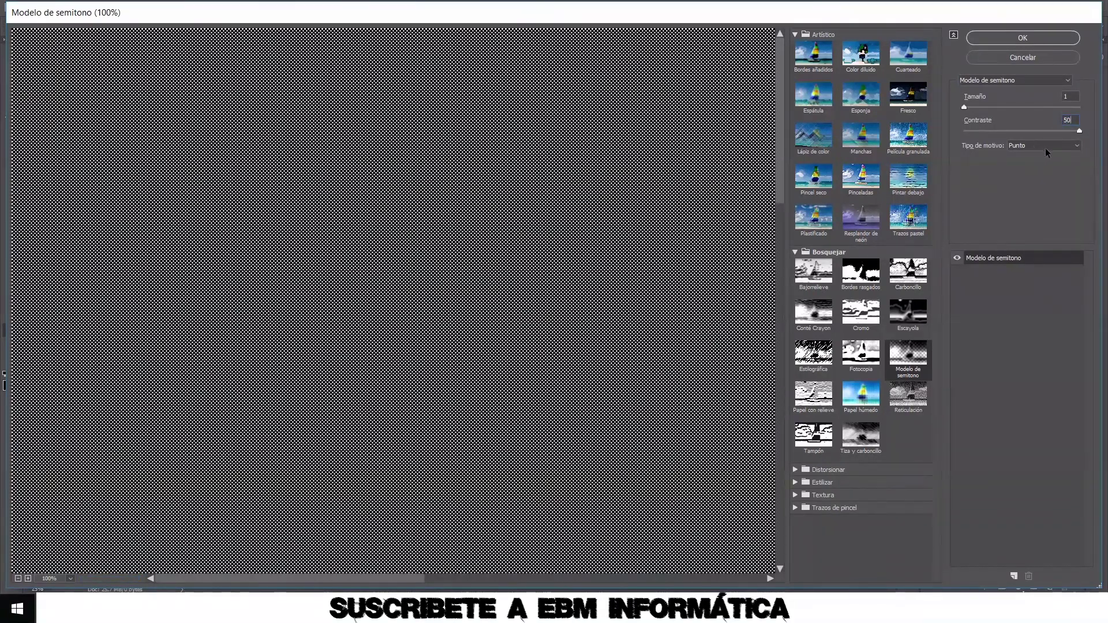
{"action": "left_click", "coordinate": [1047, 146]}
{"action": "left_click", "coordinate": [1036, 174]}
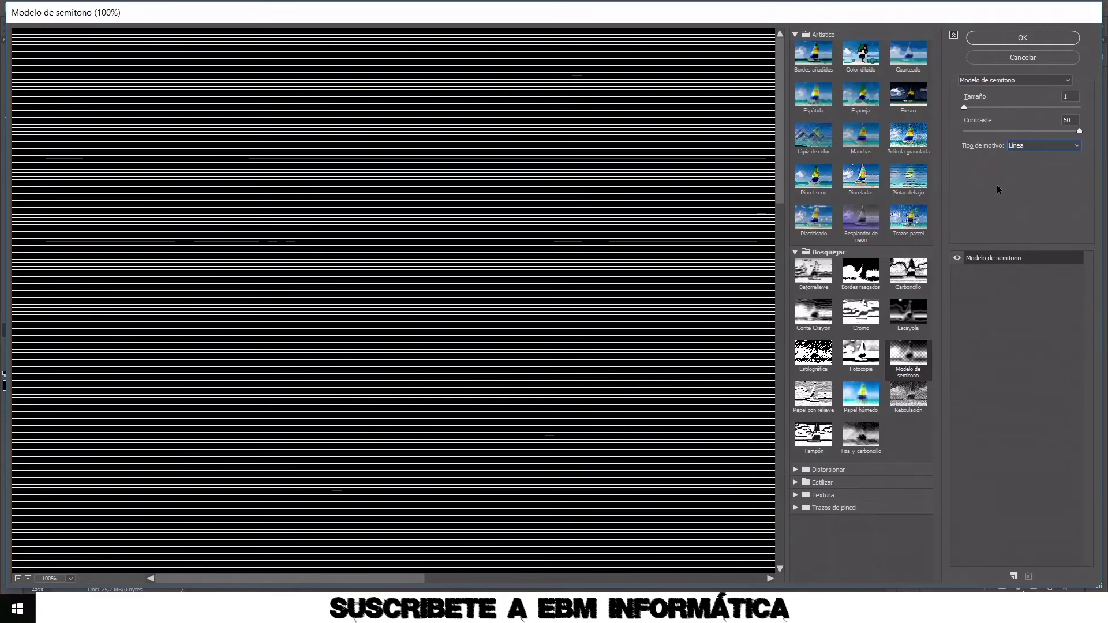
{"action": "left_click", "coordinate": [1022, 38]}
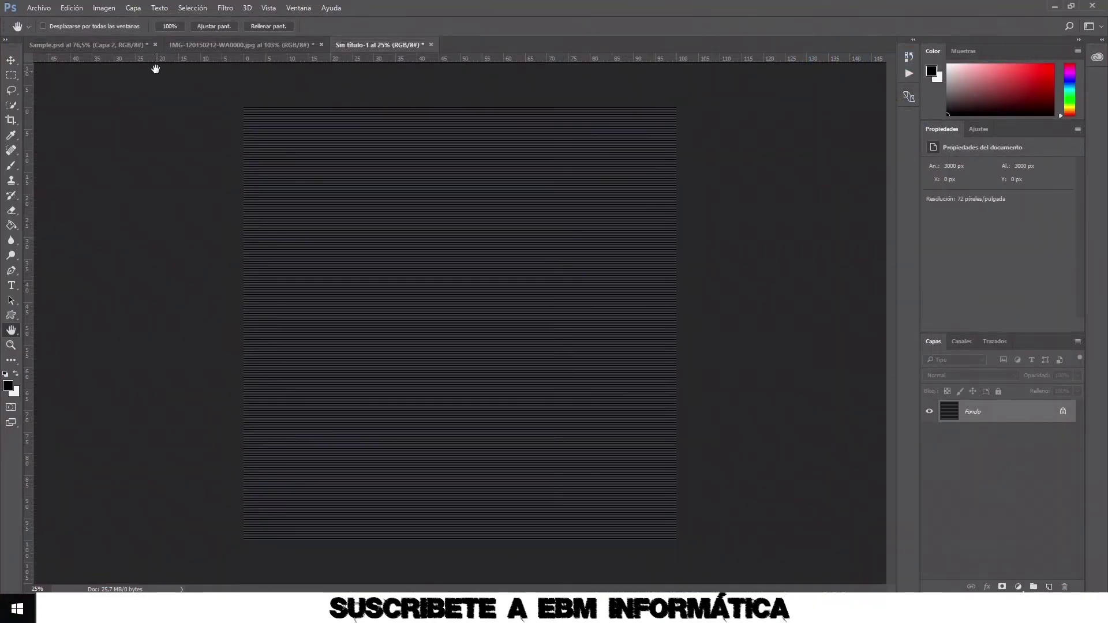
Apply Distorsionar > Onda with 1 generator and maximum wavelength 160
{"action": "left_click", "coordinate": [225, 8]}
{"action": "mouse_move", "coordinate": [251, 182]}
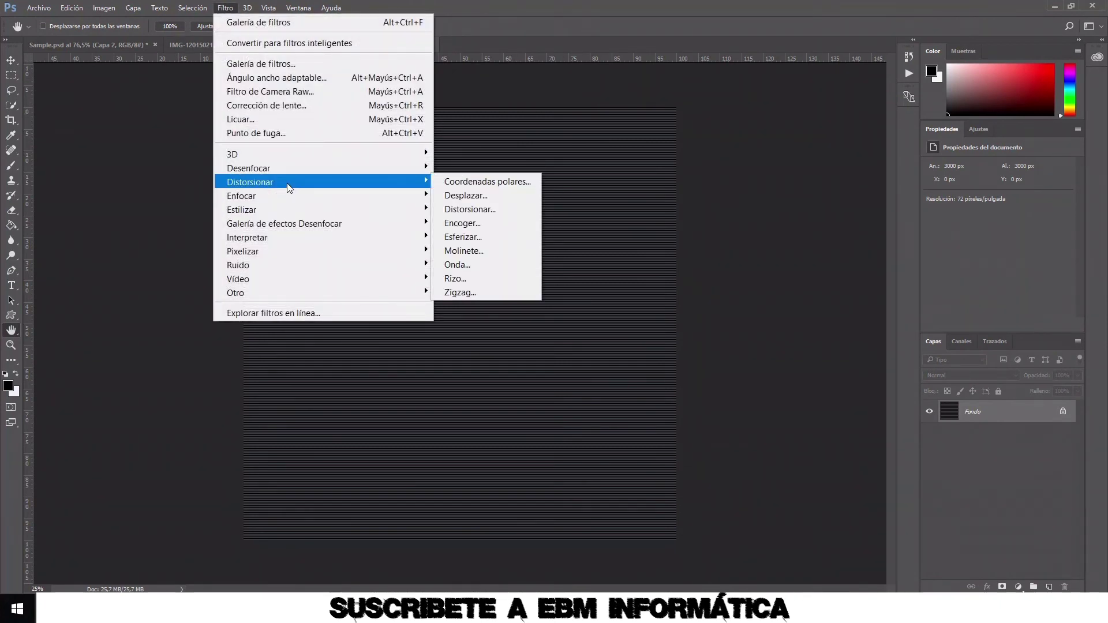
{"action": "left_click", "coordinate": [489, 264]}
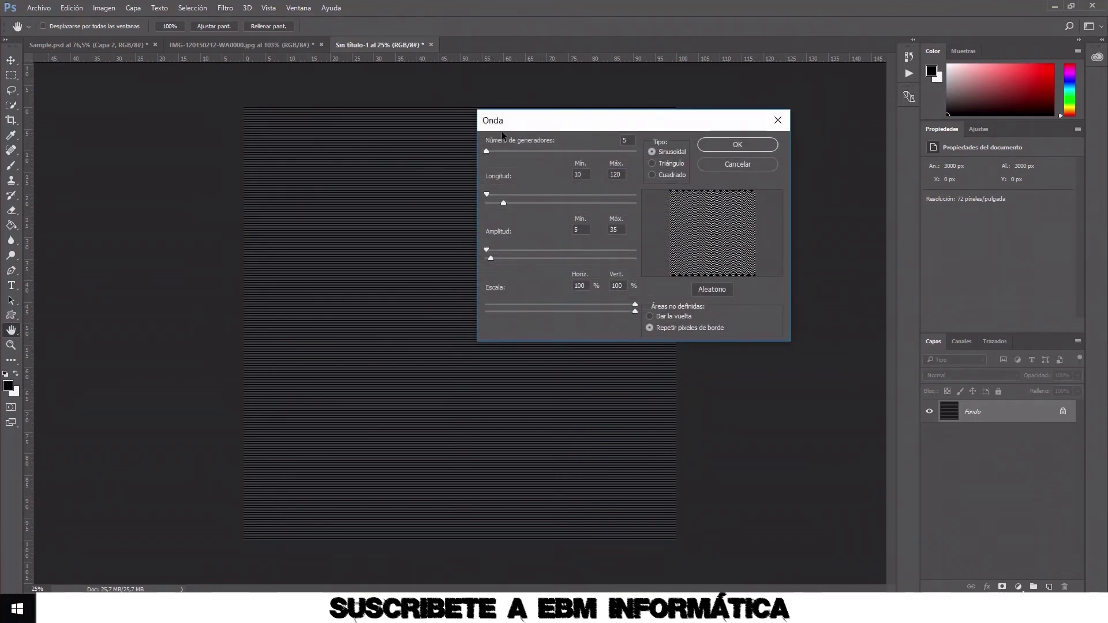
{"action": "left_click_drag", "start_coordinate": [533, 120], "coordinate": [487, 138]}
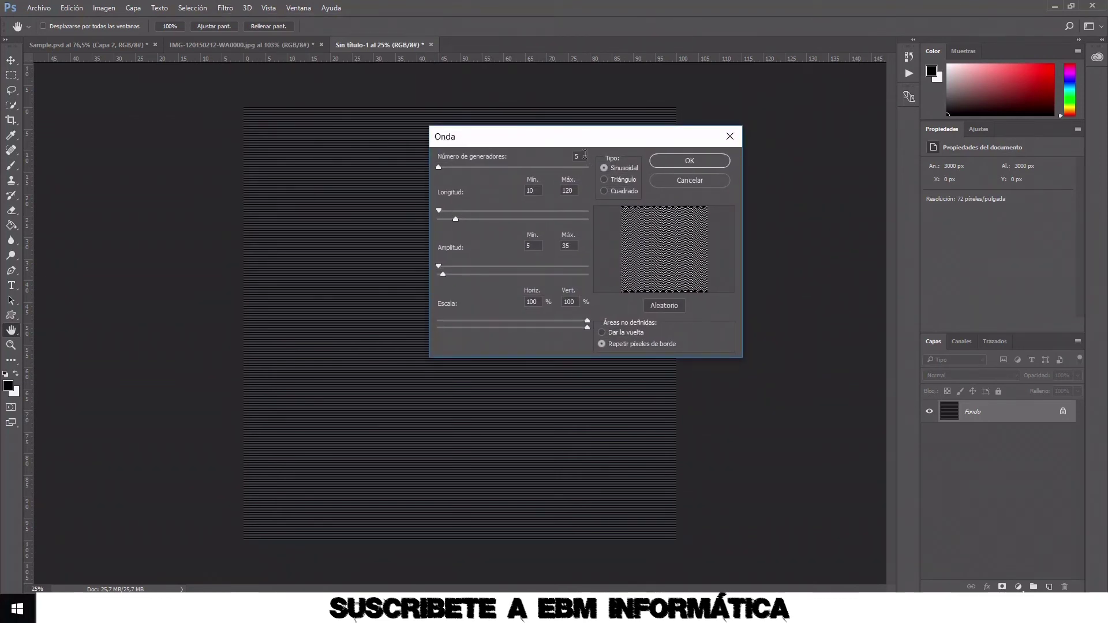
{"action": "type", "text": "1"}
{"action": "type", "text": "159"}
{"action": "key", "text": "Tab"}
{"action": "type", "text": "160"}
{"action": "left_click", "coordinate": [605, 169]}
{"action": "left_click", "coordinate": [688, 251]}
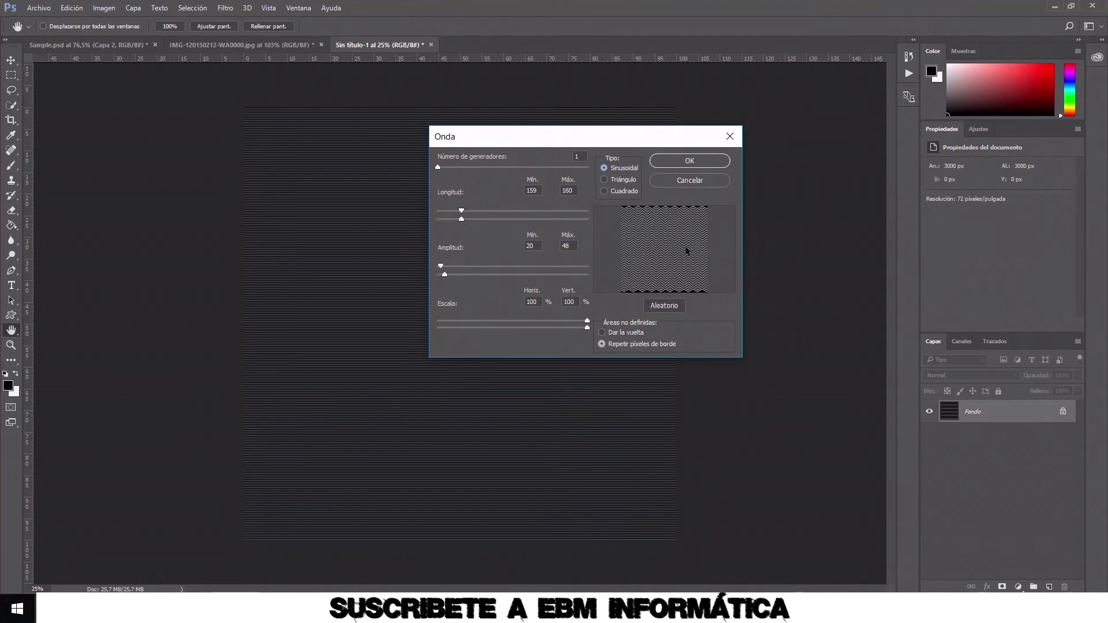
{"action": "left_click", "coordinate": [689, 161]}
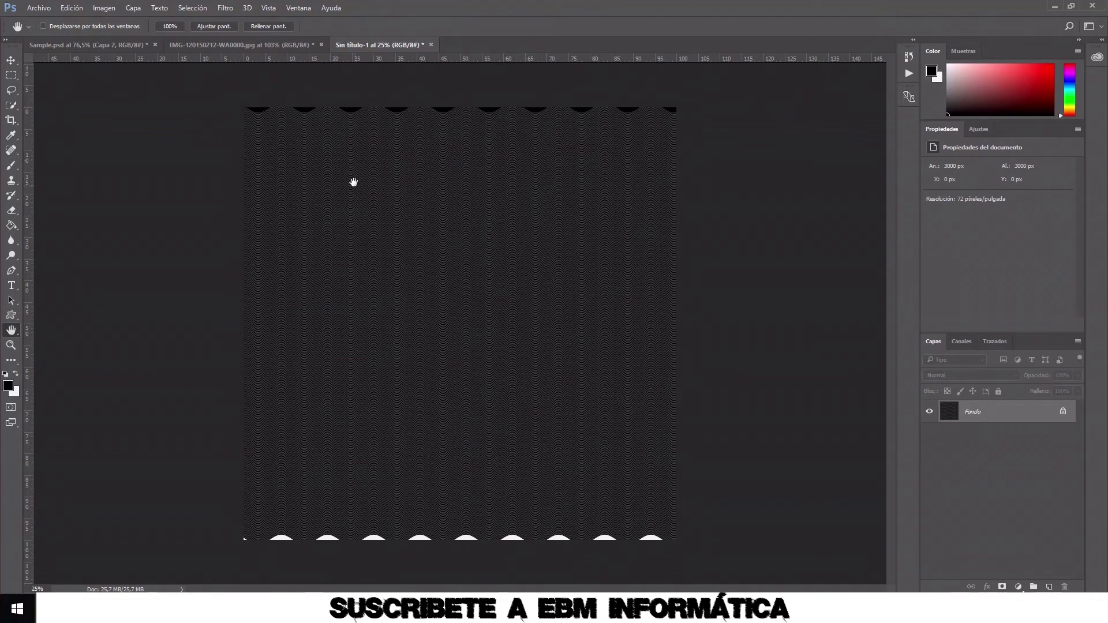
{"action": "left_click", "coordinate": [12, 61]}
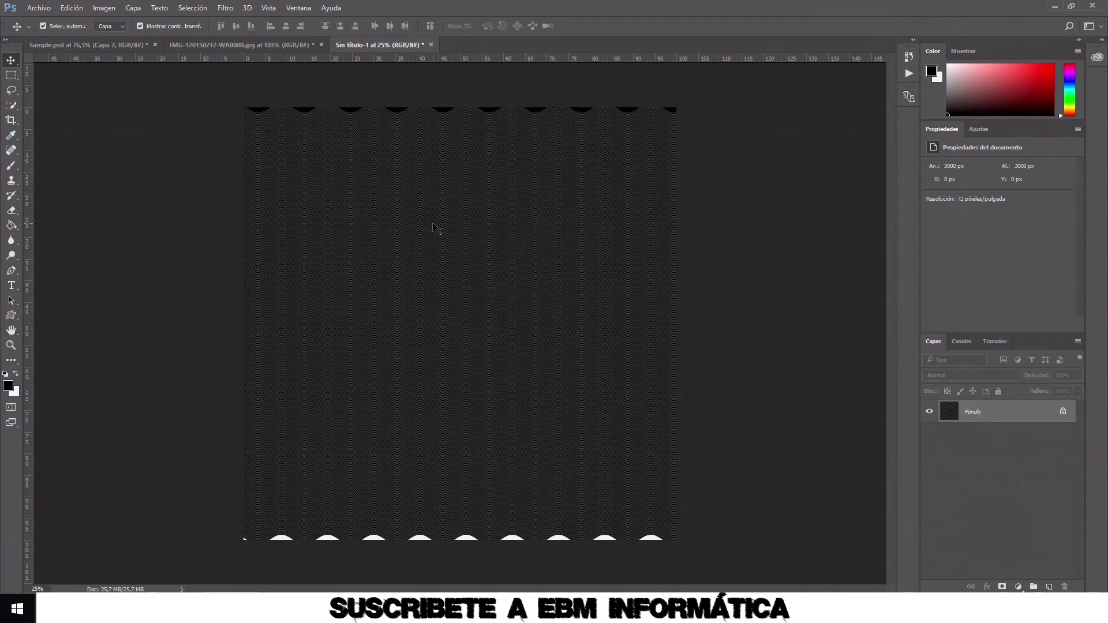
Drag the wave layer onto the portrait and set its blend mode to Superponer
{"action": "mouse_move", "coordinate": [417, 261]}
{"action": "left_mouse_down"}
{"action": "mouse_move", "coordinate": [279, 46]}
{"action": "mouse_move", "coordinate": [481, 309]}
{"action": "left_mouse_up"}
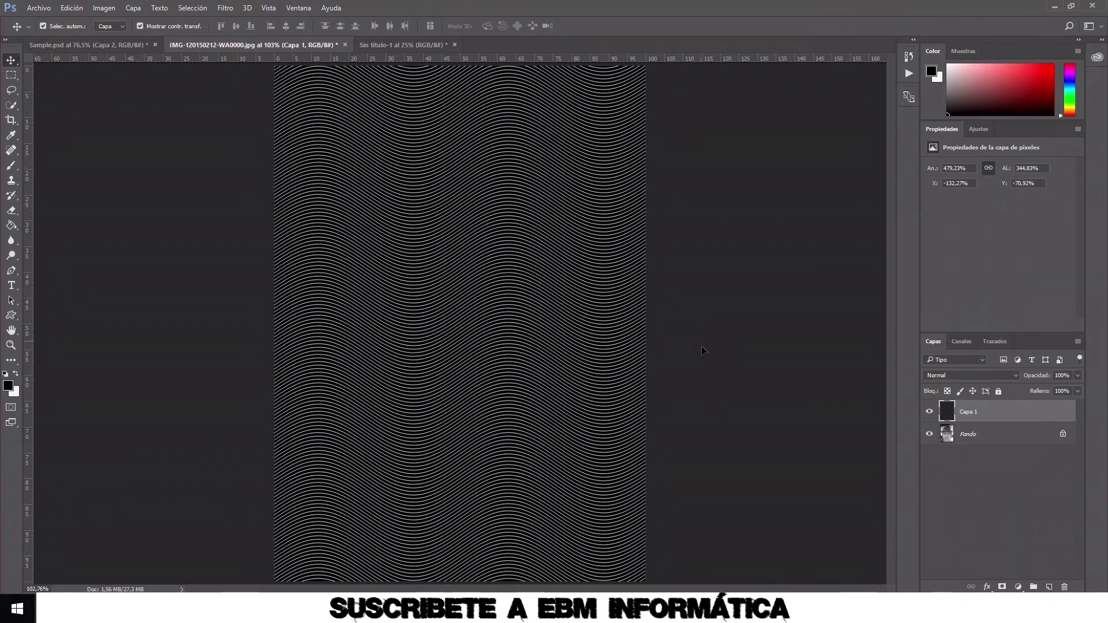
{"action": "left_click", "coordinate": [985, 379]}
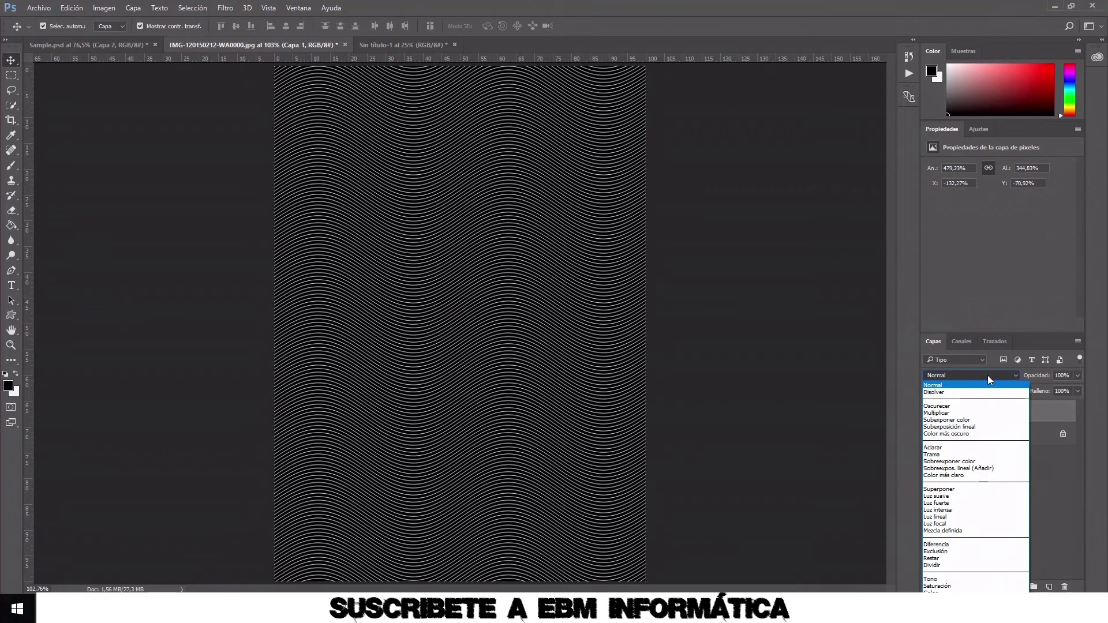
{"action": "left_click", "coordinate": [951, 490]}
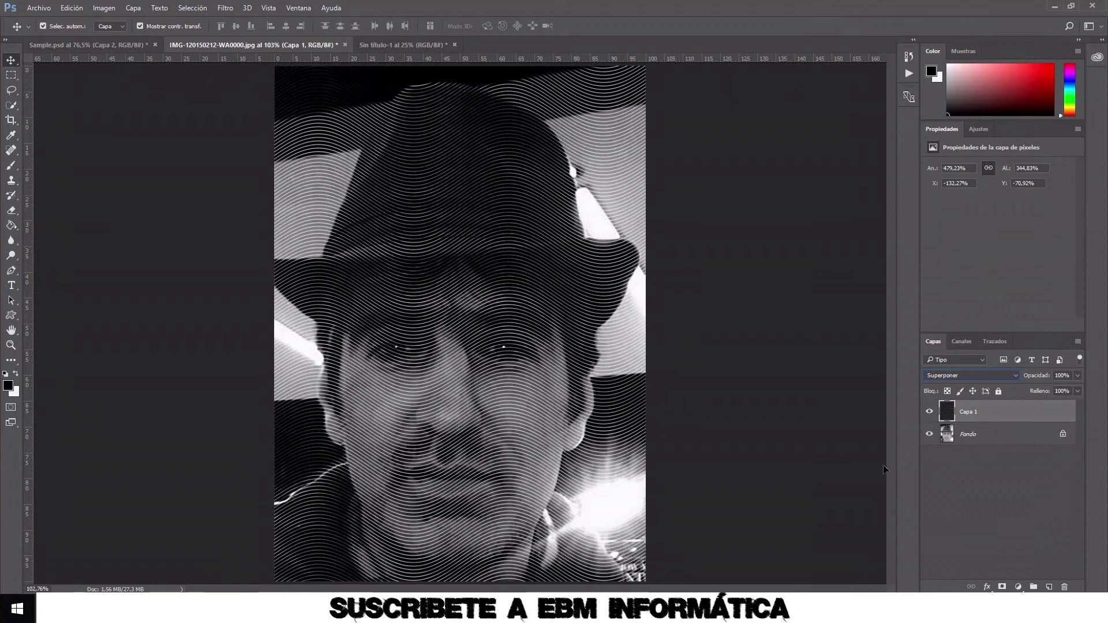
Duplicate the wave layer and invert the copy
{"action": "key", "text": "ctrl+j"}
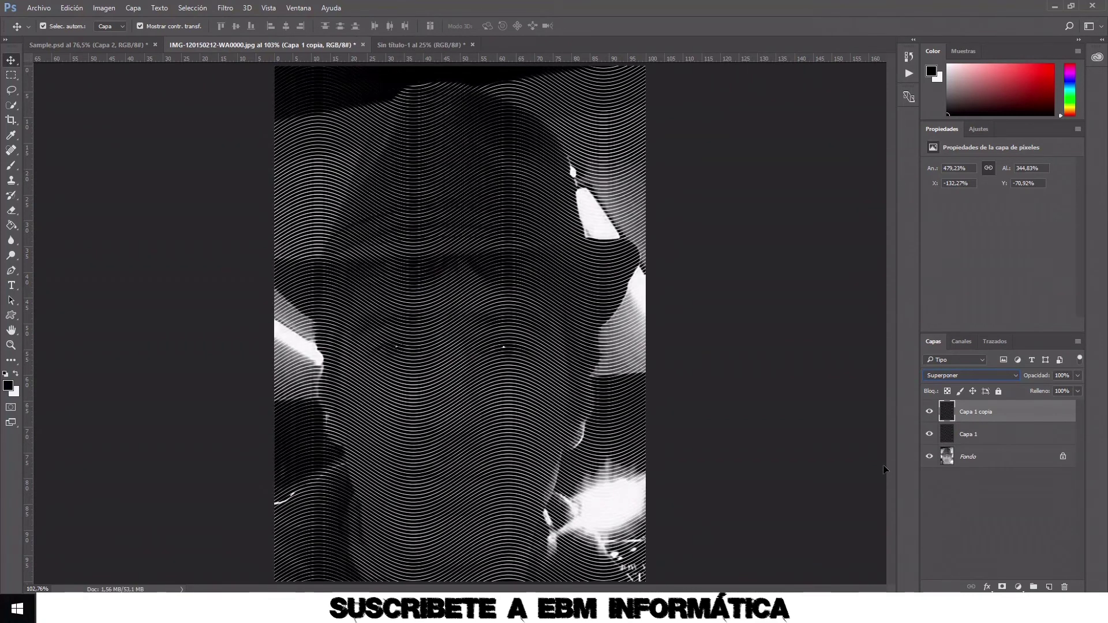
{"action": "key", "text": "ctrl"}
{"action": "left_click", "coordinate": [104, 8]}
{"action": "mouse_move", "coordinate": [185, 43]}
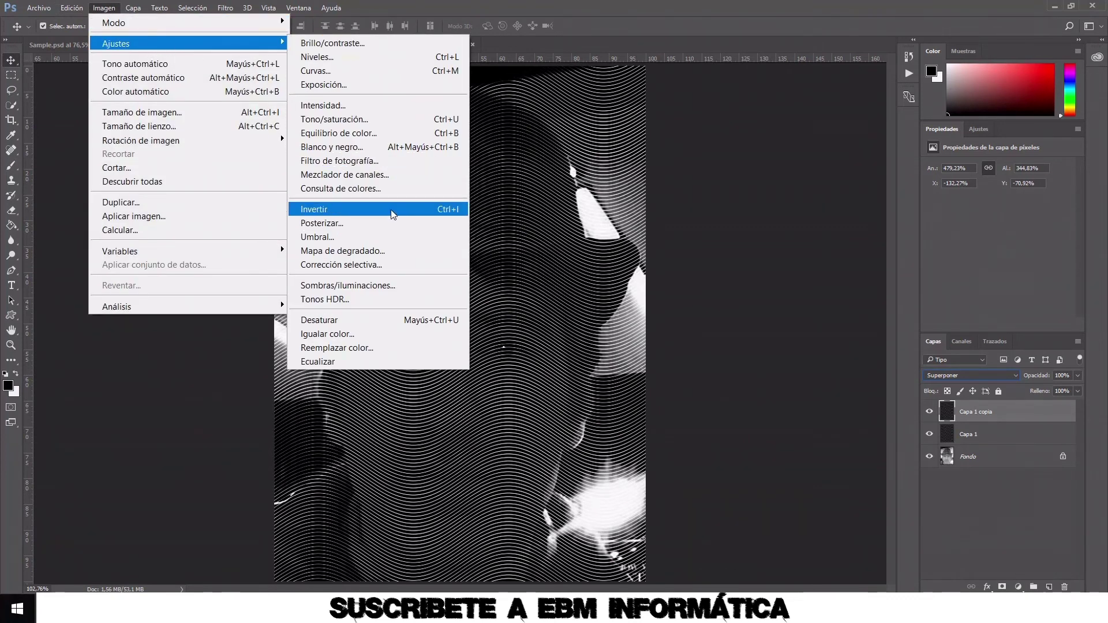
{"action": "left_click", "coordinate": [381, 211]}
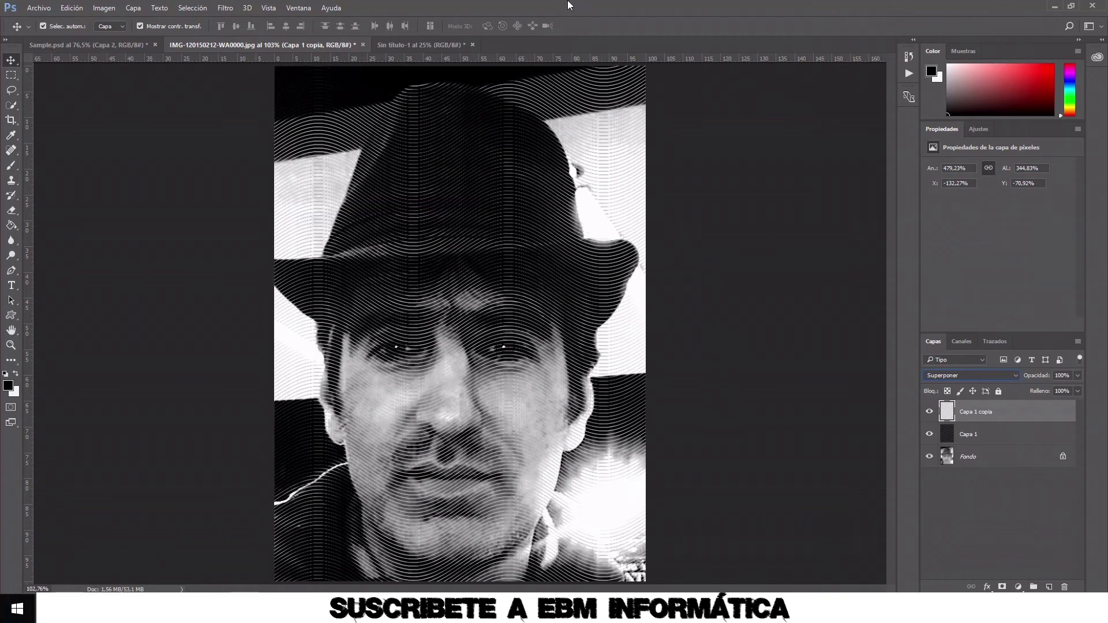
Rotate the inverted copy 90° clockwise, undoing an accidental whole-image rotation
{"action": "left_click", "coordinate": [106, 8]}
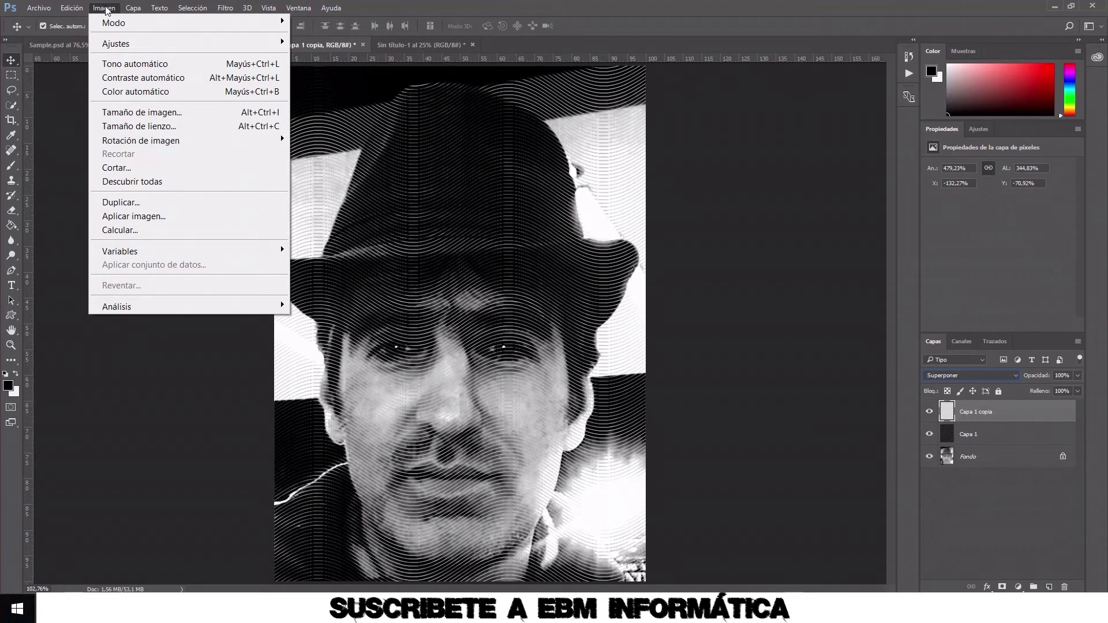
{"action": "mouse_move", "coordinate": [141, 140]}
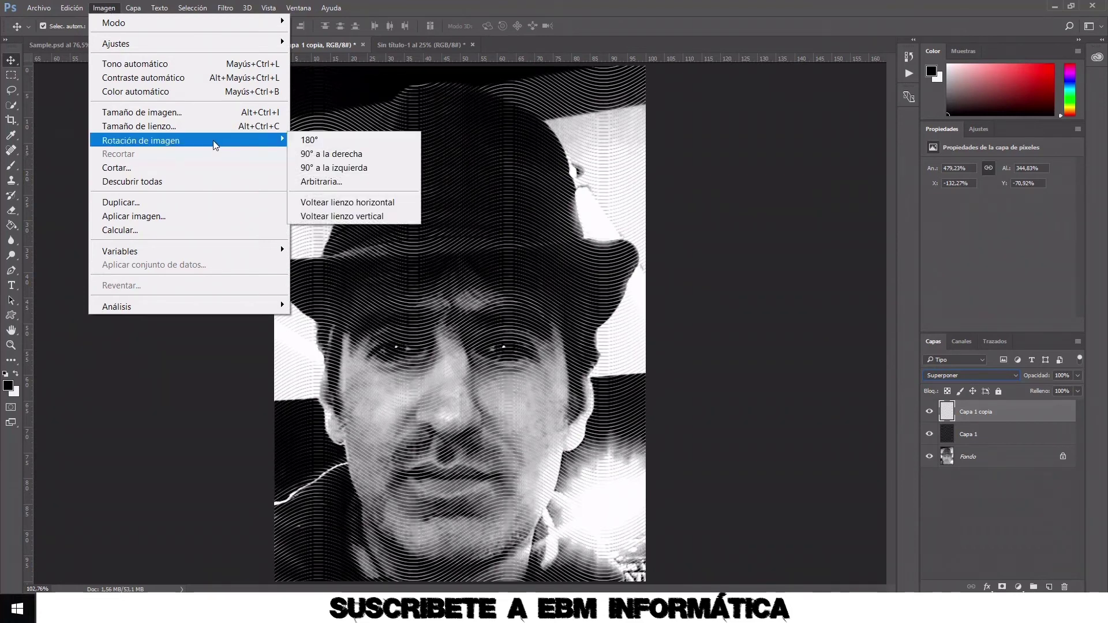
{"action": "left_click", "coordinate": [351, 154]}
{"action": "left_click", "coordinate": [86, 8]}
{"action": "left_click", "coordinate": [107, 41]}
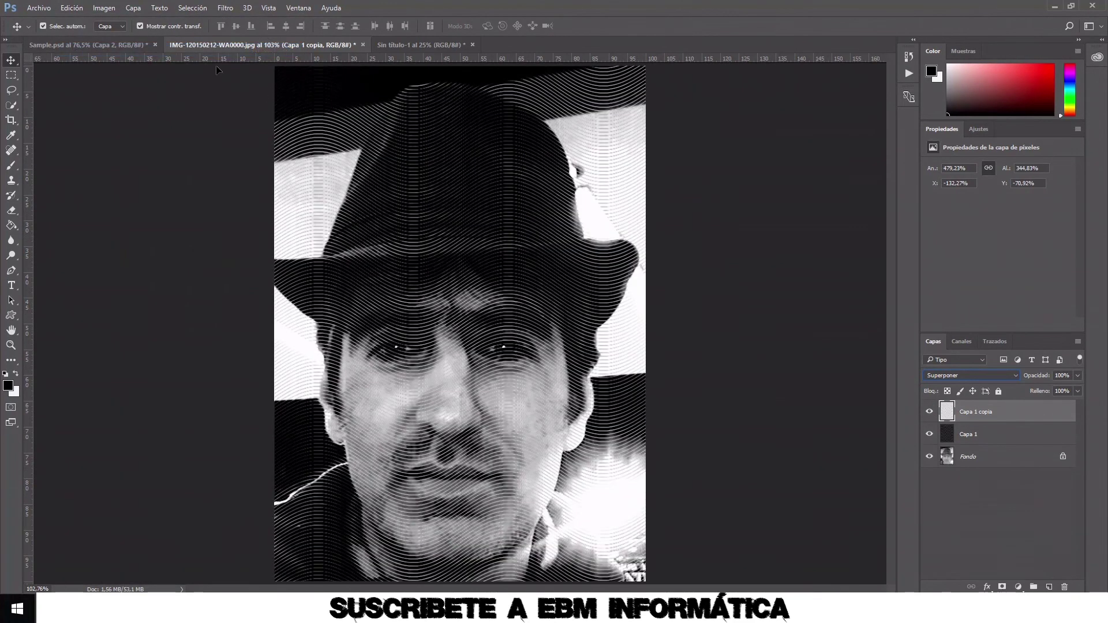
{"action": "left_click", "coordinate": [72, 9]}
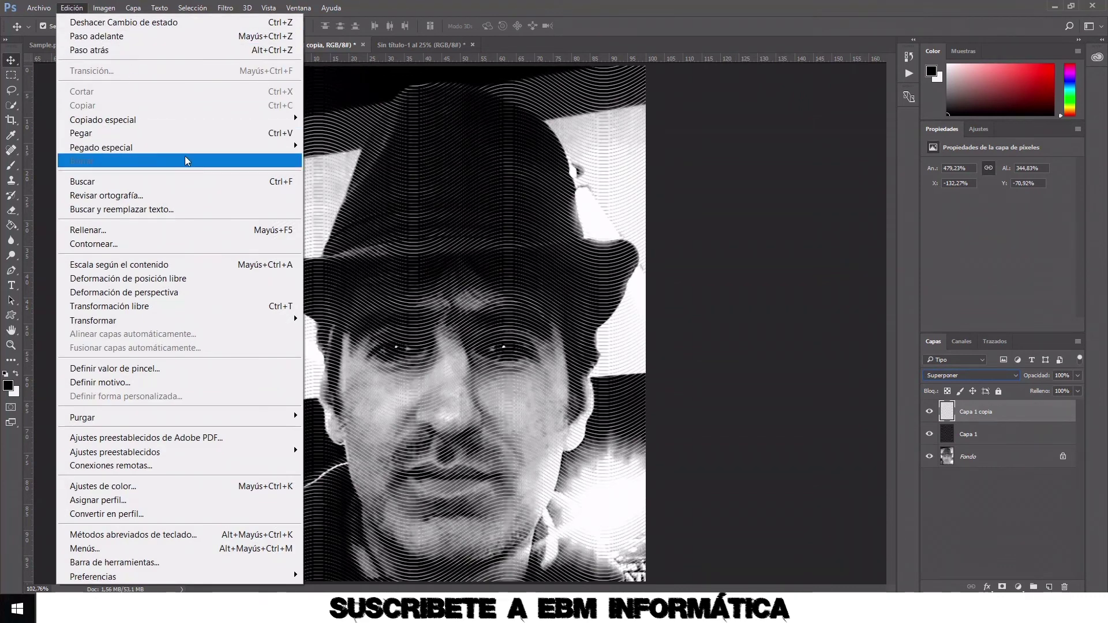
{"action": "mouse_move", "coordinate": [92, 320]}
{"action": "left_click", "coordinate": [418, 447]}
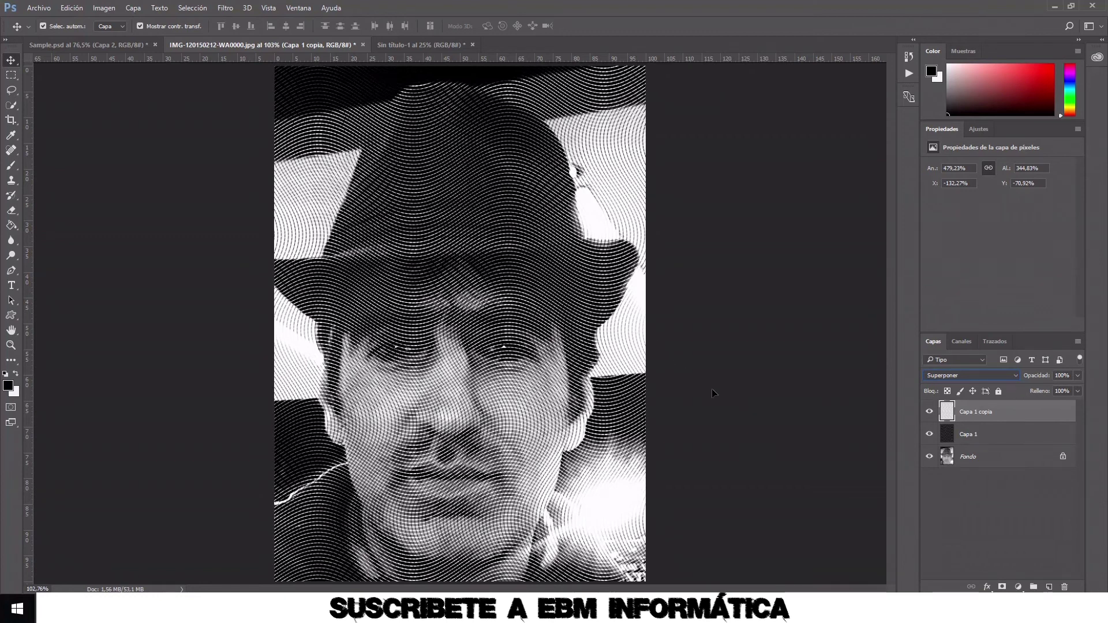
{"action": "key", "text": "ctrl"}
Merge visible layers into the engraved portrait and move it into Sample.psd below the banknote
{"action": "key", "text": "ctrl+shift+alt+e"}
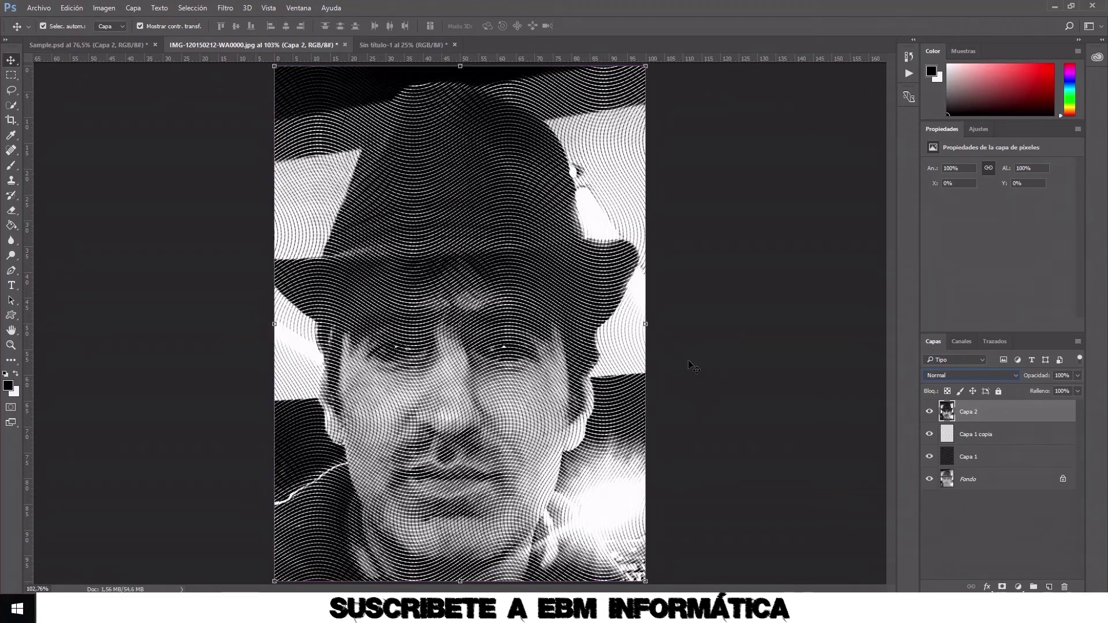
{"action": "key", "text": "w"}
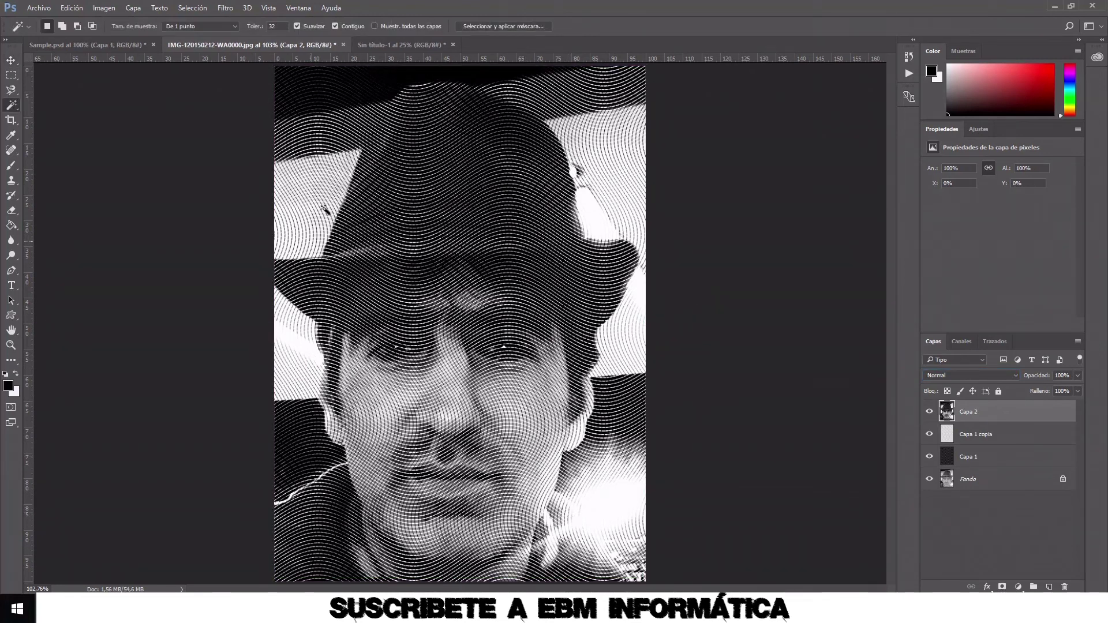
{"action": "left_click", "coordinate": [13, 59]}
{"action": "left_click_drag", "start_coordinate": [404, 276], "coordinate": [95, 46]}
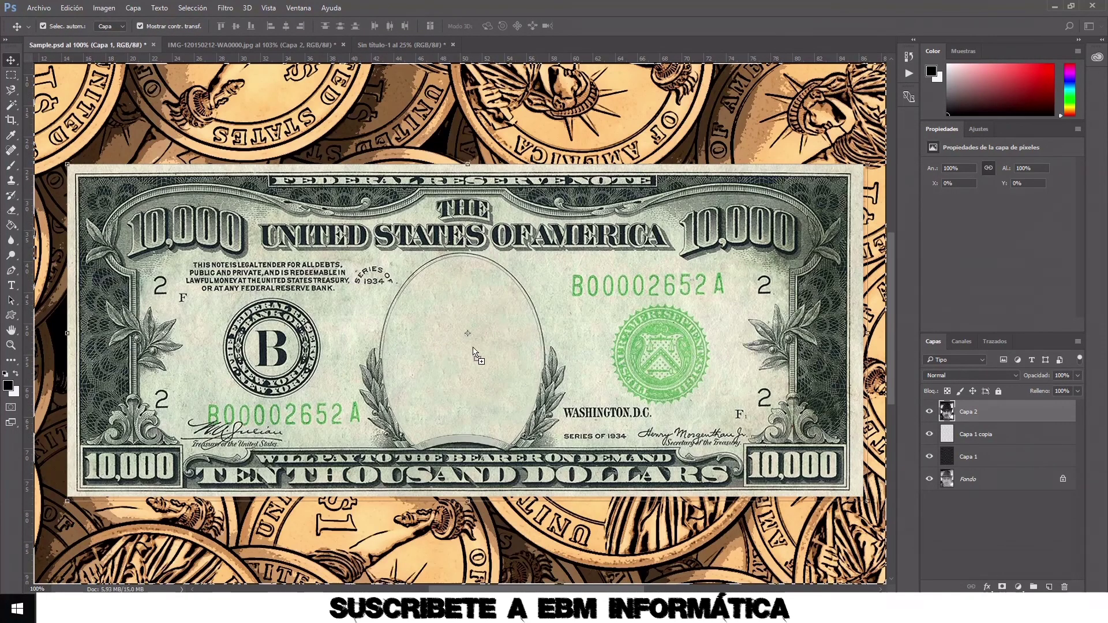
{"action": "left_click_drag", "start_coordinate": [95, 47], "coordinate": [479, 349]}
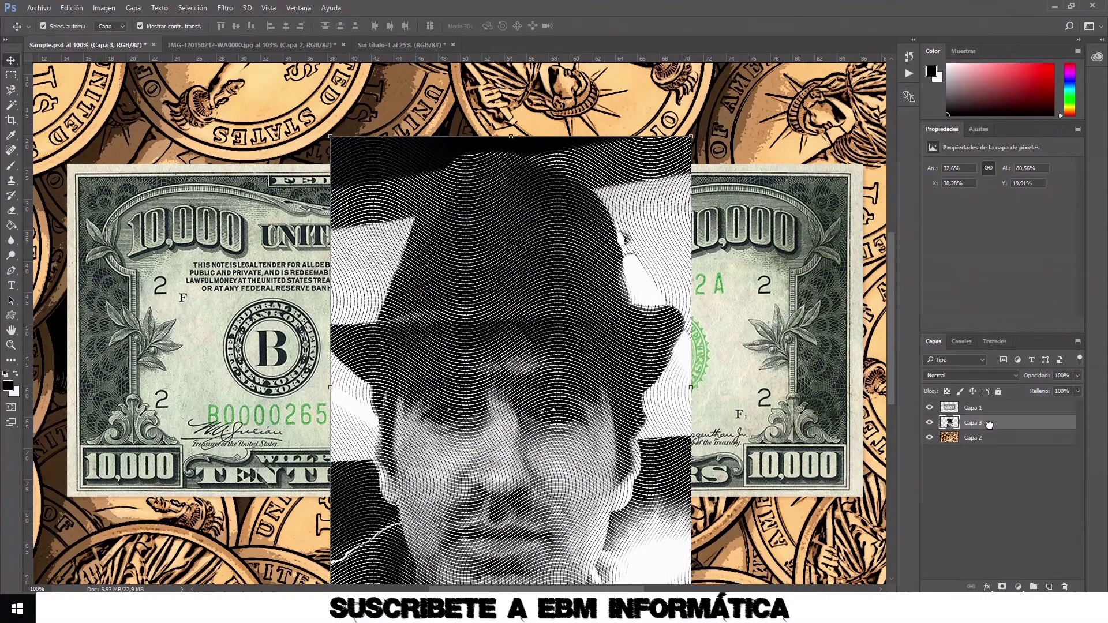
{"action": "left_click_drag", "start_coordinate": [987, 411], "coordinate": [979, 433]}
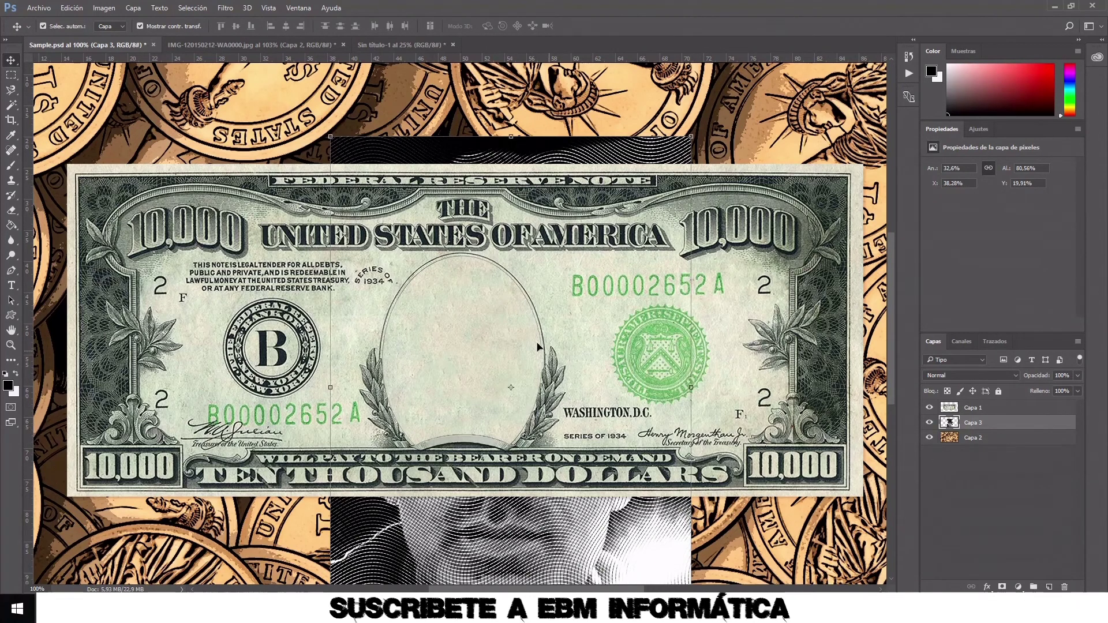
Magic-wand select the empty oval on the banknote layer, then select Capa 3
{"action": "left_click", "coordinate": [980, 410]}
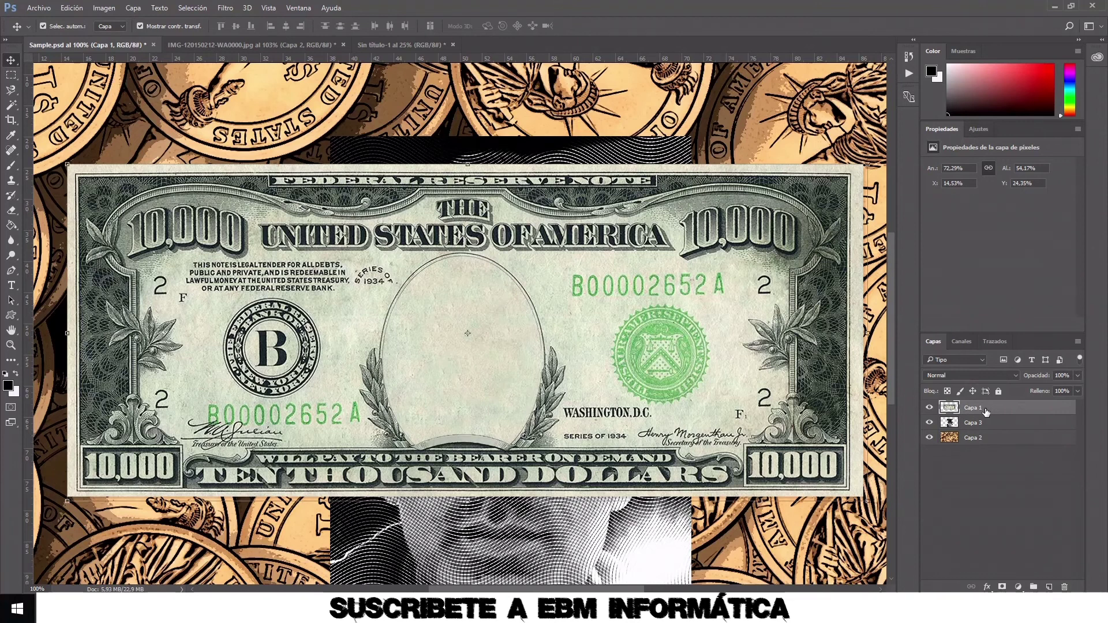
{"action": "left_click", "coordinate": [12, 108]}
{"action": "left_click", "coordinate": [67, 117]}
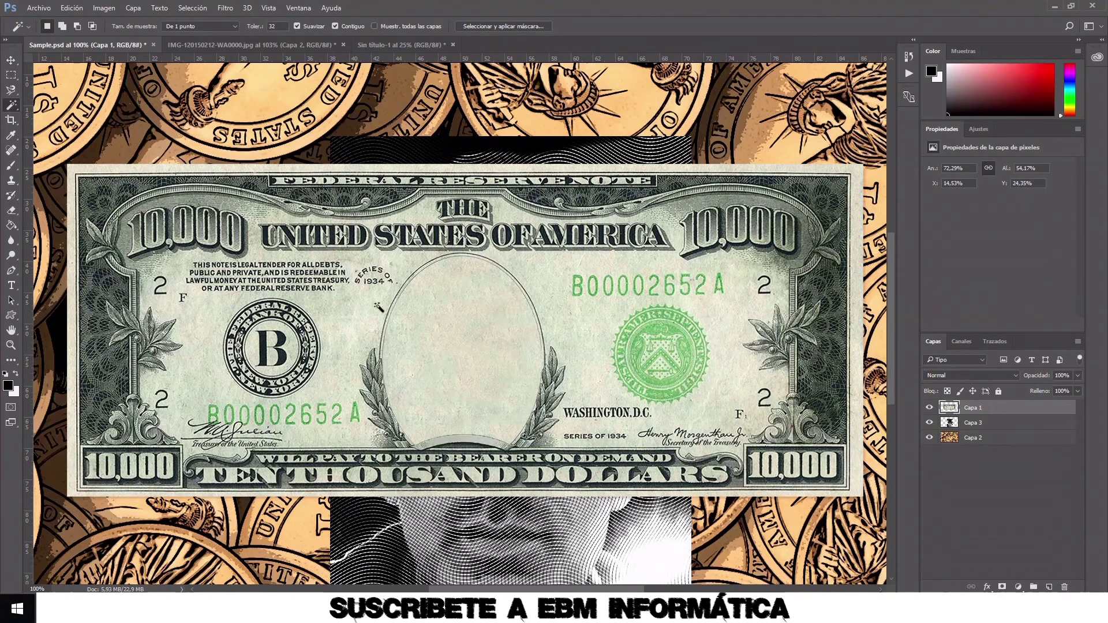
{"action": "left_click", "coordinate": [462, 340]}
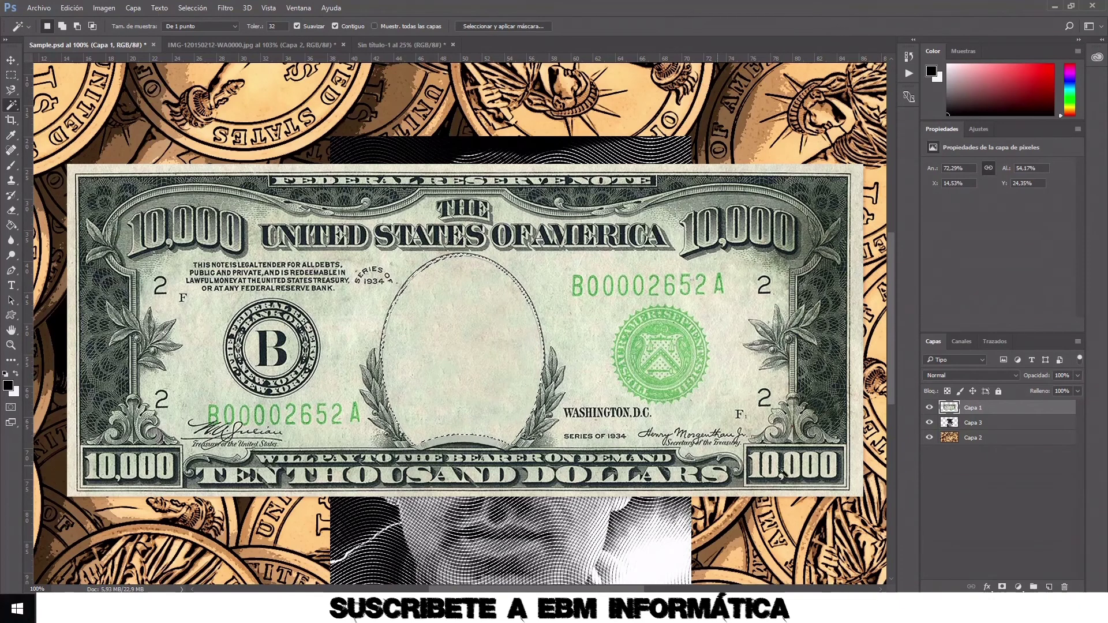
{"action": "left_click", "coordinate": [972, 427]}
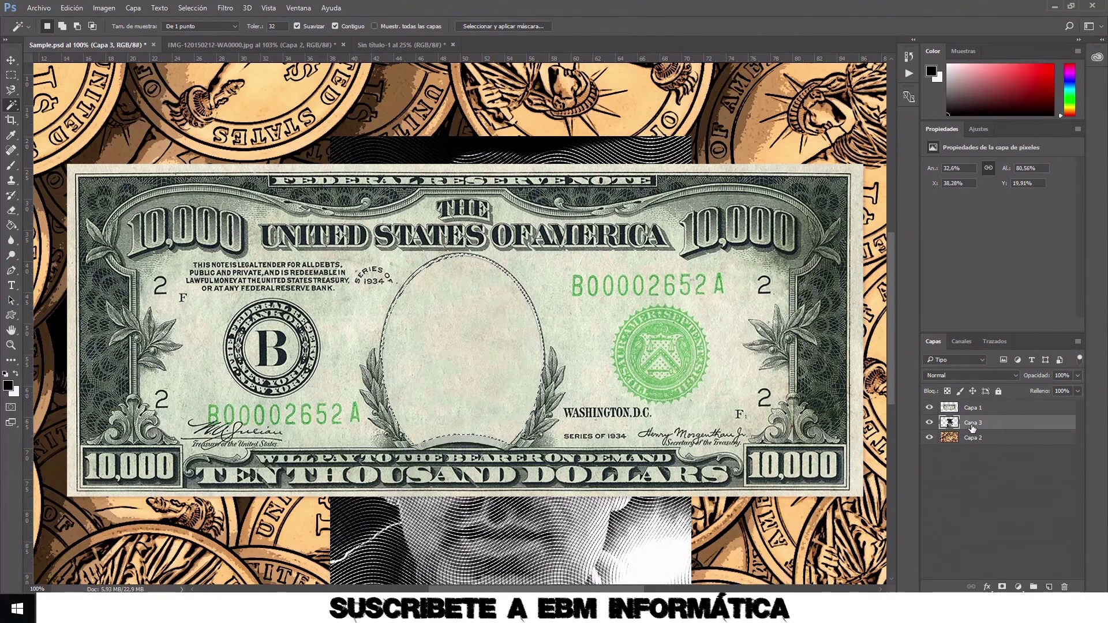
Mask Capa 3 to the oval selection and move it above the Capa 1 banknote
{"action": "left_click", "coordinate": [1002, 587]}
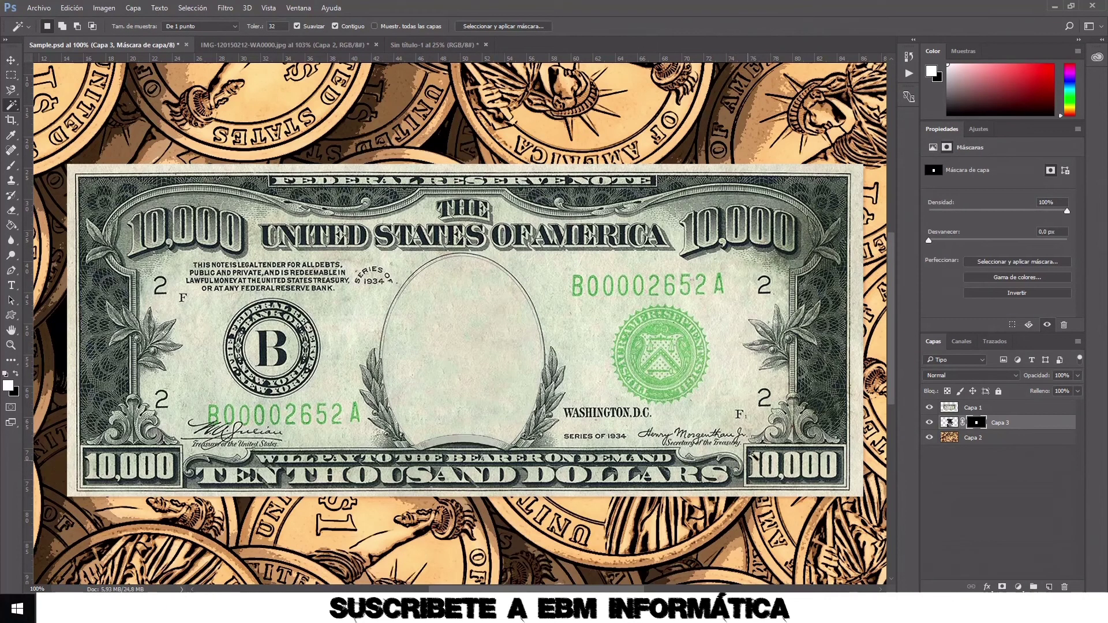
{"action": "left_click_drag", "start_coordinate": [1015, 430], "coordinate": [1003, 400]}
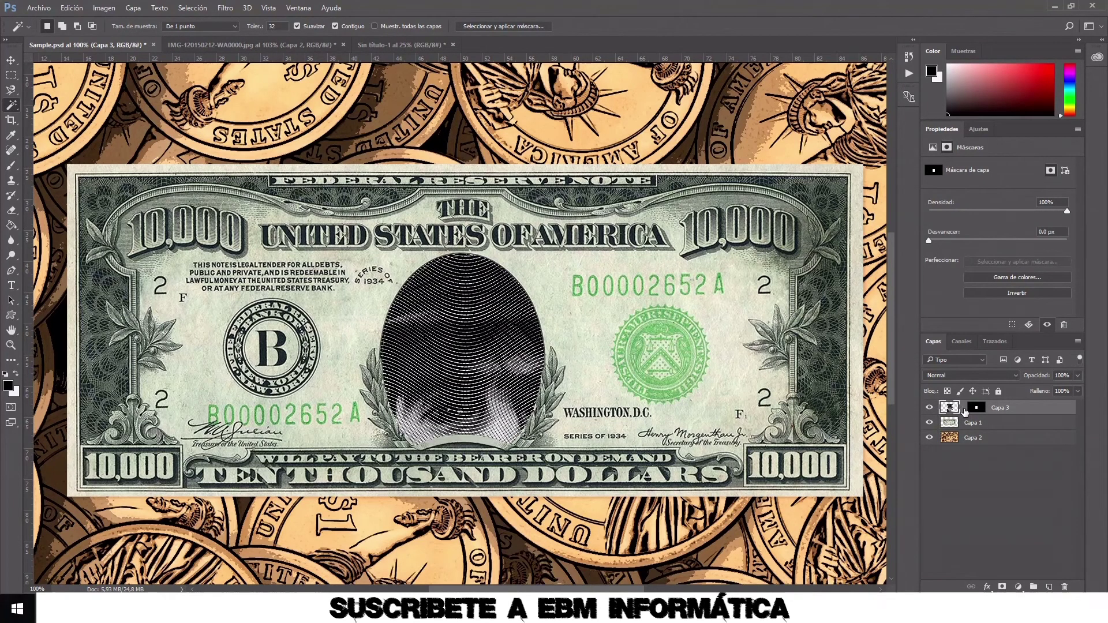
{"action": "left_click", "coordinate": [11, 60]}
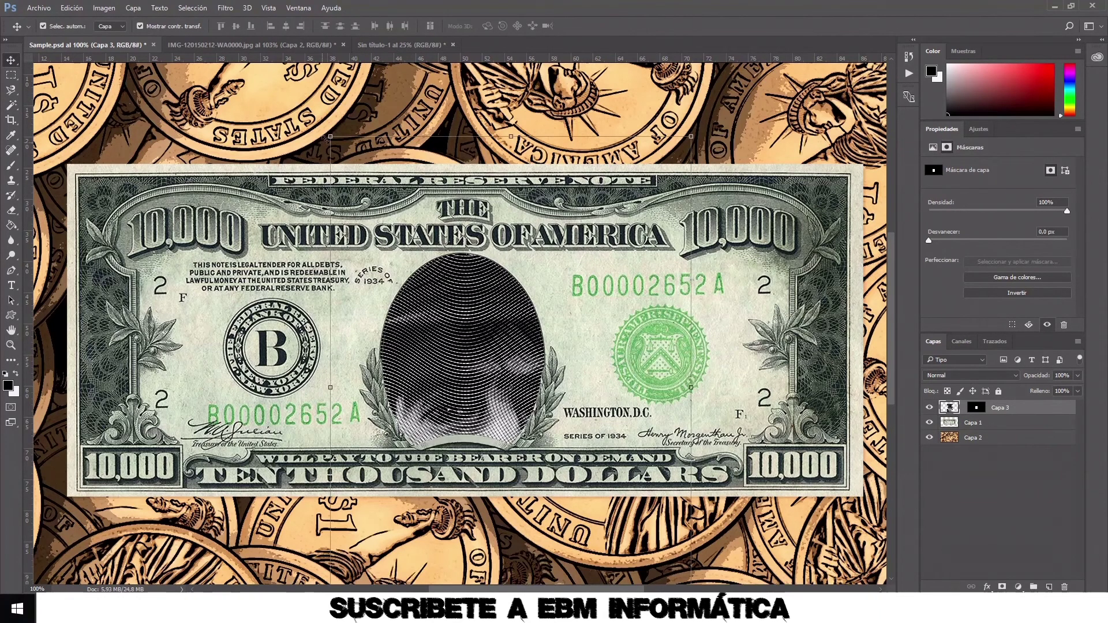
Scale and position the portrait to fill the banknote oval, at about 46%
{"action": "mouse_move", "coordinate": [330, 137]}
{"action": "left_mouse_down"}
{"action": "mouse_move", "coordinate": [507, 367]}
{"action": "mouse_move", "coordinate": [385, 252]}
{"action": "left_mouse_up"}
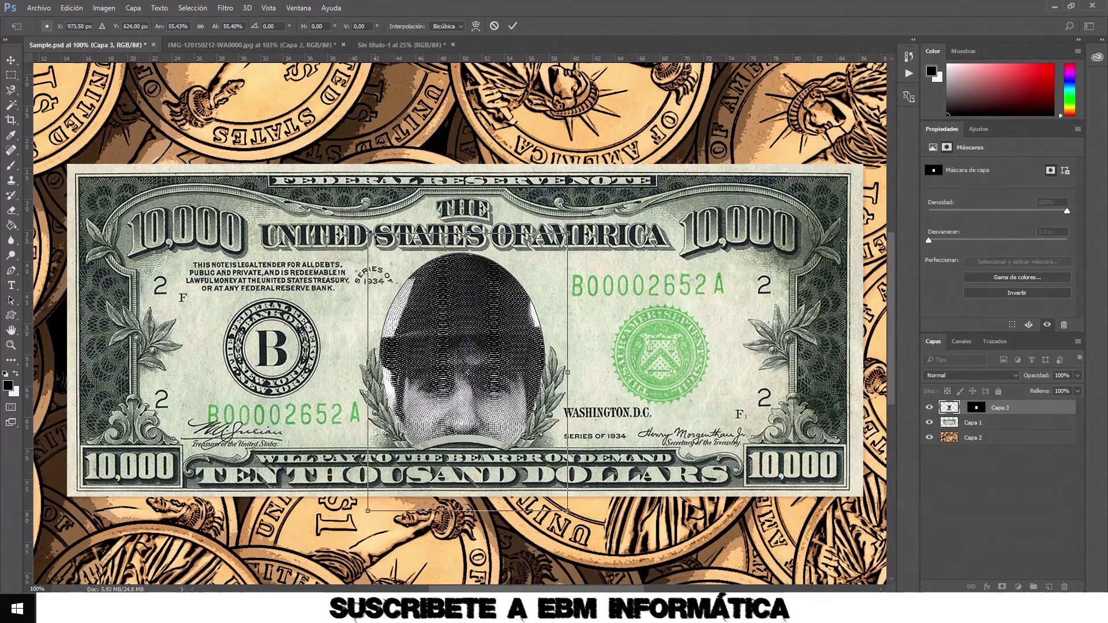
{"action": "mouse_move", "coordinate": [368, 232]}
{"action": "left_mouse_down"}
{"action": "mouse_move", "coordinate": [449, 345]}
{"action": "mouse_move", "coordinate": [460, 245]}
{"action": "left_mouse_up"}
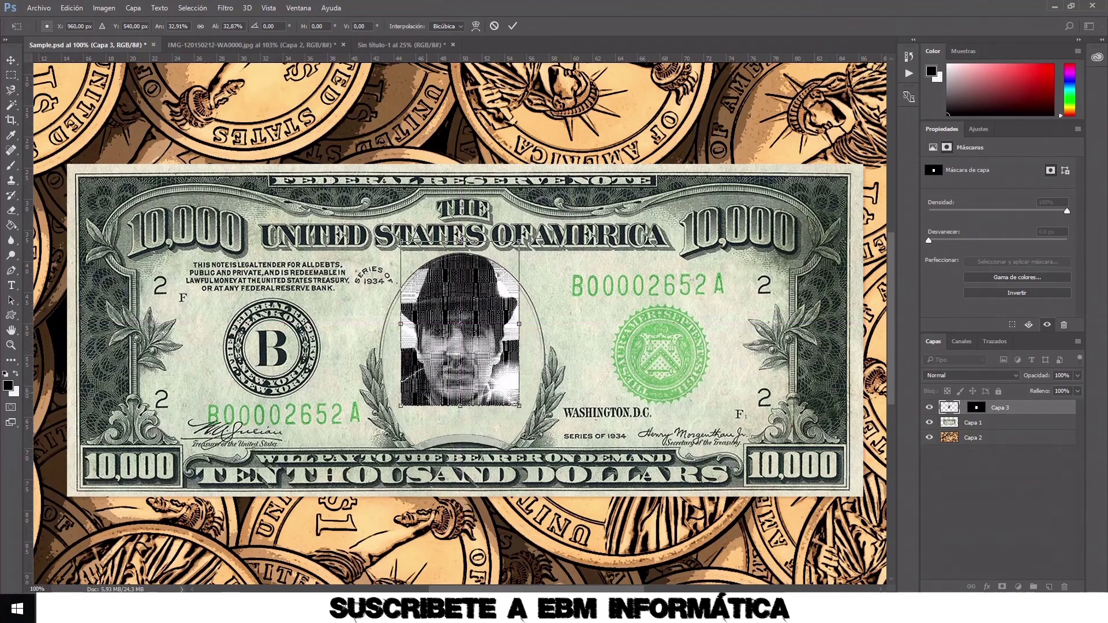
{"action": "left_click_drag", "start_coordinate": [403, 407], "coordinate": [366, 453]}
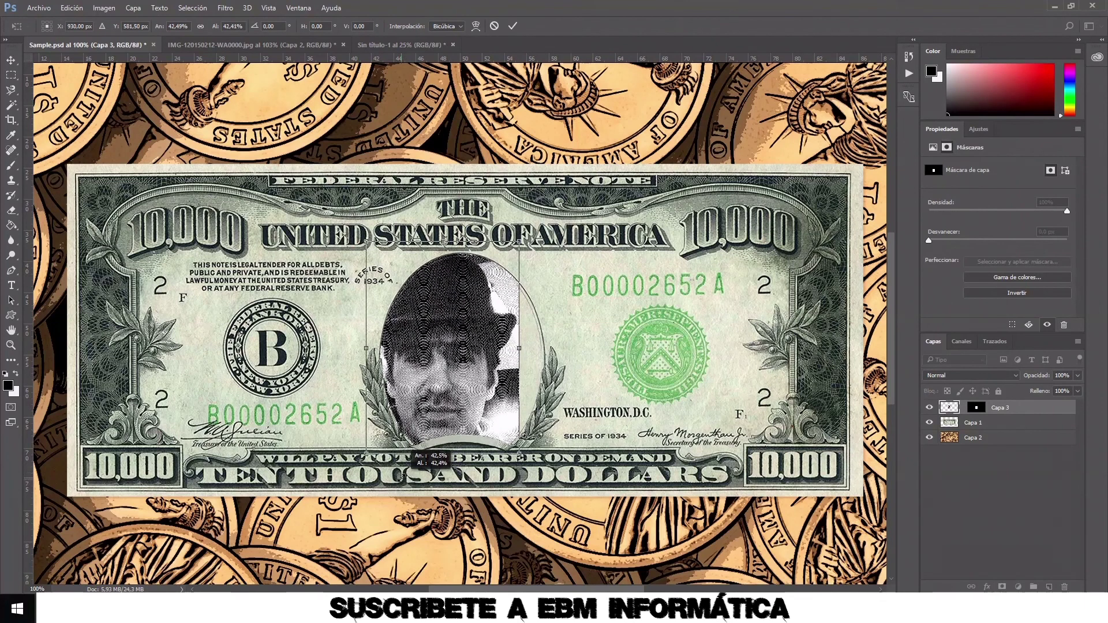
{"action": "left_click_drag", "start_coordinate": [443, 334], "coordinate": [467, 346]}
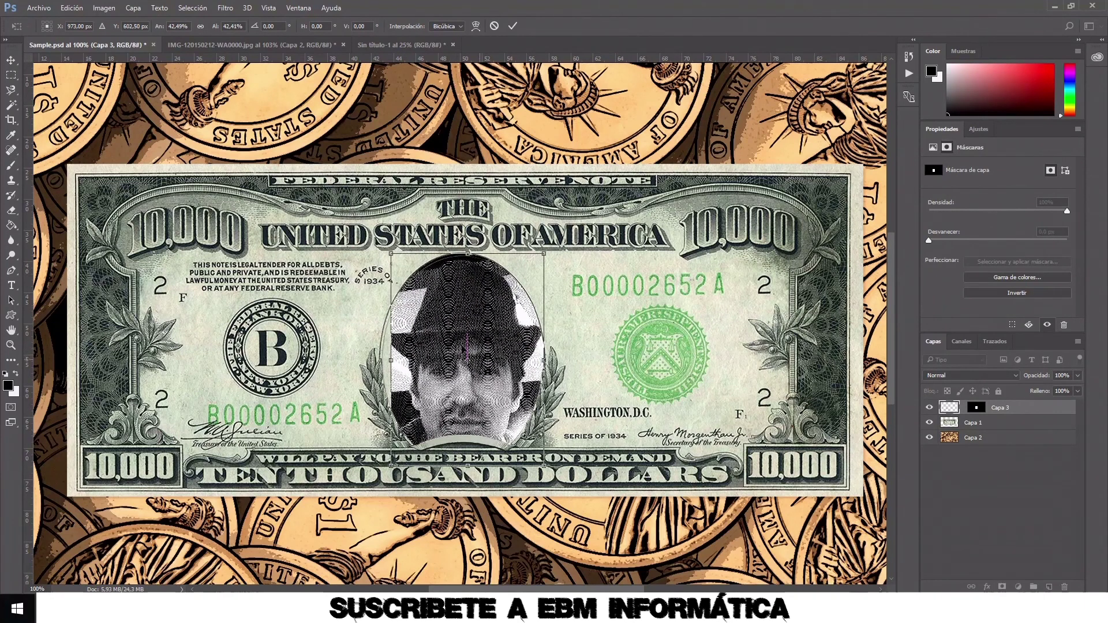
{"action": "left_click_drag", "start_coordinate": [391, 254], "coordinate": [381, 240]}
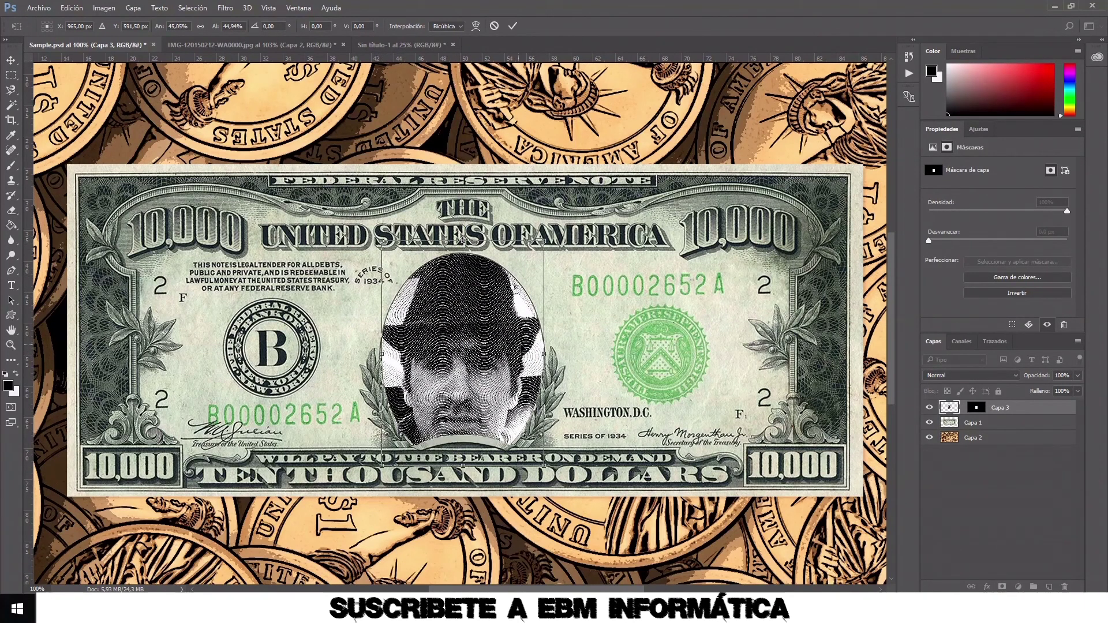
{"action": "left_click_drag", "start_coordinate": [485, 359], "coordinate": [489, 337]}
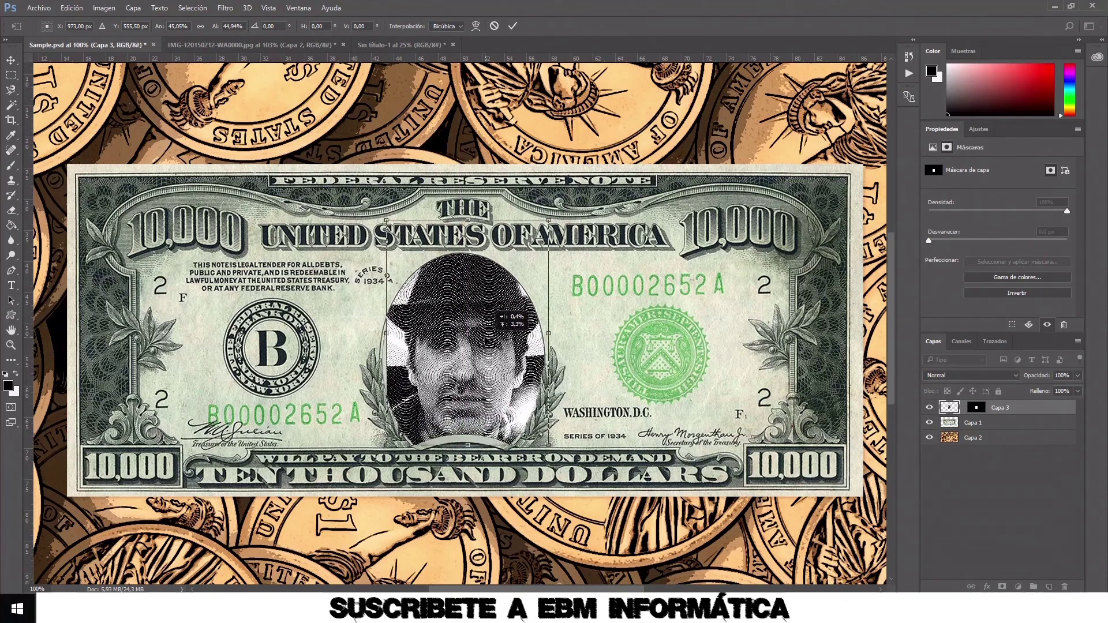
{"action": "left_click_drag", "start_coordinate": [482, 332], "coordinate": [474, 340]}
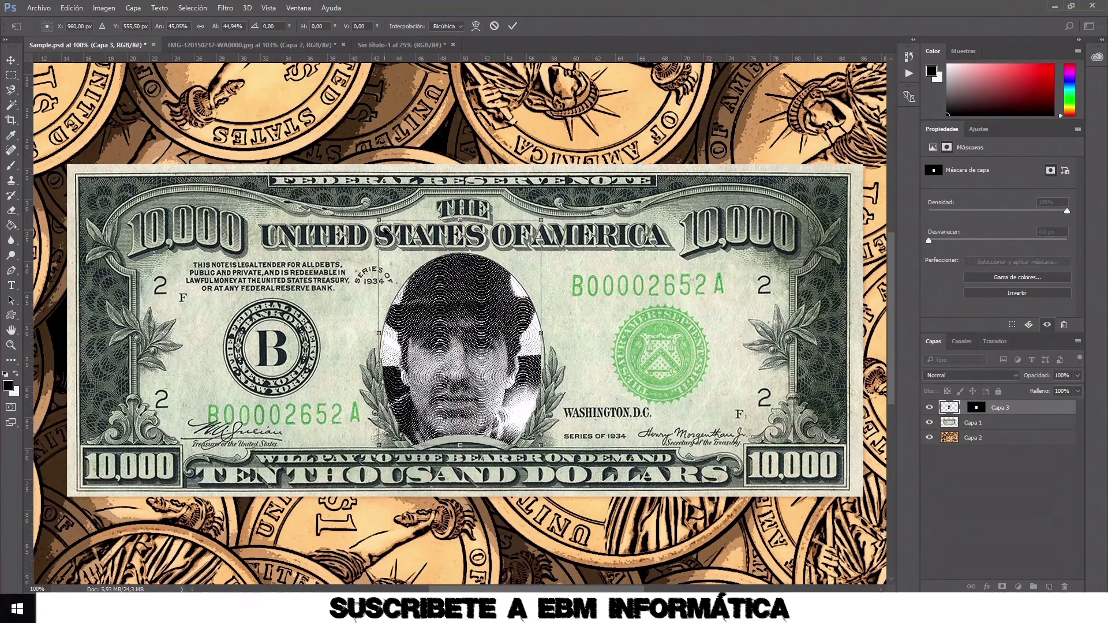
{"action": "left_click_drag", "start_coordinate": [379, 220], "coordinate": [374, 214]}
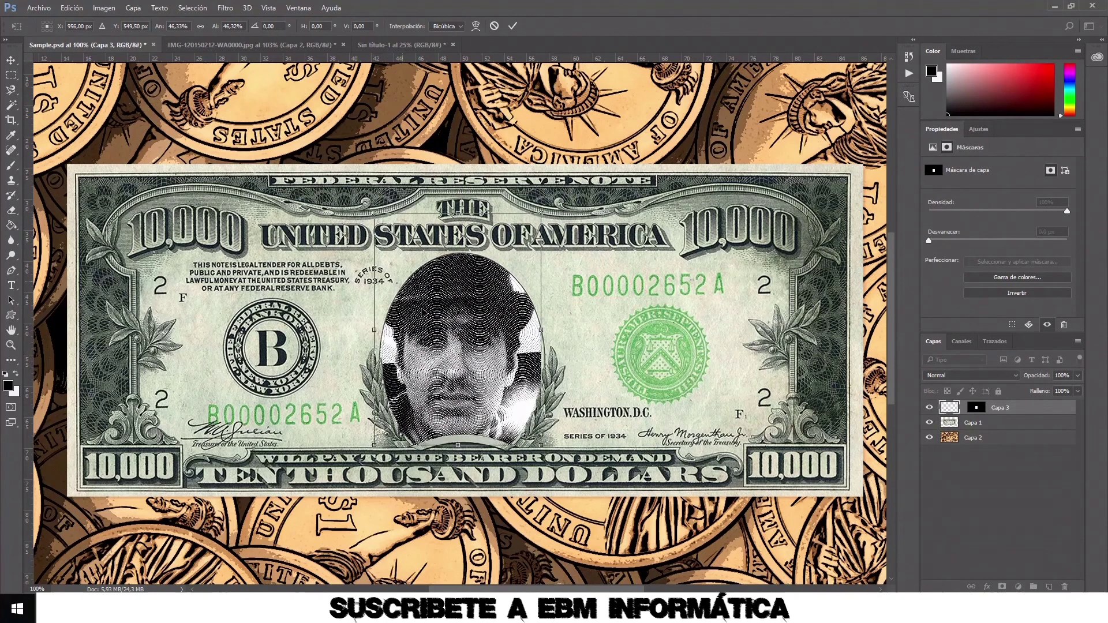
{"action": "left_click_drag", "start_coordinate": [431, 312], "coordinate": [442, 311]}
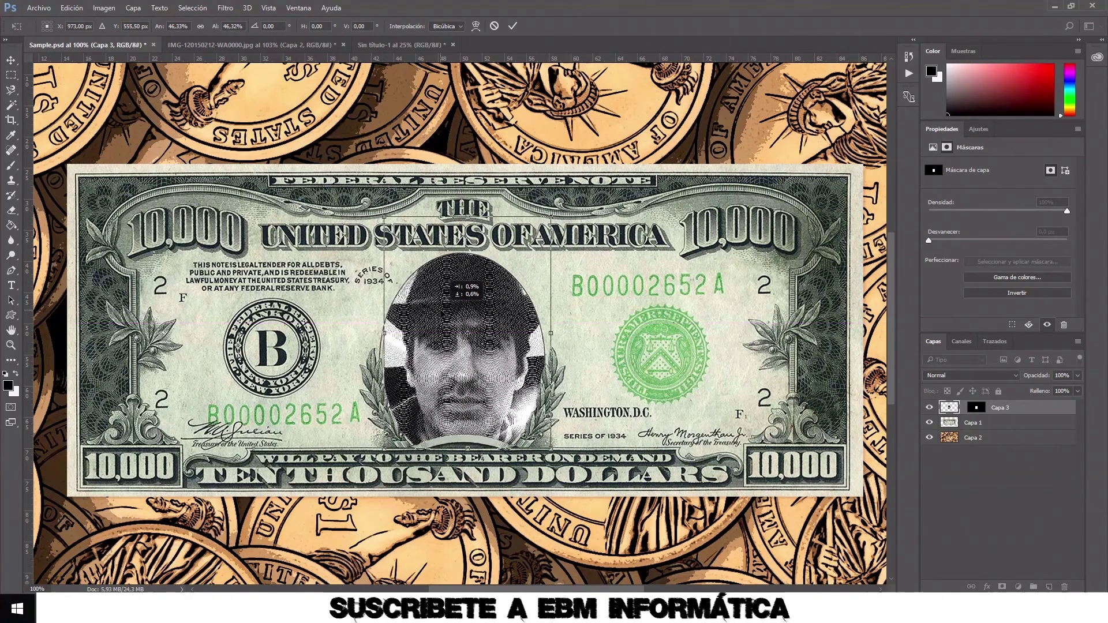
Commit the portrait transform and set Capa 3 to Subexposición lineal blending
{"action": "left_click", "coordinate": [513, 26]}
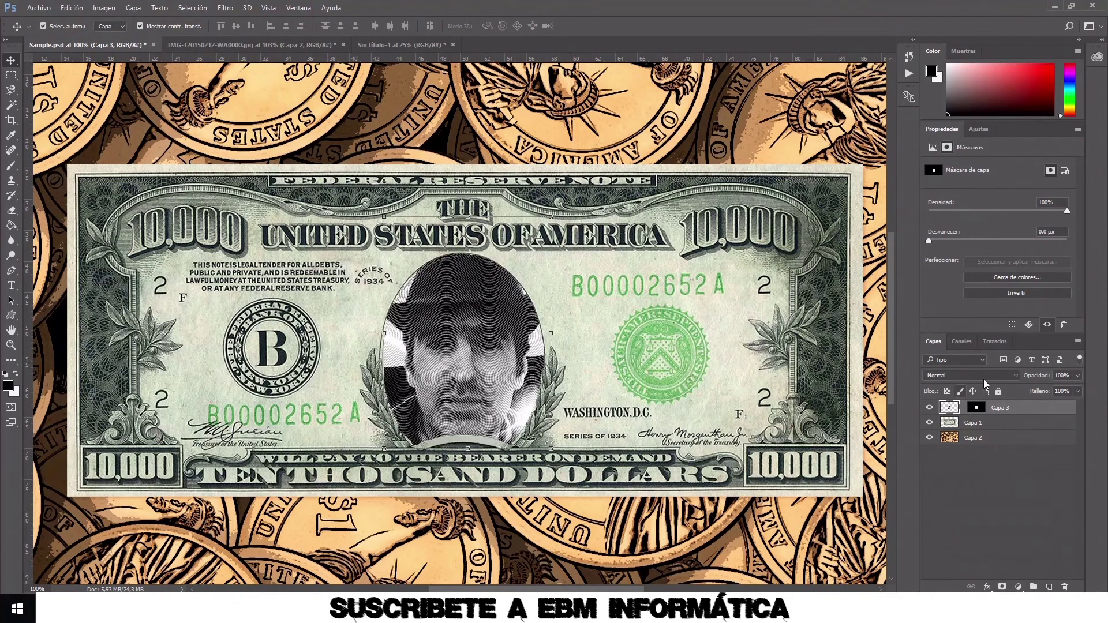
{"action": "left_click", "coordinate": [1014, 376]}
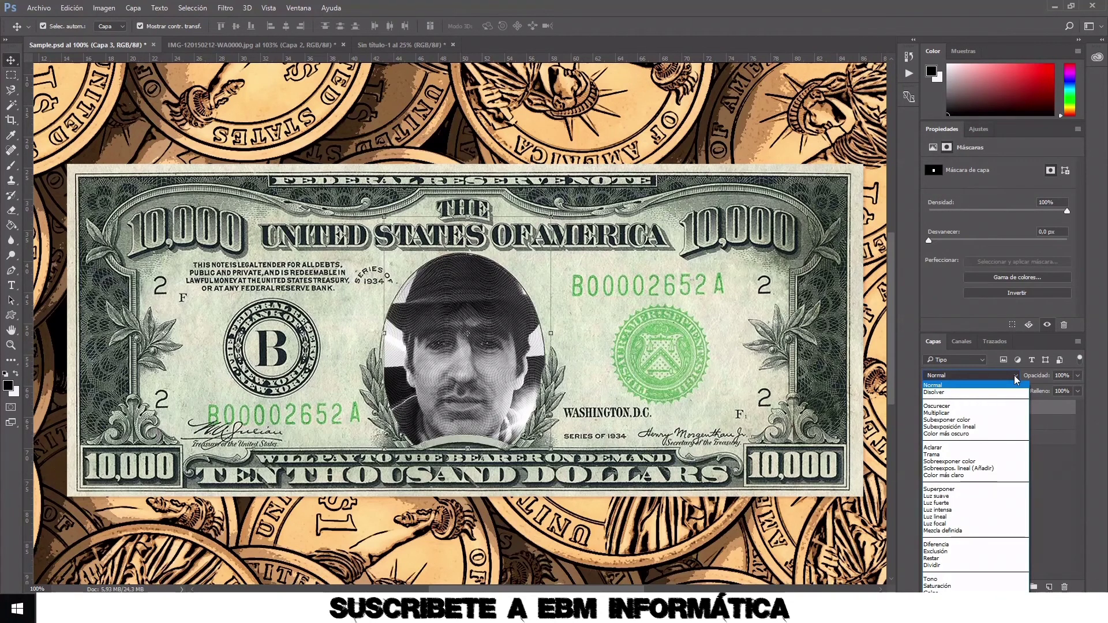
{"action": "left_click", "coordinate": [962, 426]}
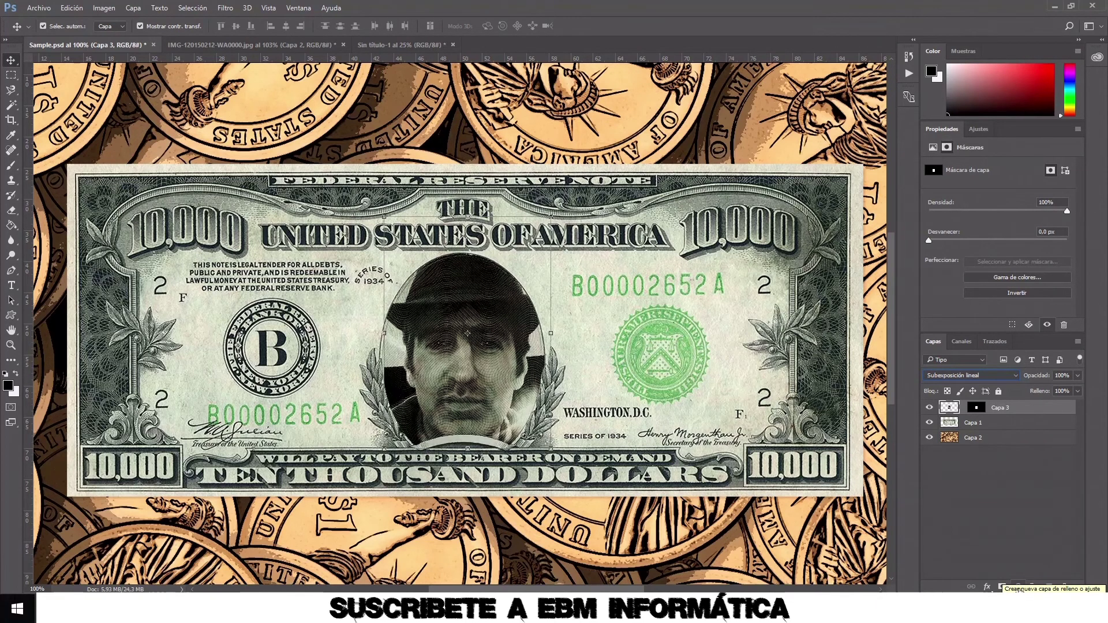
Add an Exposure adjustment layer and try gamma values 2 and 1, then undo
{"action": "left_click", "coordinate": [1019, 587]}
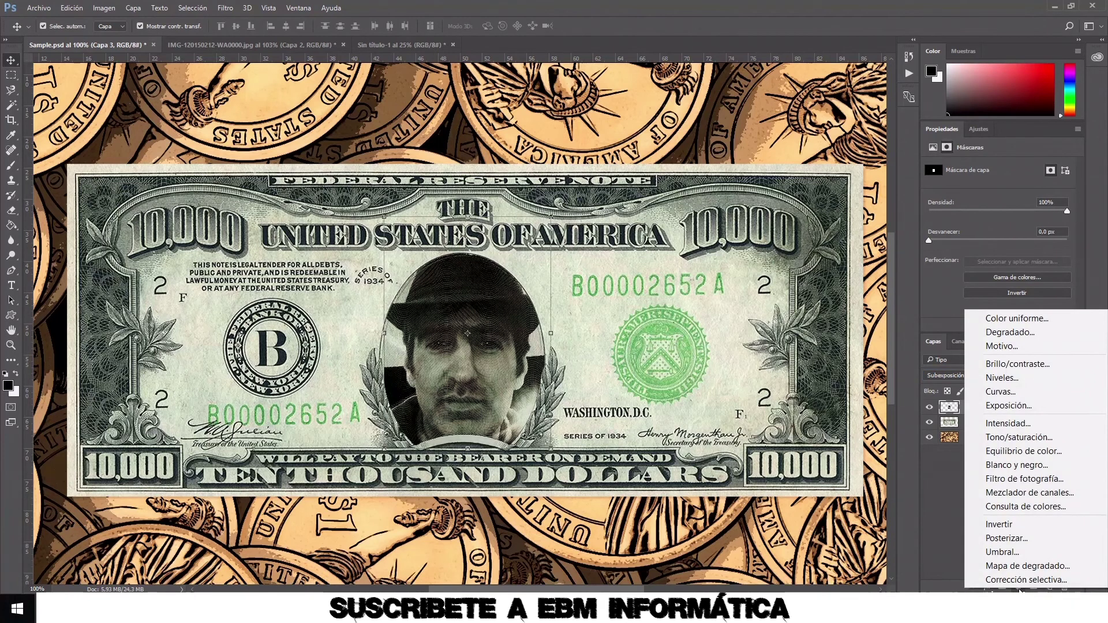
{"action": "left_click", "coordinate": [1033, 405]}
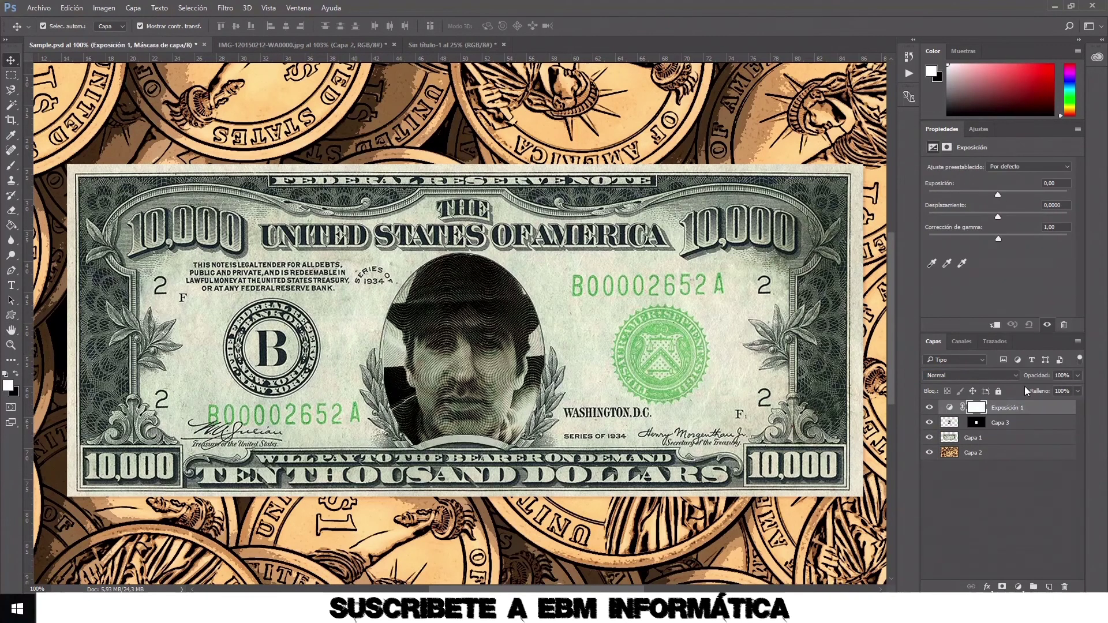
{"action": "double_click", "coordinate": [1060, 228]}
{"action": "type", "text": "2"}
{"action": "key", "text": "Return"}
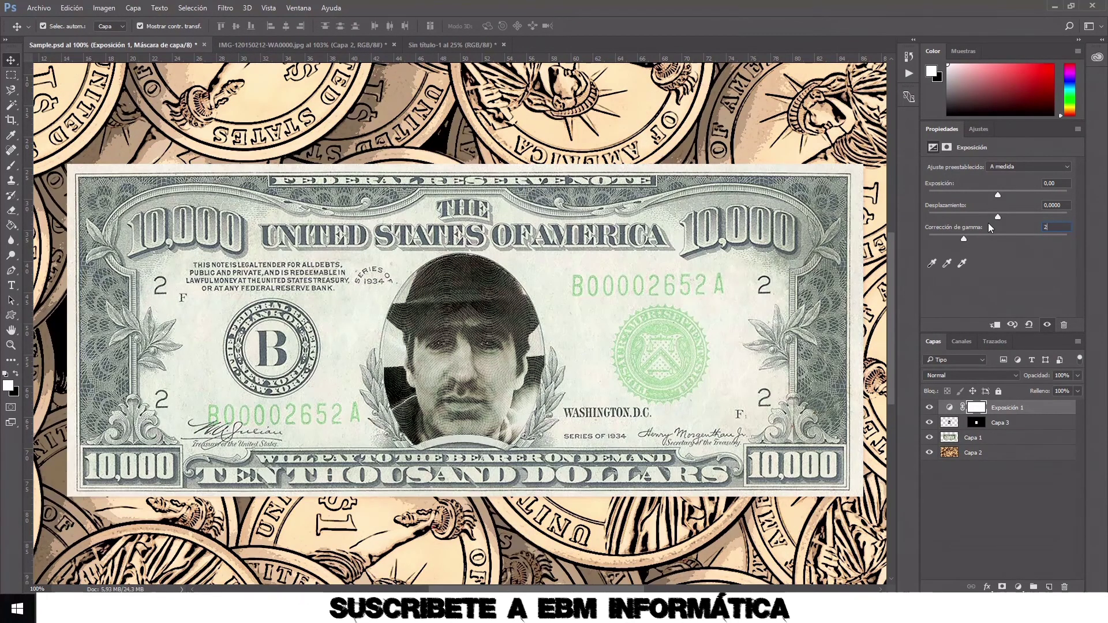
{"action": "type", "text": "1"}
{"action": "key", "text": "Return"}
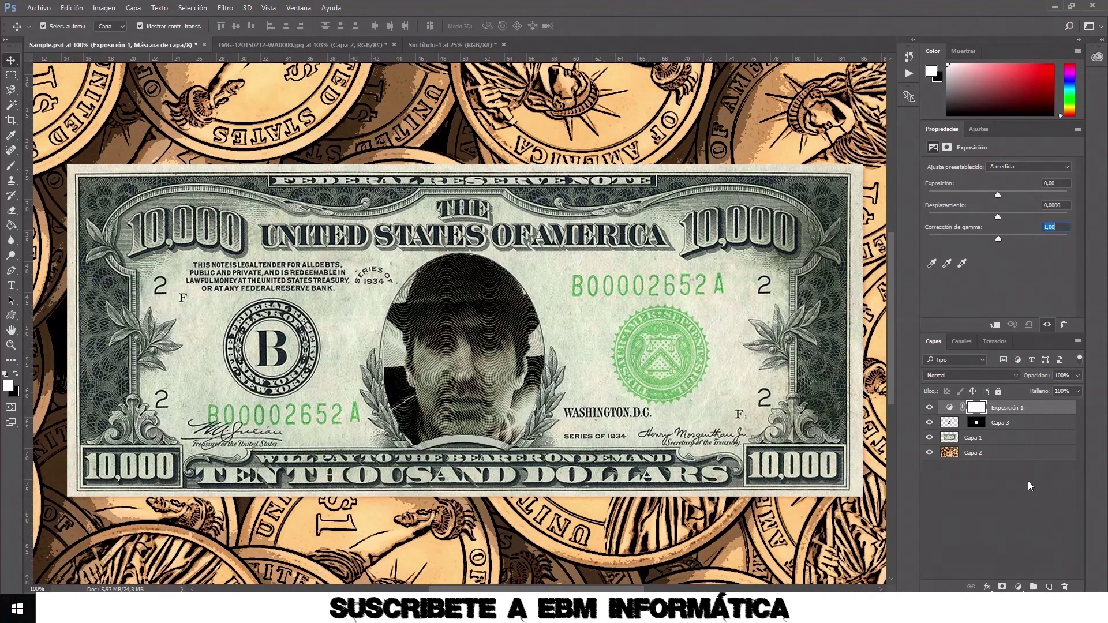
{"action": "type", "text": "2"}
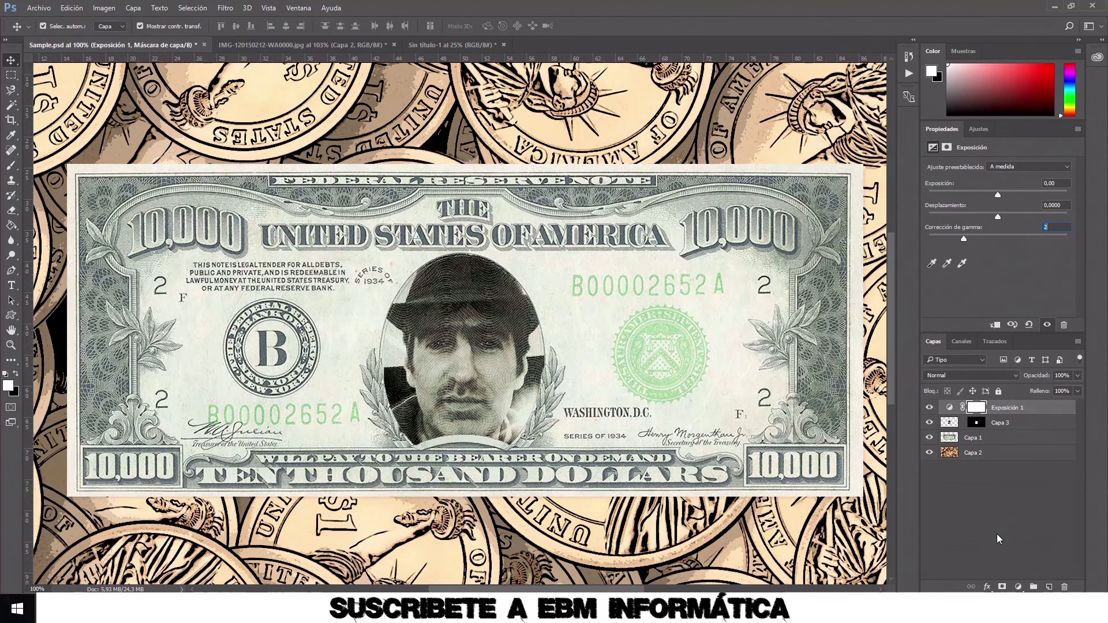
{"action": "key", "text": "ctrl+z"}
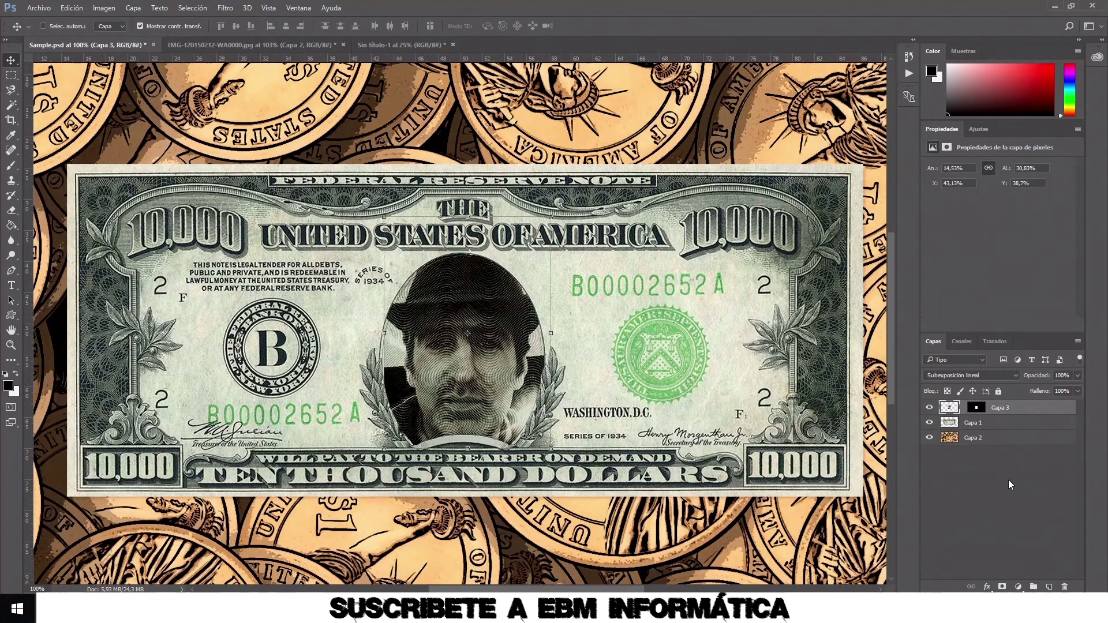
Add an Exposure layer clipped to Capa 3 with gamma correction 2
{"action": "left_click", "coordinate": [1016, 587]}
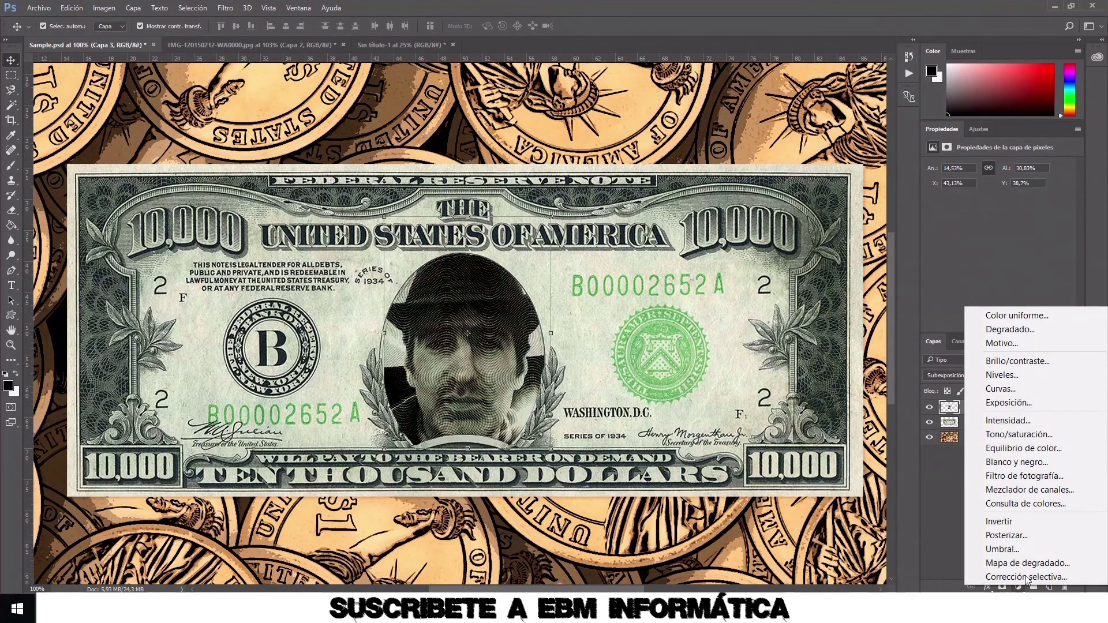
{"action": "left_click", "coordinate": [1026, 403]}
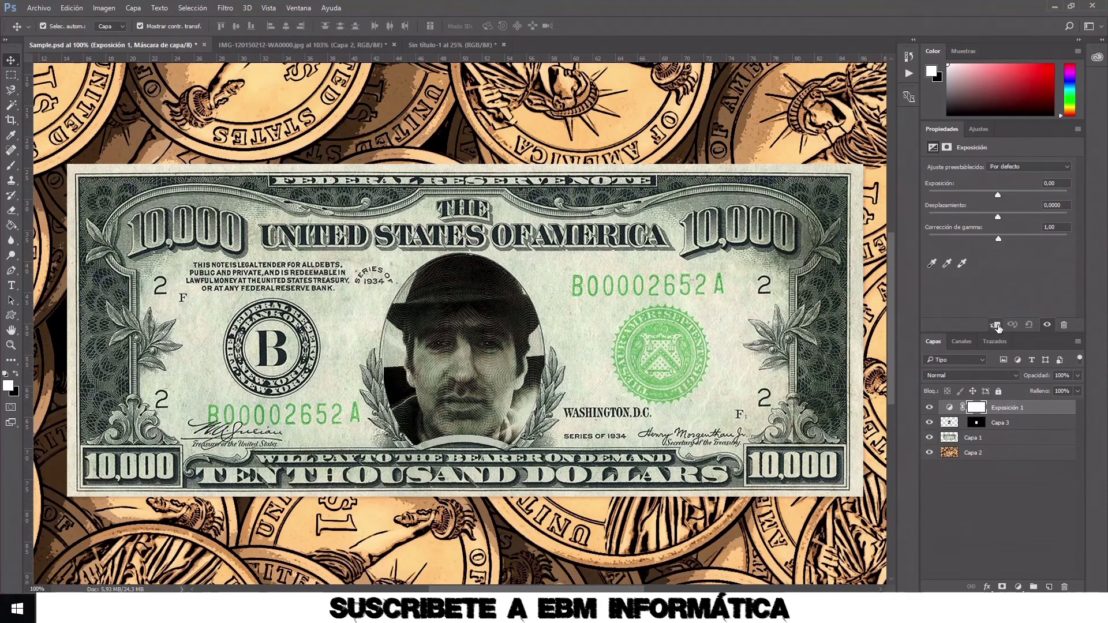
{"action": "left_click", "coordinate": [996, 326]}
{"action": "left_click", "coordinate": [1020, 227]}
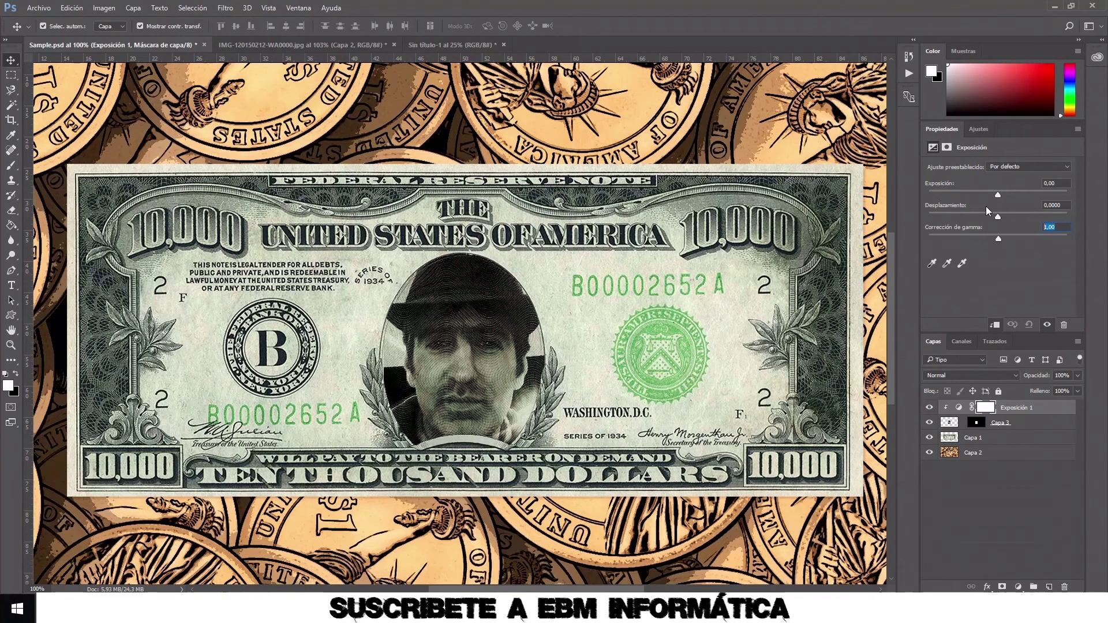
{"action": "type", "text": "2"}
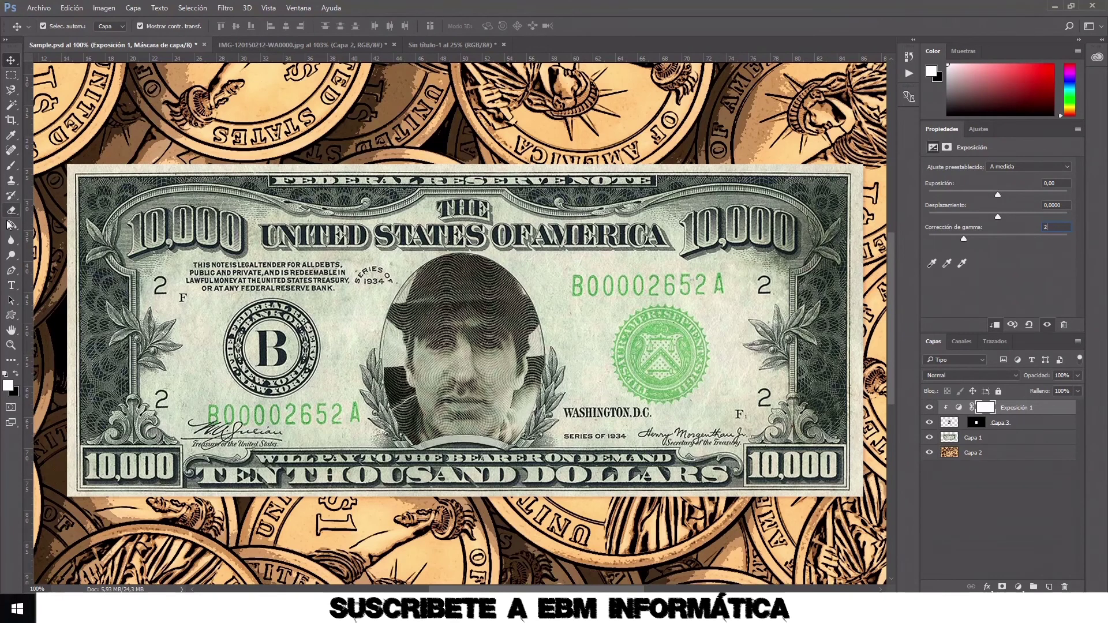
{"action": "left_click", "coordinate": [13, 286]}
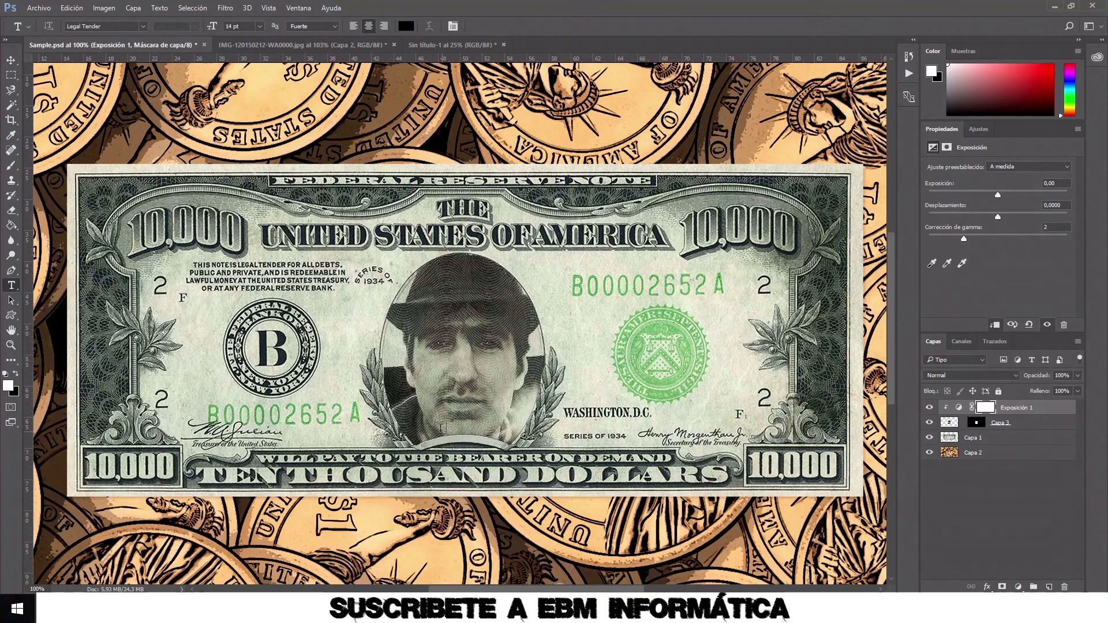
Zoom in on the portrait and set the type to 13 pt with Enfocado anti-aliasing
{"action": "key", "text": "ctrl+plus"}
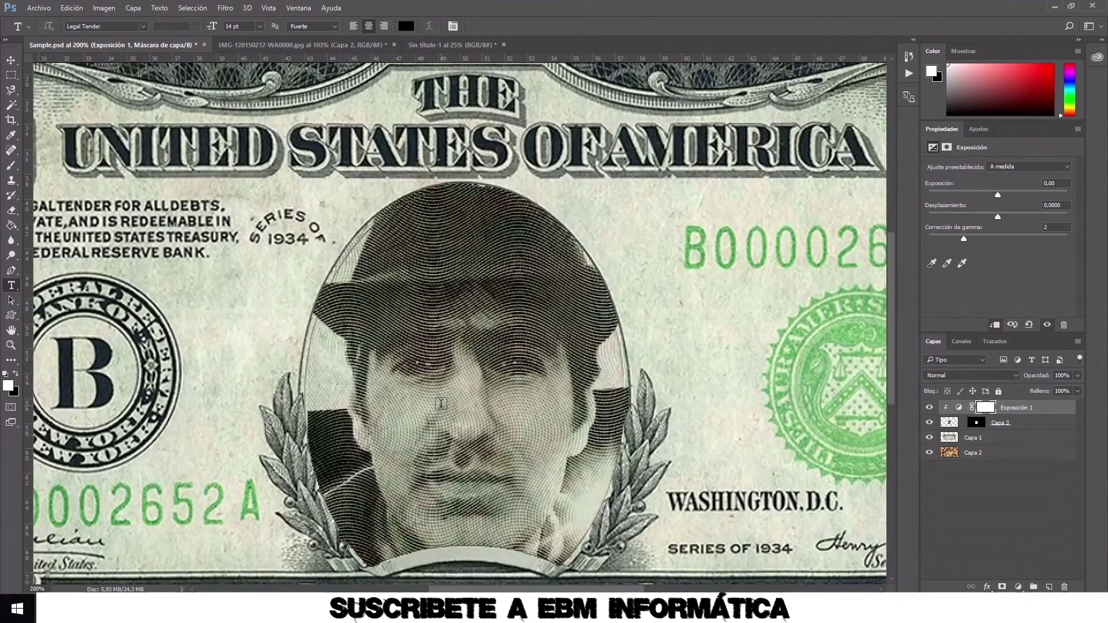
{"action": "key", "text": "ctrl+plus"}
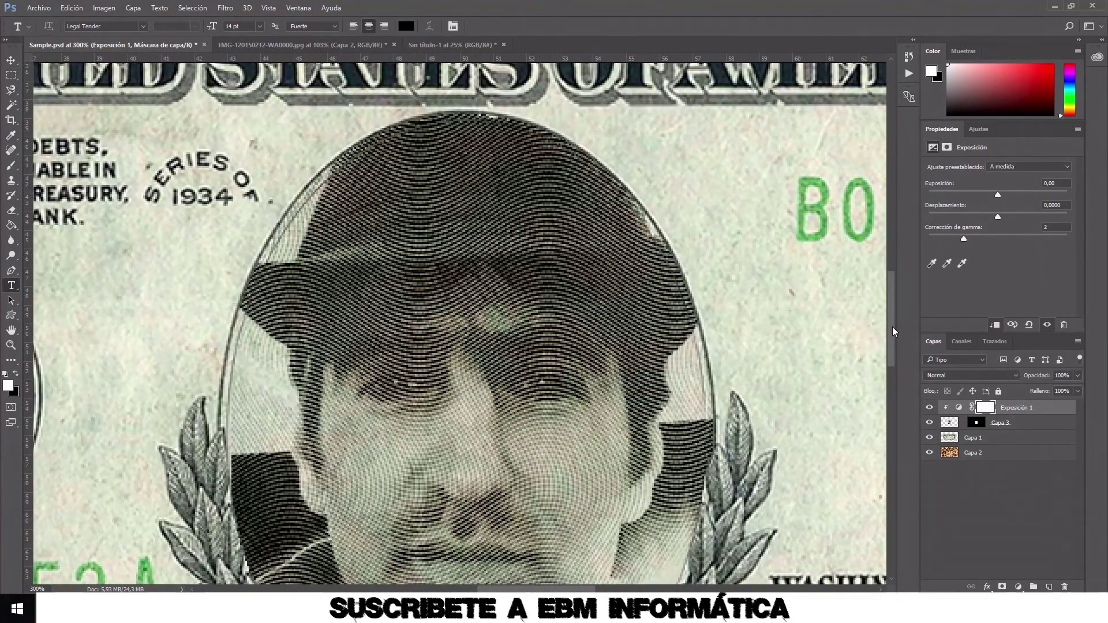
{"action": "left_click_drag", "start_coordinate": [892, 326], "coordinate": [895, 400]}
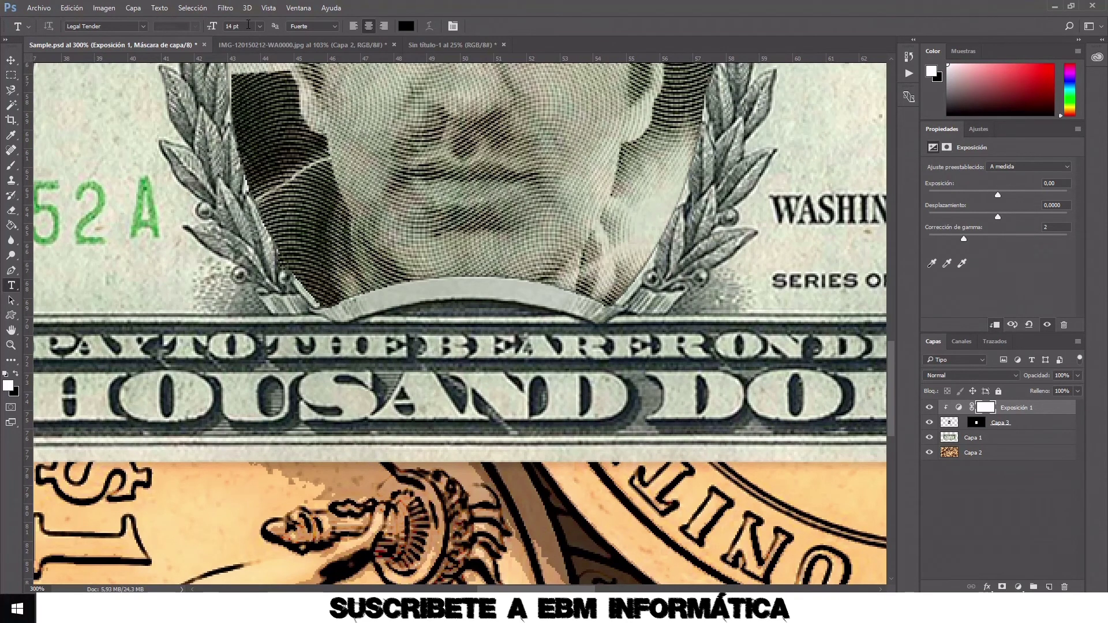
{"action": "left_click", "coordinate": [245, 26]}
{"action": "type", "text": "13"}
{"action": "left_click", "coordinate": [333, 26]}
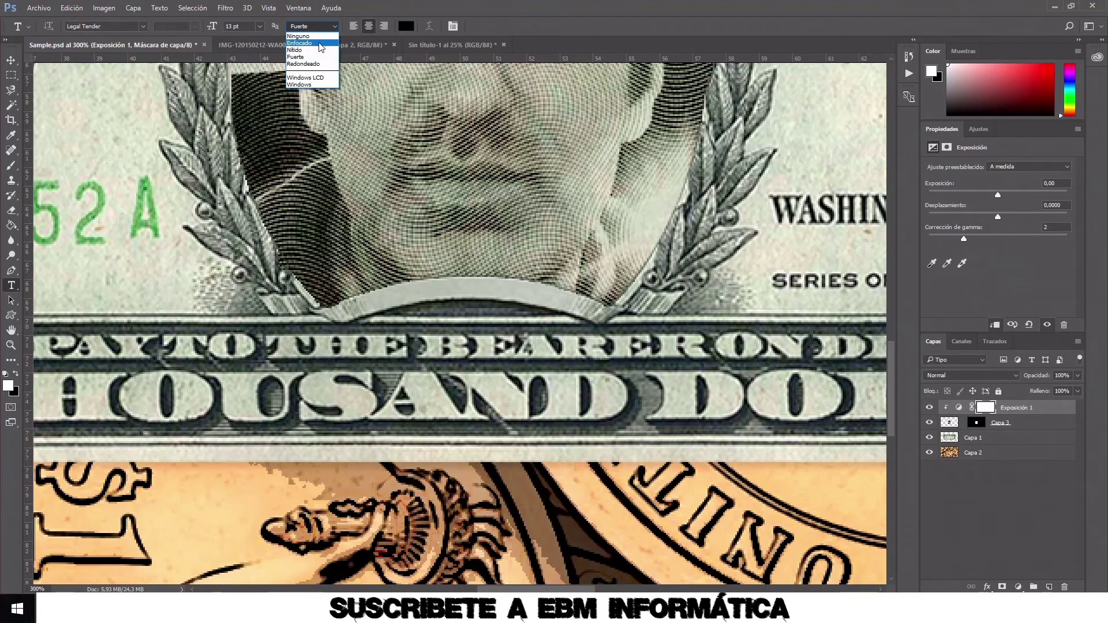
{"action": "left_click", "coordinate": [321, 46]}
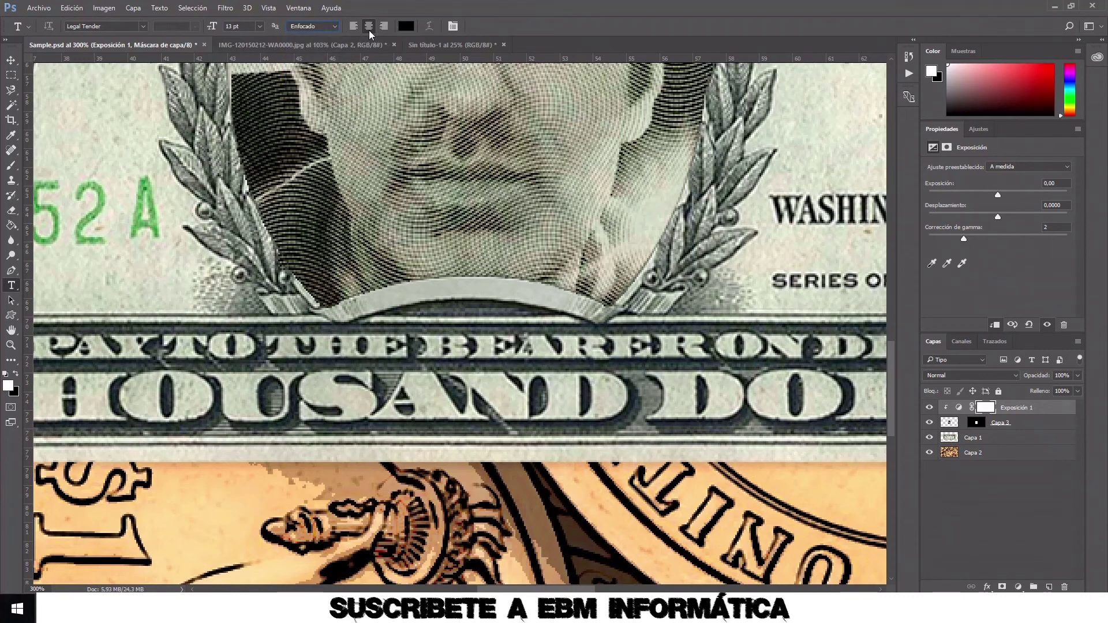
Set the text colour to #2a3436 and start a text layer below the portrait
{"action": "left_click", "coordinate": [405, 26]}
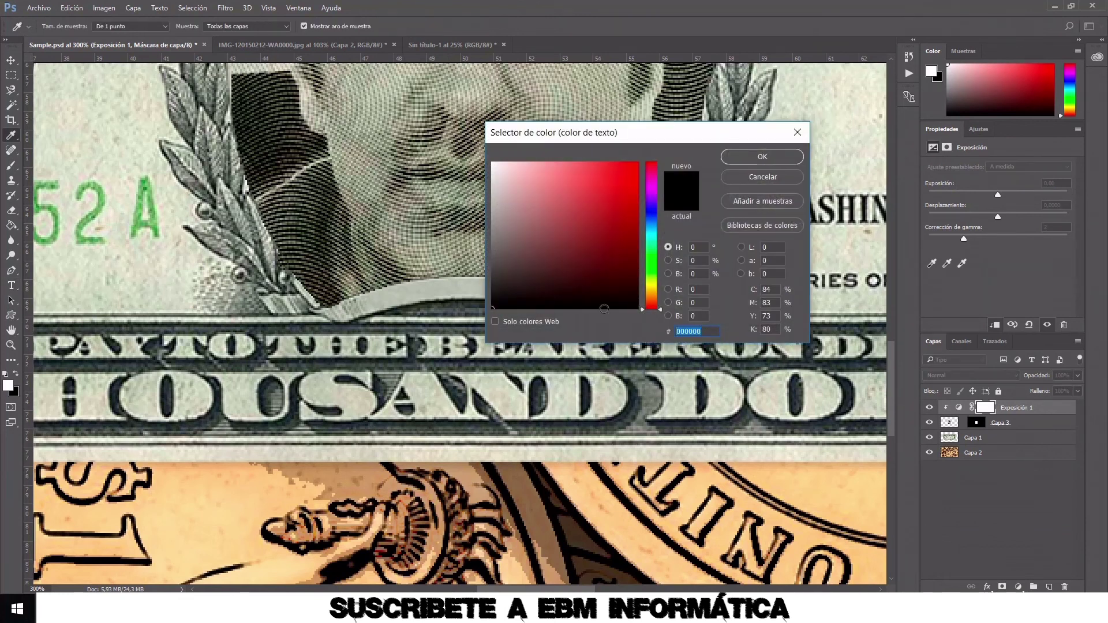
{"action": "type", "text": "2a"}
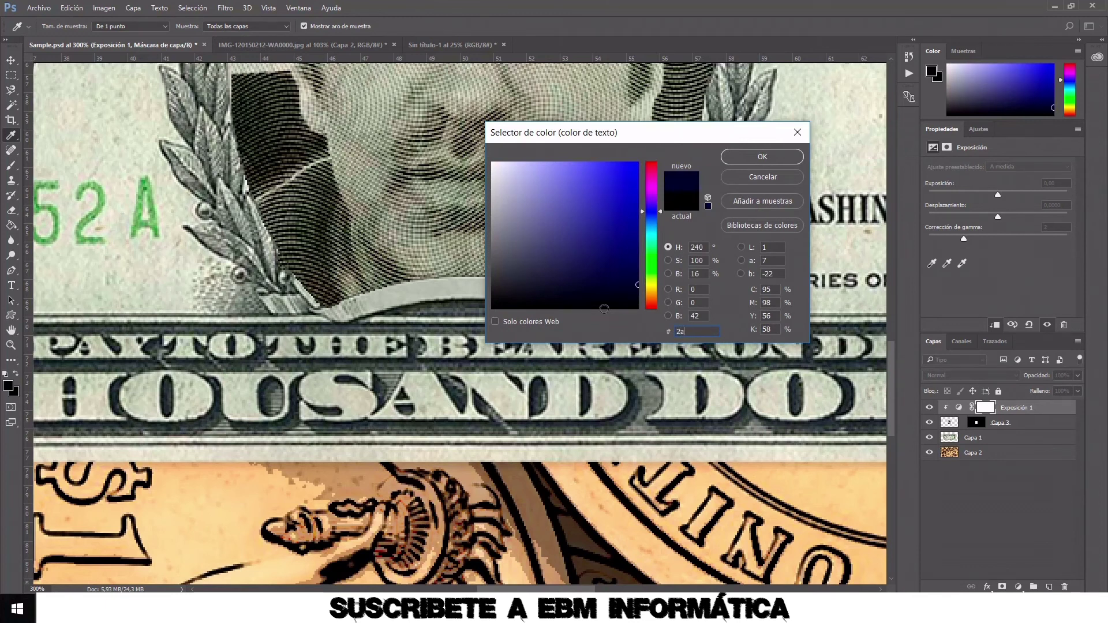
{"action": "type", "text": "3436"}
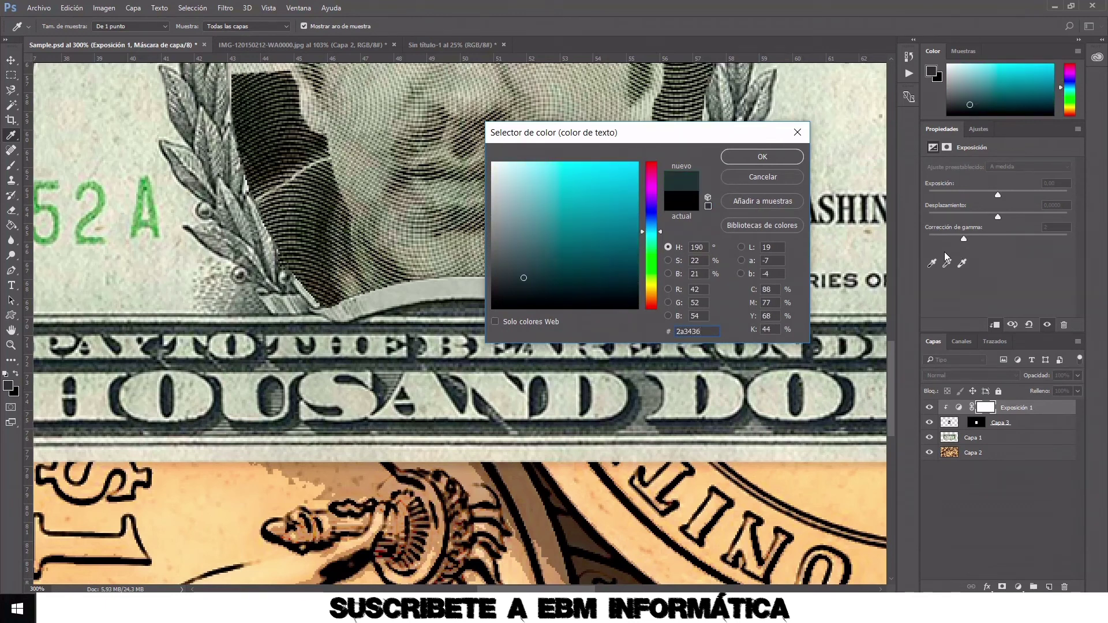
{"action": "left_click", "coordinate": [764, 157]}
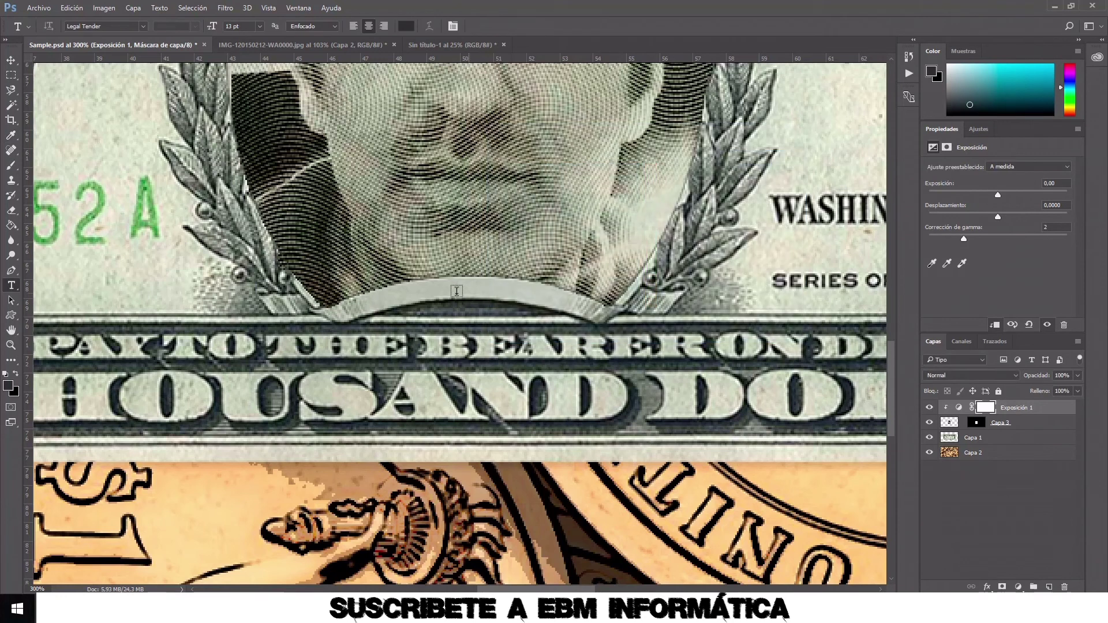
{"action": "left_click", "coordinate": [376, 299]}
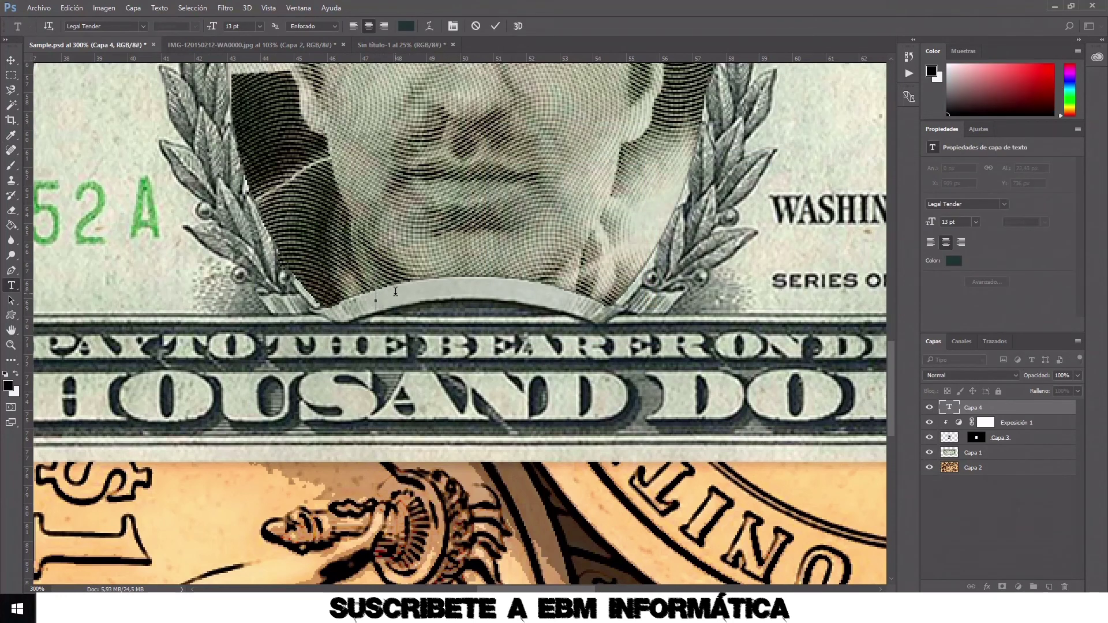
Write 'EBM' on the banner, replacing the first 'EBM INFOR' attempt, and bring up Warp Text
{"action": "type", "text": "E"}
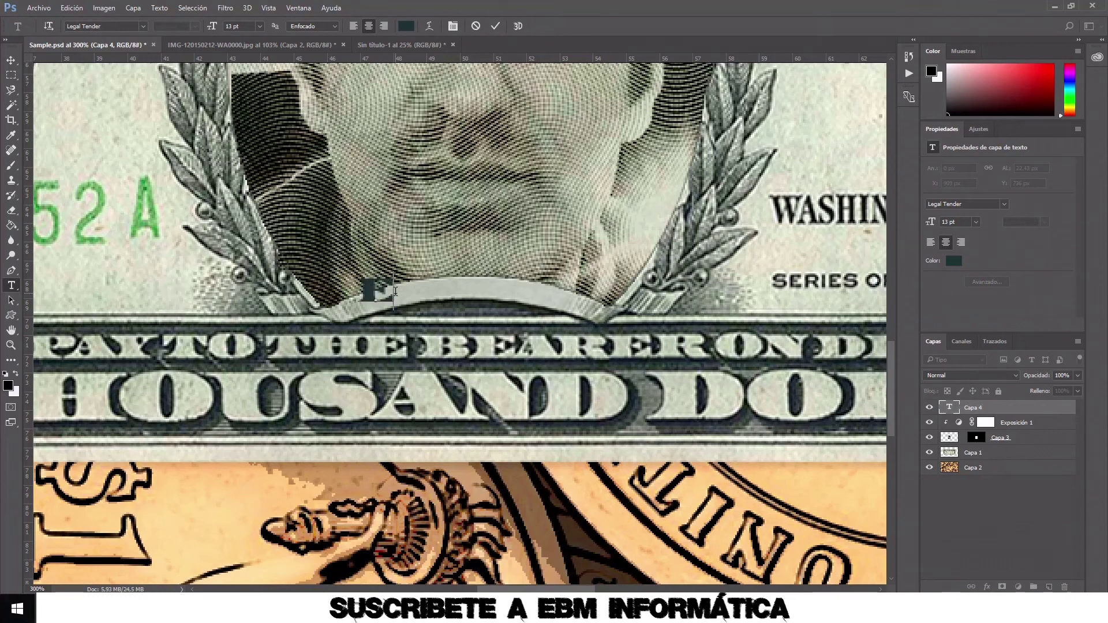
{"action": "type", "text": "BM INFOR"}
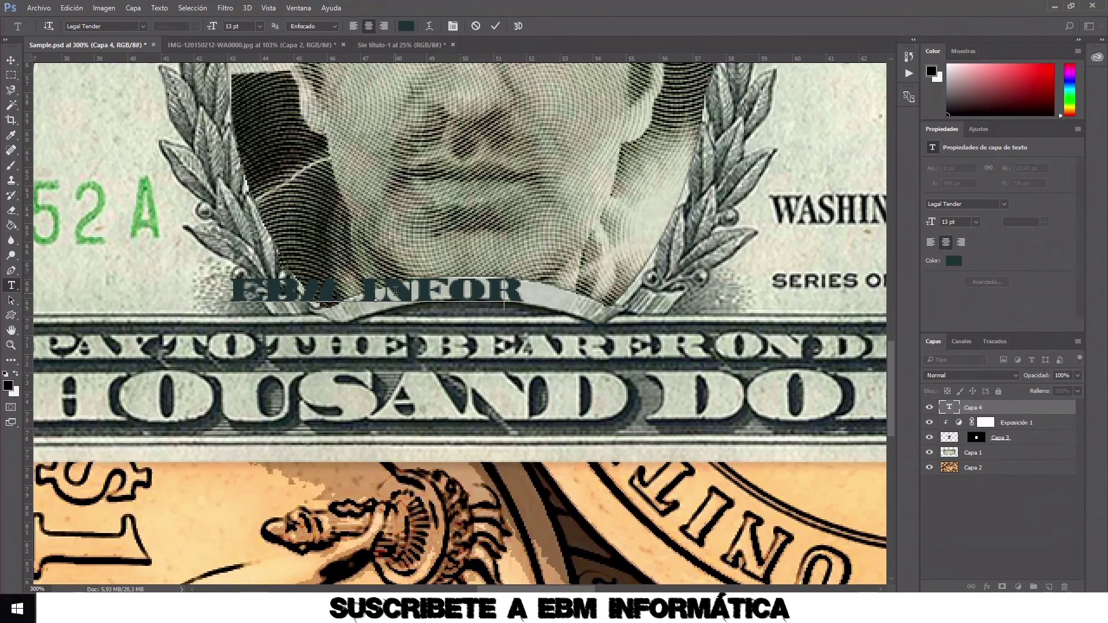
{"action": "key", "text": "BackSpace"}
{"action": "key", "text": "BackSpace"}
{"action": "key", "text": "BackSpace"}
{"action": "key", "text": "BackSpace"}
{"action": "key", "text": "BackSpace"}
{"action": "key", "text": "BackSpace"}
{"action": "key", "text": "BackSpace"}
{"action": "key", "text": "BackSpace"}
{"action": "key", "text": "BackSpace"}
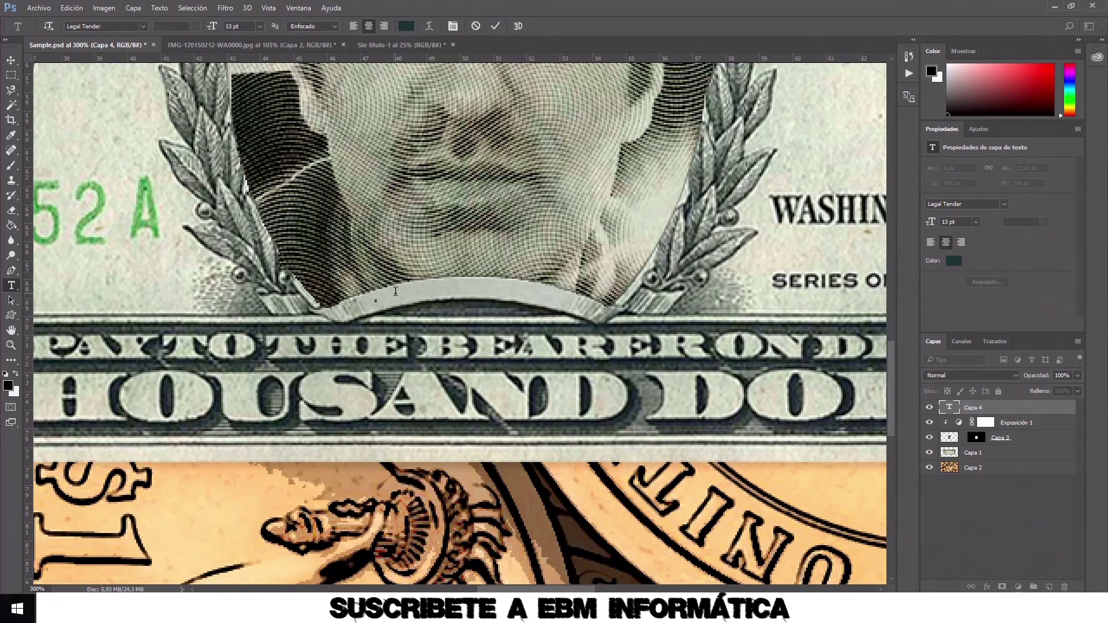
{"action": "type", "text": "EBM"}
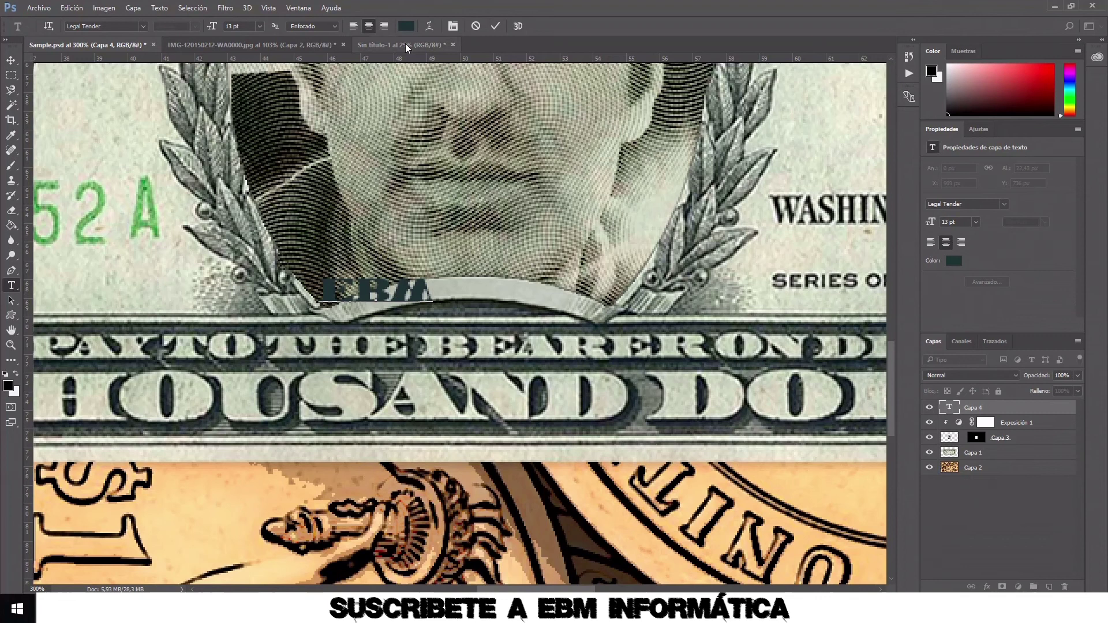
{"action": "left_click", "coordinate": [430, 26]}
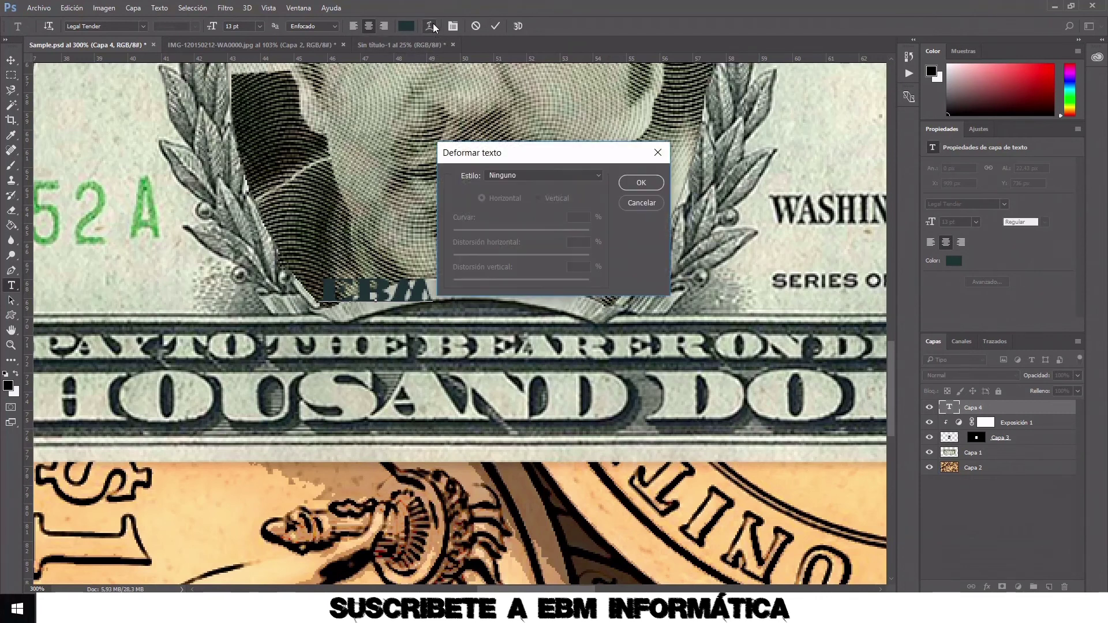
Apply an Arco warp with 18 bend to the EBM text and commit it
{"action": "left_click", "coordinate": [598, 176]}
{"action": "left_click", "coordinate": [563, 208]}
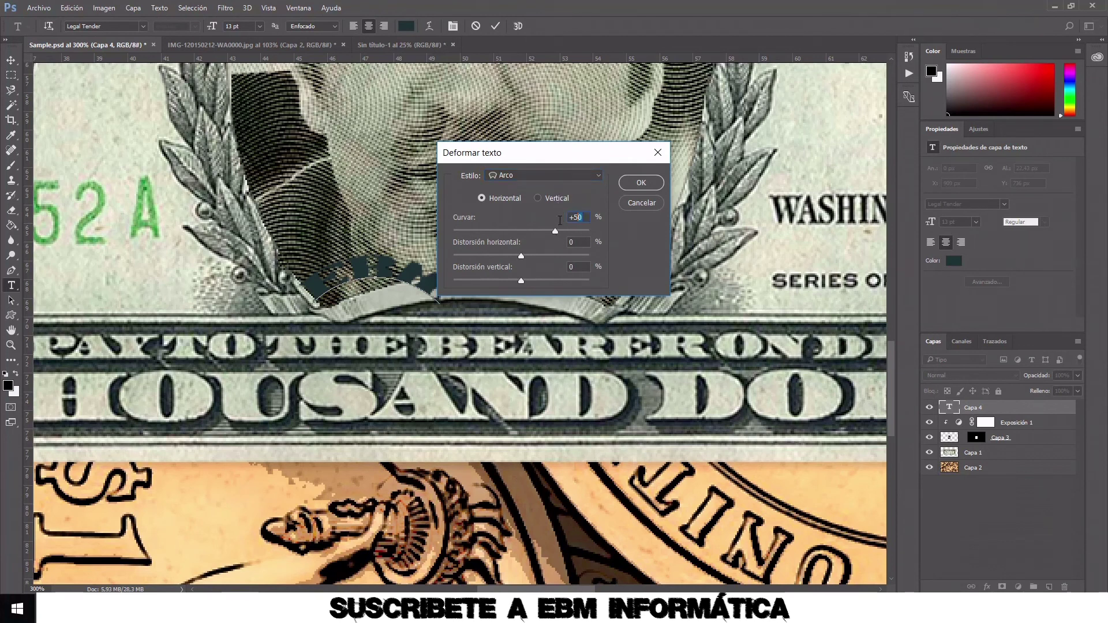
{"action": "type", "text": "18"}
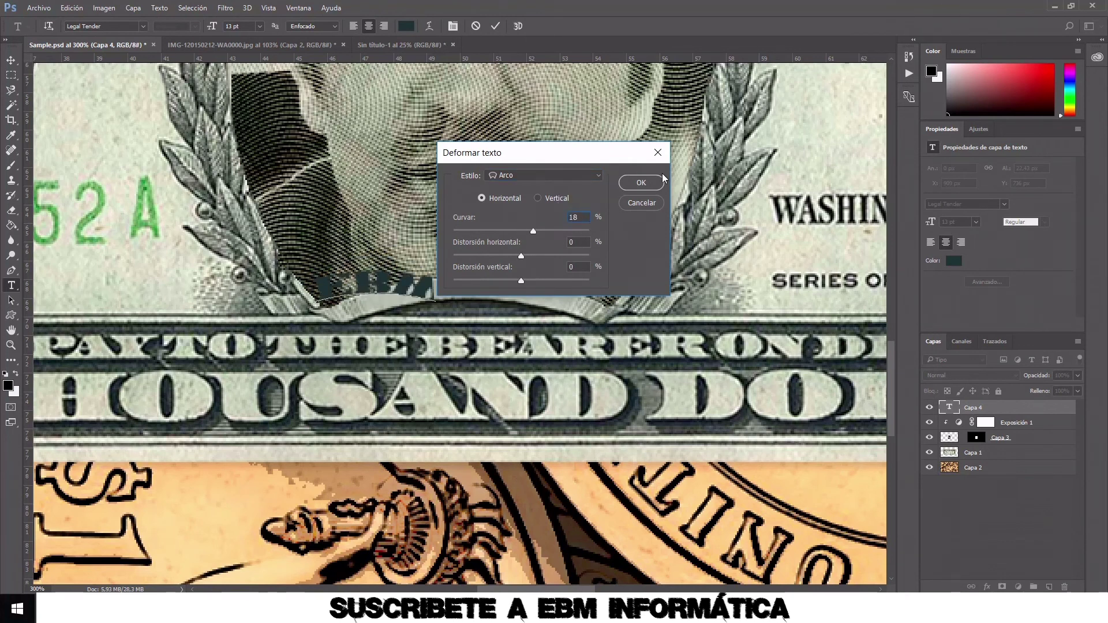
{"action": "left_click", "coordinate": [645, 181]}
{"action": "left_click", "coordinate": [495, 26]}
{"action": "left_click", "coordinate": [11, 60]}
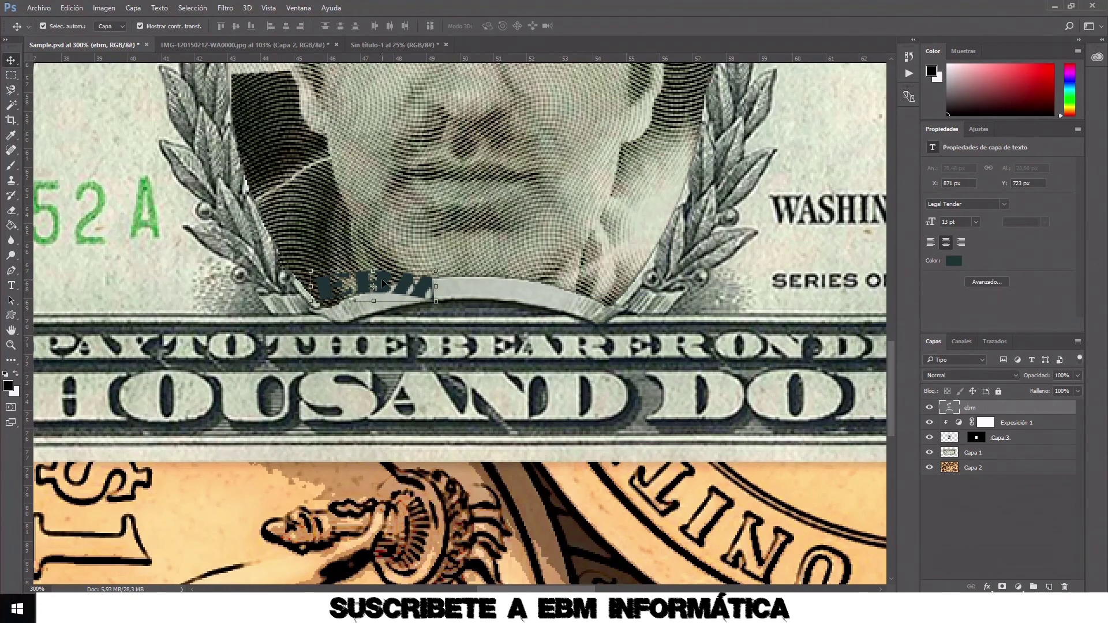
Move the EBM text onto the banner, reduce it to 11 pt, and nudge it centred
{"action": "left_click_drag", "start_coordinate": [383, 284], "coordinate": [465, 288]}
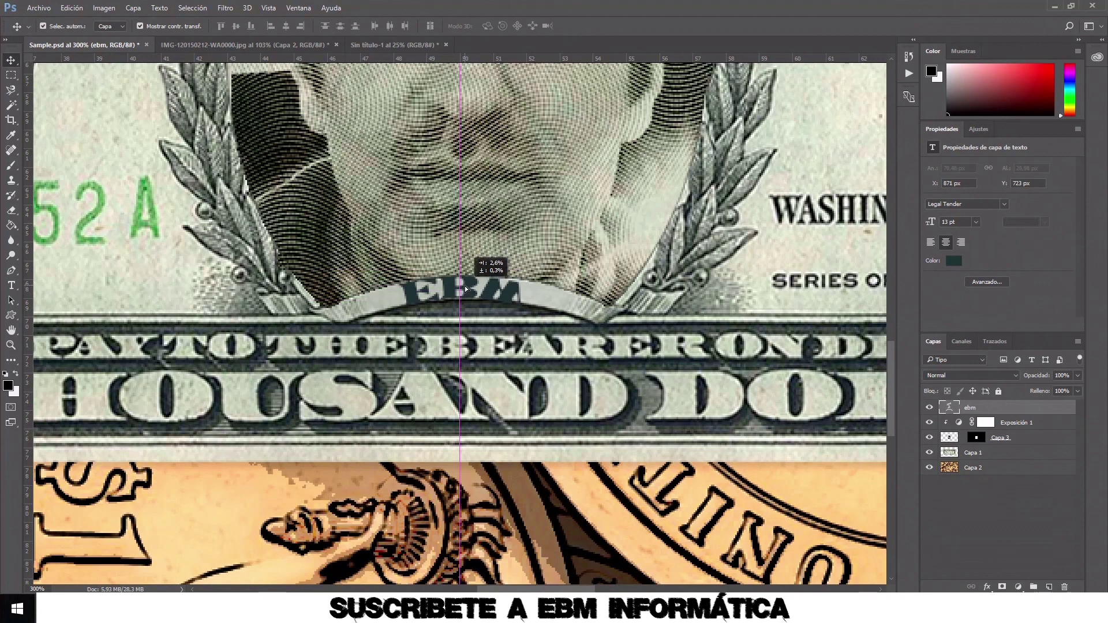
{"action": "left_click", "coordinate": [11, 285]}
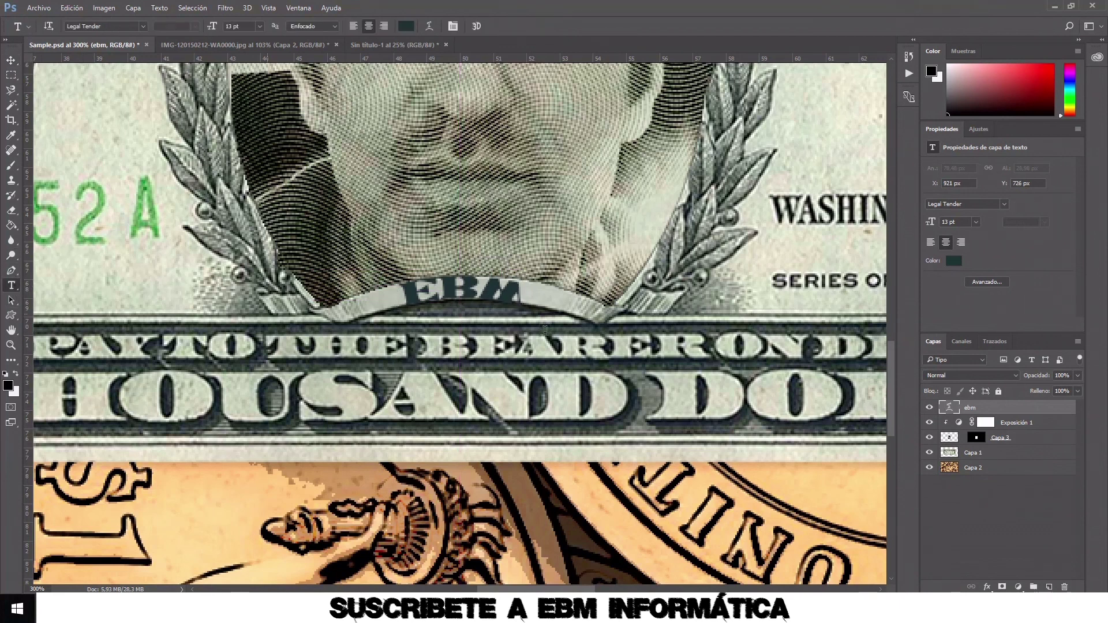
{"action": "left_click_drag", "start_coordinate": [525, 292], "coordinate": [398, 296]}
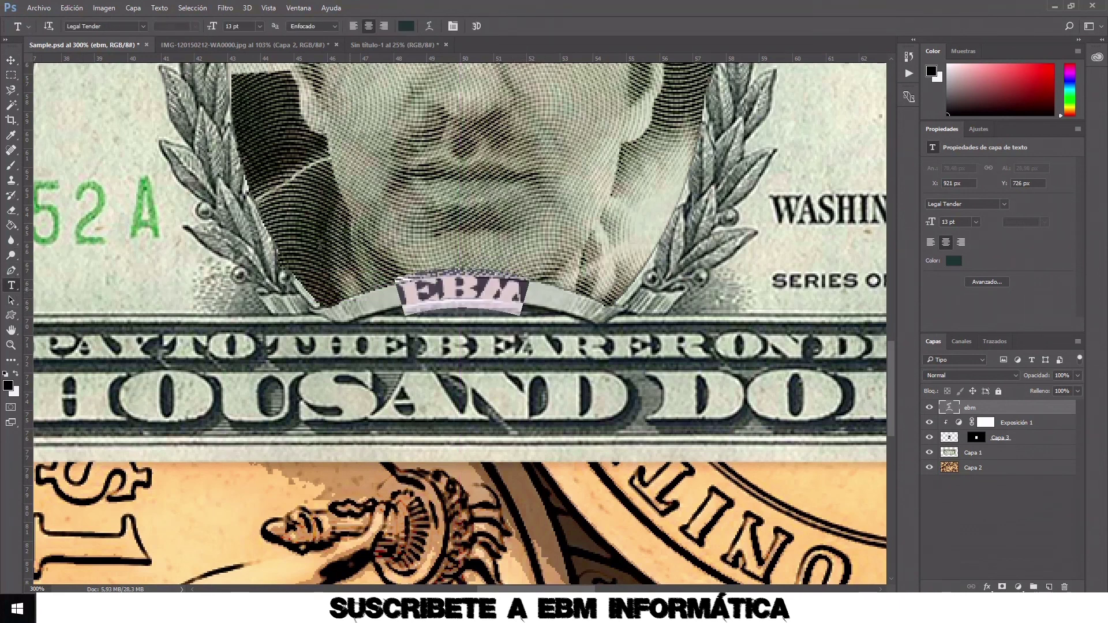
{"action": "left_click", "coordinate": [223, 26]}
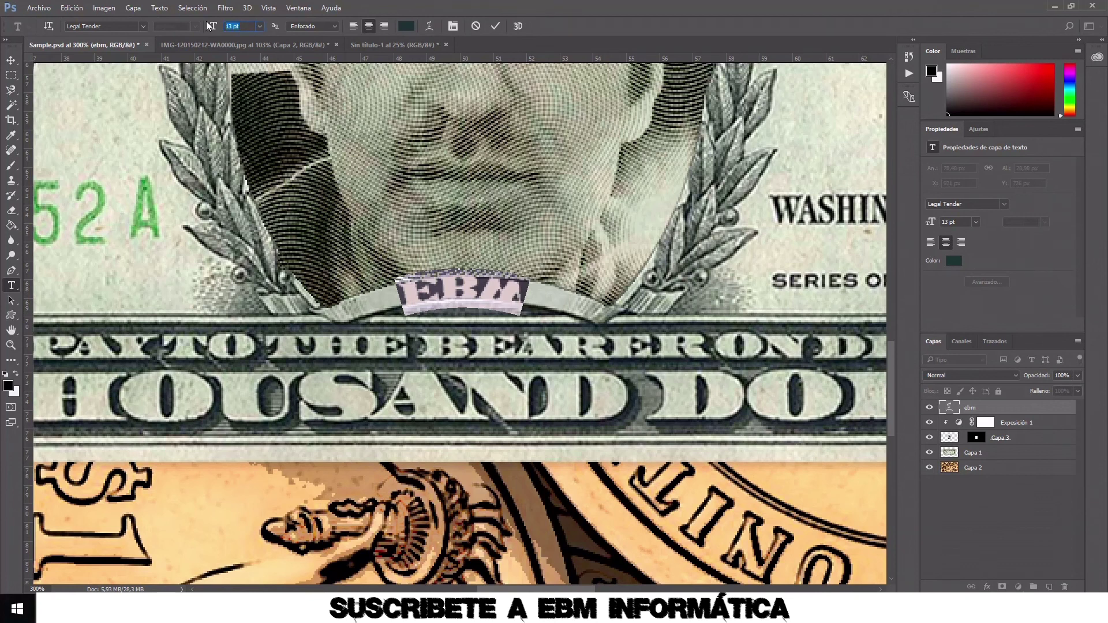
{"action": "type", "text": "11"}
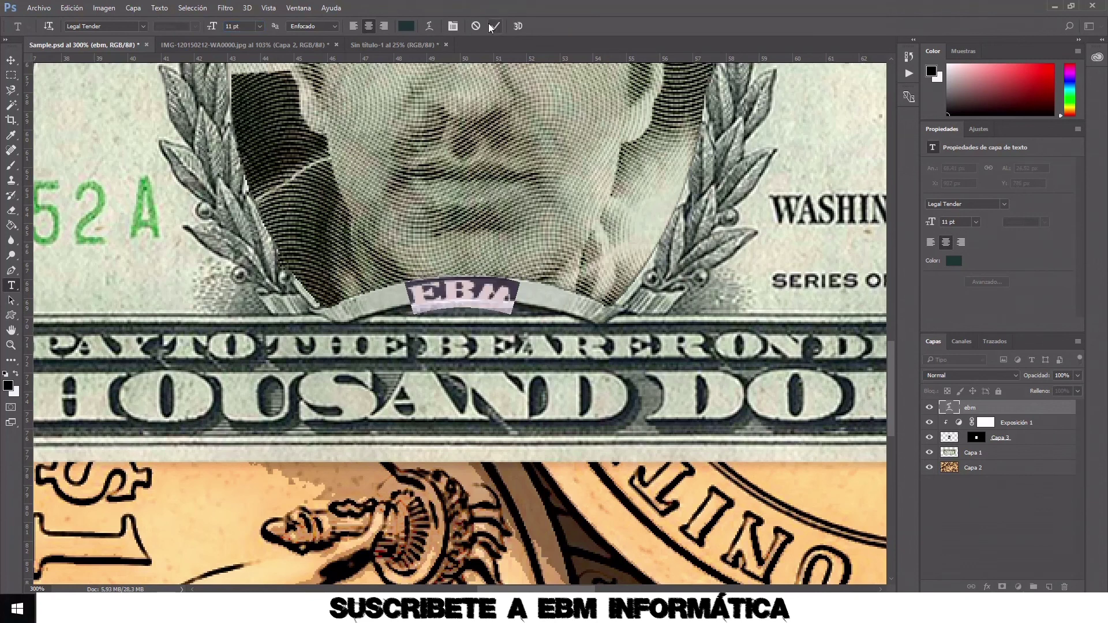
{"action": "left_click", "coordinate": [495, 26]}
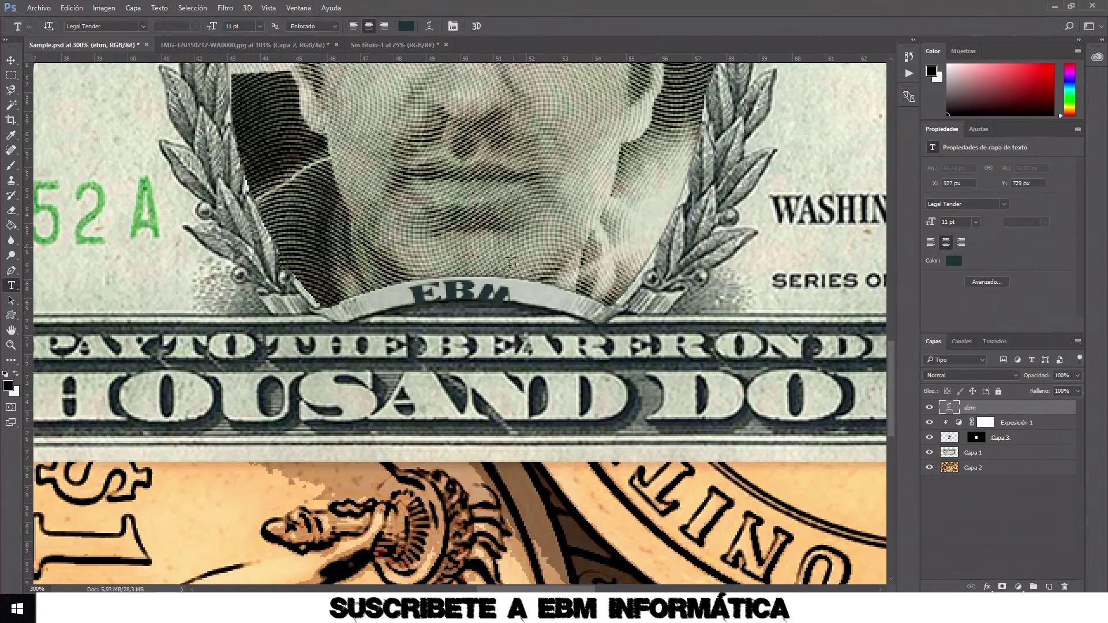
{"action": "left_click", "coordinate": [11, 59]}
{"action": "left_click_drag", "start_coordinate": [460, 295], "coordinate": [468, 290]}
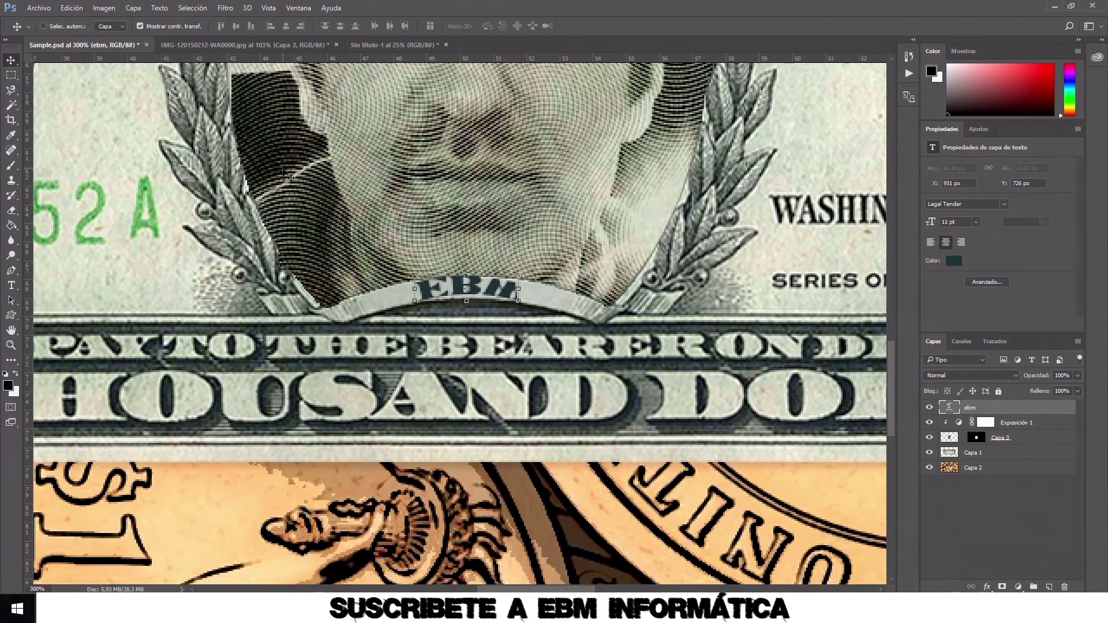
{"action": "key", "text": "ctrl+0"}
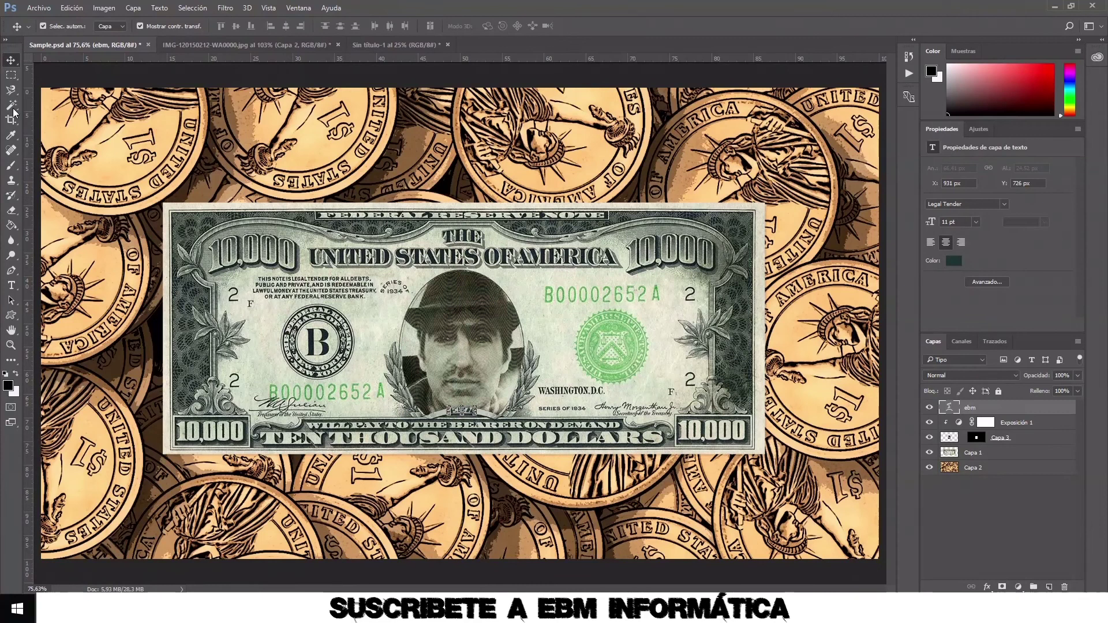
Stamp all visible layers into a new merged top layer with Ctrl+Alt+Shift+E
{"action": "left_click", "coordinate": [11, 75]}
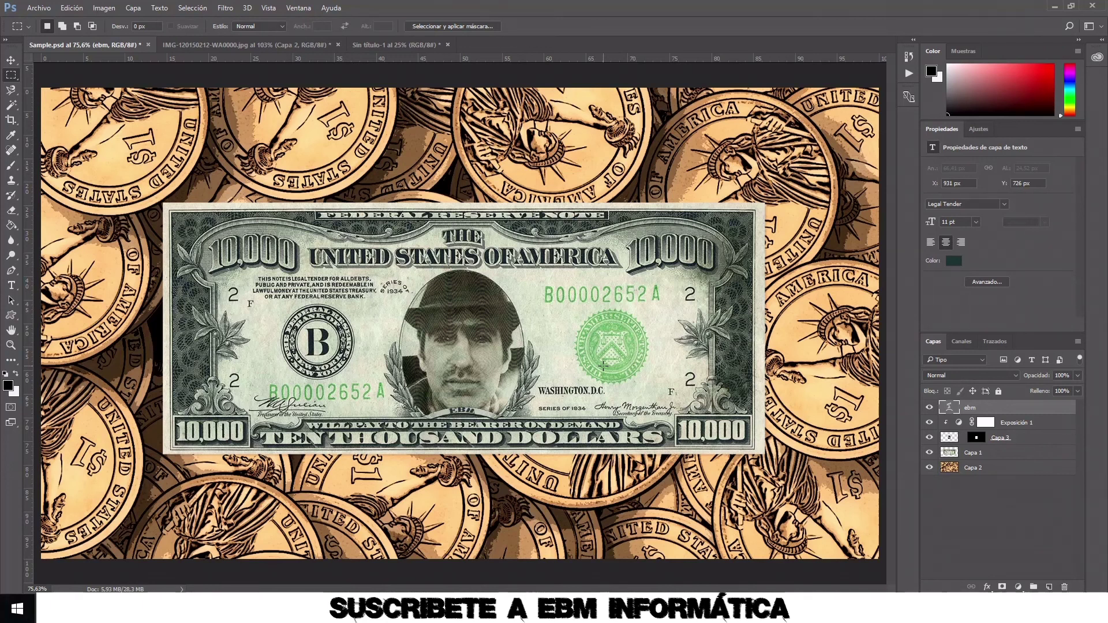
{"action": "key", "text": "ctrl+shift+alt+e"}
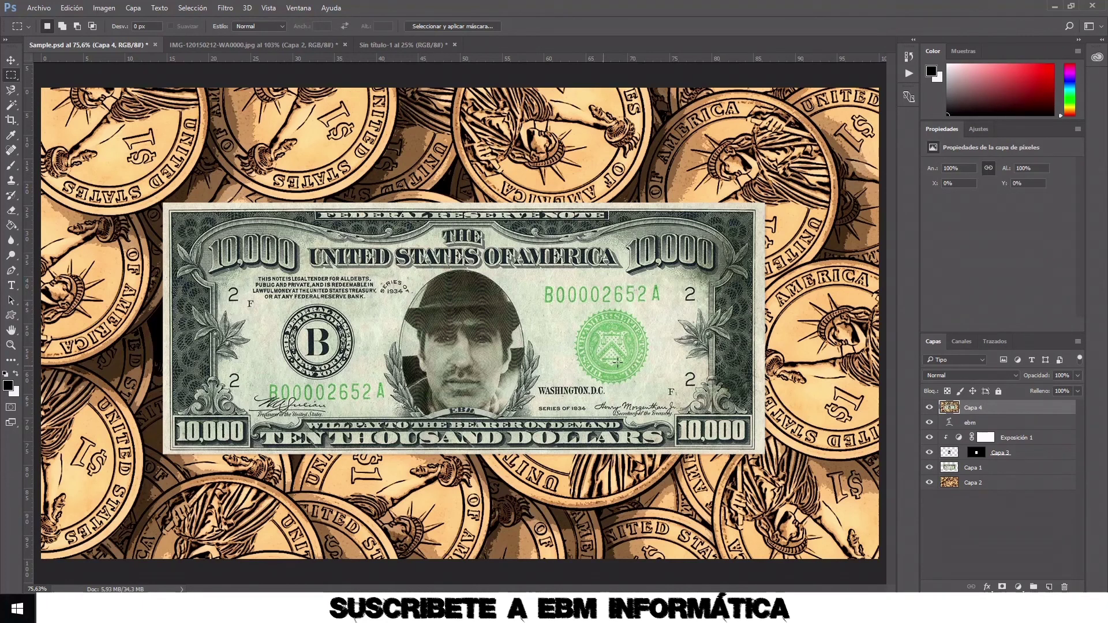